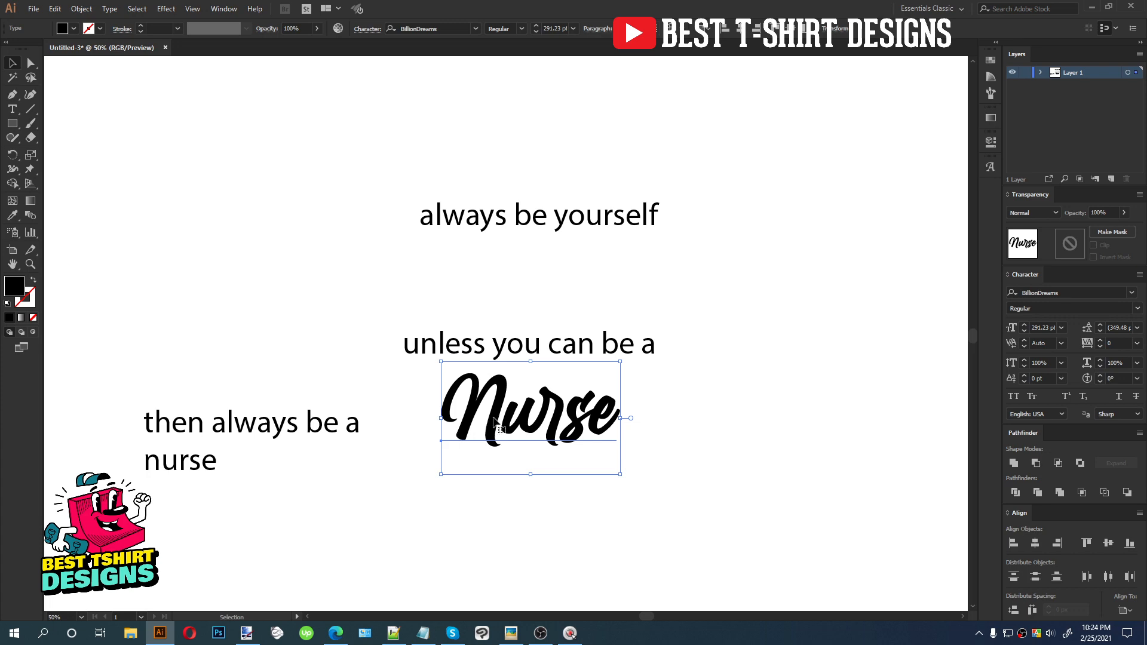
Try the Signatra DEMO font on the Nurse text
click(455, 29)
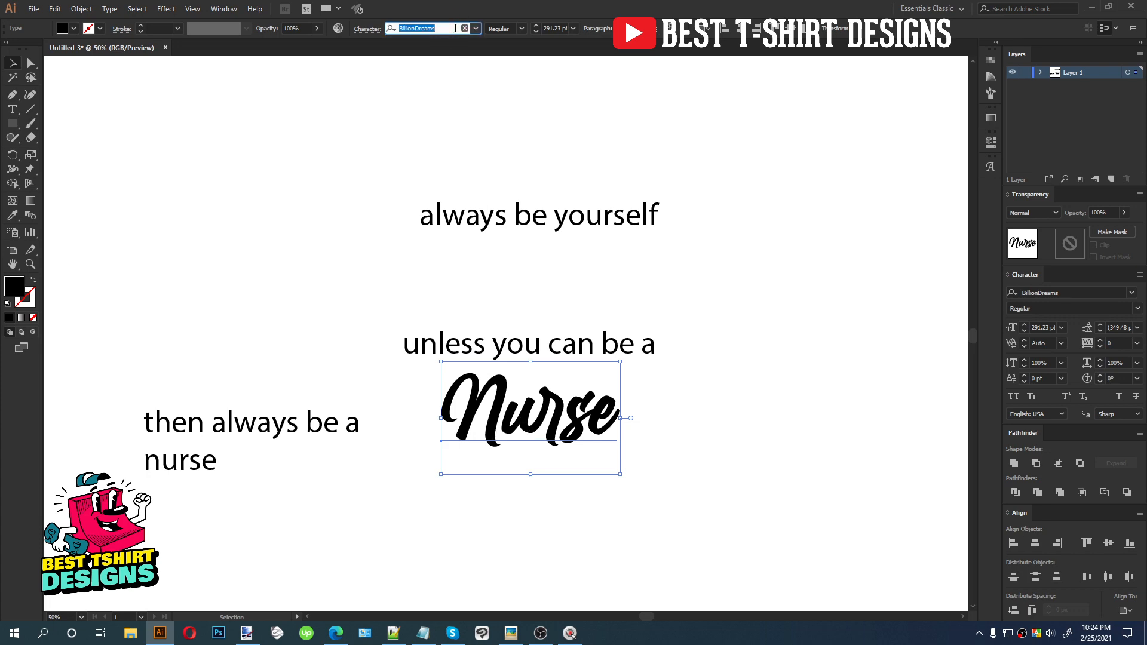
text(si)
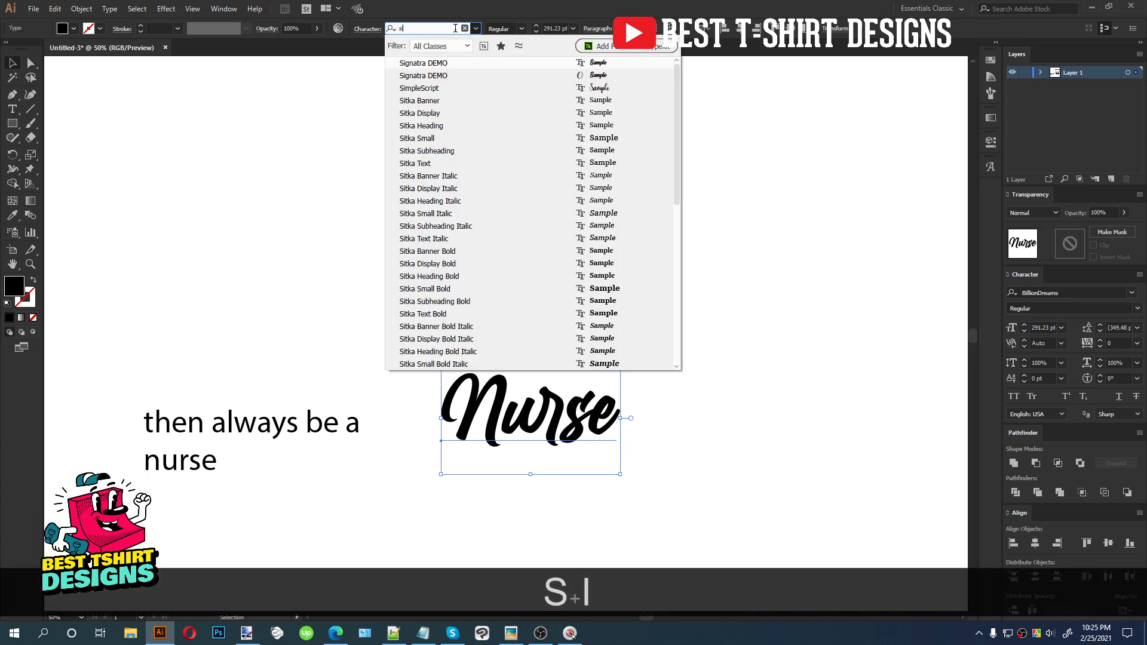
click(428, 63)
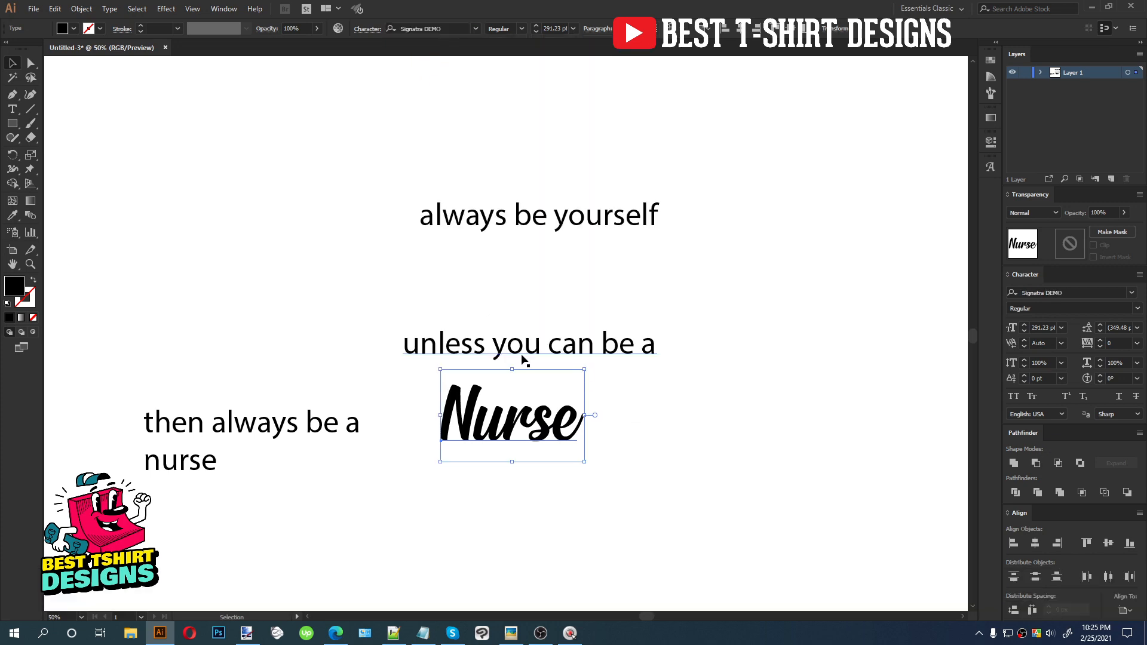
Change the Nurse text's font to Explorer Script Regular
click(442, 29)
text(ex)
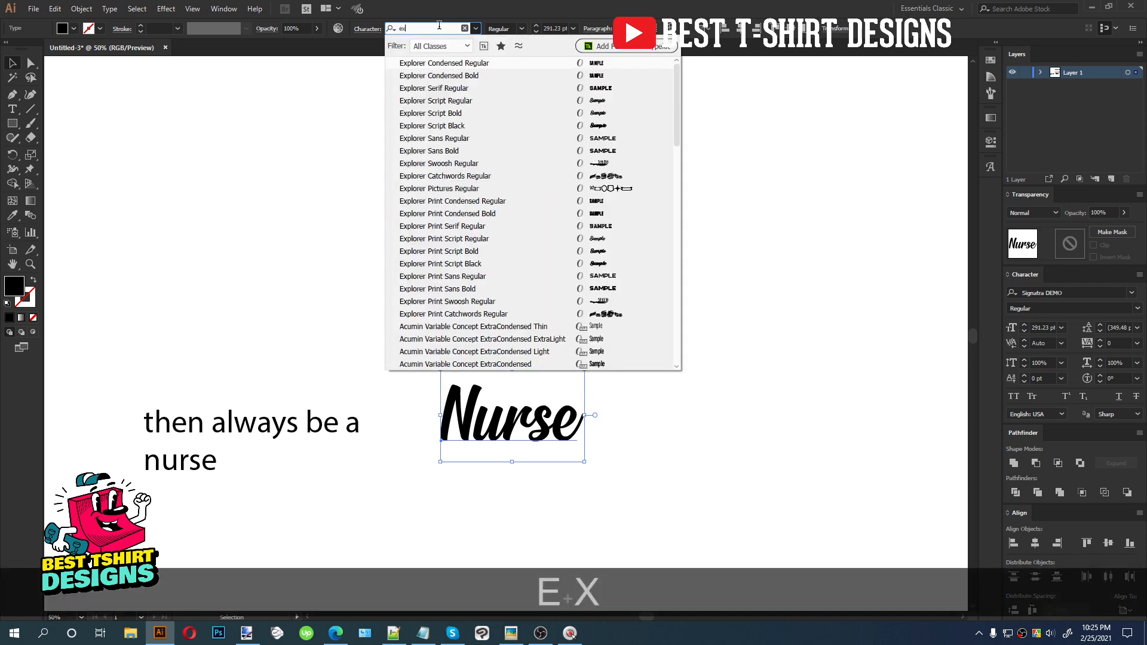
click(469, 102)
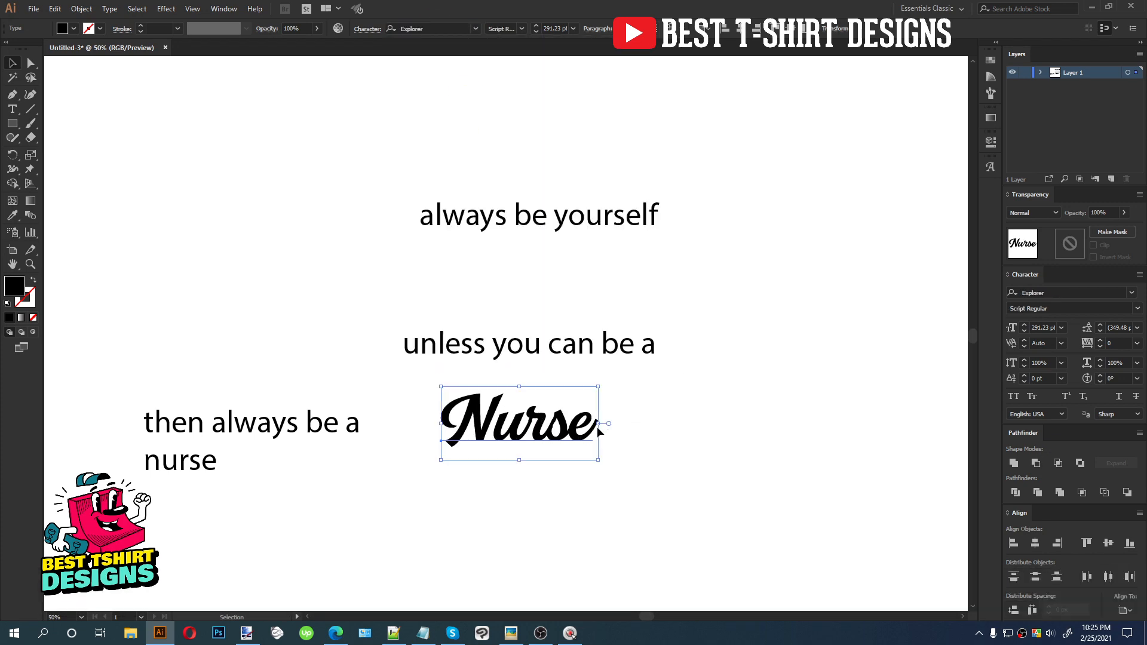
Enlarge the Nurse text and place it beside the 'unless you can be a' line, moved further left
drag(600, 423, 634, 424)
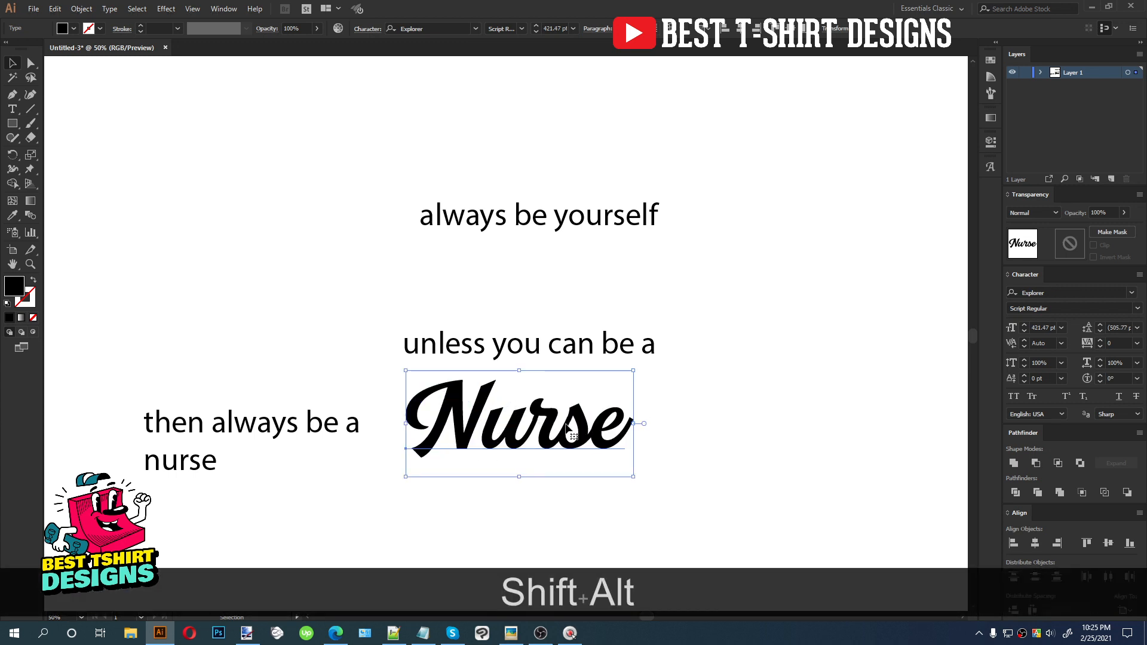
drag(629, 344, 332, 300)
drag(557, 453, 610, 338)
Set the 'always be yourself' text's font to Alone On Earth
click(573, 224)
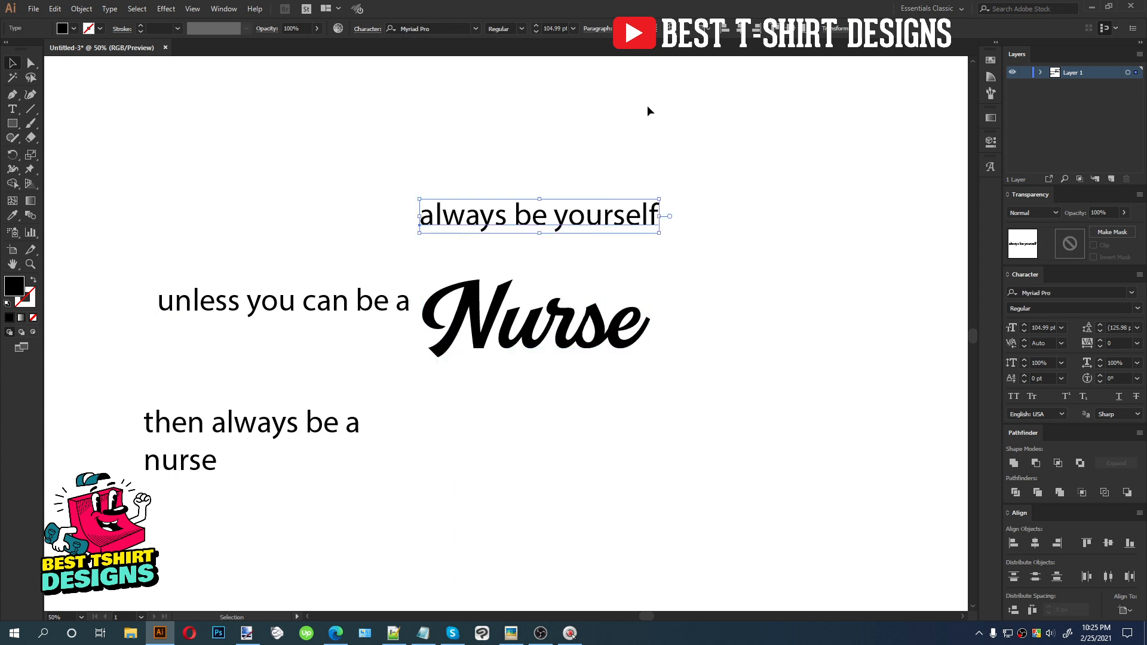
click(458, 29)
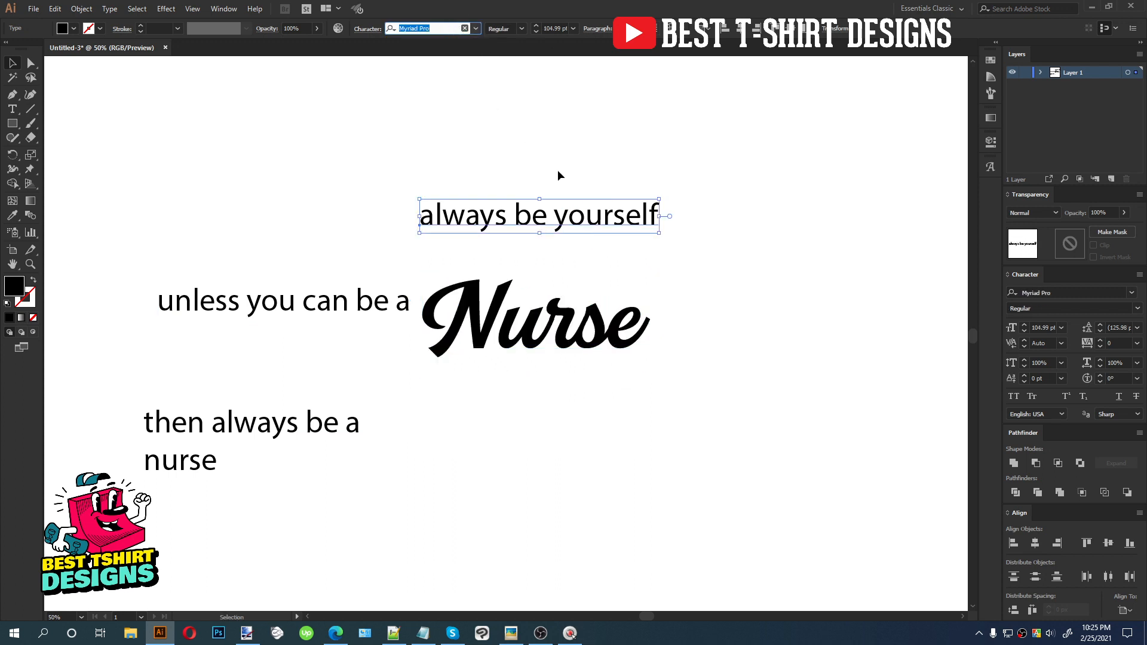
text(alone)
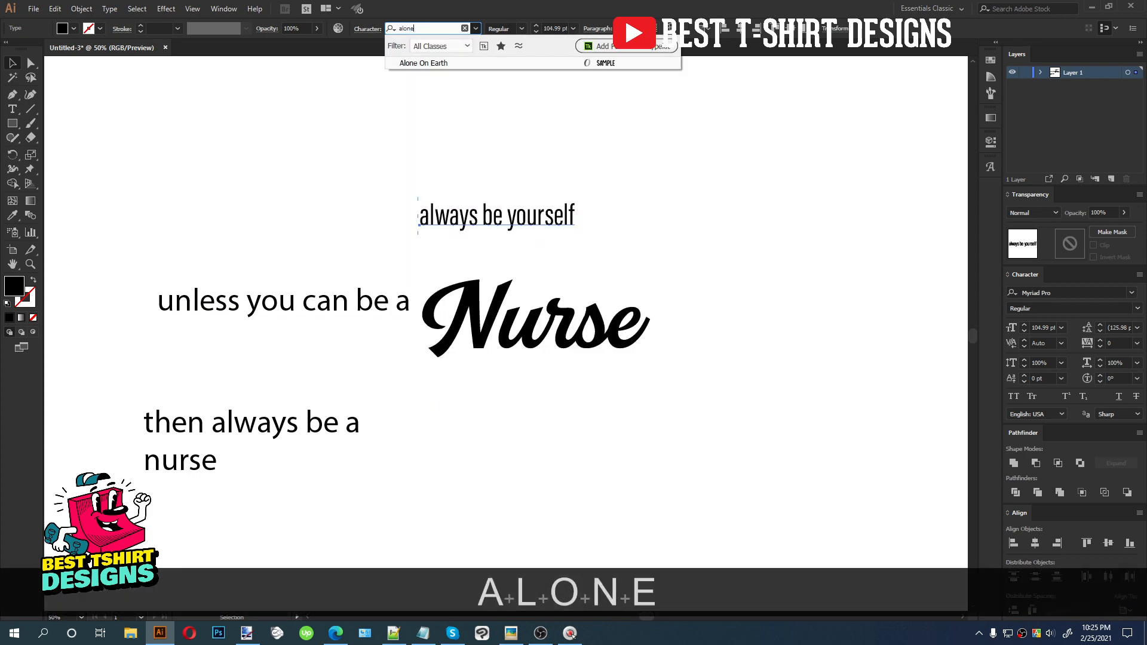
click(460, 66)
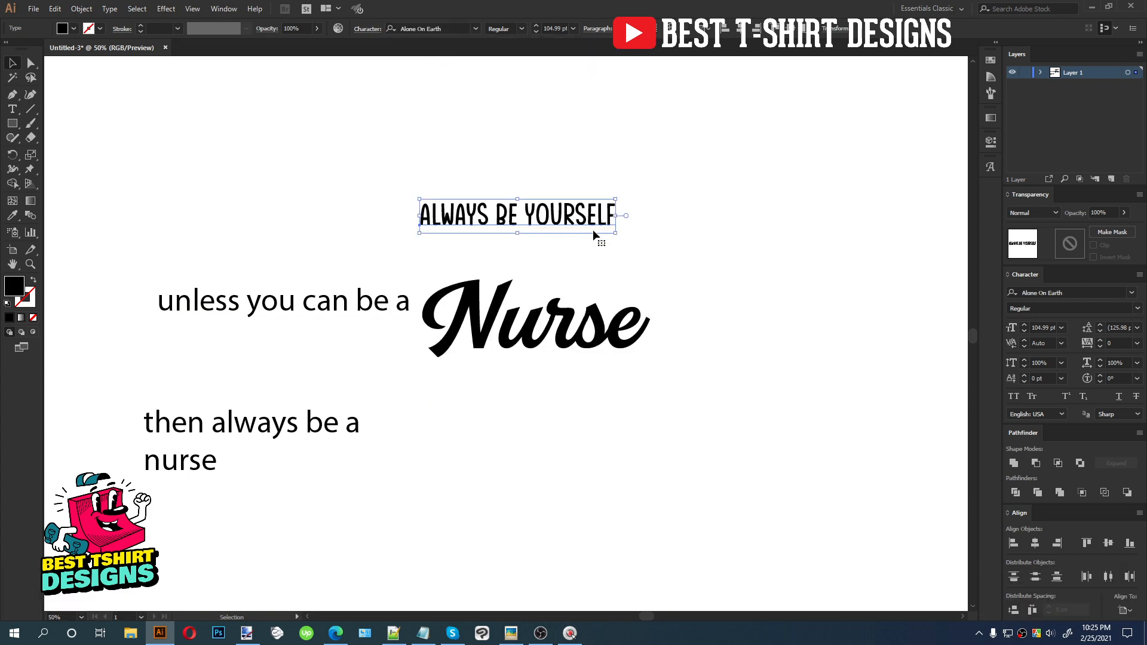
Select and cut the 'ALWAYS BE YOURSELF' text
scroll(593, 256, up, 1)
drag(347, 131, 621, 251)
drag(269, 173, 657, 248)
key(ctrl)
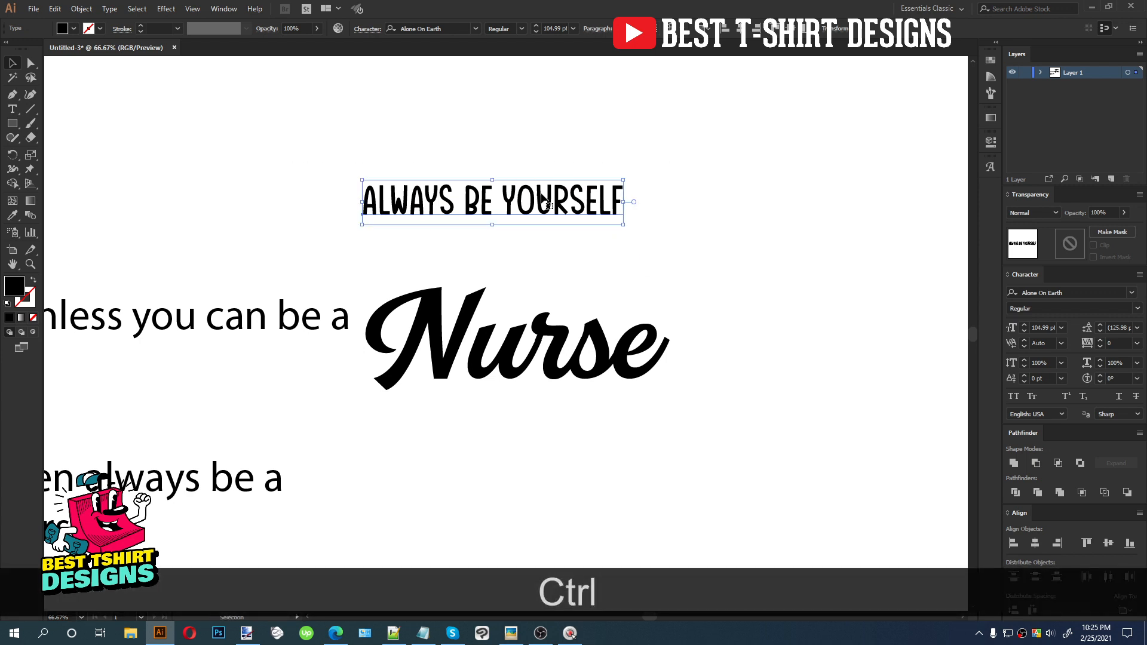
key(ctrl+x)
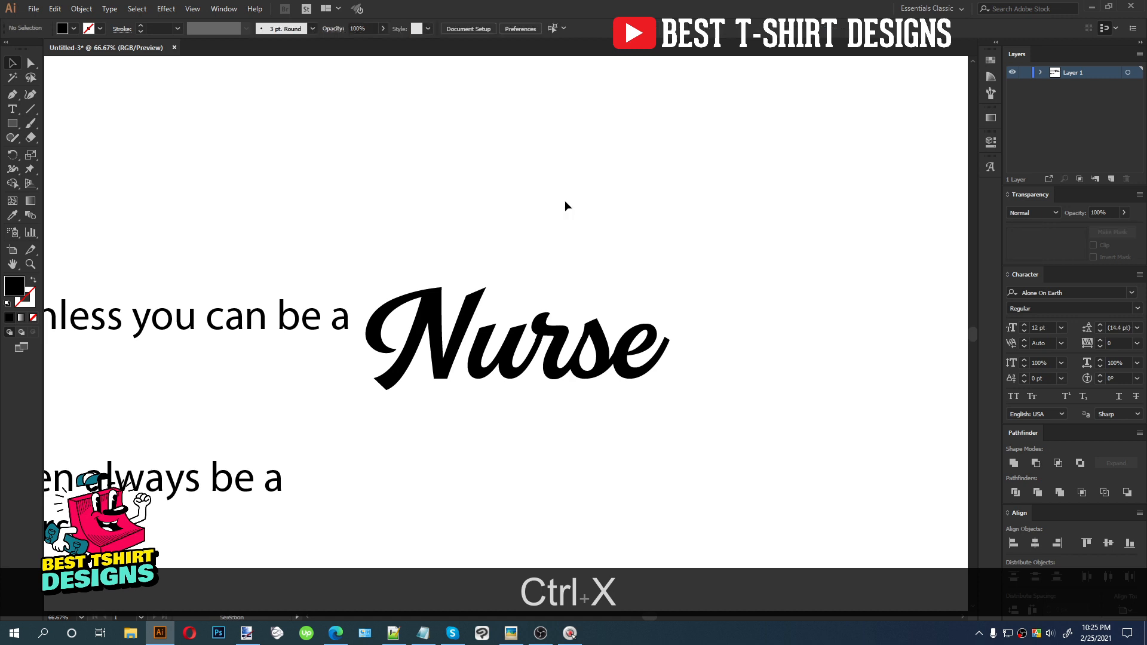
Draw a stroke-only circle centered on the Nurse text with the Ellipse tool
drag(13, 128, 63, 152)
key(shift+alt)
mouse_move(522, 319)
mouse_down()
mouse_move(671, 393)
mouse_move(657, 379)
mouse_up()
key(shift+x)
key(v)
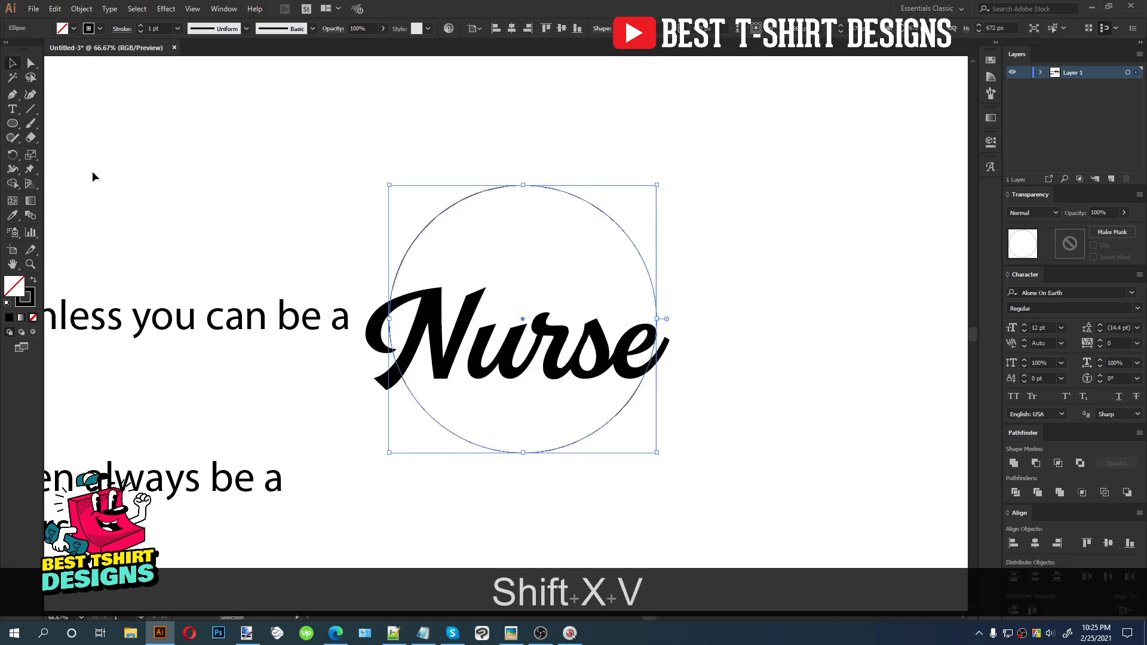
Paste the cut text onto the circle's path with the Type on a Path tool
click(13, 110)
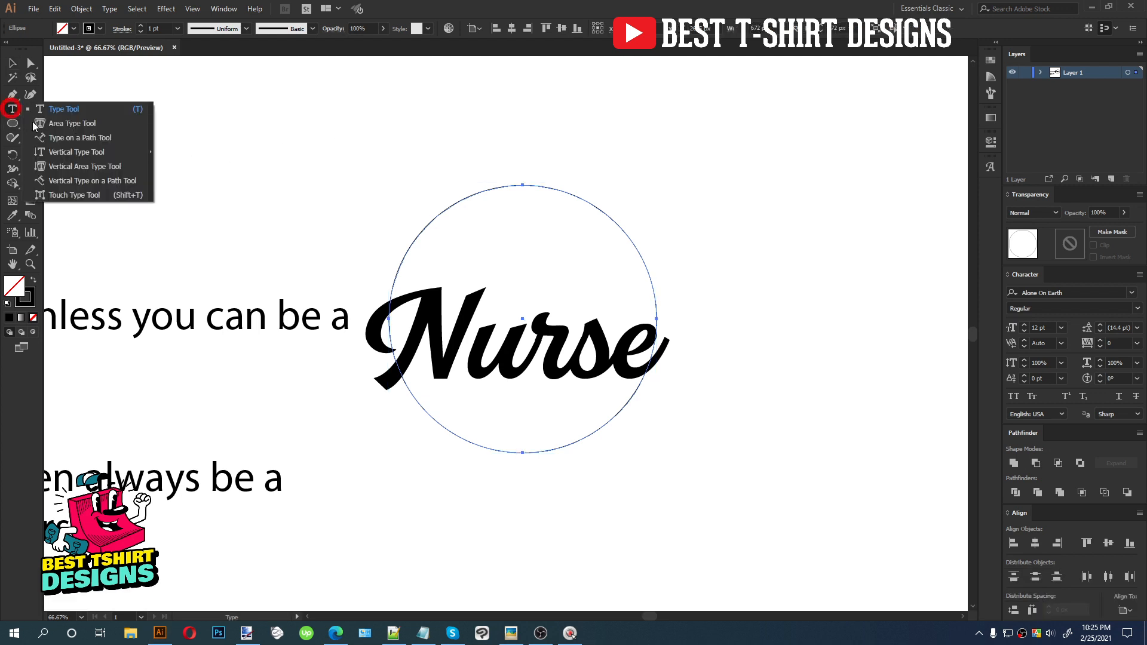
click(56, 140)
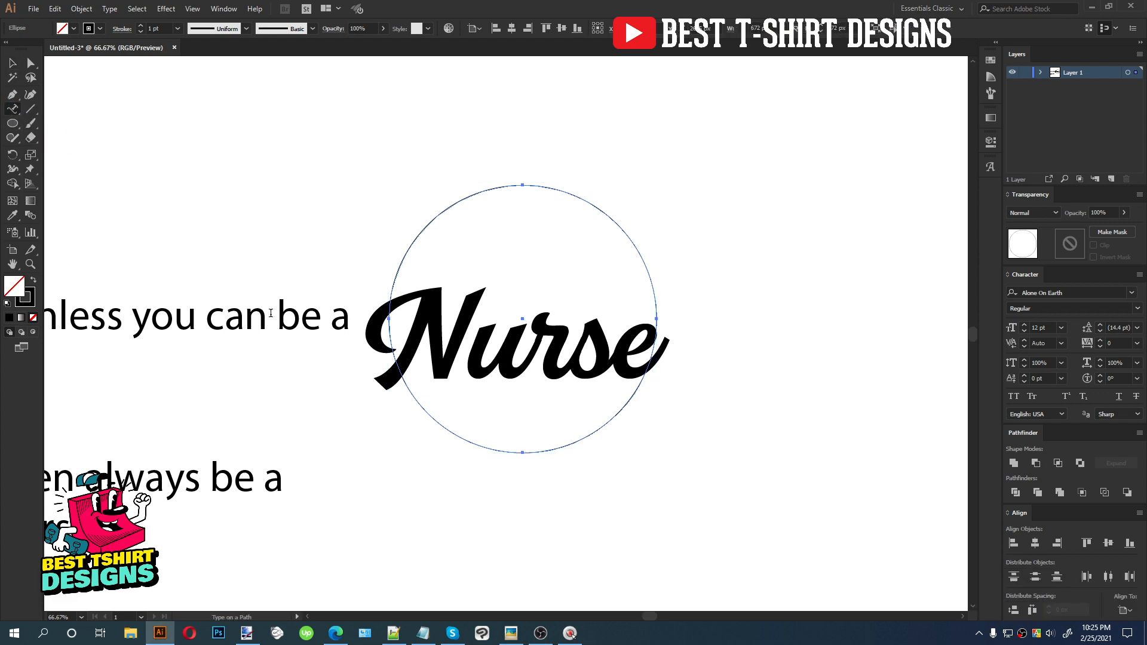
click(389, 317)
key(ctrl)
key(ctrl+v)
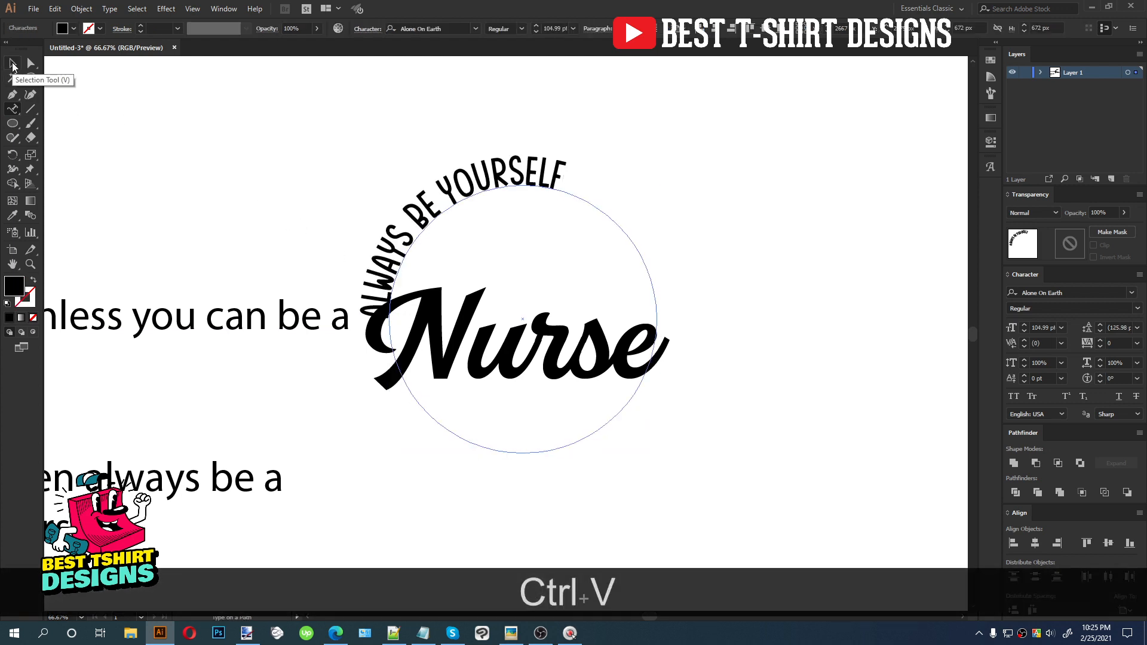
click(12, 62)
Center the curved text over the top of the circle and set its size to 110 pt
drag(356, 320, 713, 318)
click(636, 29)
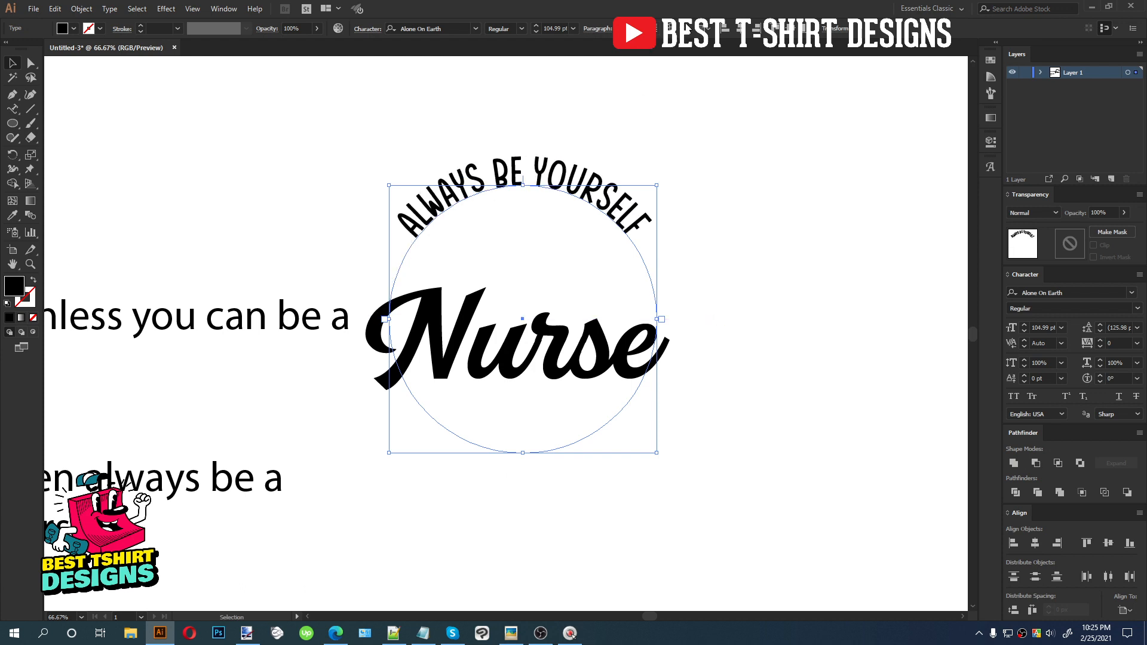
scroll(548, 29, up, 1)
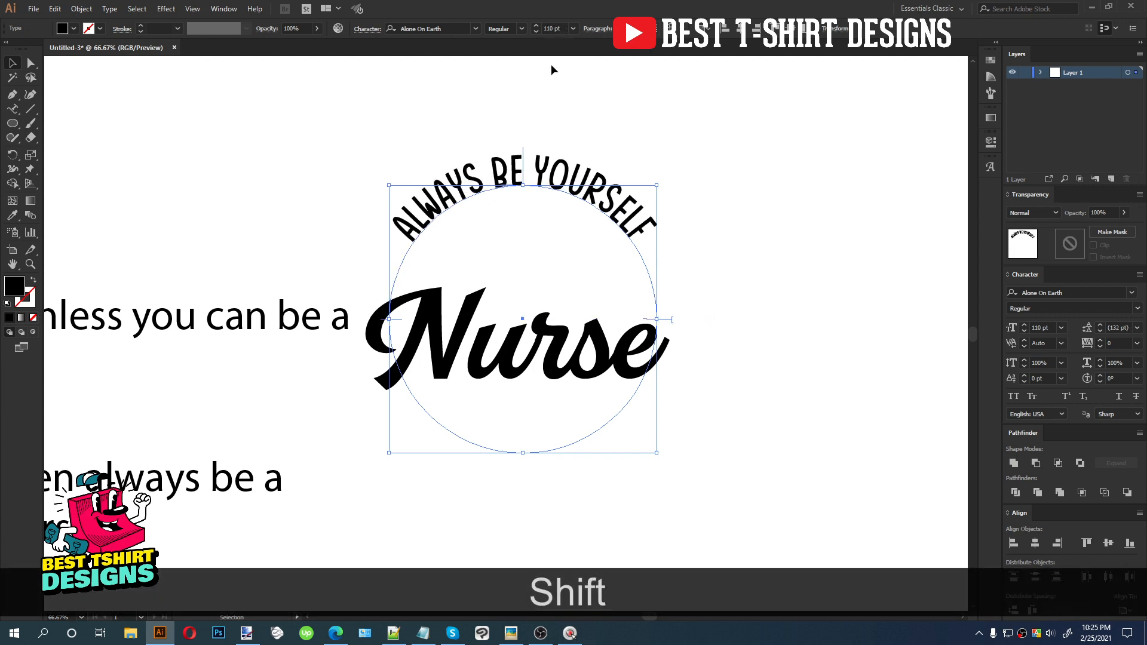
click(554, 88)
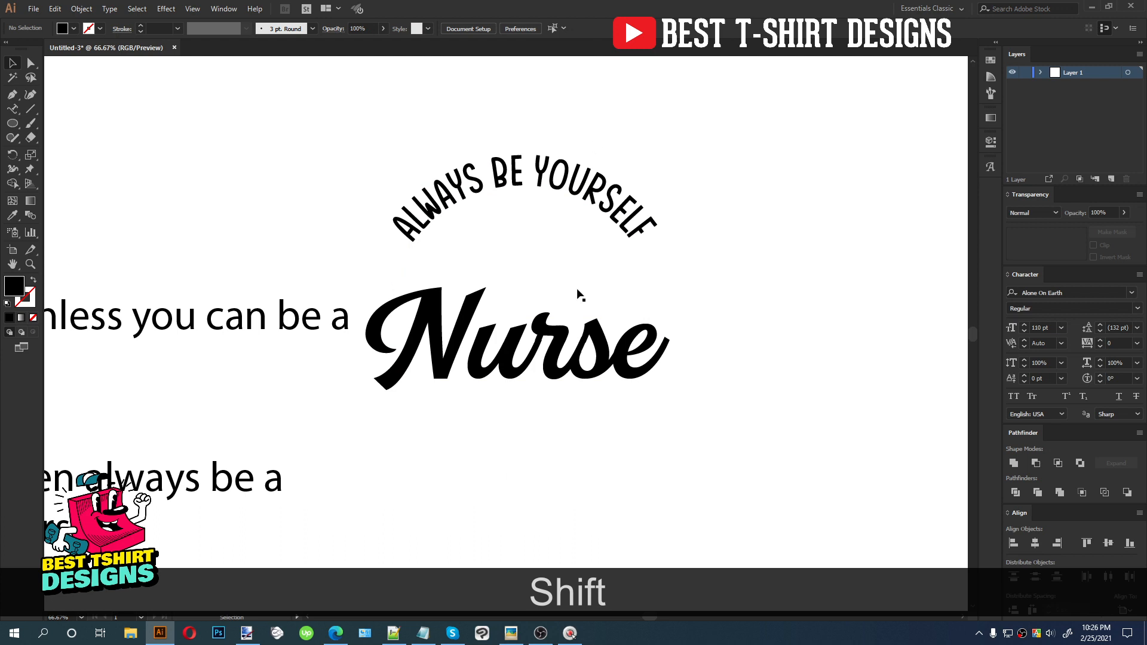
Move the Nurse text up under the curved text, shrink it slightly and nudge it up four steps
drag(551, 336, 546, 300)
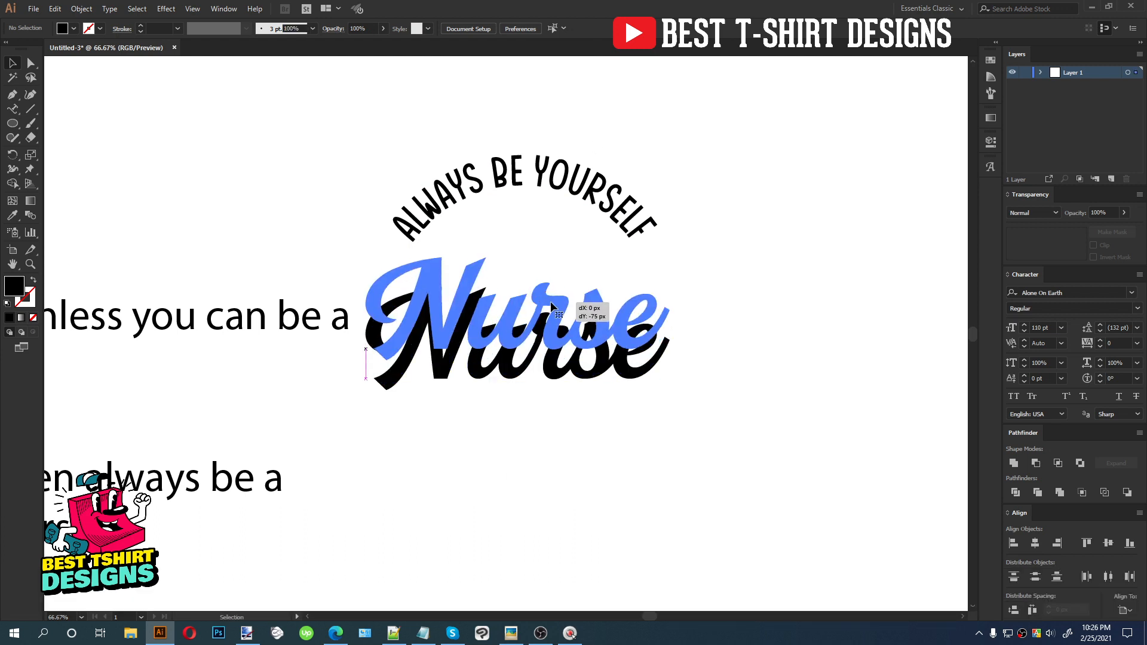
drag(669, 315, 646, 311)
key(Up)
key(Up)
key(Up)
key(Up)
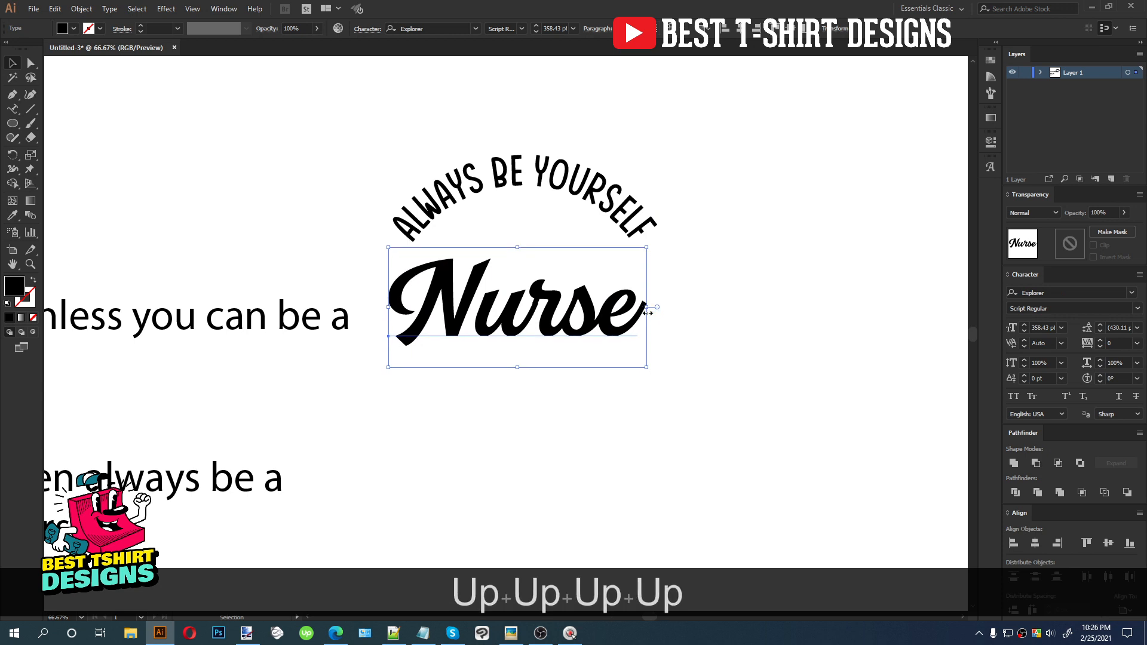
click(575, 134)
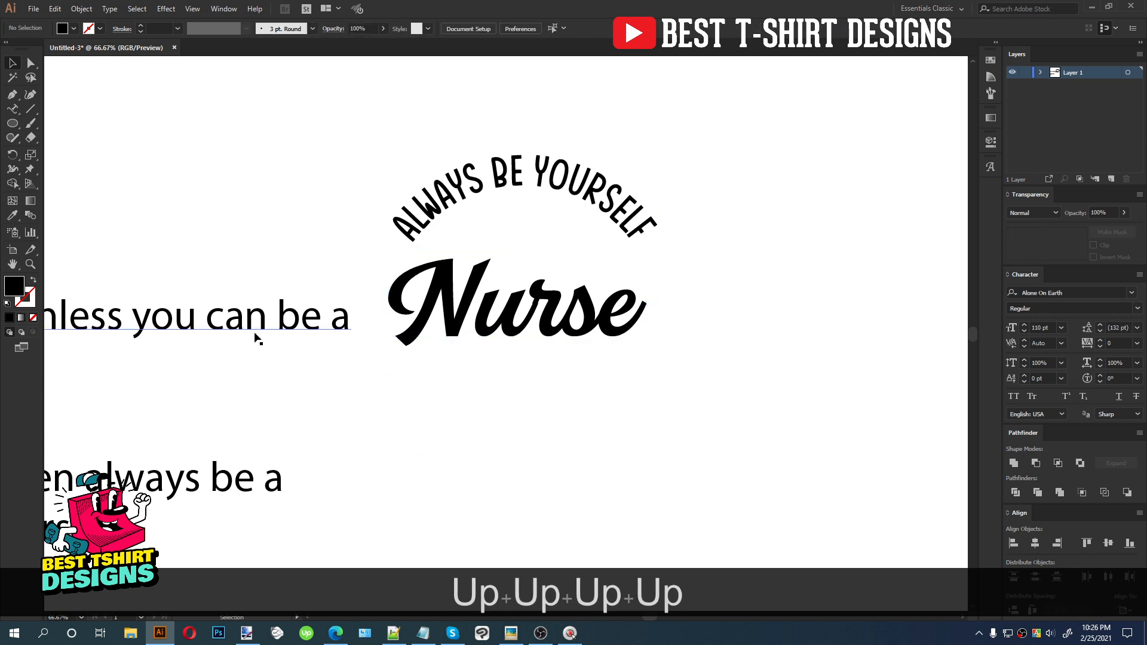
Try moving the 'unless you can be a' line and applying Hashed Browns Regular to it
scroll(576, 321, down, 1)
drag(366, 326, 311, 280)
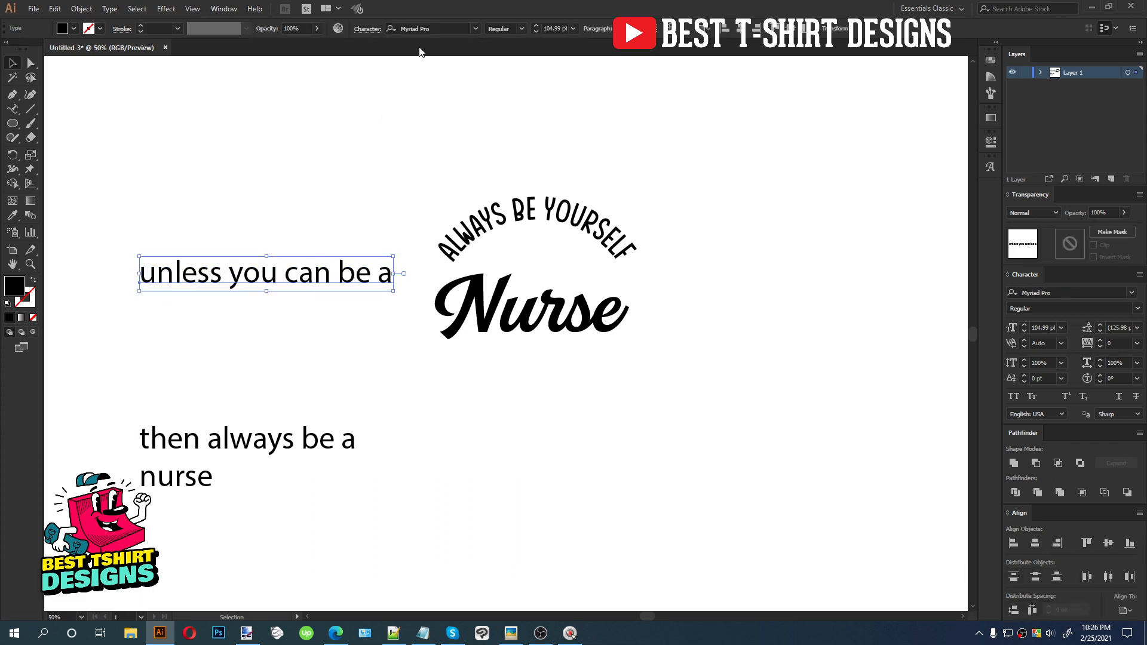
click(443, 28)
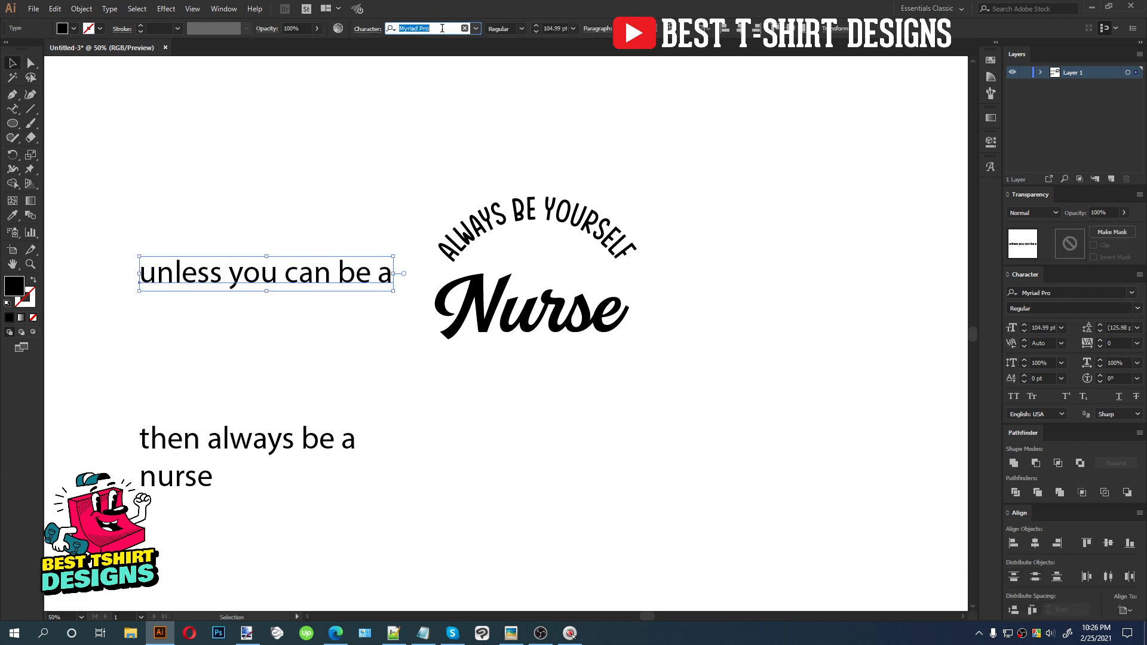
text(has)
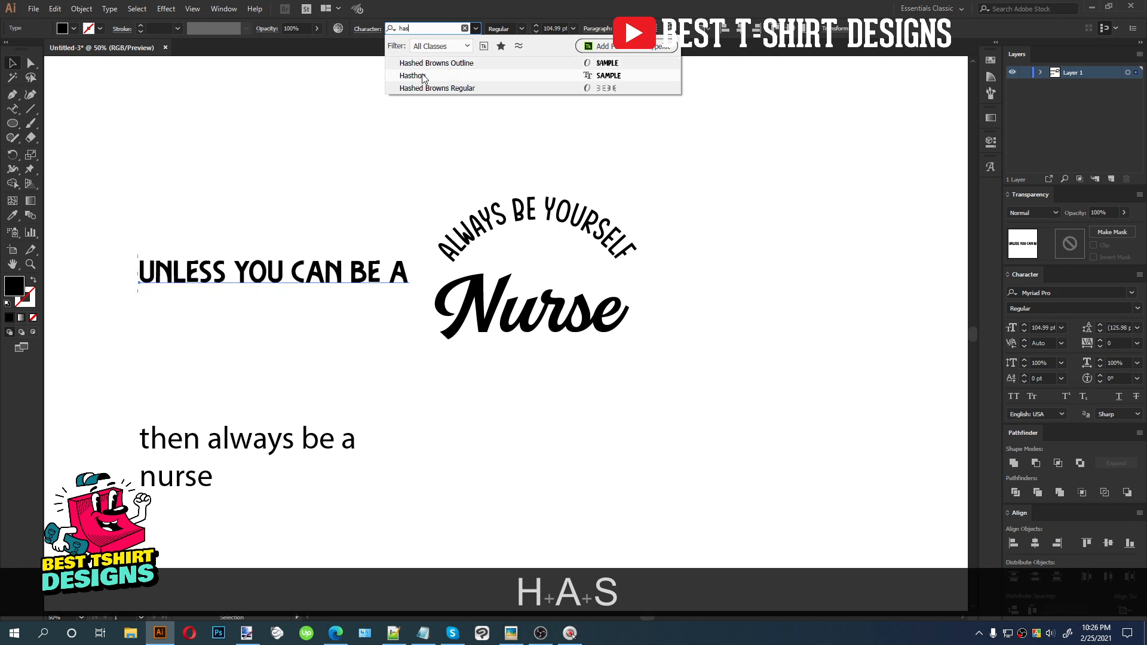
click(422, 88)
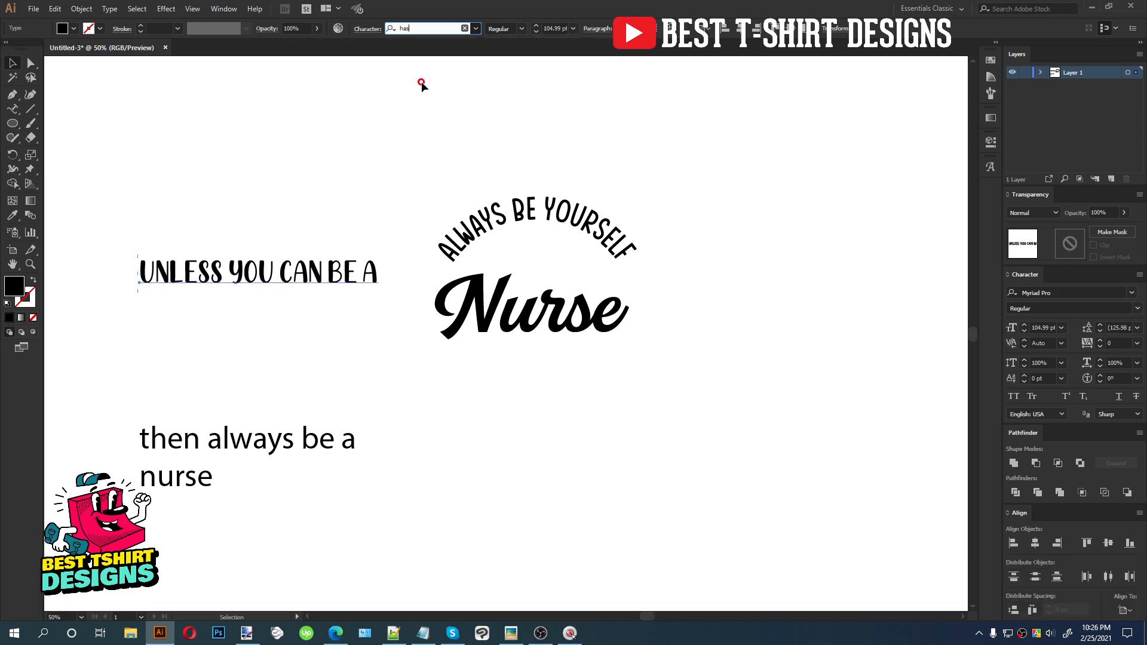
Change the 'unless you can be a' line's font to Explorer Condensed Regular
click(449, 30)
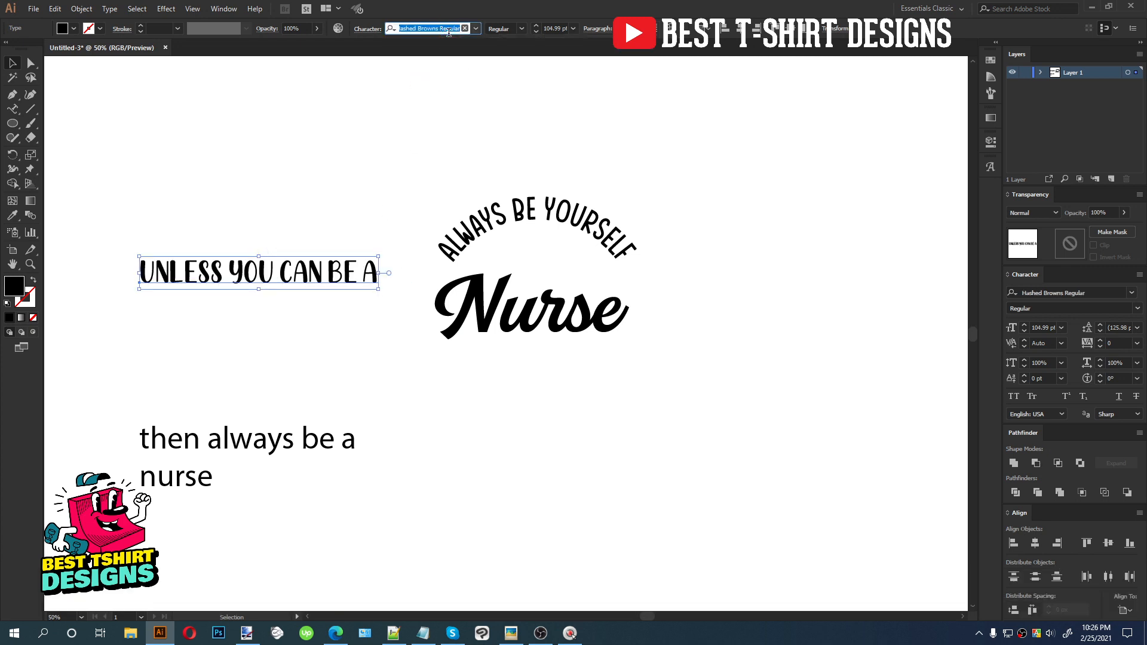
text(ex)
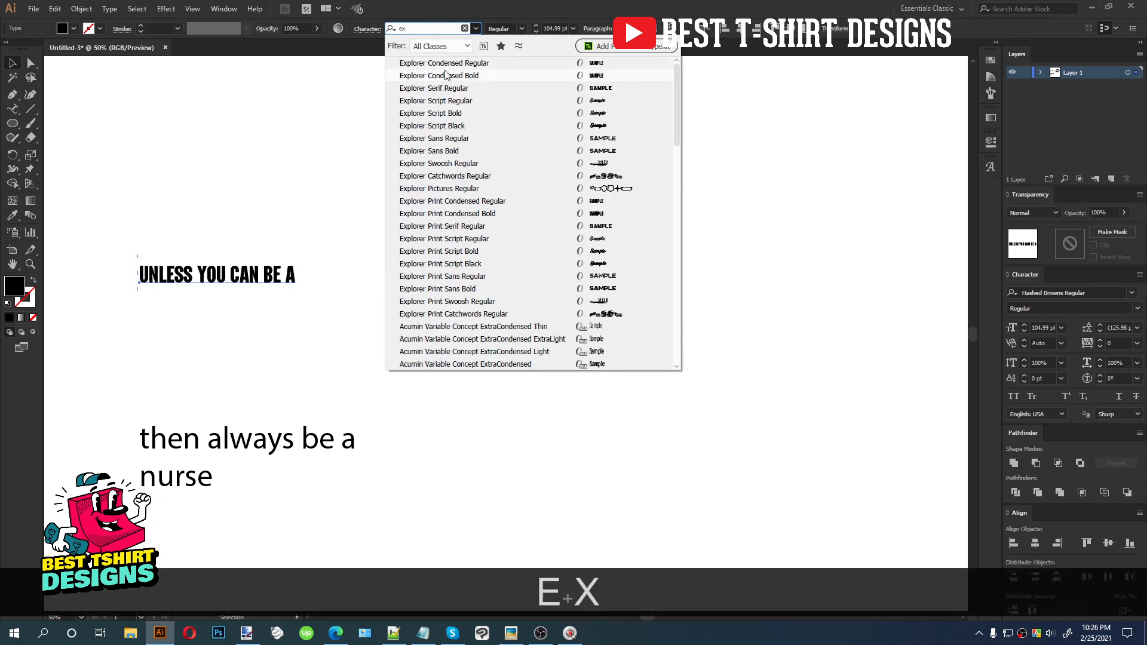
click(445, 65)
Place the 'UNLESS YOU CAN BE A' line just above the Nurse text
shift+click(249, 276)
drag(250, 276, 599, 278)
scroll(570, 272, up, 2)
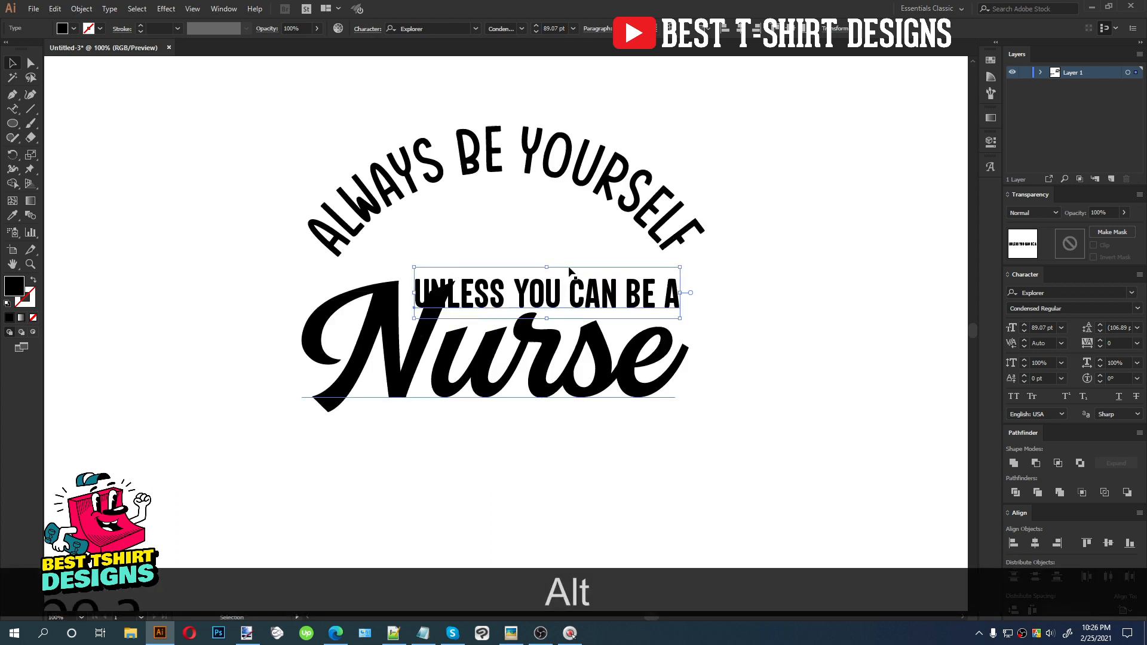
scroll(570, 272, down, 1)
Select the whole design and align its elements to a common horizontal center
drag(653, 398, 479, 278)
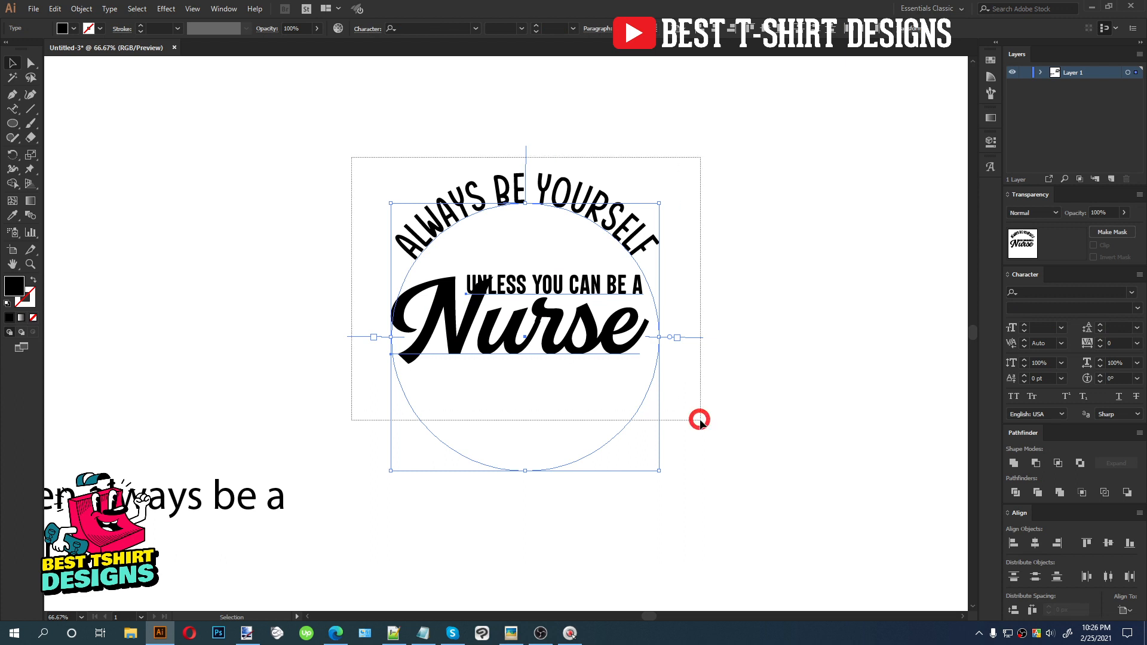
click(682, 28)
click(697, 42)
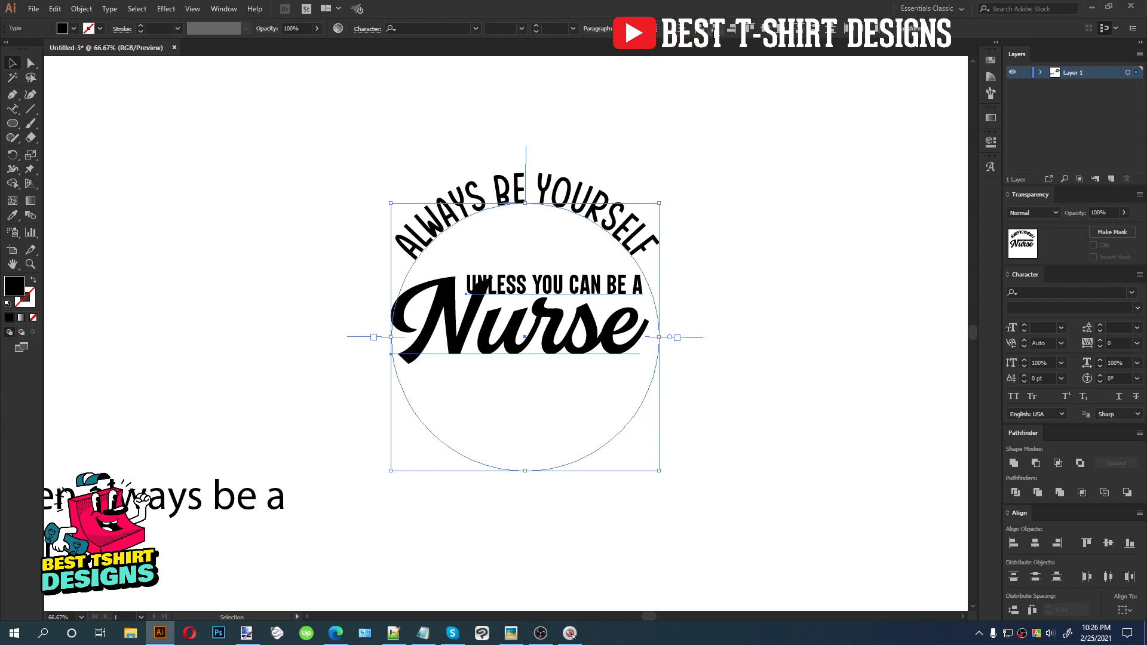
click(713, 29)
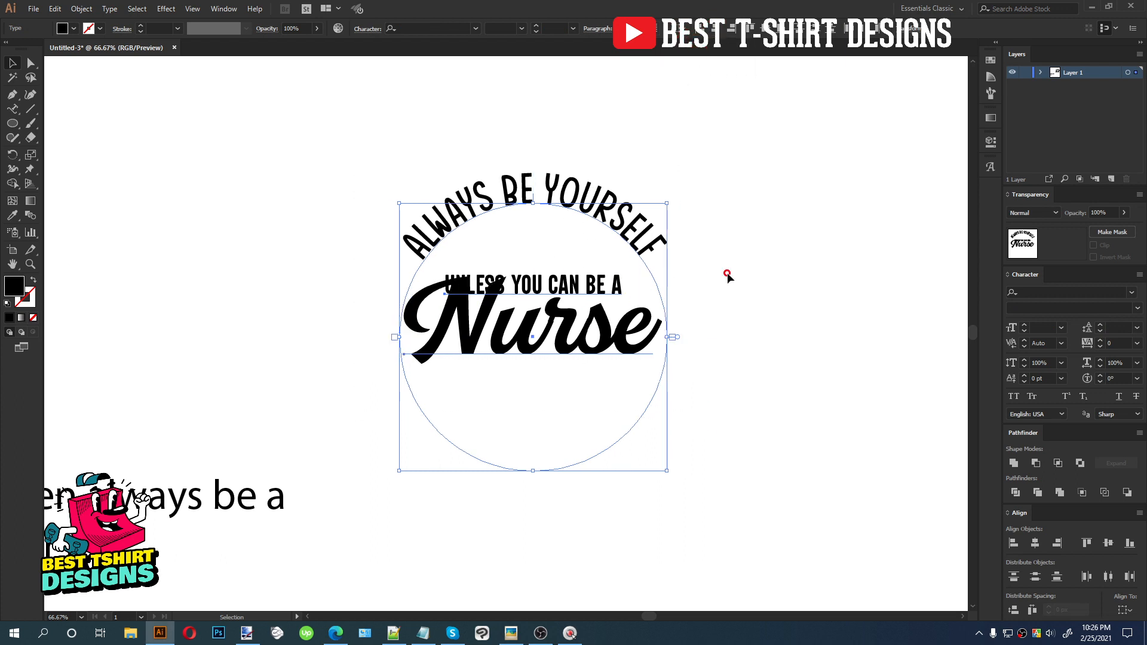
Nudge the Nurse text three steps left and deselect
click(581, 336)
click(582, 339)
key(Left)
key(Left)
key(Left)
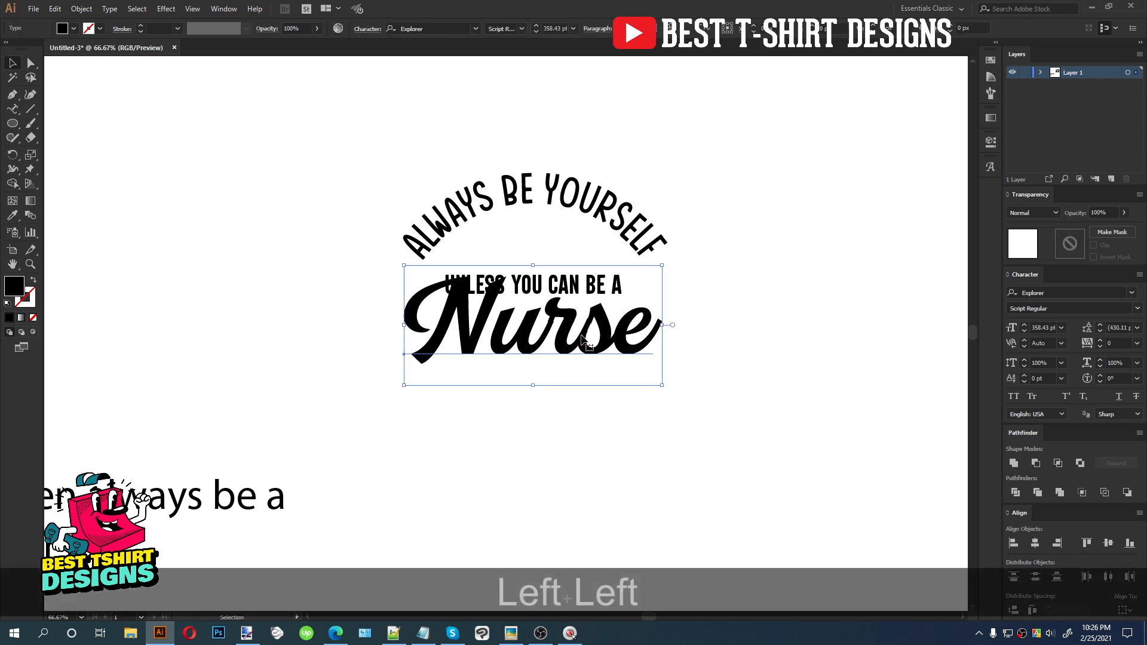
click(508, 224)
scroll(508, 225, down, 1)
click(590, 272)
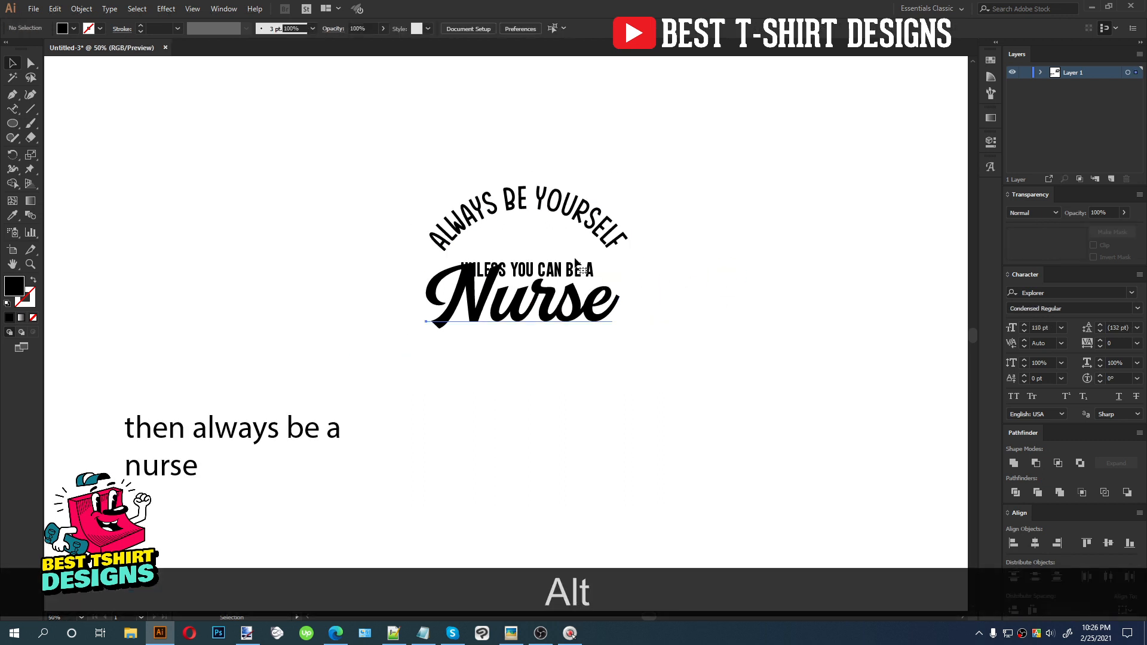
Expand Layer 1 to view its sublayers
click(1041, 72)
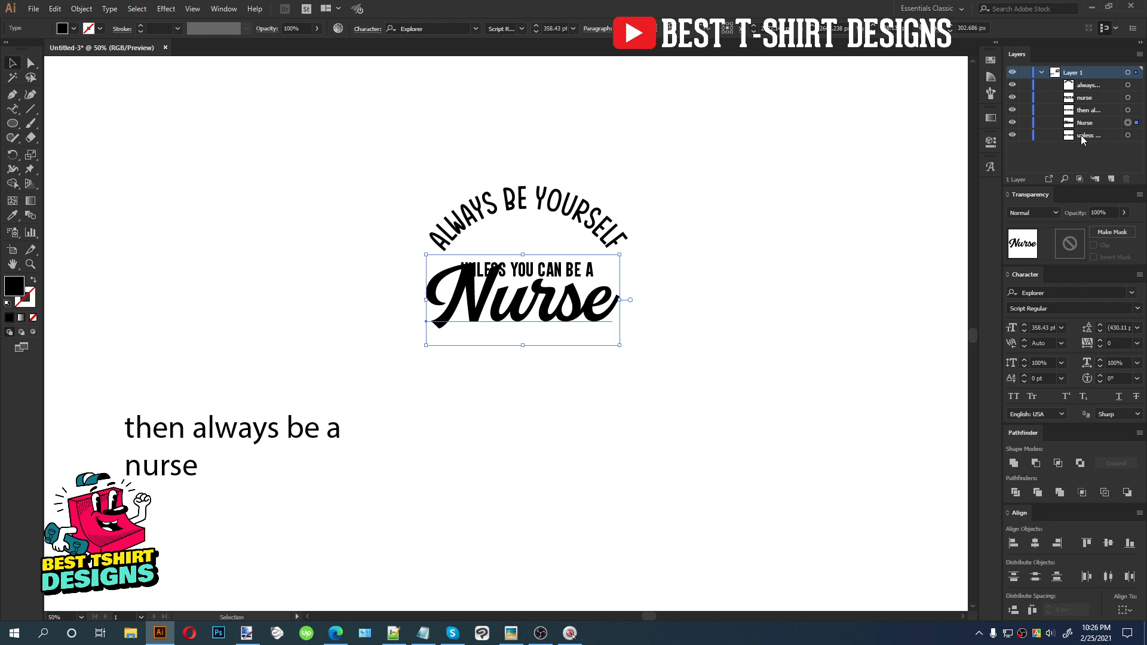
Duplicate the 'UNLESS YOU CAN BE A' line and move the copy below the Nurse text
click(1129, 135)
key(ctrl+c)
key(ctrl+f)
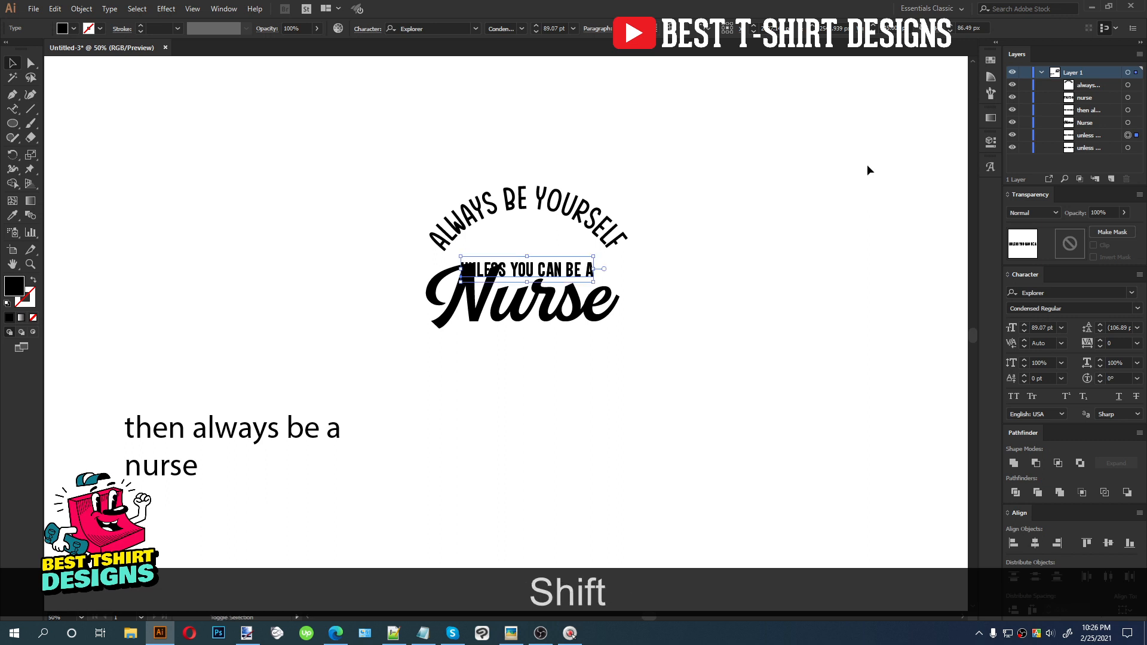
key(shift+Down)
key(shift+Down)
key(shift+Down)
key(shift+Down)
key(shift+Down)
key(shift+Down)
key(shift+Down)
key(Up)
key(Up)
key(Up)
key(Up)
key(Up)
key(Up)
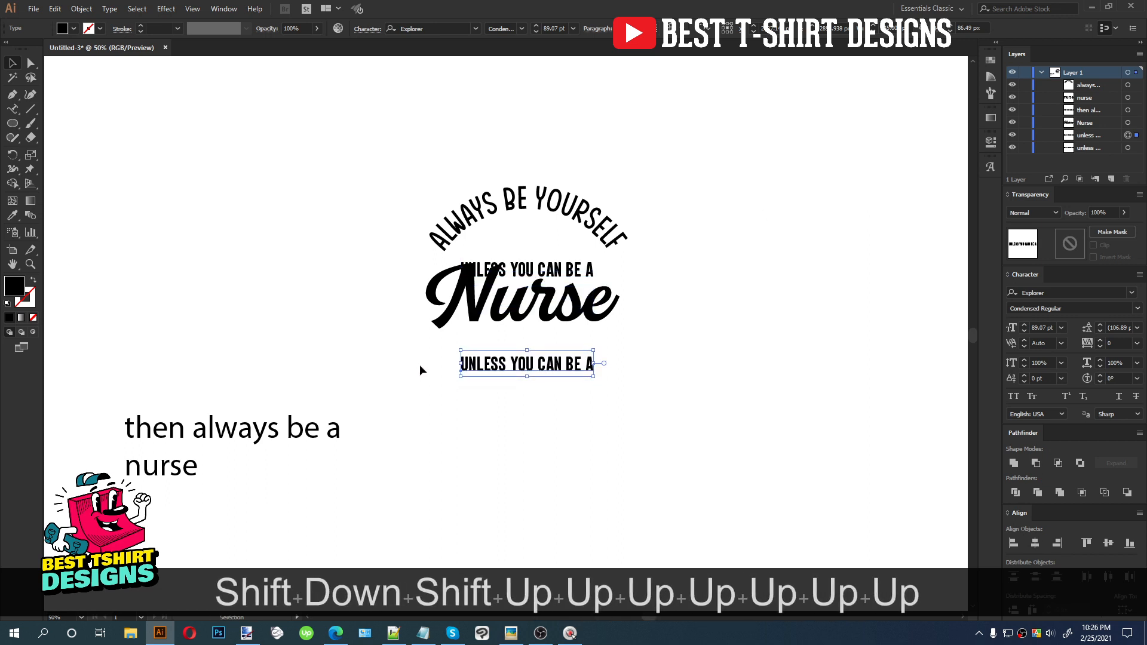
Cut 'then always be a' from the loose sentence and paste it as the duplicated line's text
click(271, 429)
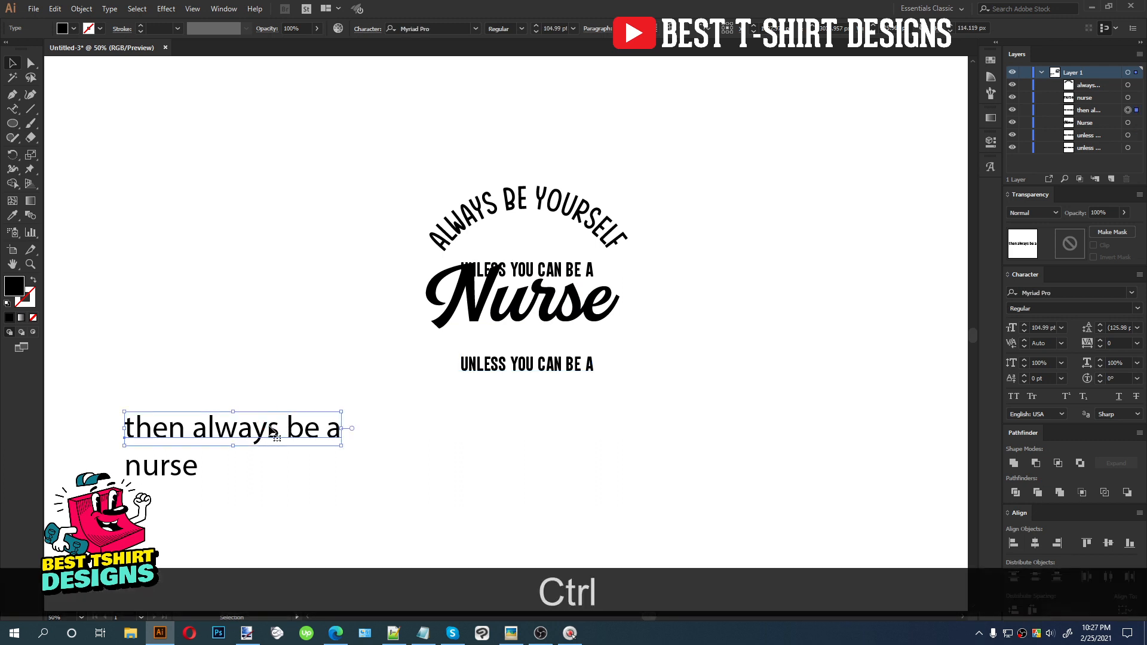
key(i)
click(532, 199)
key(v)
drag(156, 426, 533, 449)
key(ctrl+x)
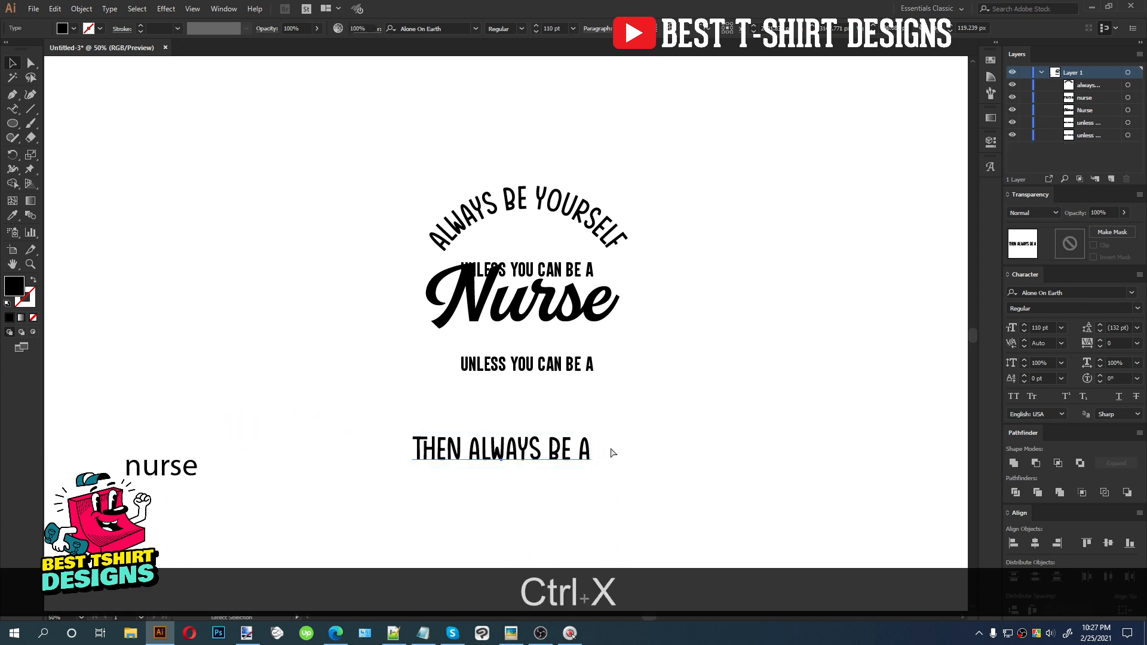
triple_click(540, 369)
key(ctrl+v)
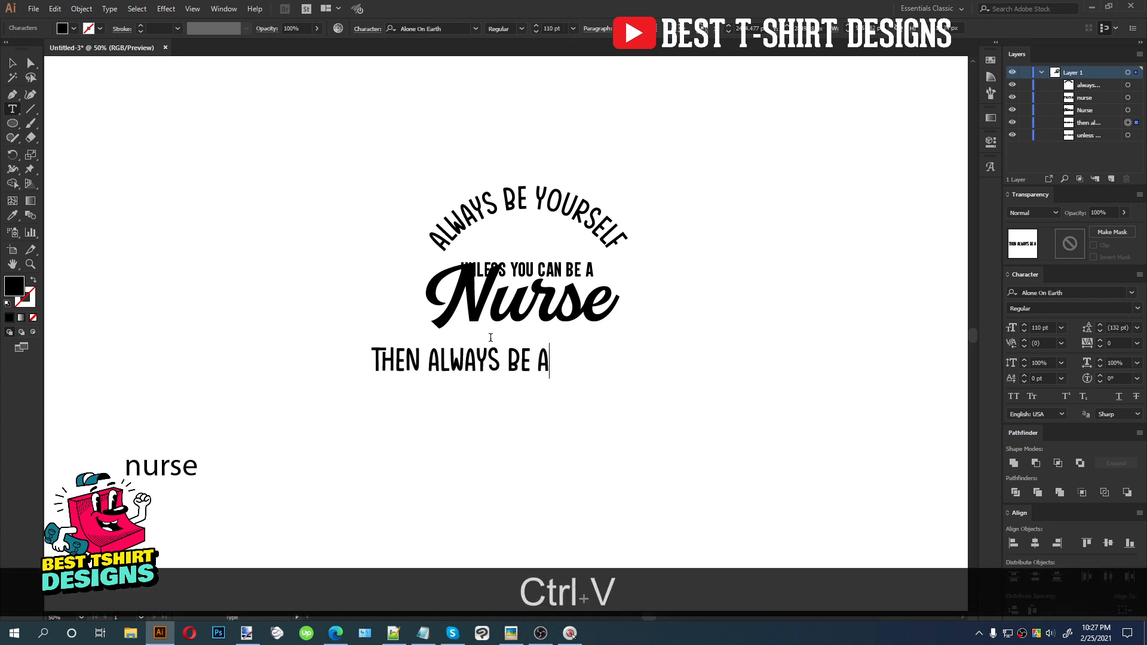
Place the 'THEN ALWAYS BE A' line under the Nurse text and move the loose 'nurse' word beneath it
key(Escape)
drag(516, 356, 587, 335)
click(521, 406)
drag(153, 472, 457, 387)
Copy the script Nurse text style onto the lower 'nurse' word
key(i)
click(526, 299)
key(v)
Capitalize the lower word to 'Nurse' and move it down below the 'THEN ALWAYS BE A' line
text(t)
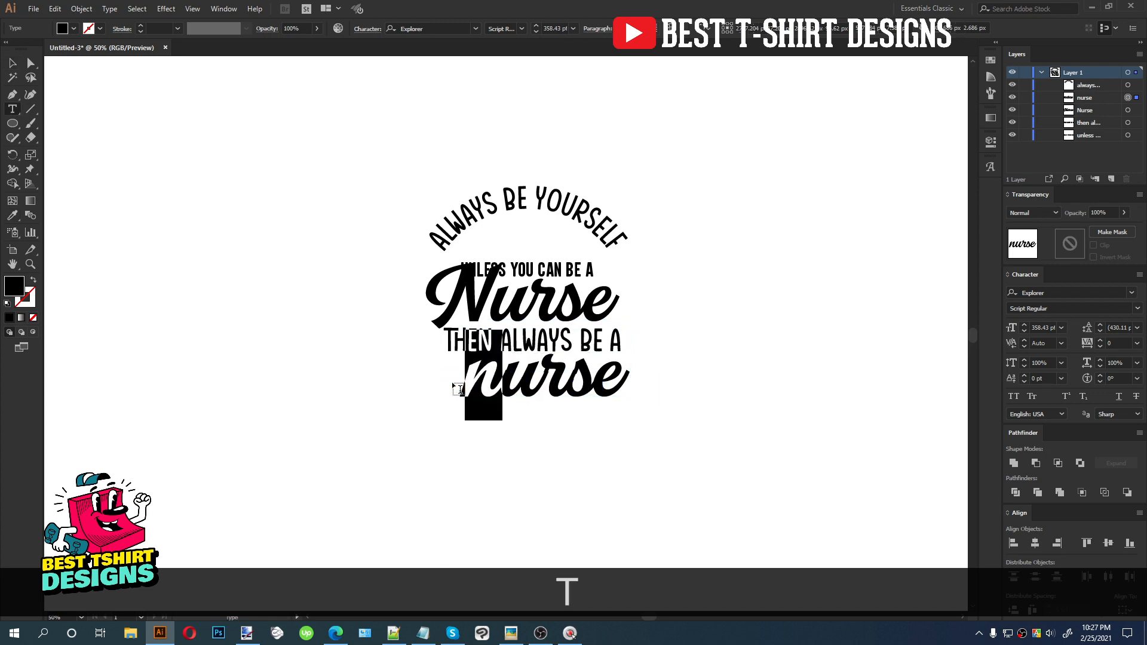
text(N)
click(13, 62)
drag(548, 384, 548, 430)
alt+scroll(568, 326, up, 1)
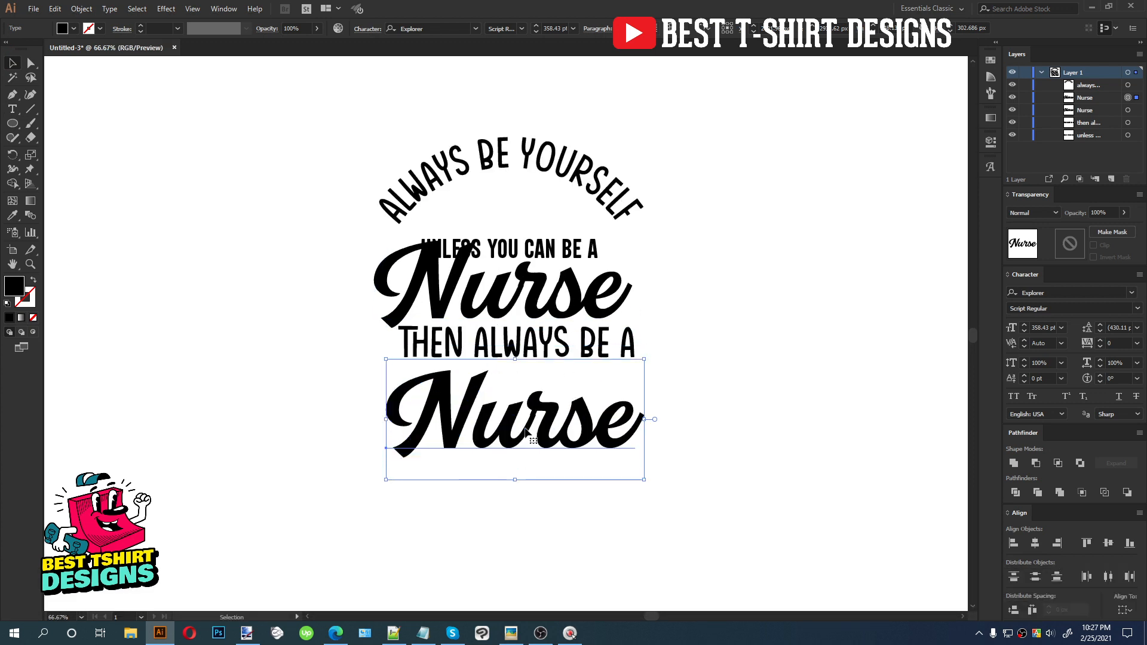
scroll(628, 443, up, 2)
scroll(490, 120, up, 2)
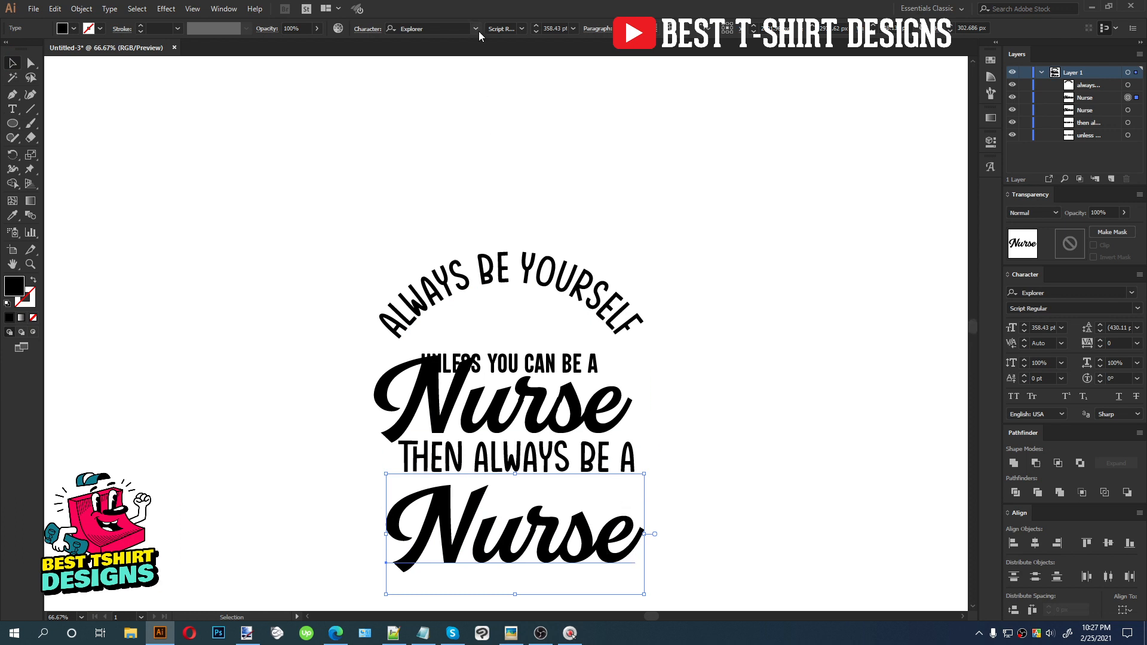
Change the lower Nurse's font to Caesar Little SS
click(476, 29)
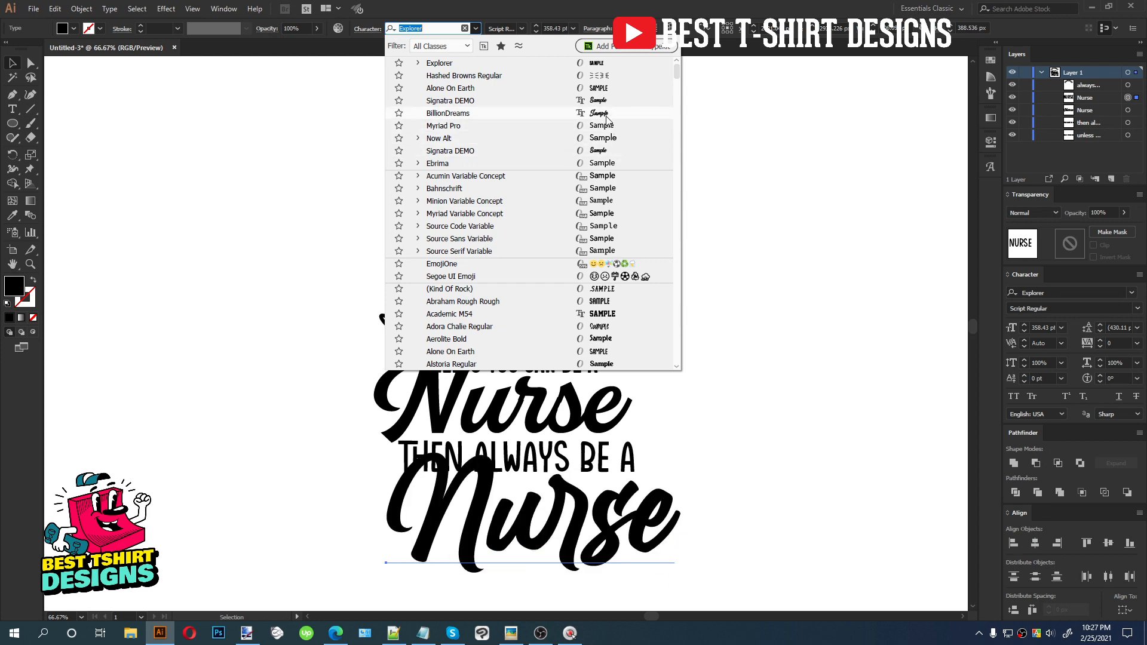
scroll(626, 252, down, 5)
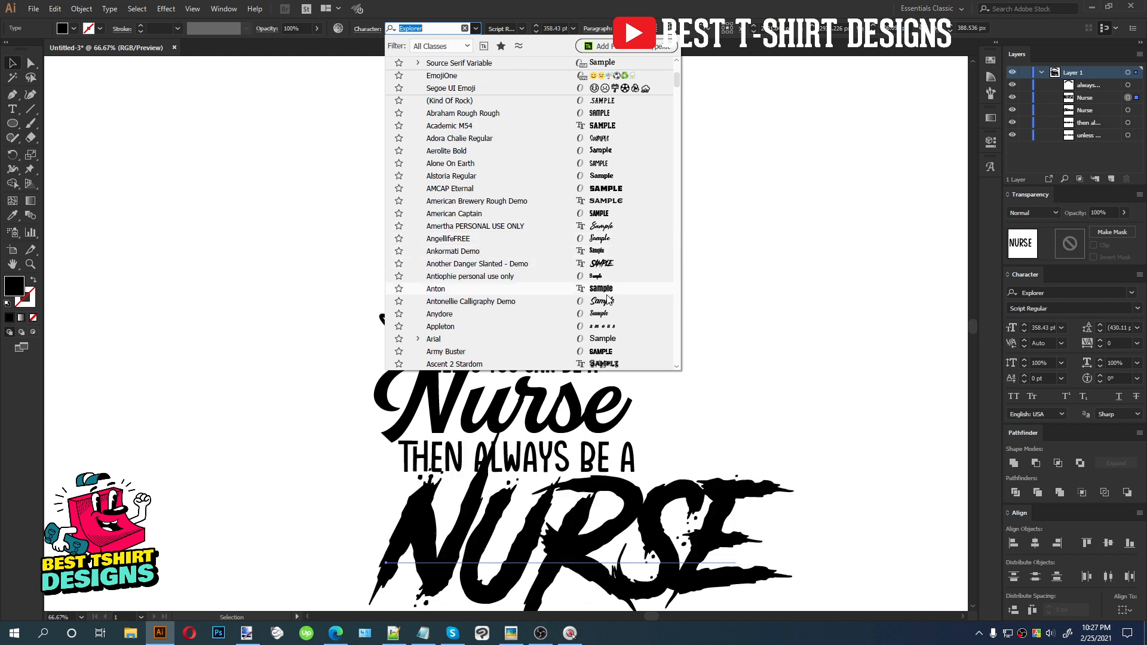
scroll(608, 304, down, 1)
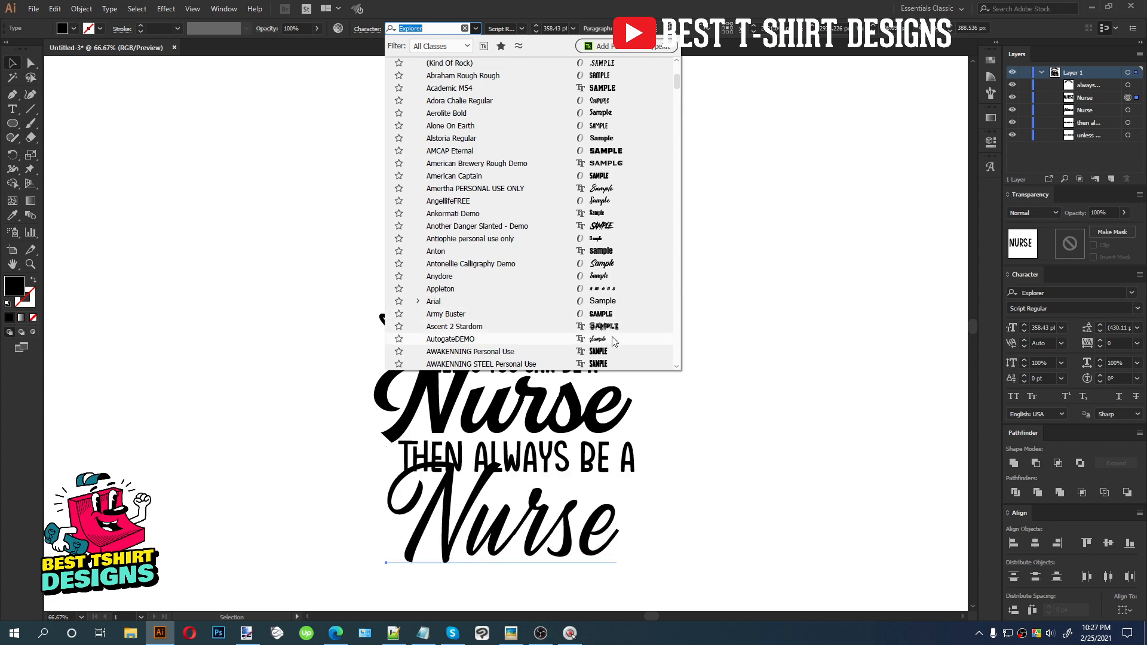
scroll(615, 241, down, 5)
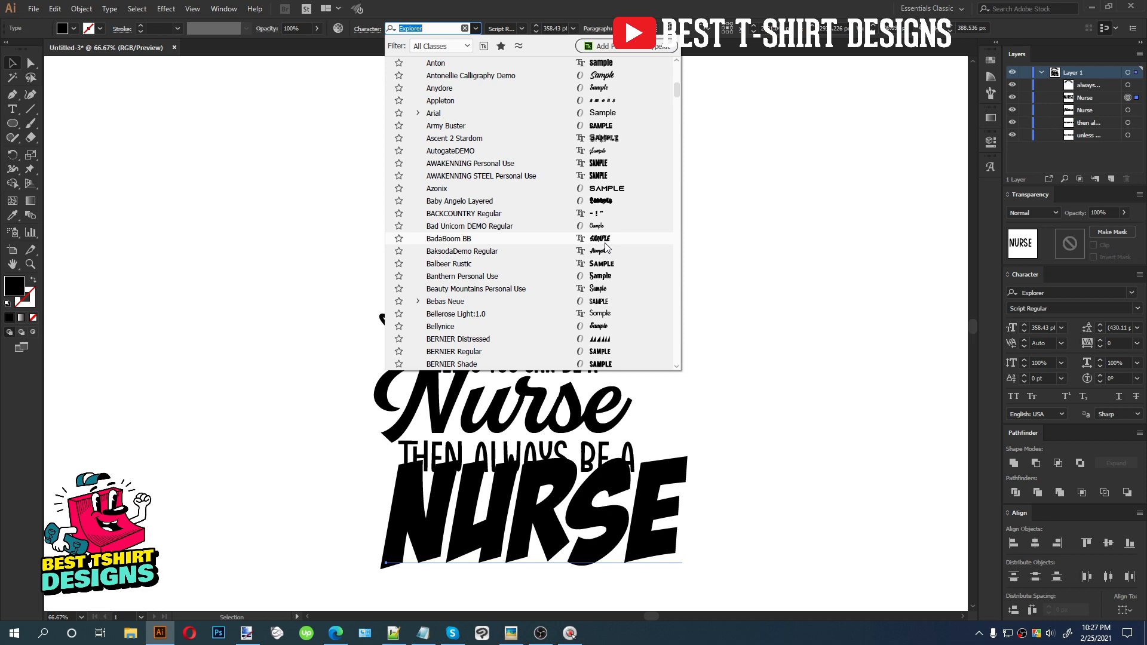
scroll(607, 246, down, 4)
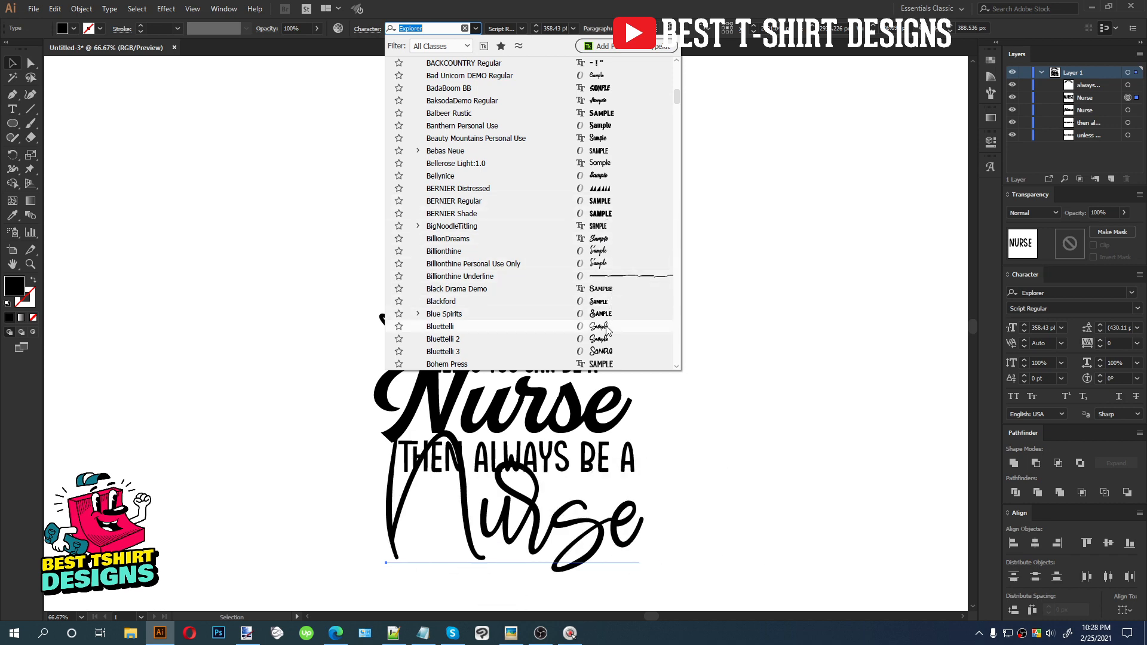
scroll(606, 330, down, 6)
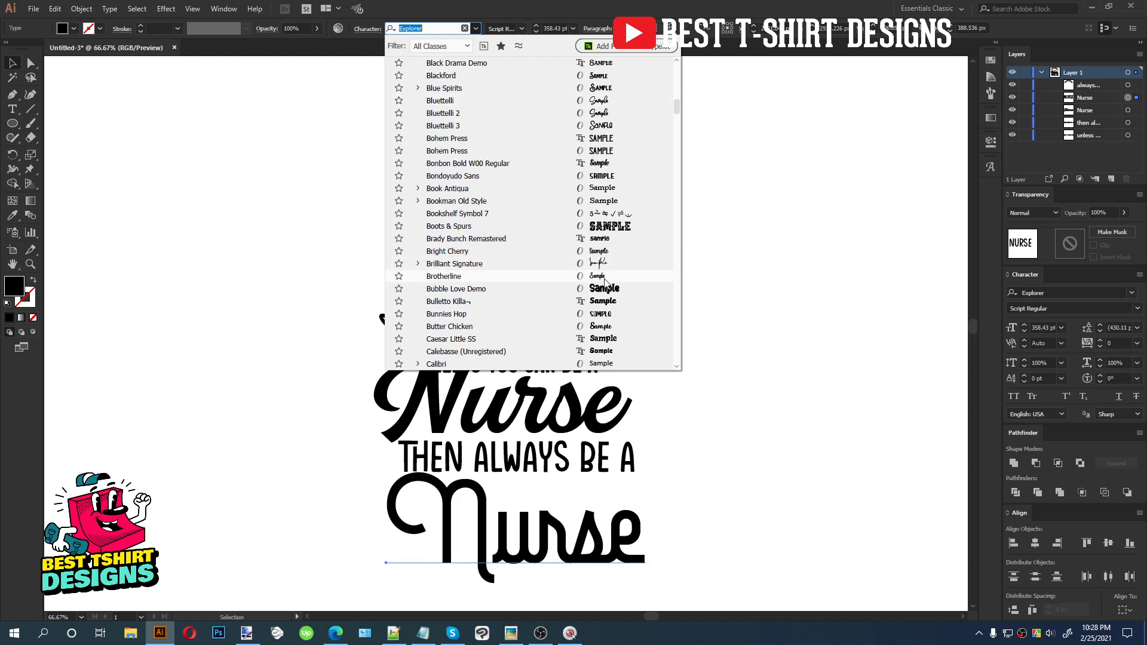
click(604, 342)
scroll(784, 492, down, 5)
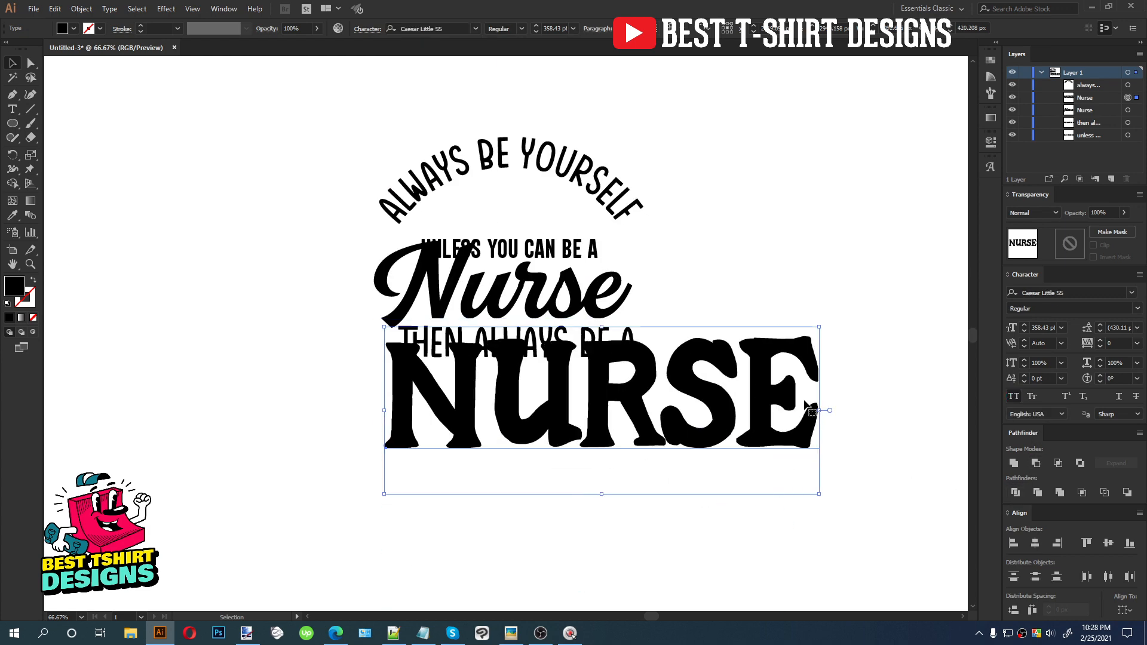
Scale the lower NURSE down proportionally and position it under the 'THEN ALWAYS BE A' line
drag(830, 410, 614, 410)
drag(530, 413, 560, 401)
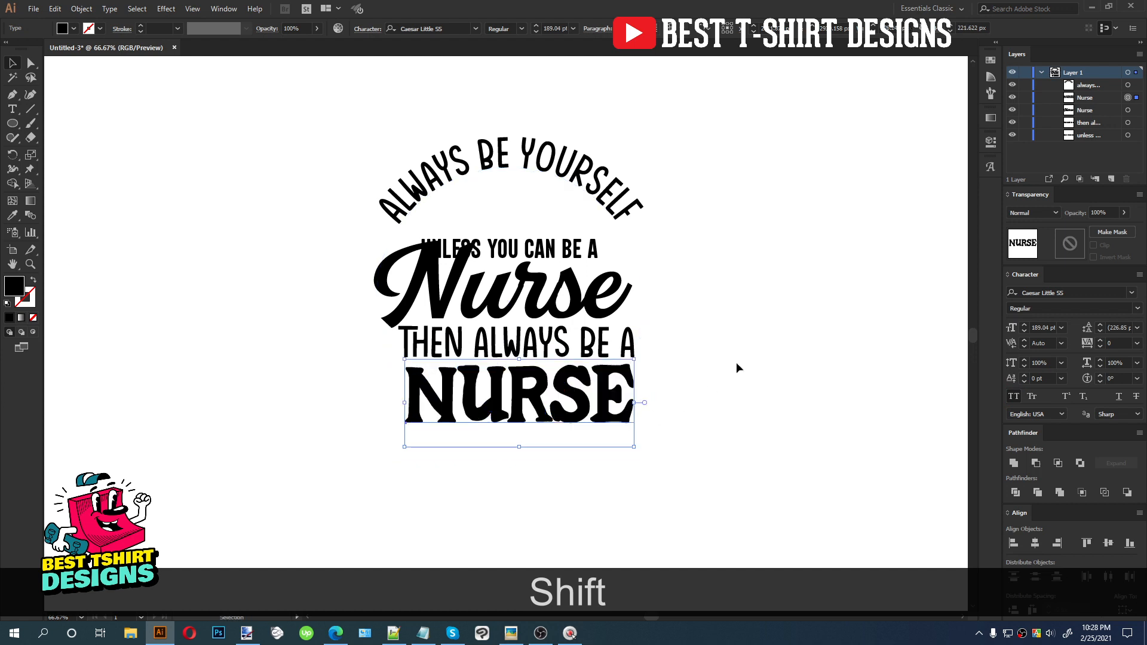
Apply the Caesar Little SS NURSE style to the upper Nurse text and shift it slightly right
click(736, 362)
key(i)
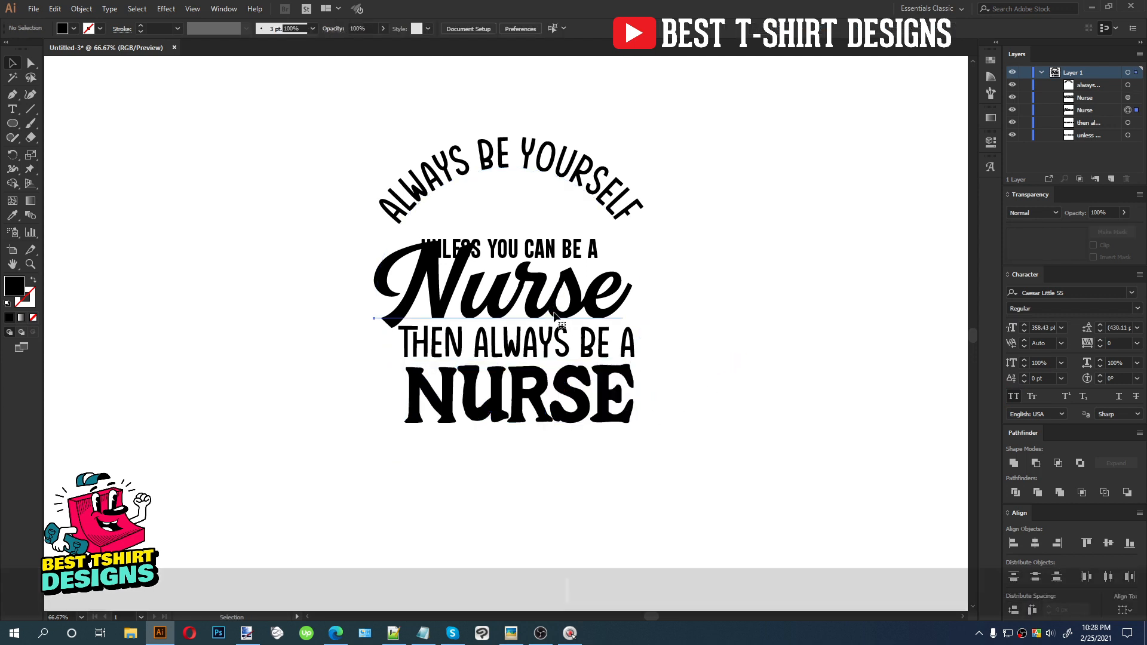
click(521, 391)
key(v)
drag(515, 304, 546, 305)
Select the whole design, align it to a common horizontal center, and nudge it down
drag(617, 475, 371, 96)
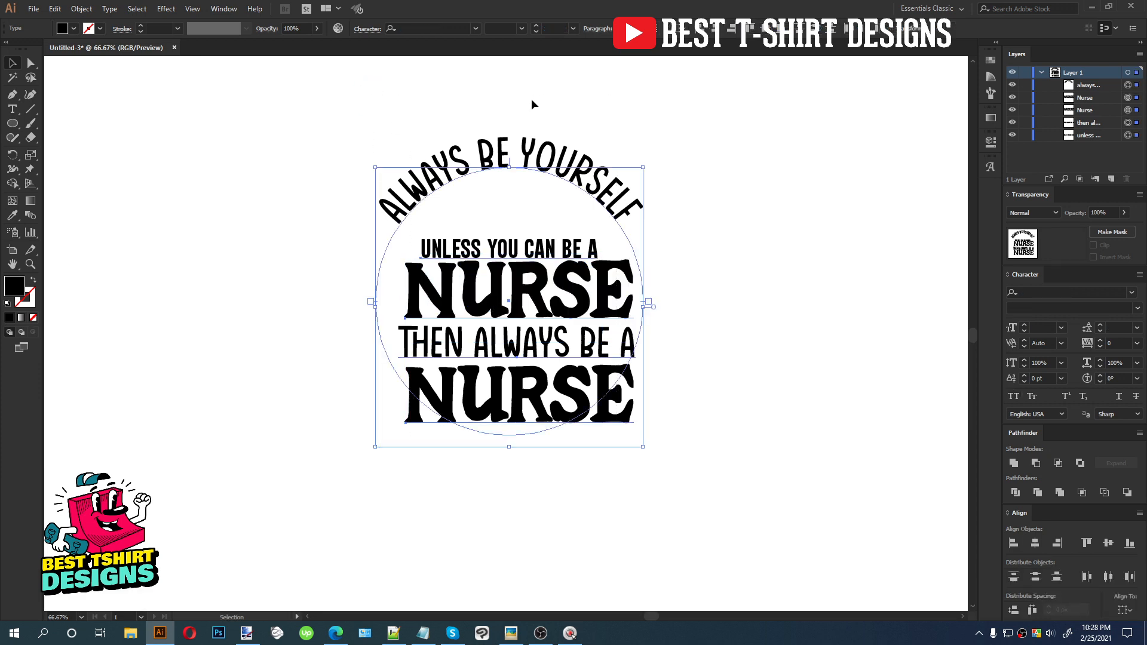
click(712, 29)
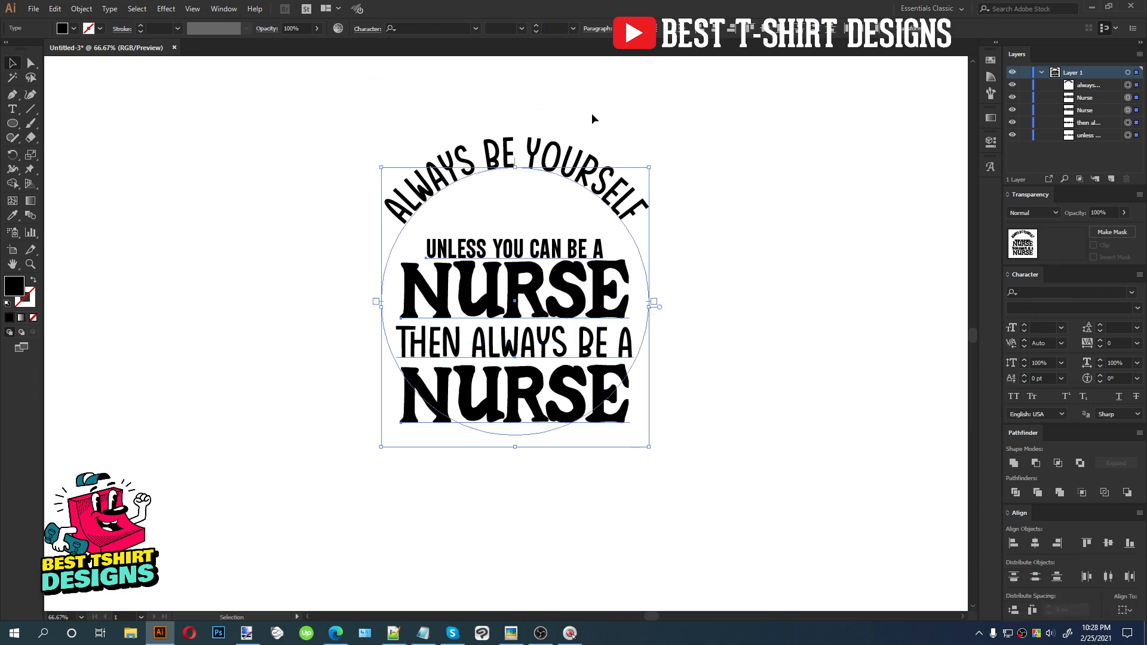
key(shift+Down)
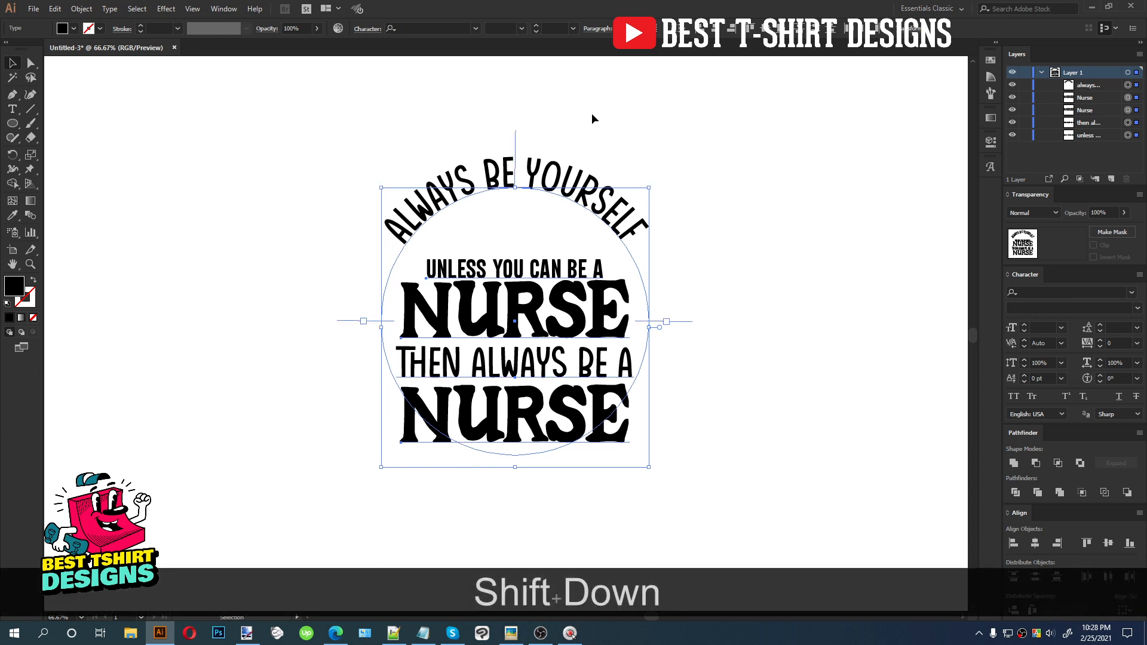
Nudge the curved 'ALWAYS BE YOURSELF' text down
drag(550, 123, 508, 194)
key(shift+Down)
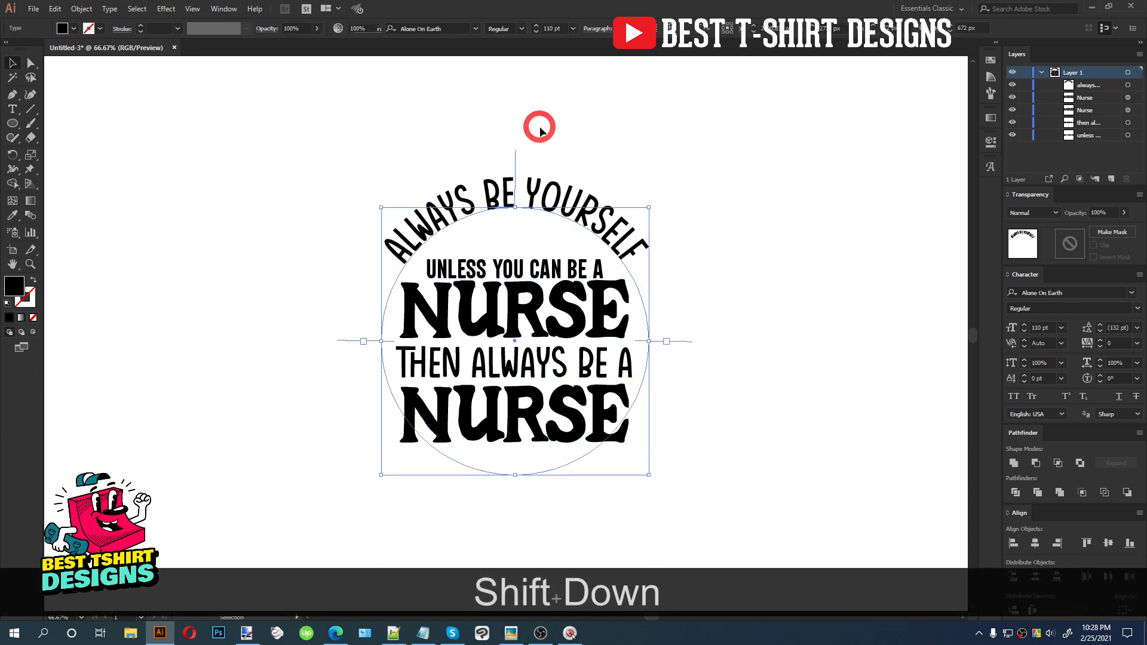
click(540, 126)
drag(293, 127, 740, 535)
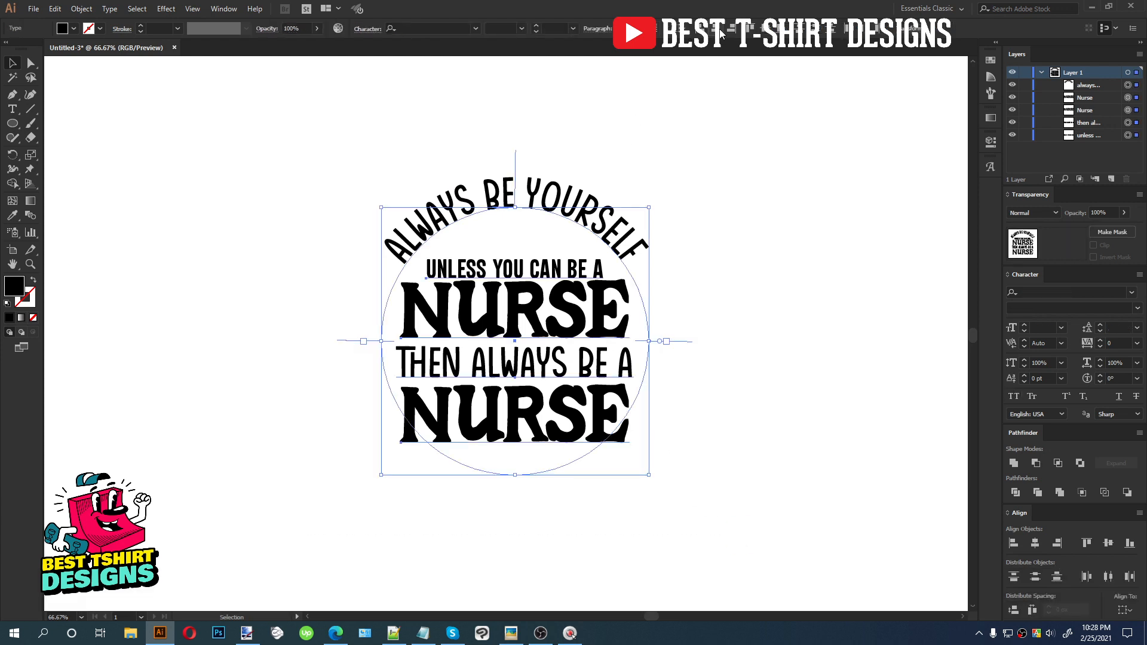
click(526, 123)
scroll(557, 280, up, 1)
key(alt+space)
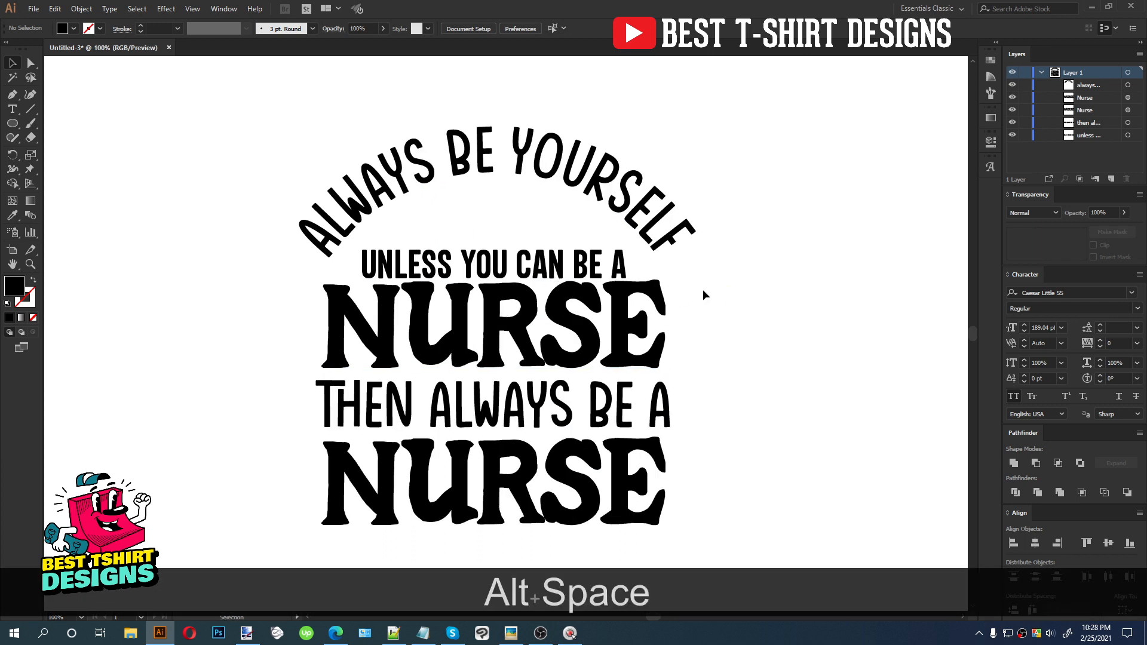
scroll(487, 218, down, 1)
Select the four stacked lines below the curved text and nudge them down together
drag(485, 221, 525, 481)
key(shift)
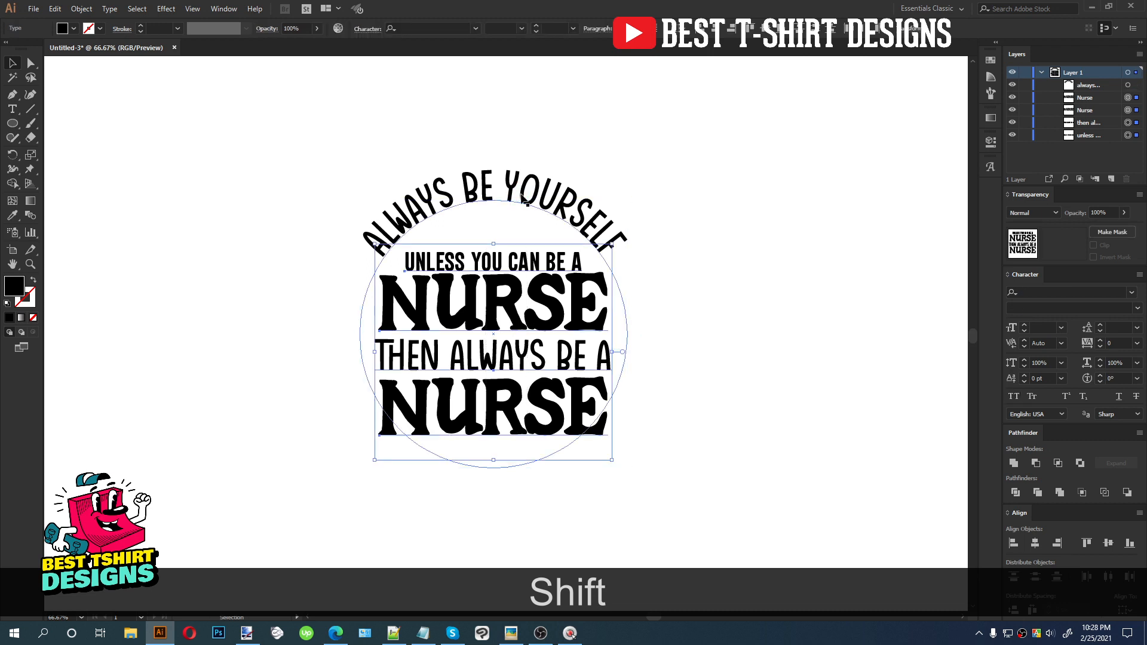
key(shift+Down)
key(shift+Down)
Restyle the 'UNLESS YOU CAN BE A' line to match the 'THEN ALWAYS BE A' line's font and width
click(512, 248)
key(i)
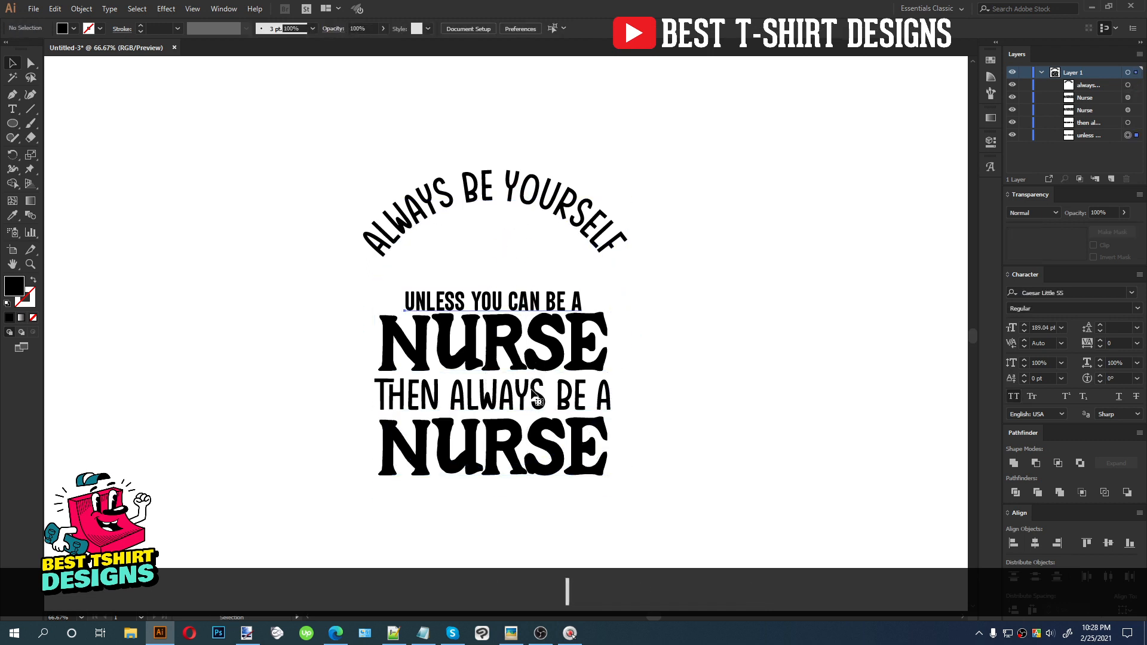
click(556, 349)
key(v)
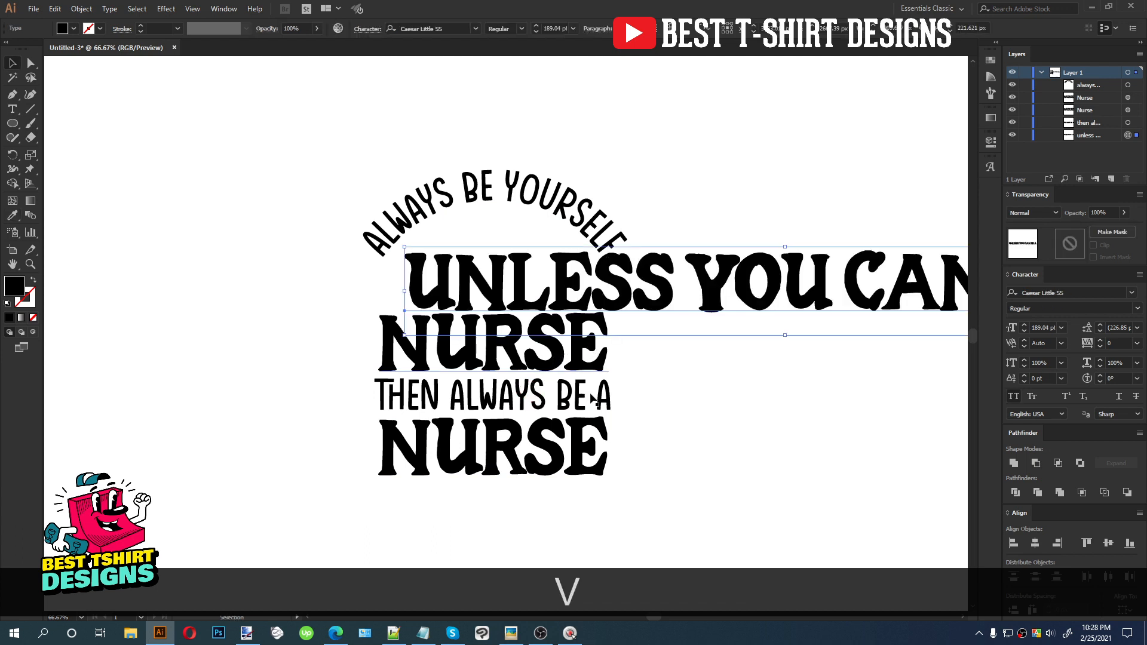
key(ctrl+z)
drag(553, 295, 611, 291)
Select the whole design and align it to a common horizontal center, then deselect
drag(683, 491, 307, 132)
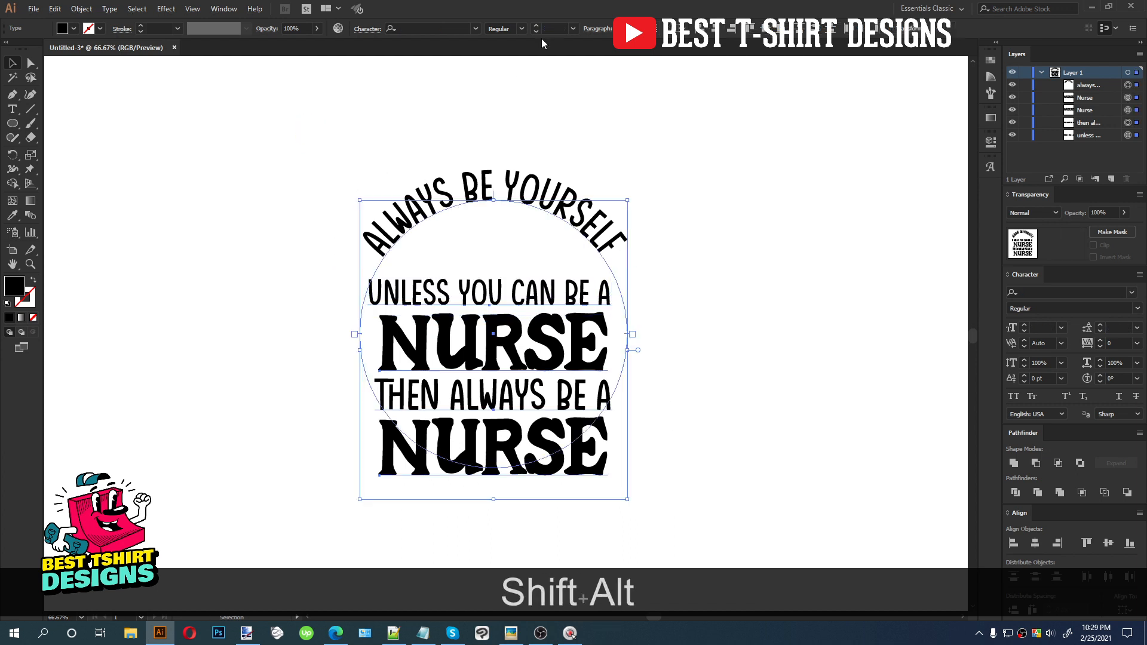
click(713, 29)
click(510, 116)
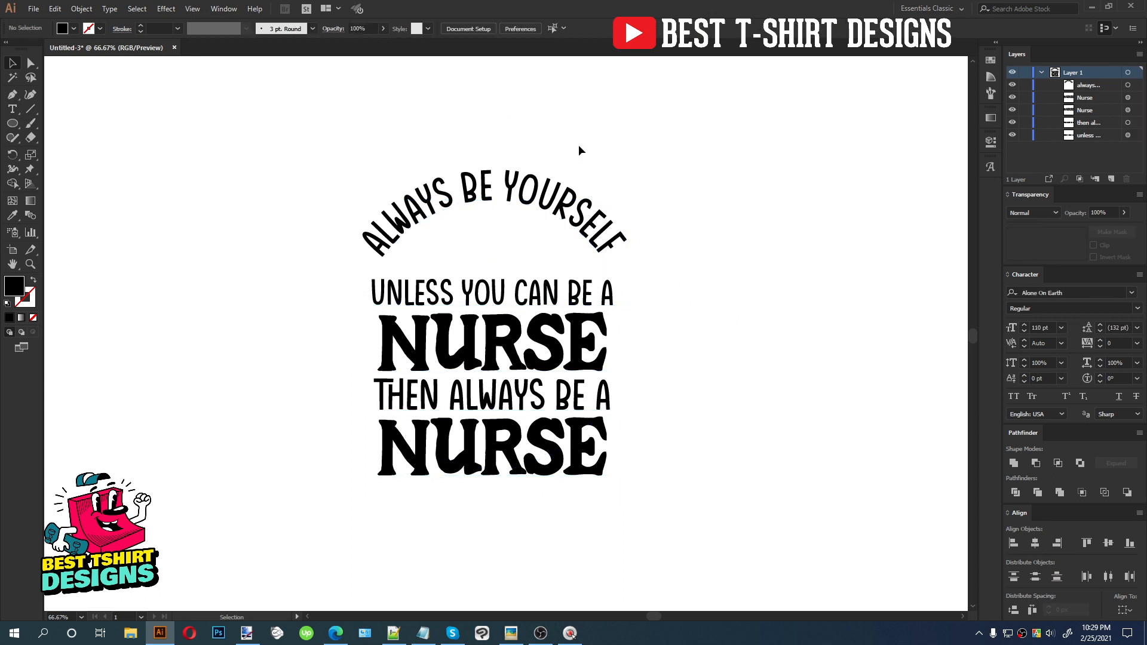
drag(321, 162, 701, 555)
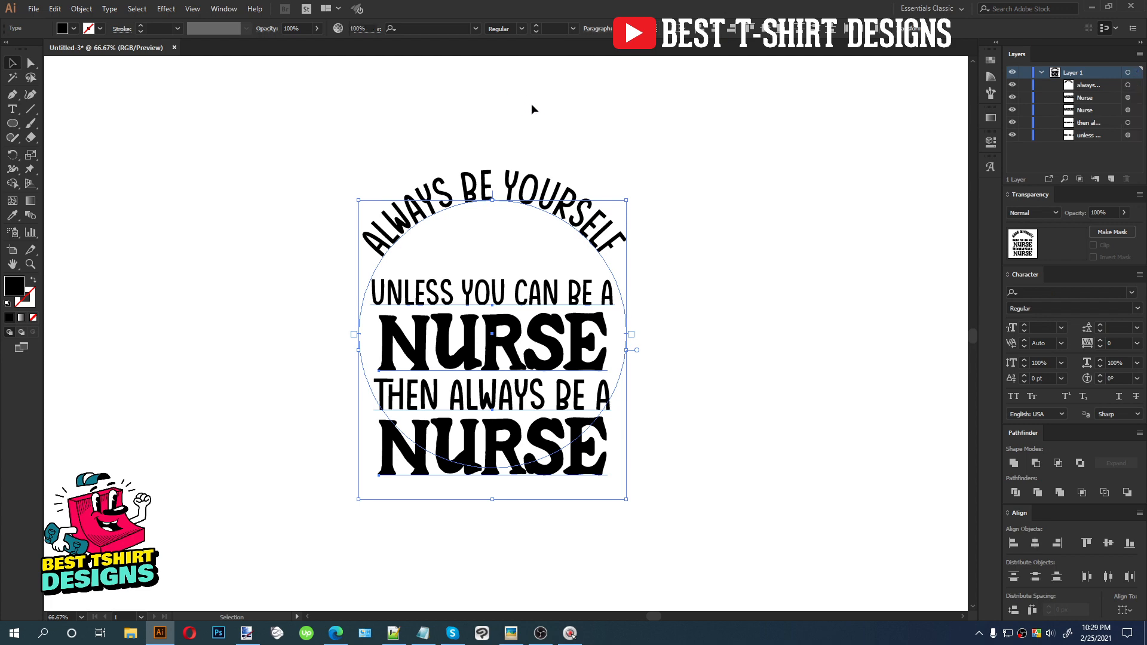
click(524, 251)
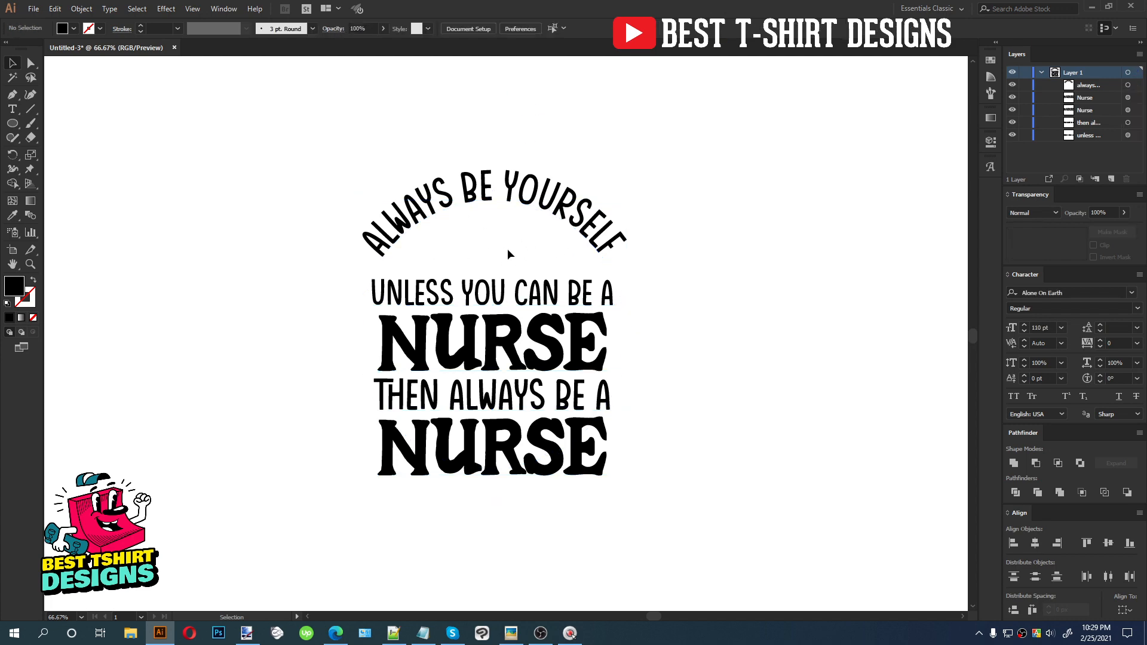
scroll(508, 218, up, 3)
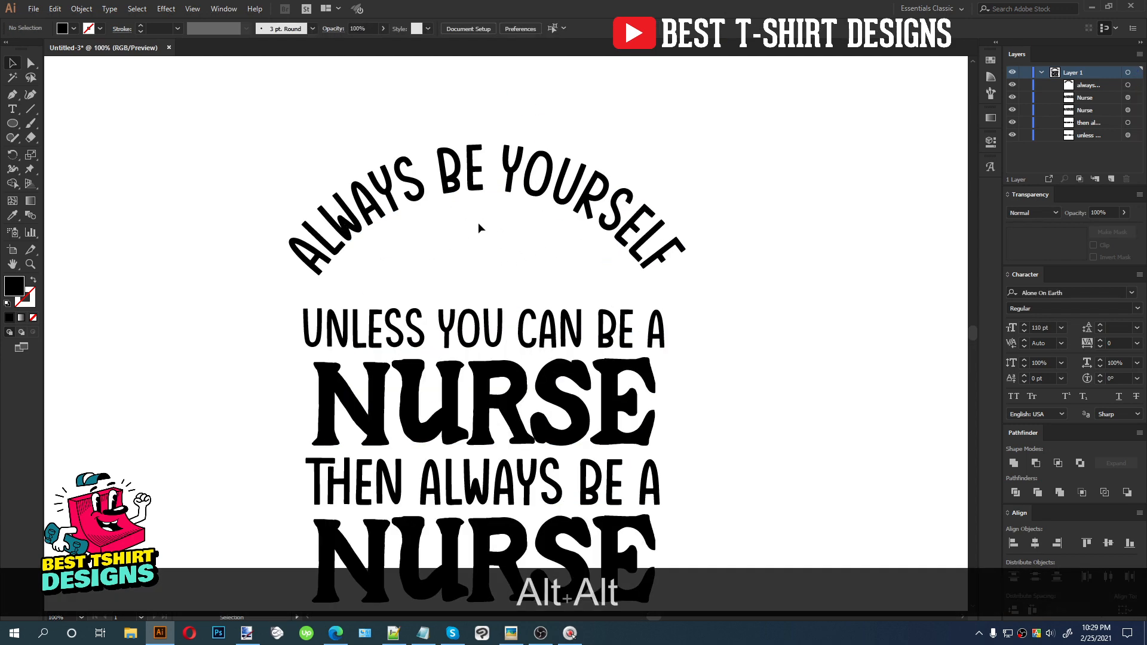
scroll(472, 230, down, 2)
drag(505, 274, 673, 245)
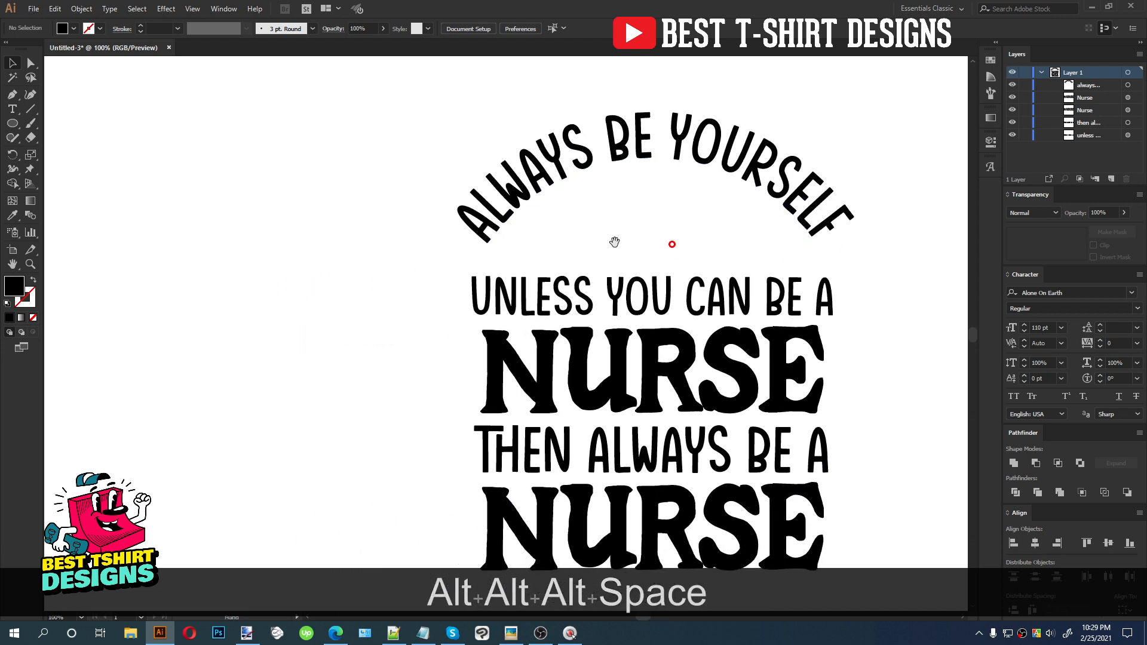
Draw a wide rounded rectangle with a smaller rounded rectangle on top, nudging the small one down to overlap
drag(13, 124, 67, 136)
drag(200, 260, 333, 242)
key(v)
scroll(169, 289, up, 2)
key(Down)
key(Down)
key(Down)
key(Down)
key(Down)
key(Down)
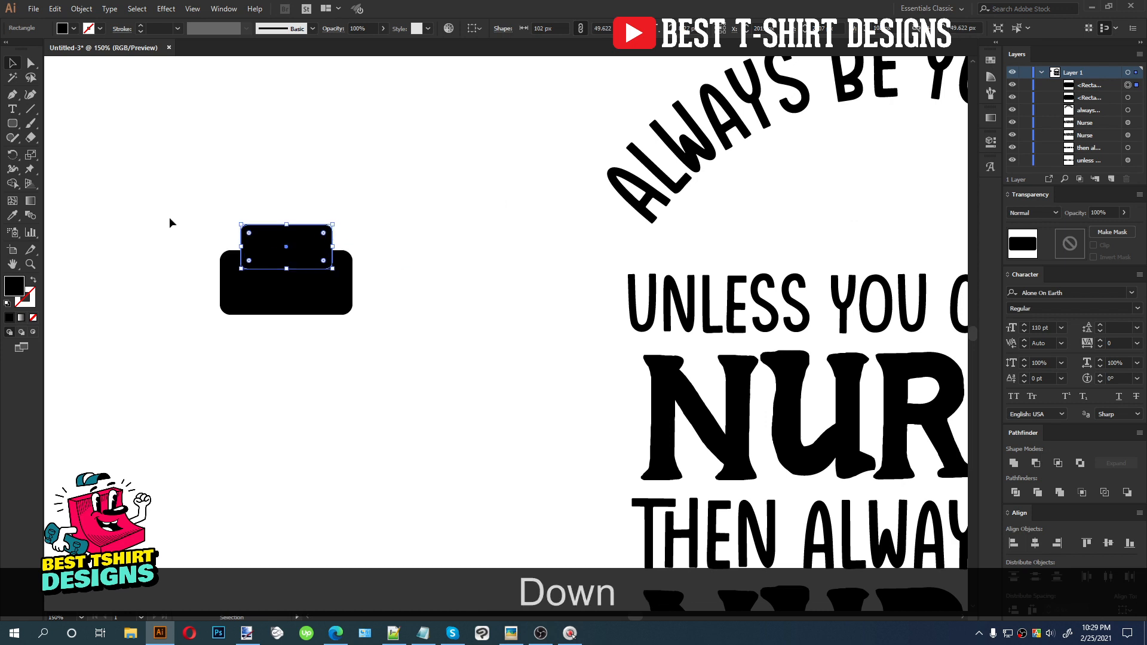
Increase the larger rectangle's corner radius and select both rectangles
click(232, 275)
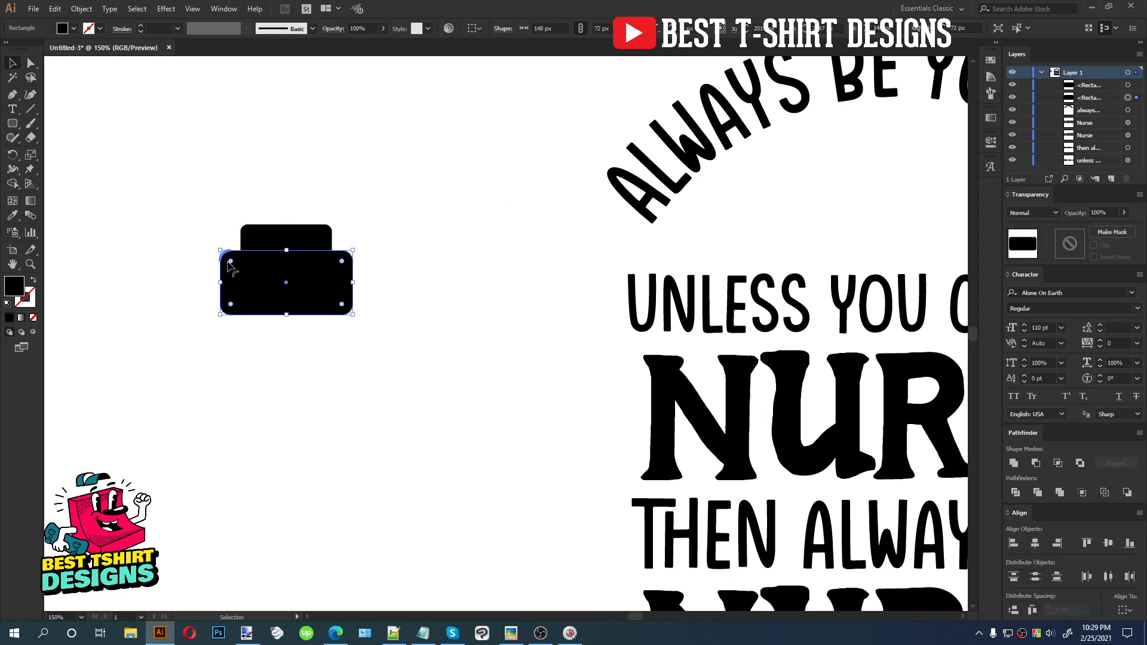
drag(231, 265, 242, 274)
drag(358, 345, 159, 223)
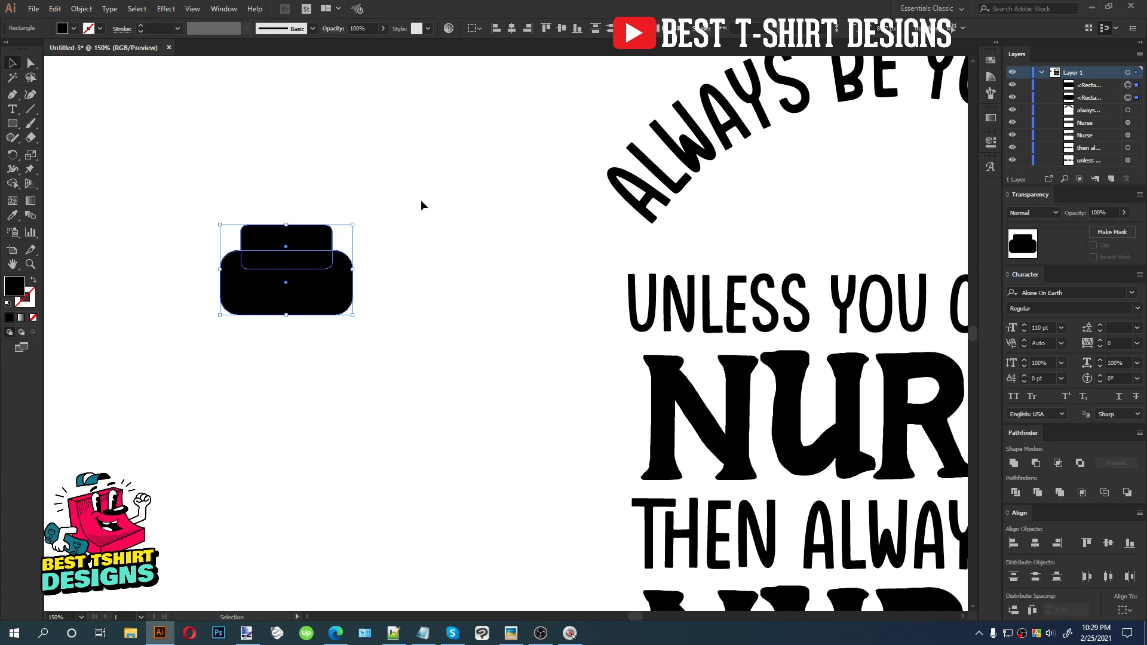
Group the two rectangles and apply an Arc warp with about 30% bend
key(ctrl+g)
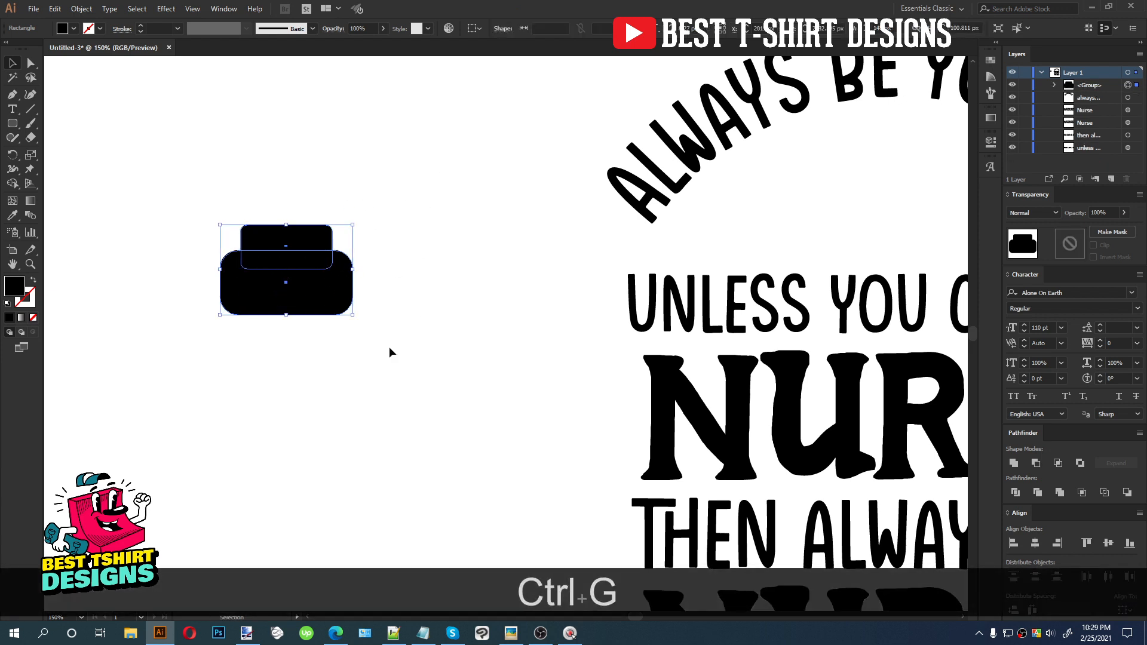
click(167, 11)
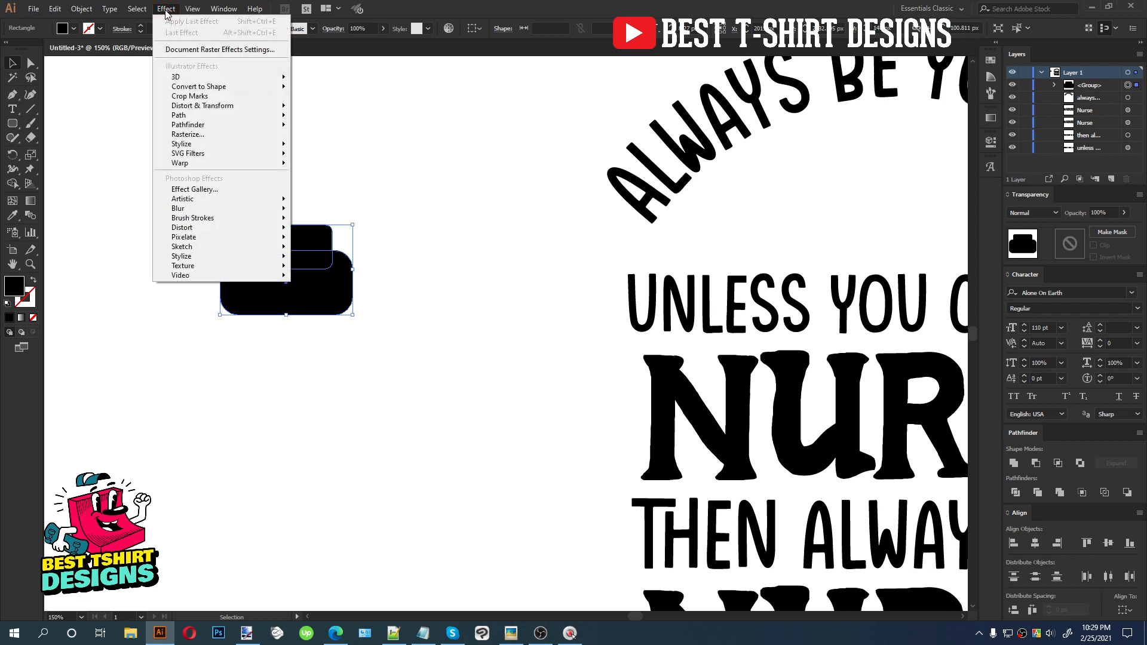
mouse_move(214, 164)
click(335, 163)
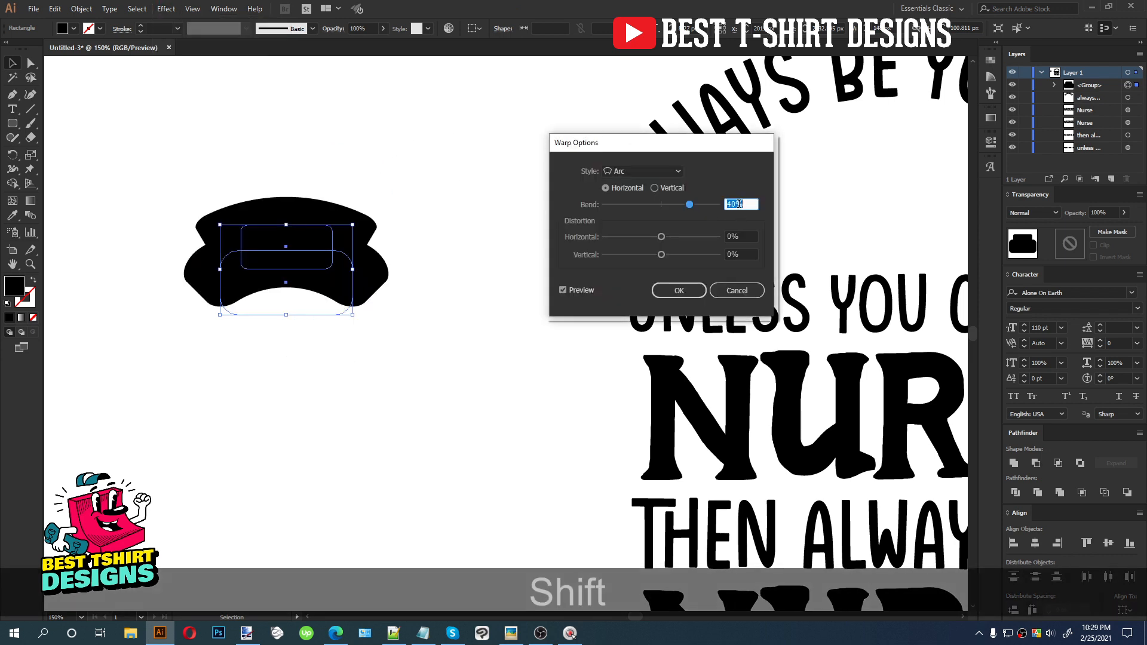
scroll(740, 204, down, 3)
scroll(740, 204, up, 1)
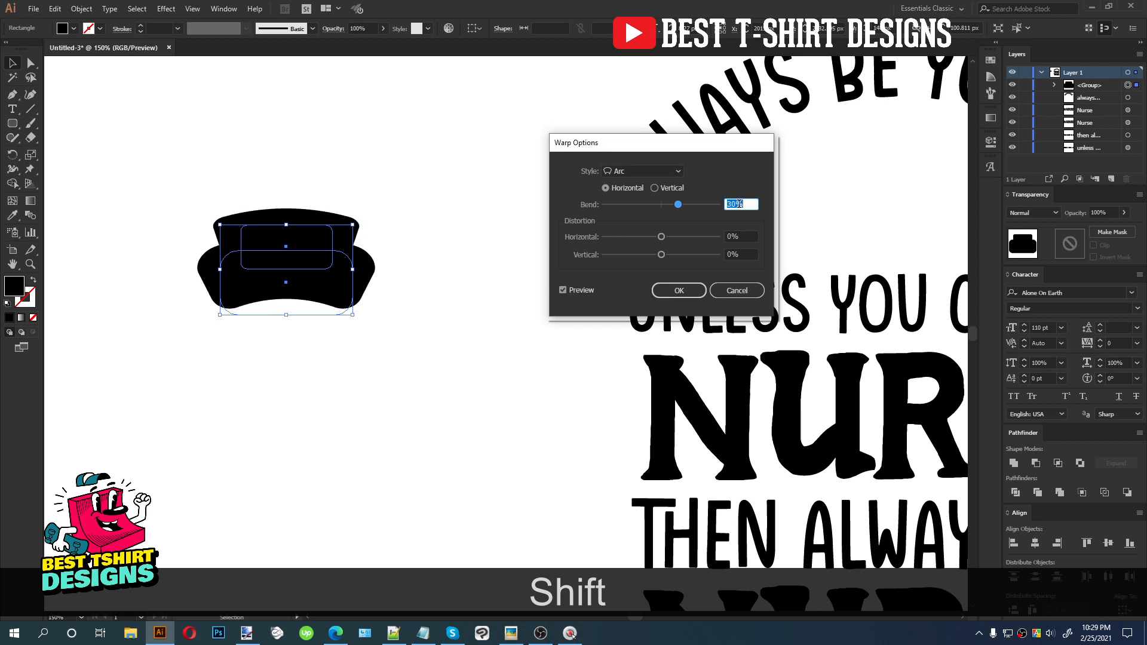
click(678, 290)
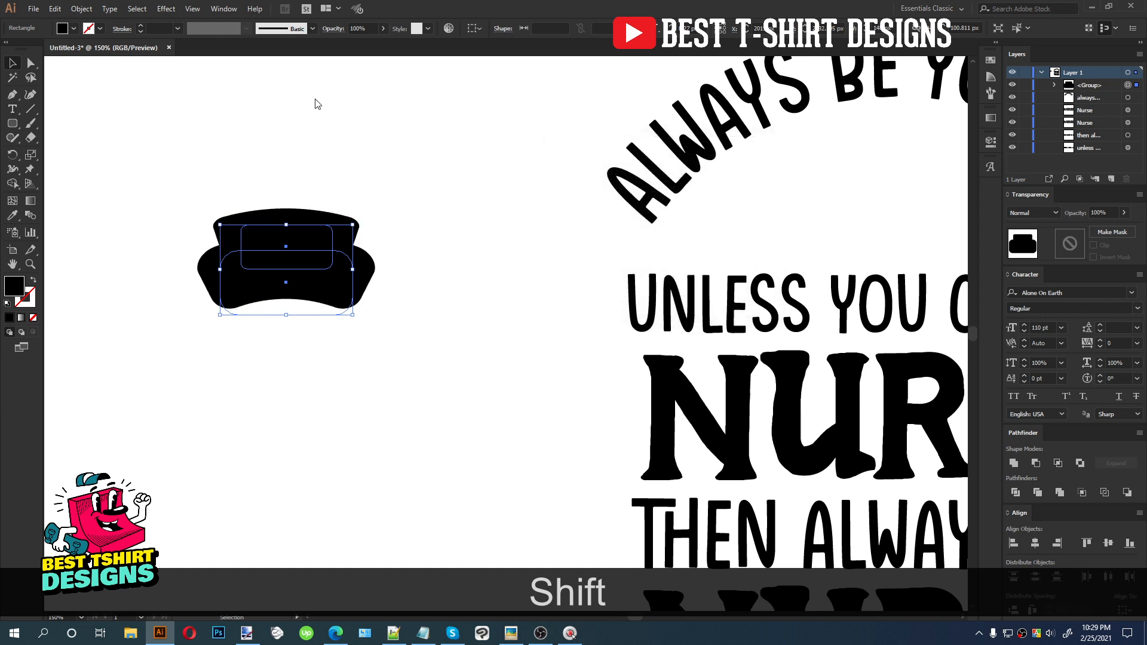
Expand the warped group's appearance and unite it into a single nurse cap shape
click(81, 9)
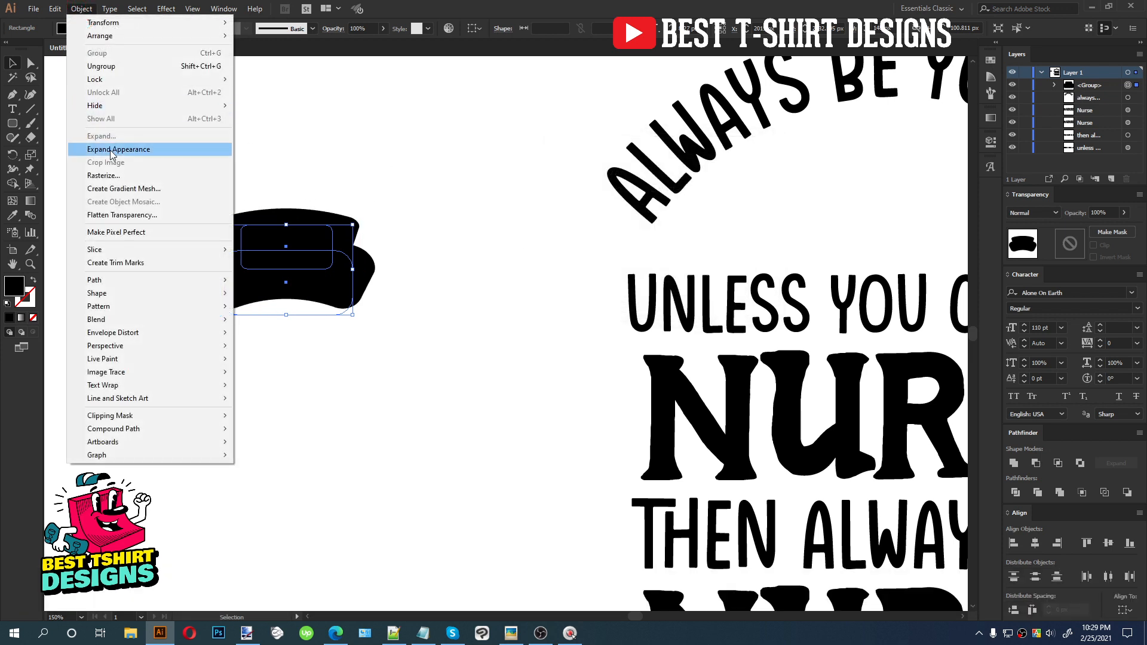
click(122, 151)
click(1014, 464)
click(268, 387)
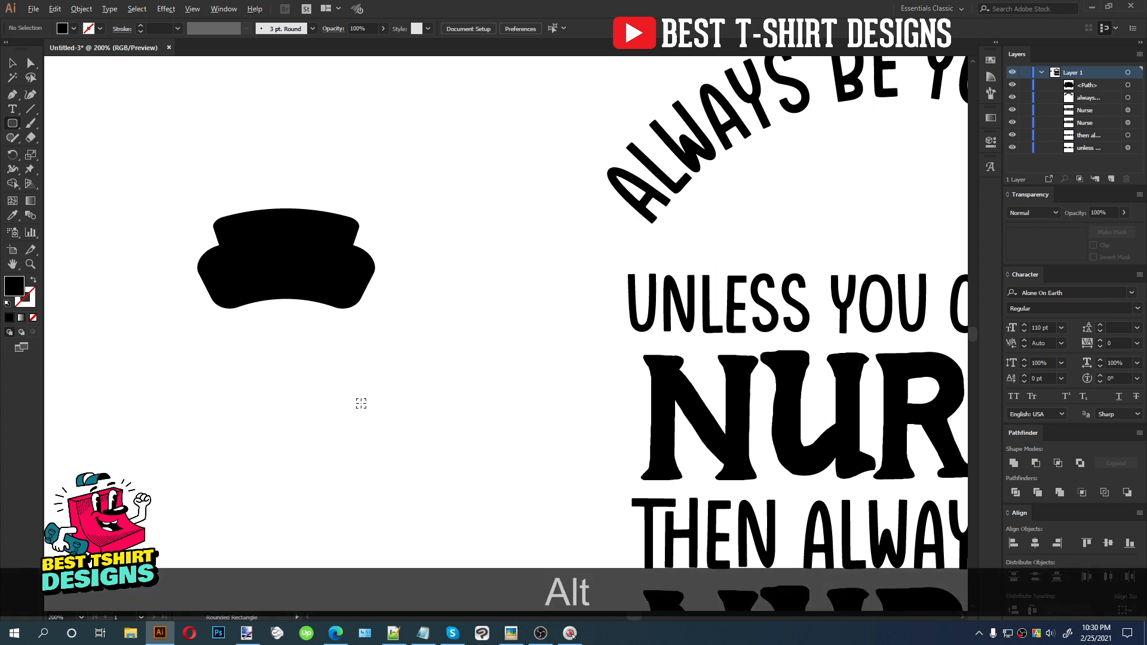
Build a plus cross from two rounded rectangles and unite them into one shape
scroll(360, 405, up, 1)
drag(375, 341, 423, 393)
key(v)
drag(422, 336, 315, 344)
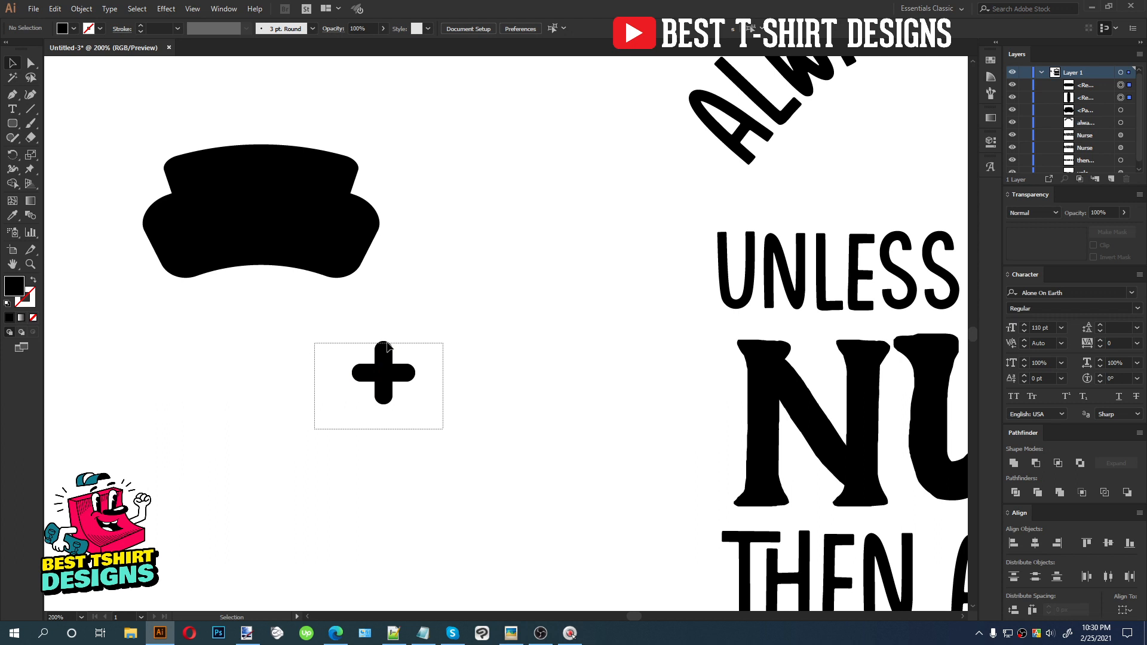
click(1013, 463)
Move the cross onto the cap and cut it out of the cap with the Shape Builder tool
drag(366, 357, 268, 216)
drag(306, 300, 189, 154)
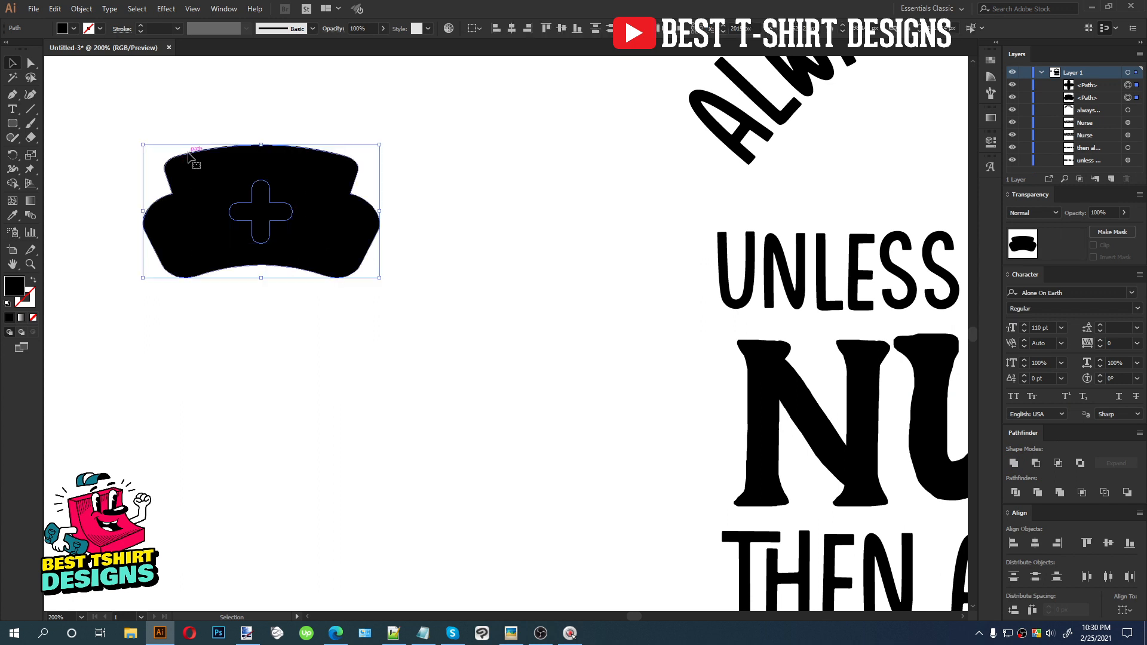
key(shift+m)
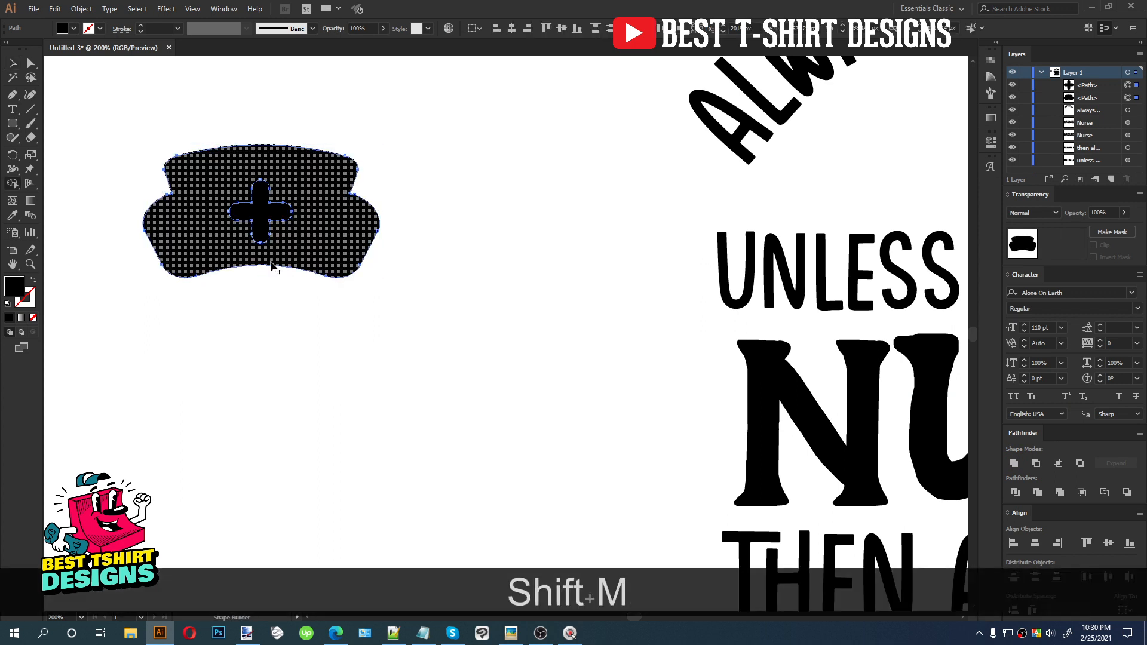
alt+click(261, 213)
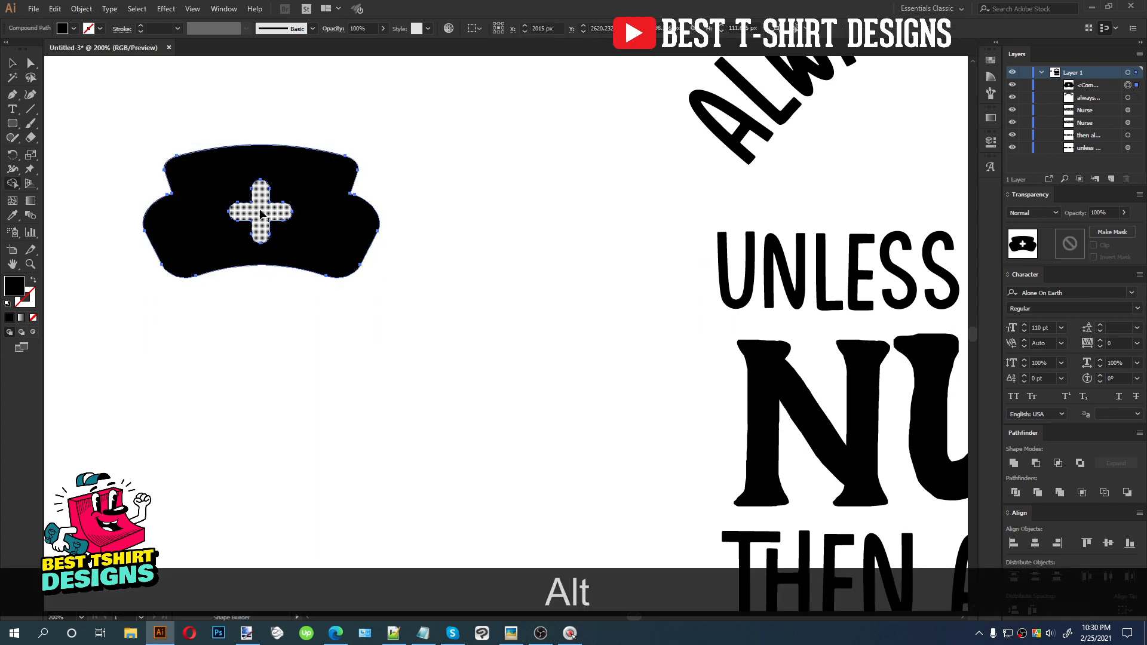
key(v)
click(306, 298)
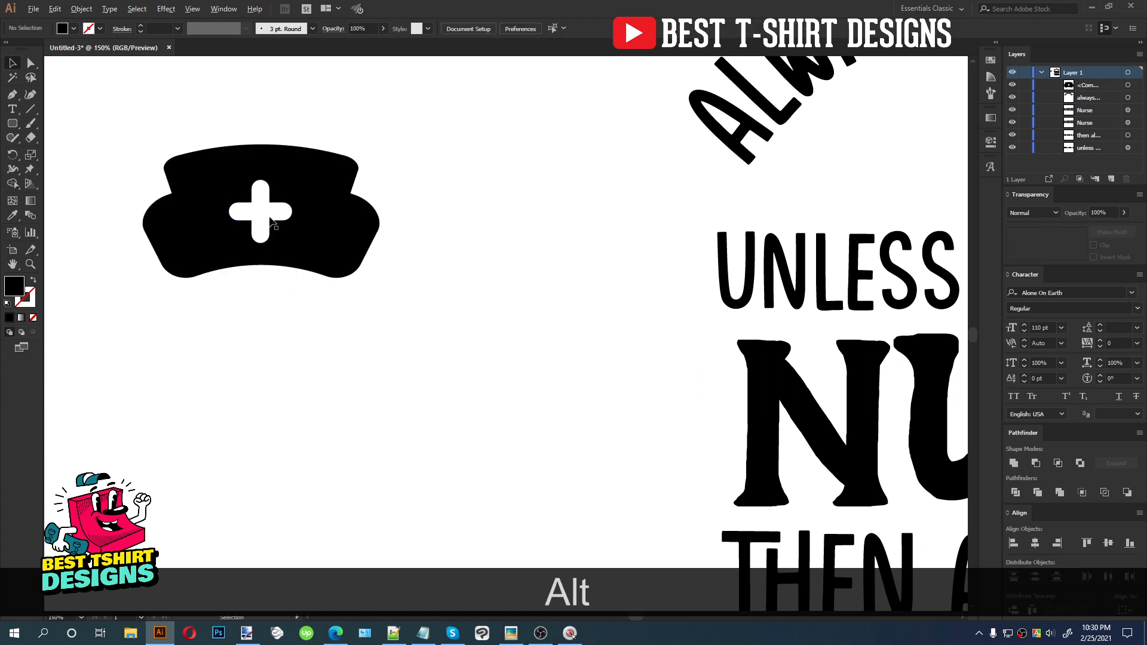
Place the nurse cap inside the design, centered between the curved text and the 'UNLESS YOU CAN BE A' line
scroll(323, 296, down, 1)
drag(119, 152, 446, 367)
scroll(281, 312, down, 1)
drag(332, 292, 575, 225)
key(space)
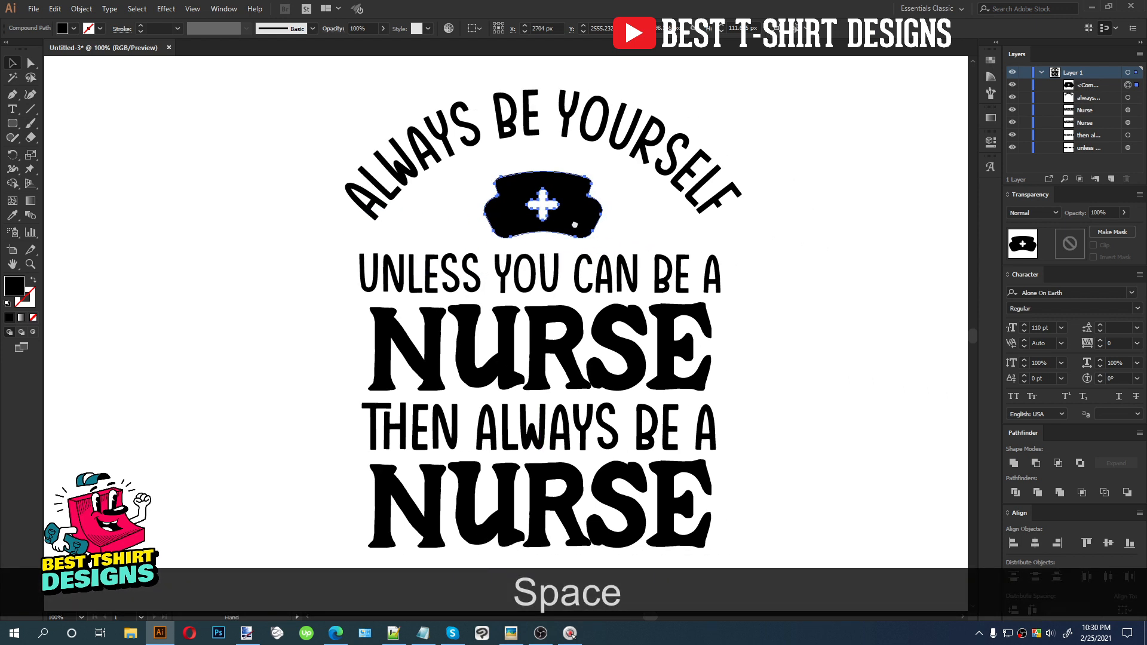
key(alt)
click(580, 156)
scroll(579, 156, up, 1)
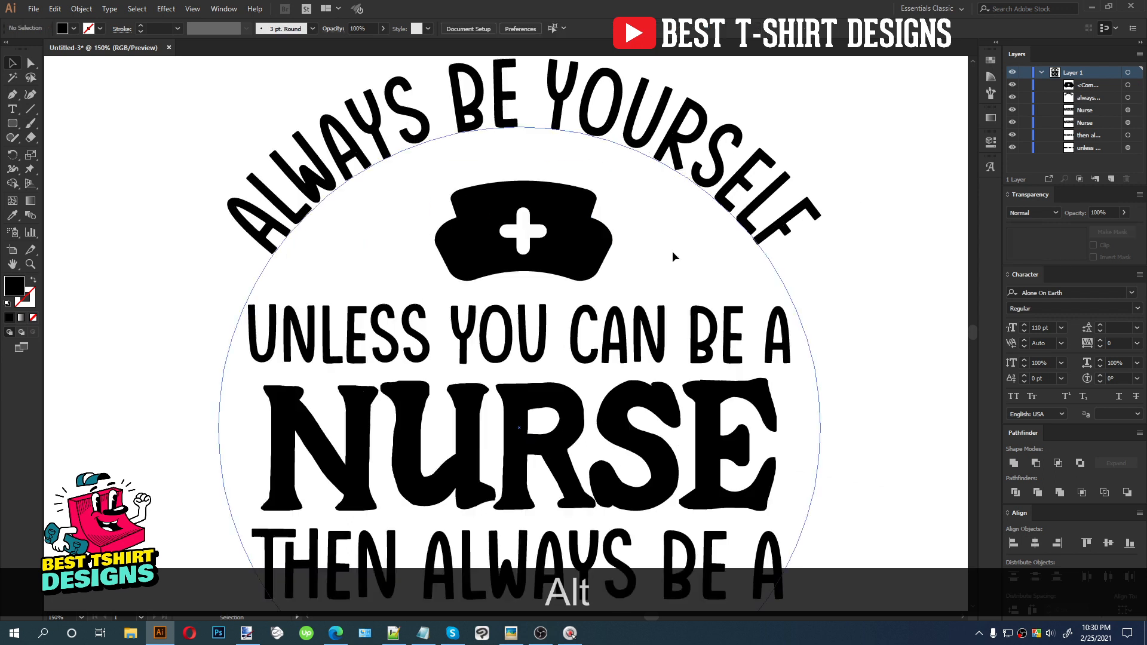
scroll(334, 250, down, 2)
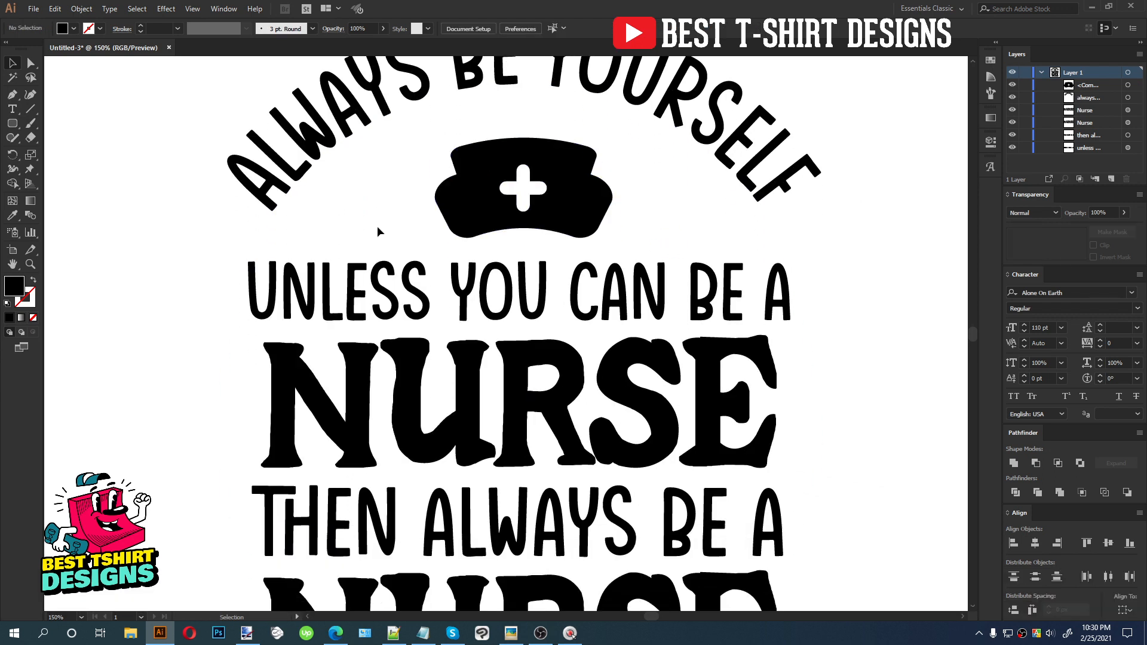
scroll(377, 229, up, 1)
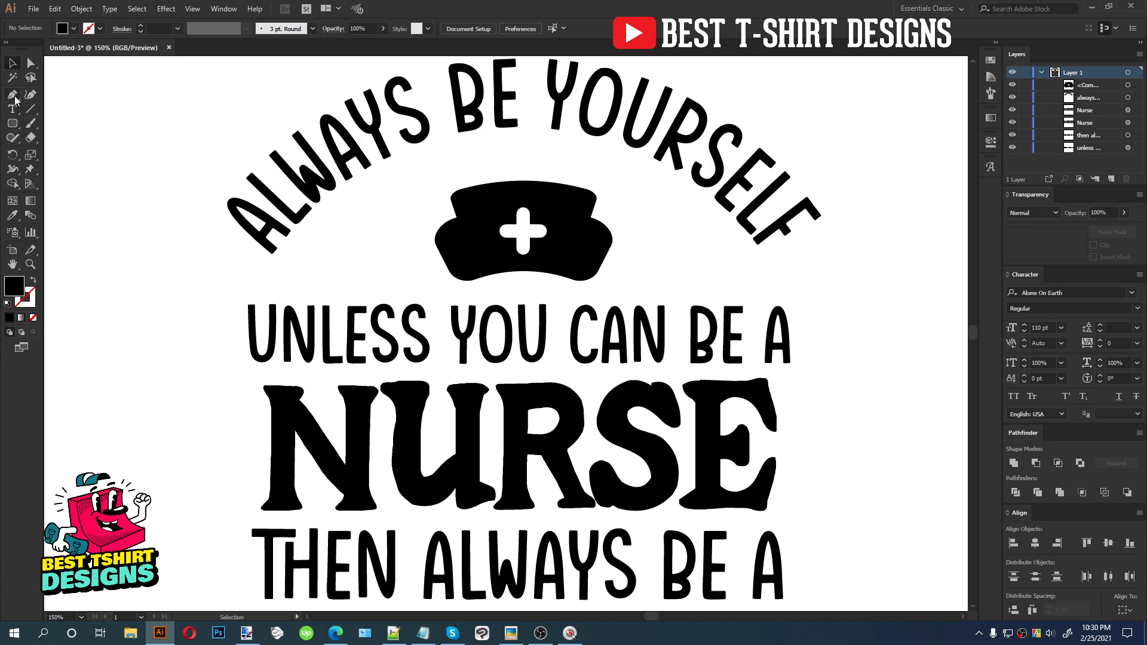
Draw a heartbeat zigzag path with the Pen tool to the left of the cap, ending at its edge
click(299, 268)
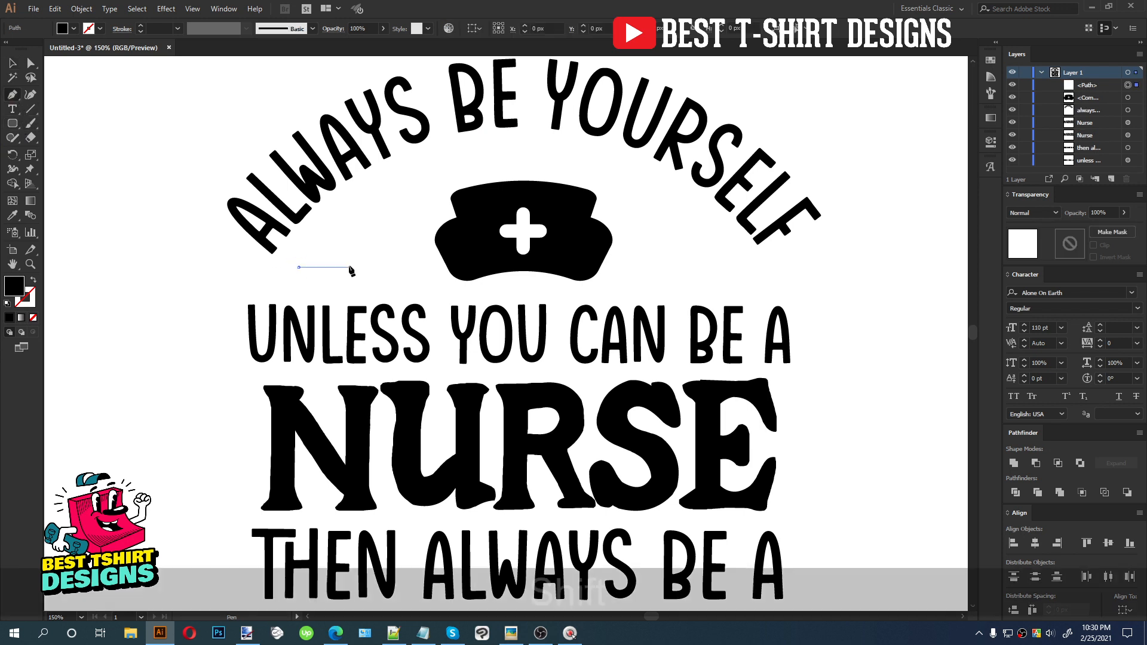
shift+click(349, 267)
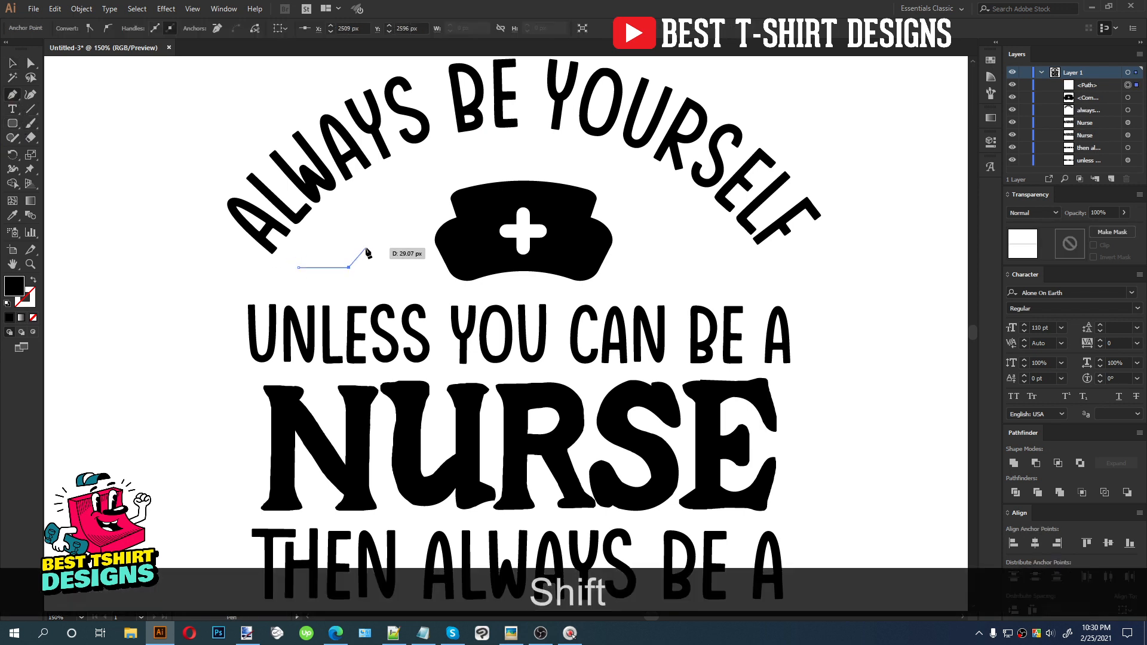
shift+click(366, 248)
click(374, 291)
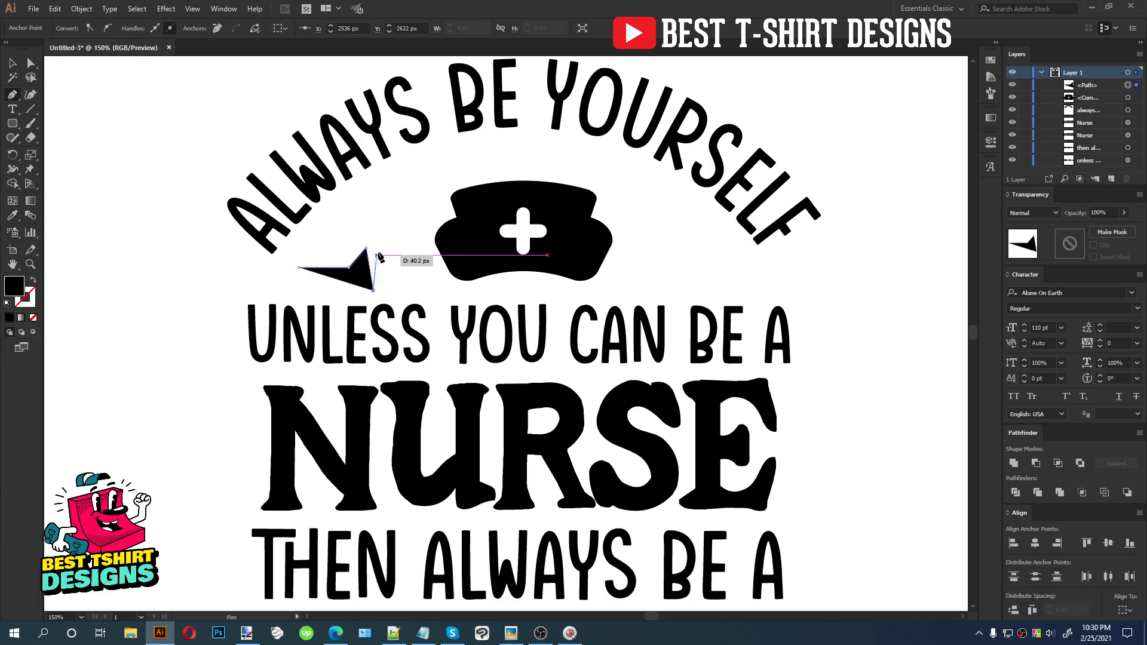
click(382, 231)
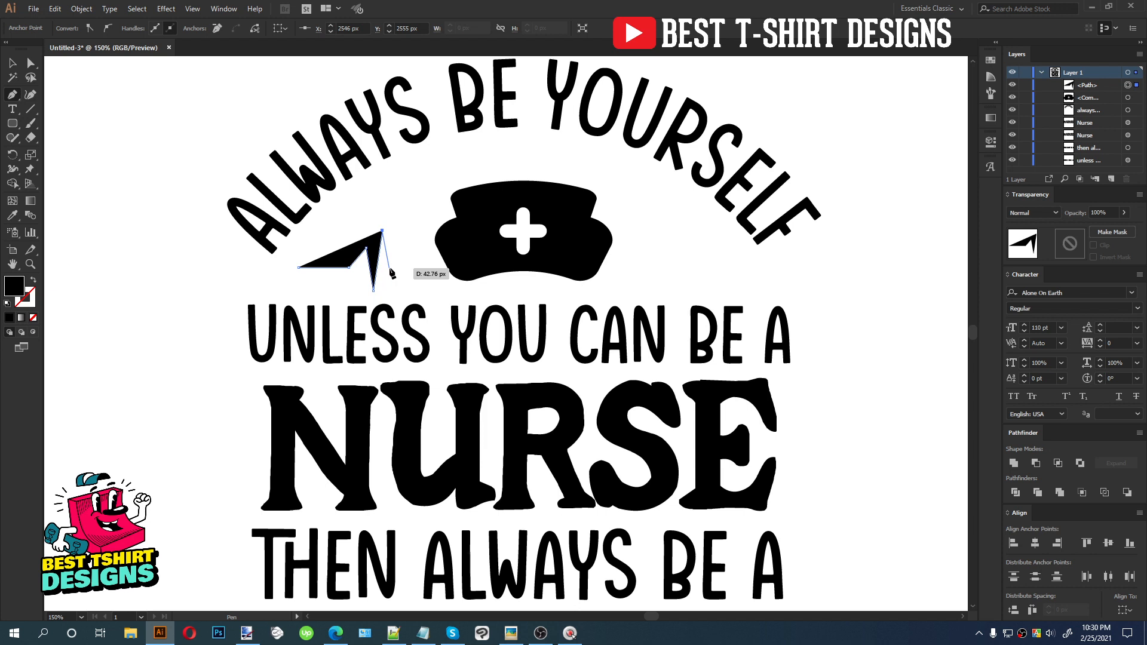
click(390, 267)
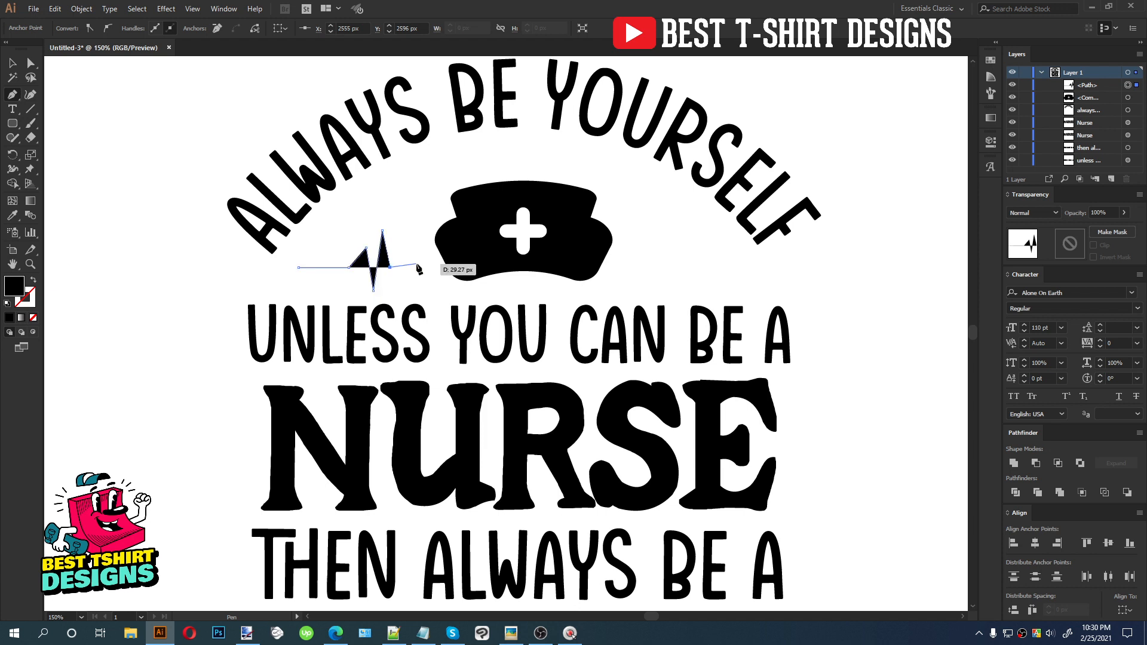
key(ctrl)
key(ctrl+z)
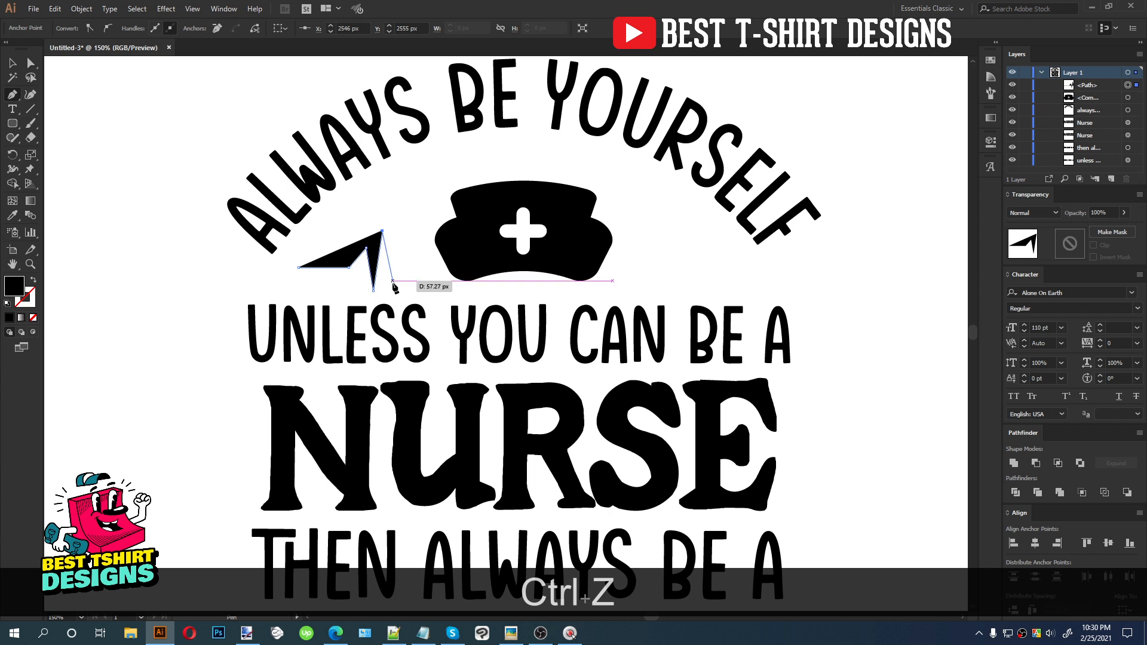
click(393, 280)
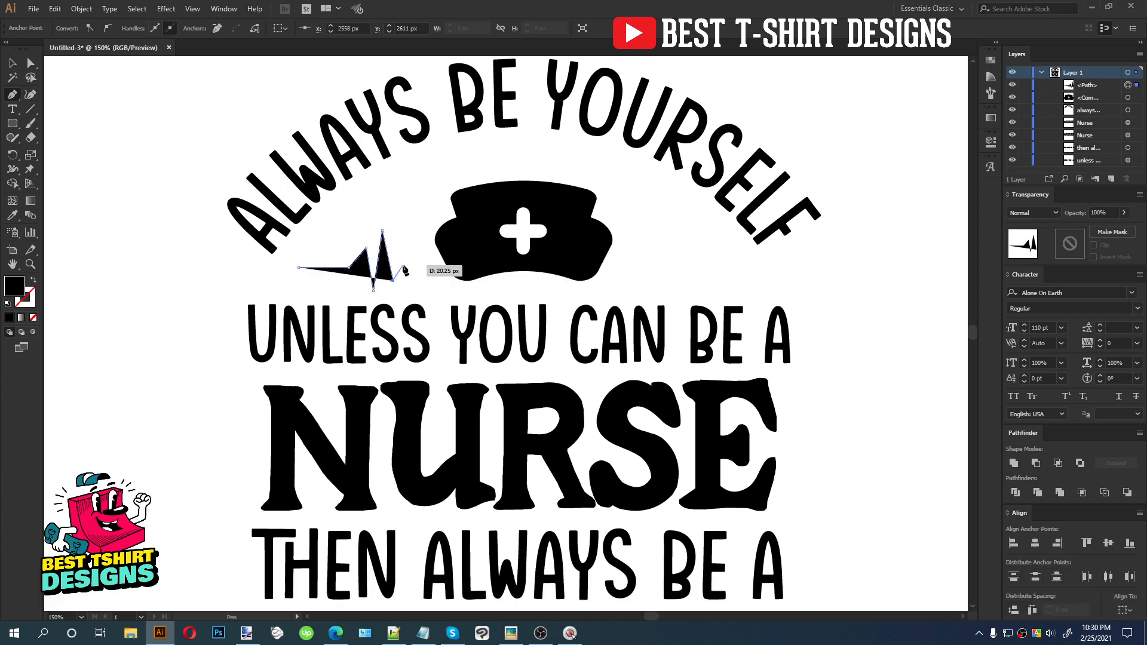
key(ctrl+z)
click(398, 279)
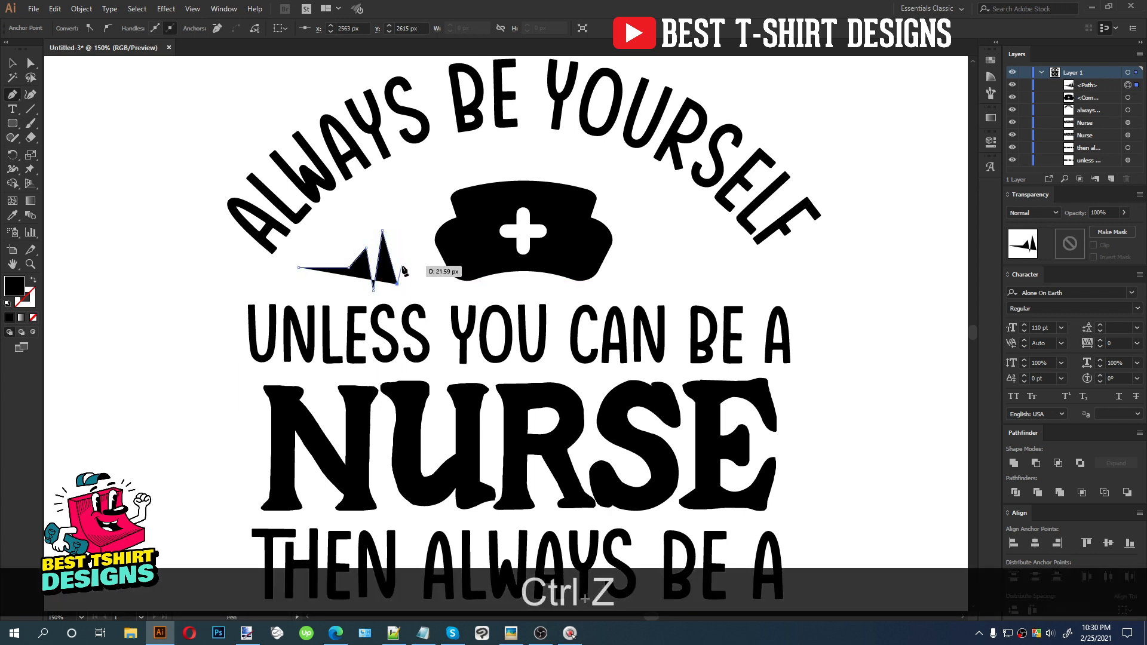
shift+click(436, 263)
key(shift+v)
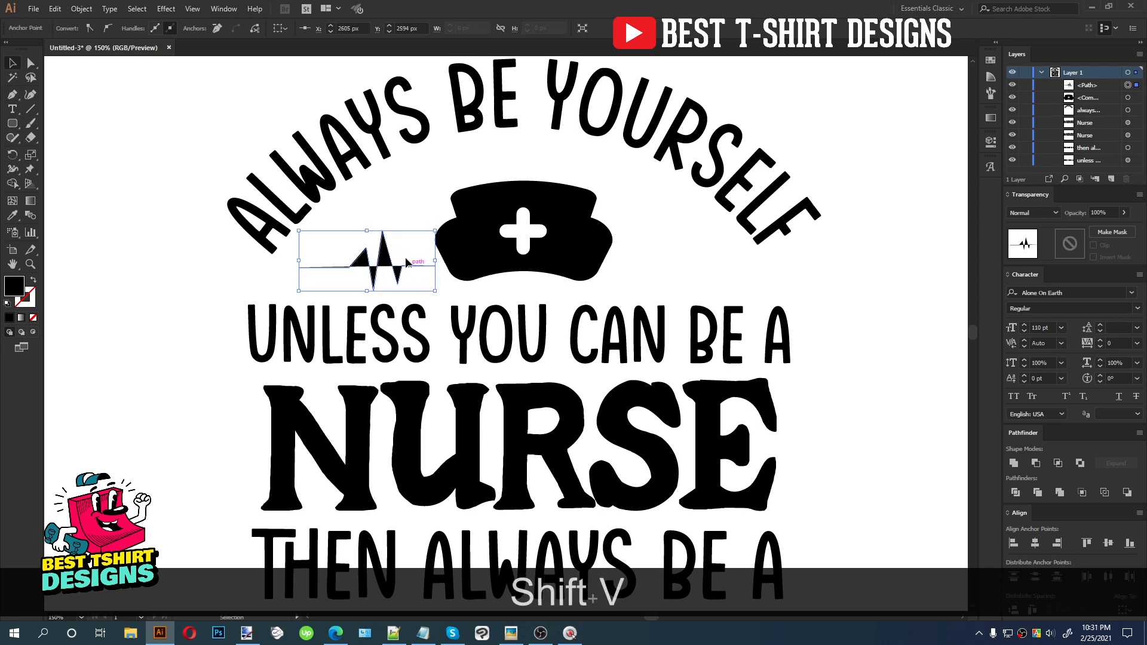
drag(354, 246, 394, 275)
key(shift+x)
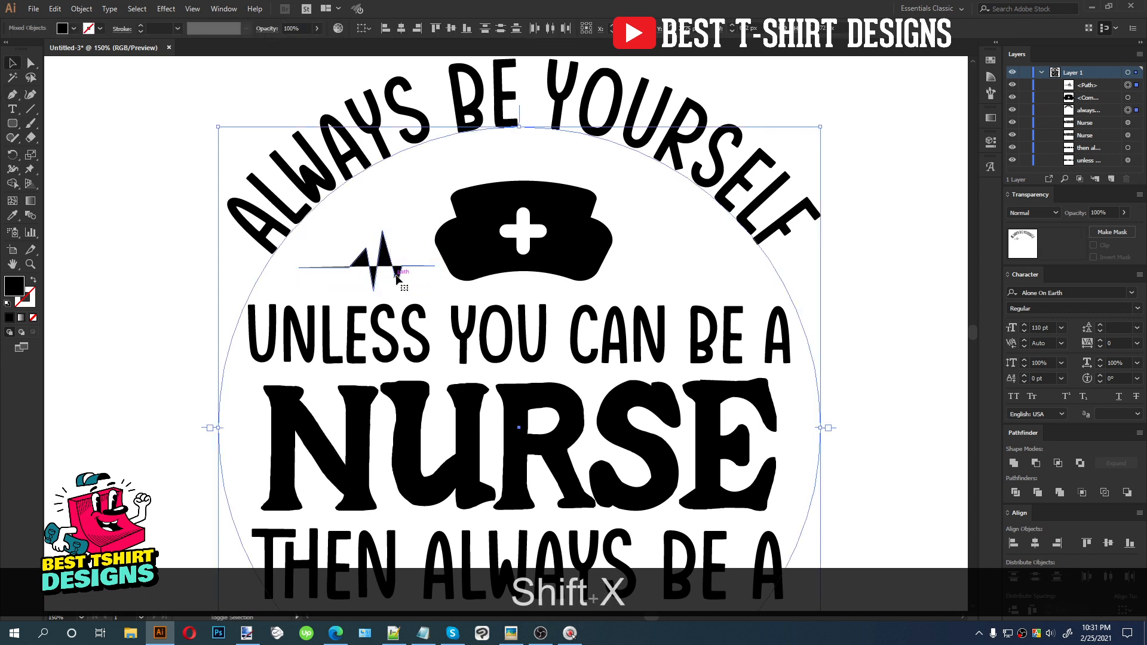
key(ctrl+z)
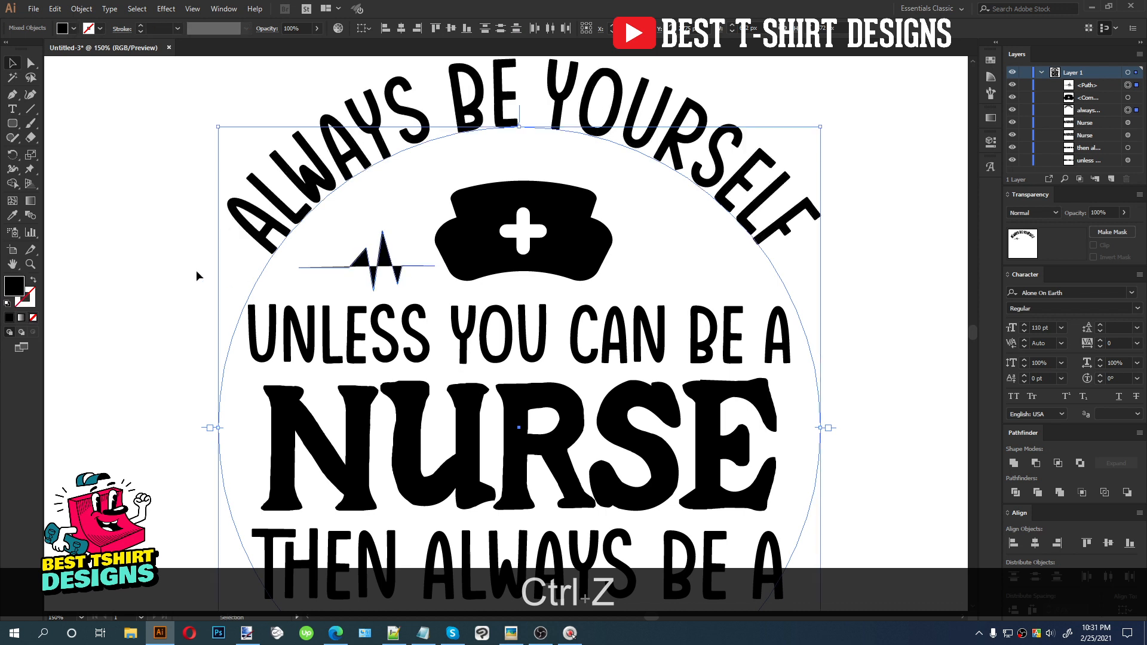
Swap the heartbeat path's fill to a stroke and set the stroke weight to 4 pt
click(435, 266)
click(382, 258)
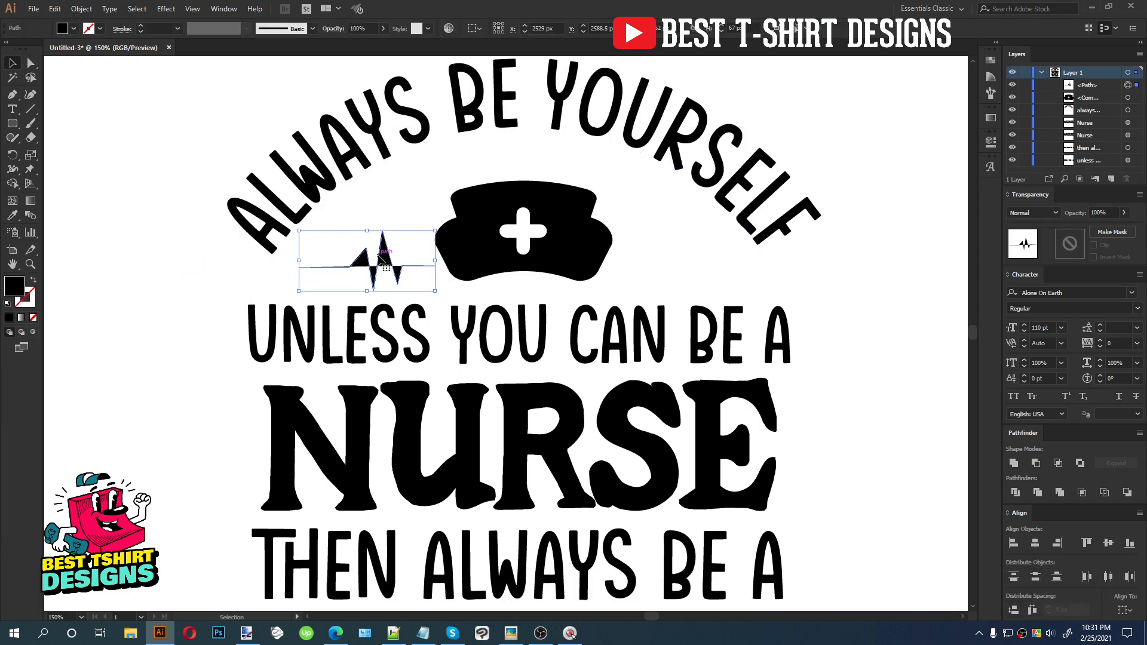
key(shift+x)
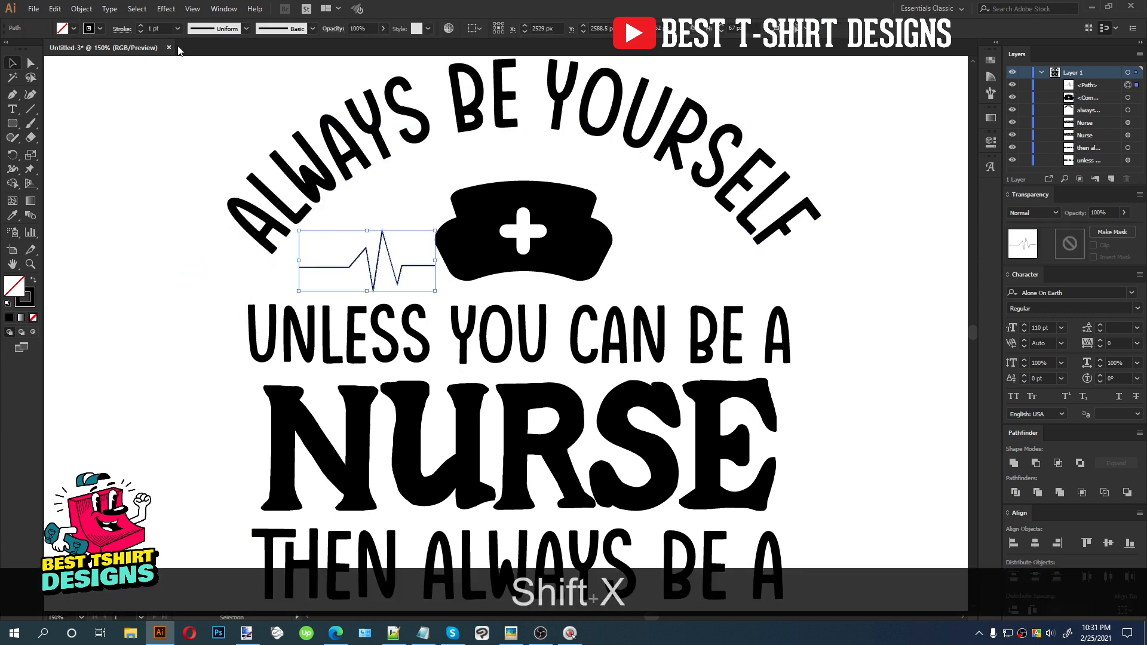
scroll(159, 30, up, 2)
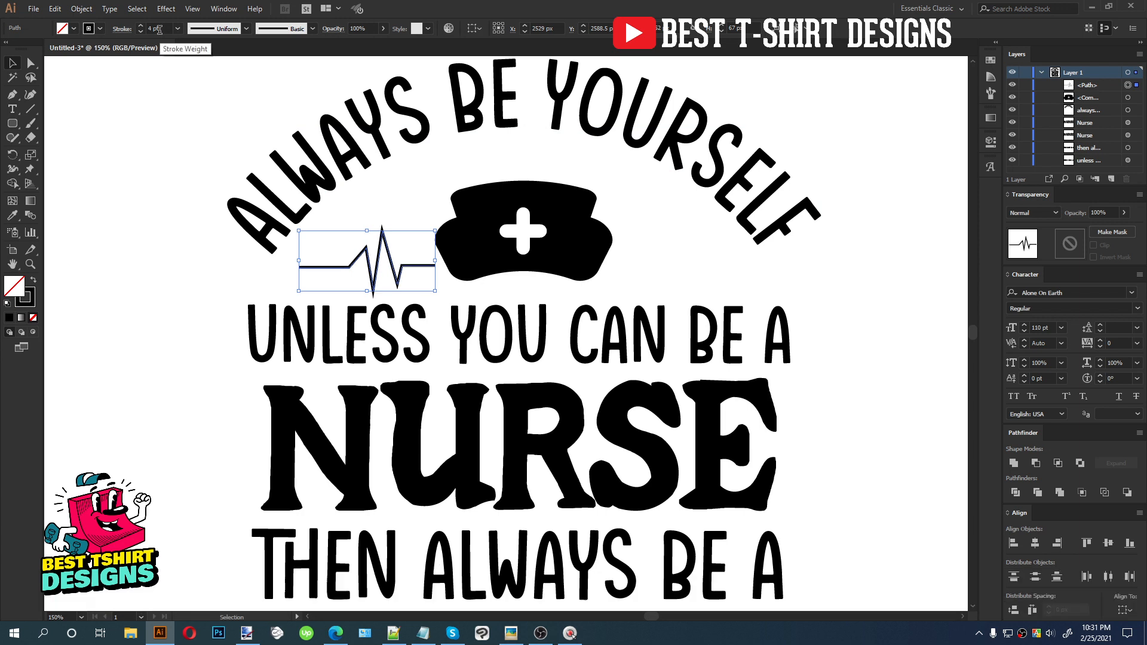
Reshape the heartbeat line by moving its left end point inward with the Direct Selection tool
scroll(396, 273, up, 1)
drag(402, 257, 412, 234)
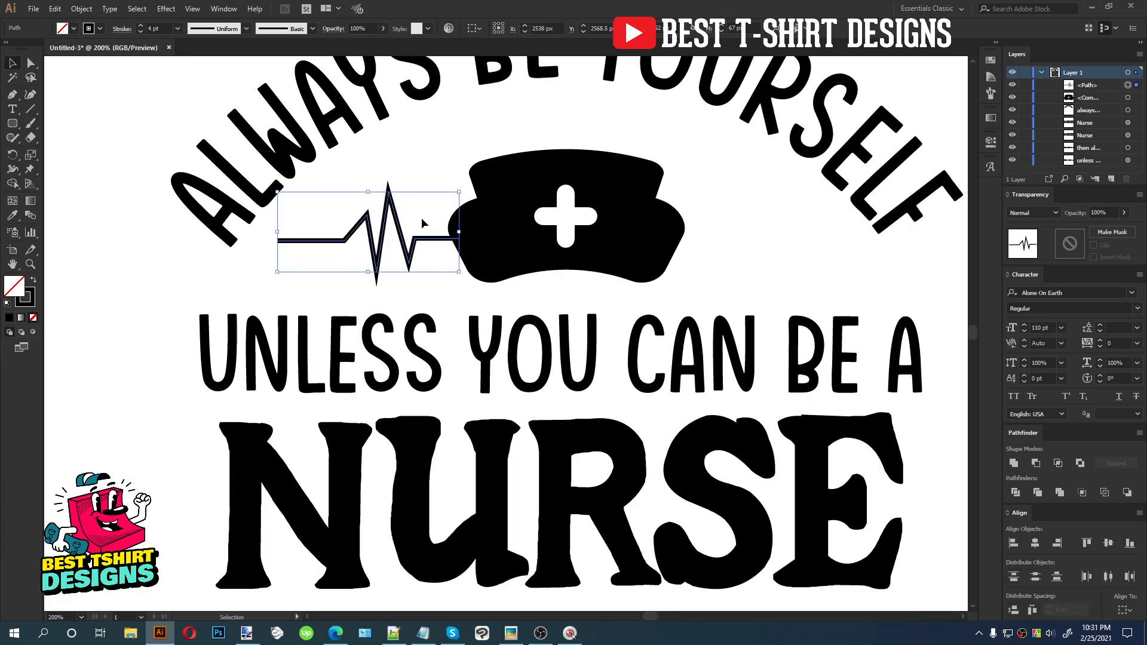
scroll(424, 229, up, 1)
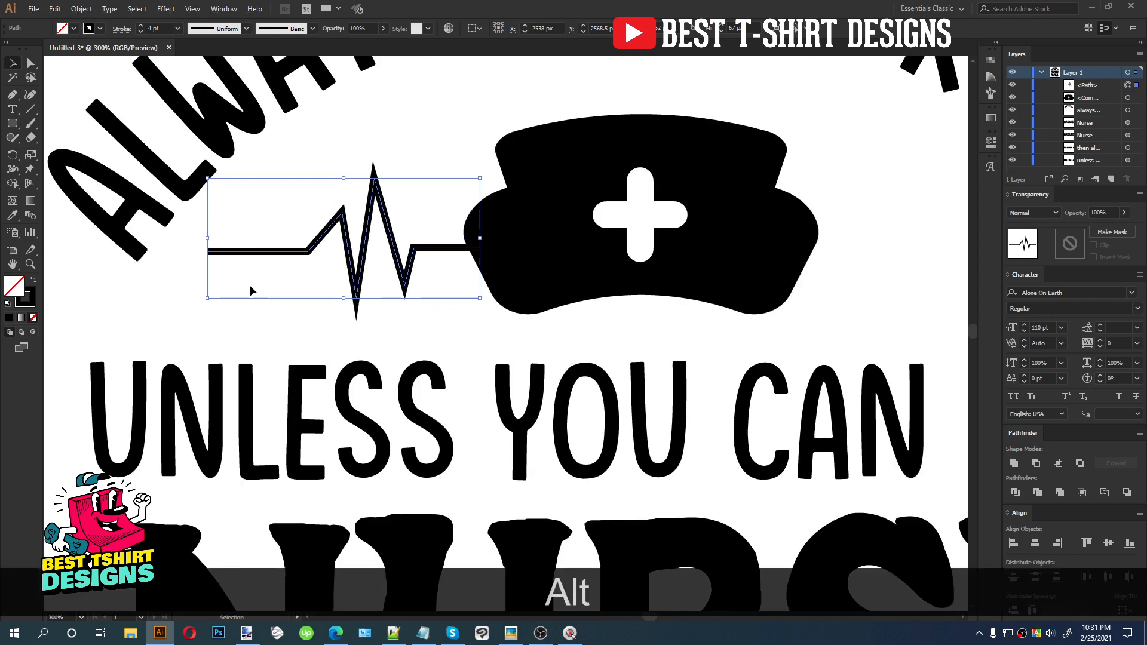
key(a)
click(357, 299)
drag(357, 300, 349, 297)
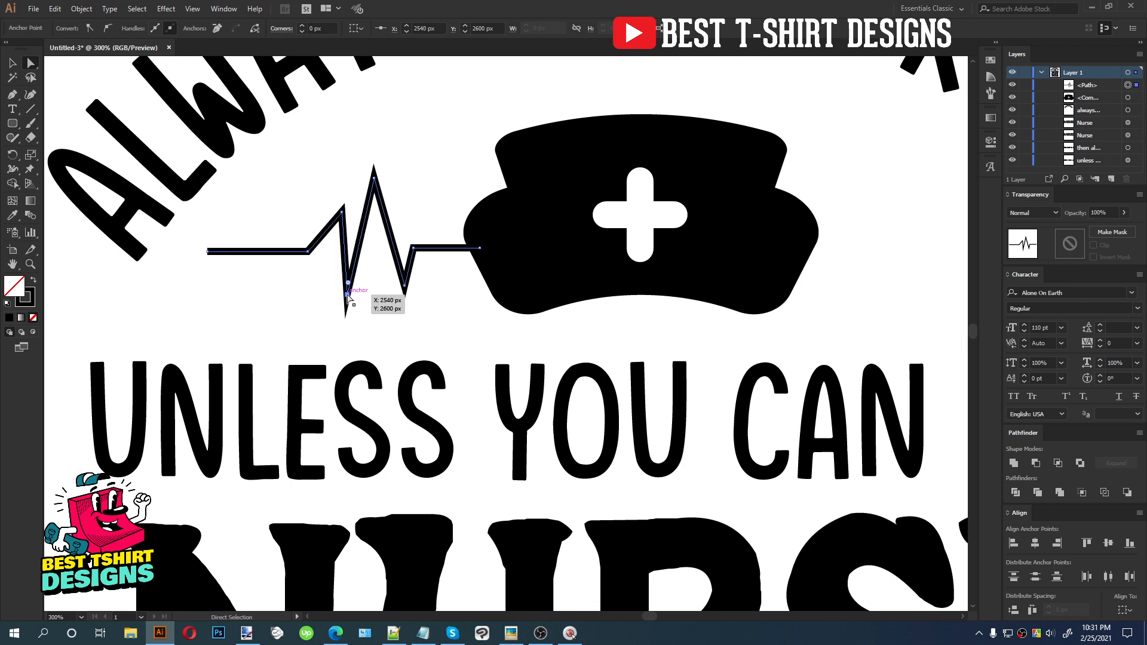
key(ctrl+z)
drag(209, 252, 233, 251)
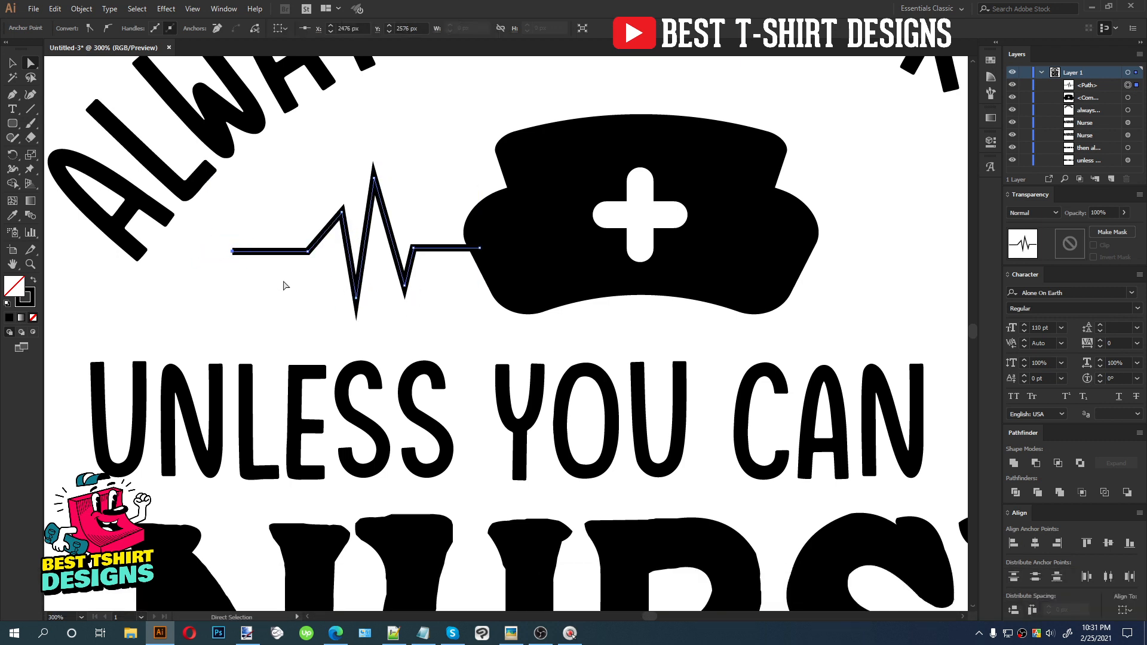
Move the heartbeat line so it connects to the cap's left side
key(v)
alt+click(364, 284)
scroll(364, 285, down, 2)
drag(371, 263, 408, 294)
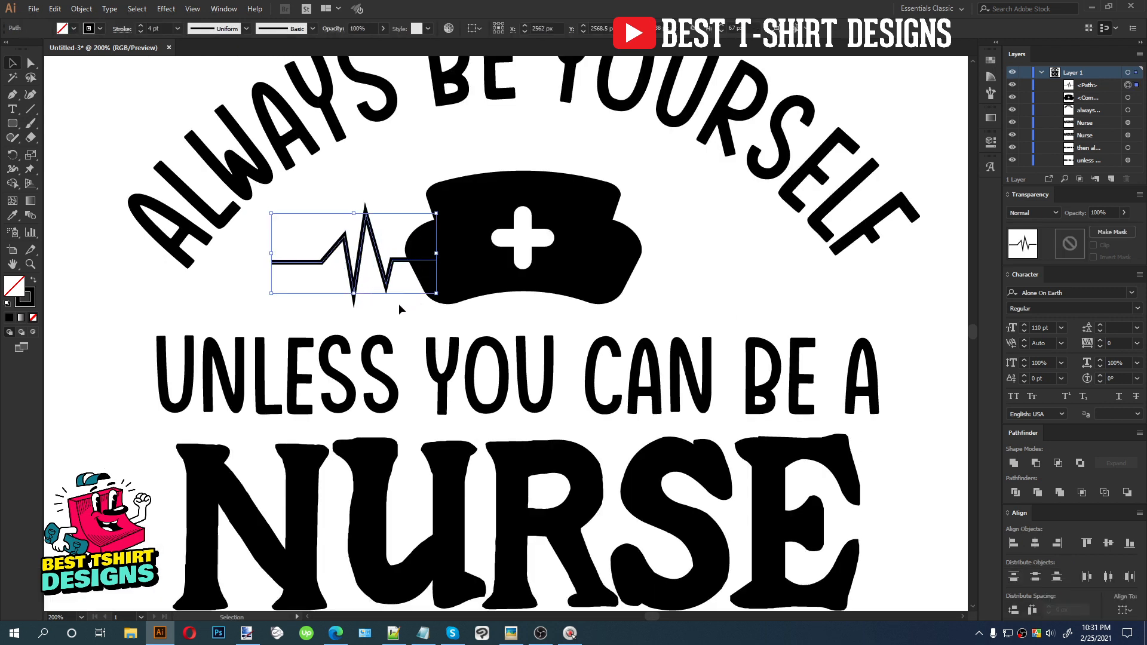
Draw a small circle at the heartbeat line's left end and swap its stroke to a solid fill
click(254, 251)
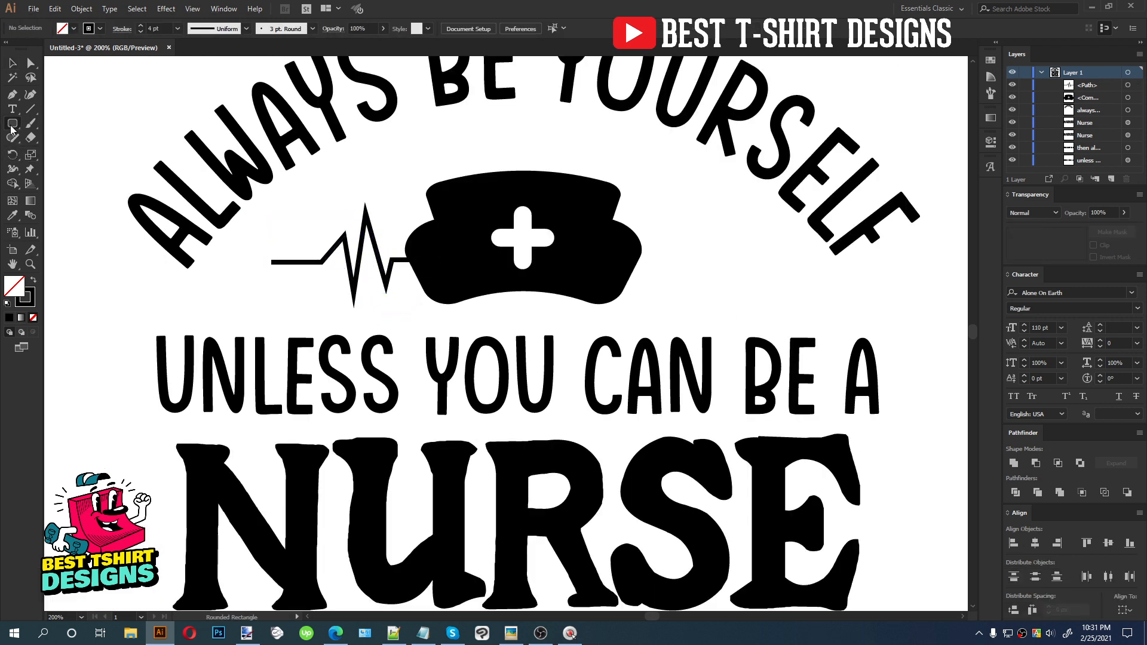
drag(12, 123, 66, 153)
drag(258, 252, 277, 272)
key(shift+v)
scroll(251, 258, up, 2)
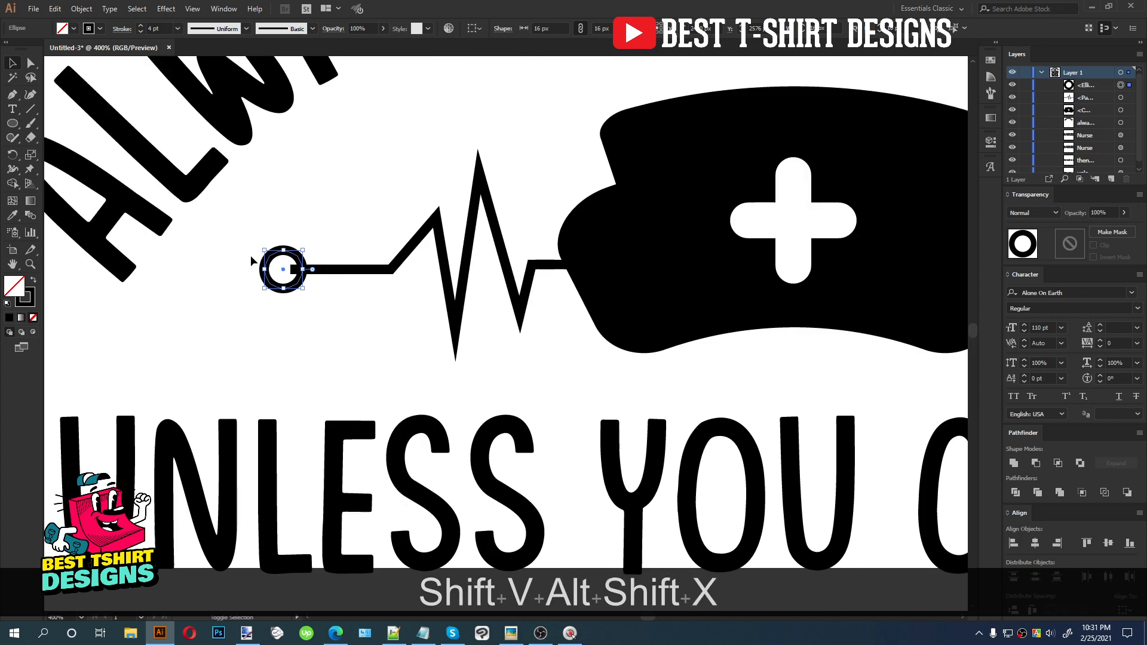
key(shift+x)
scroll(255, 262, down, 1)
scroll(257, 262, down, 1)
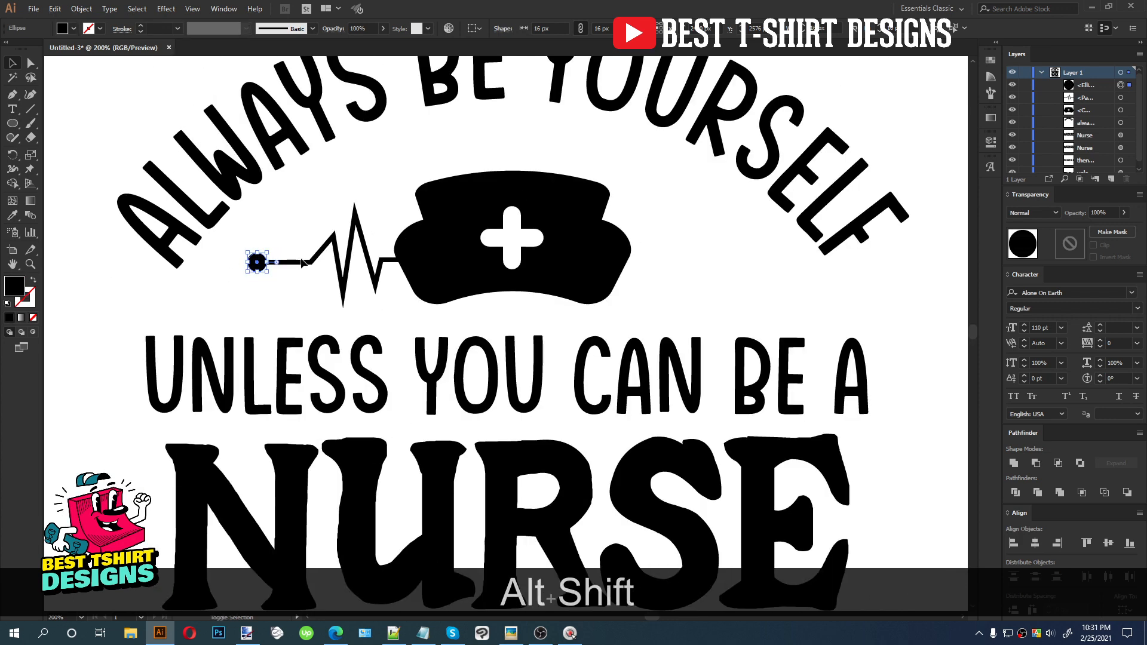
Duplicate the heartbeat line with its dot to the cap's right side and reflect the copy vertically
shift+click(304, 263)
drag(304, 263, 577, 264)
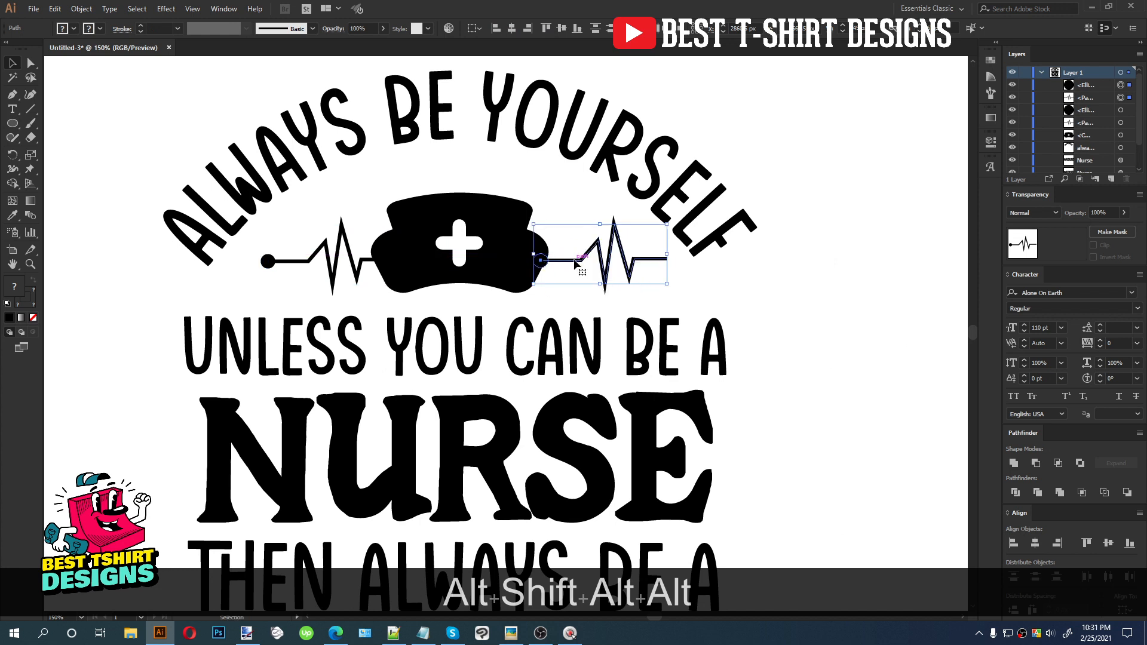
right_click(576, 262)
mouse_move(650, 422)
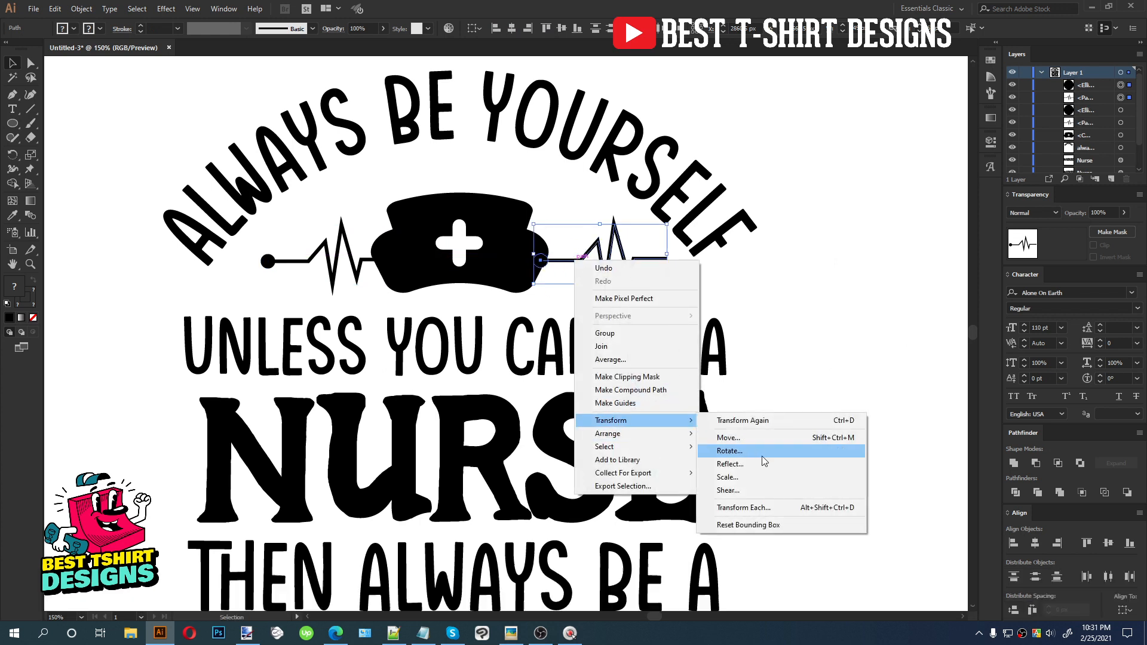
click(765, 458)
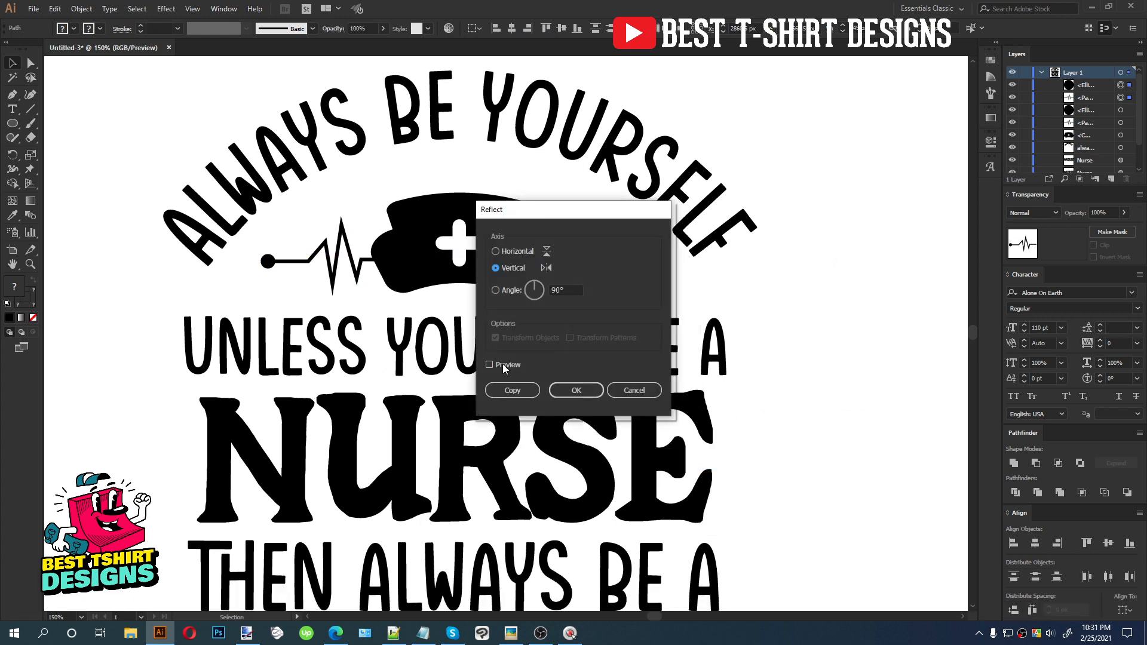
drag(573, 209, 328, 219)
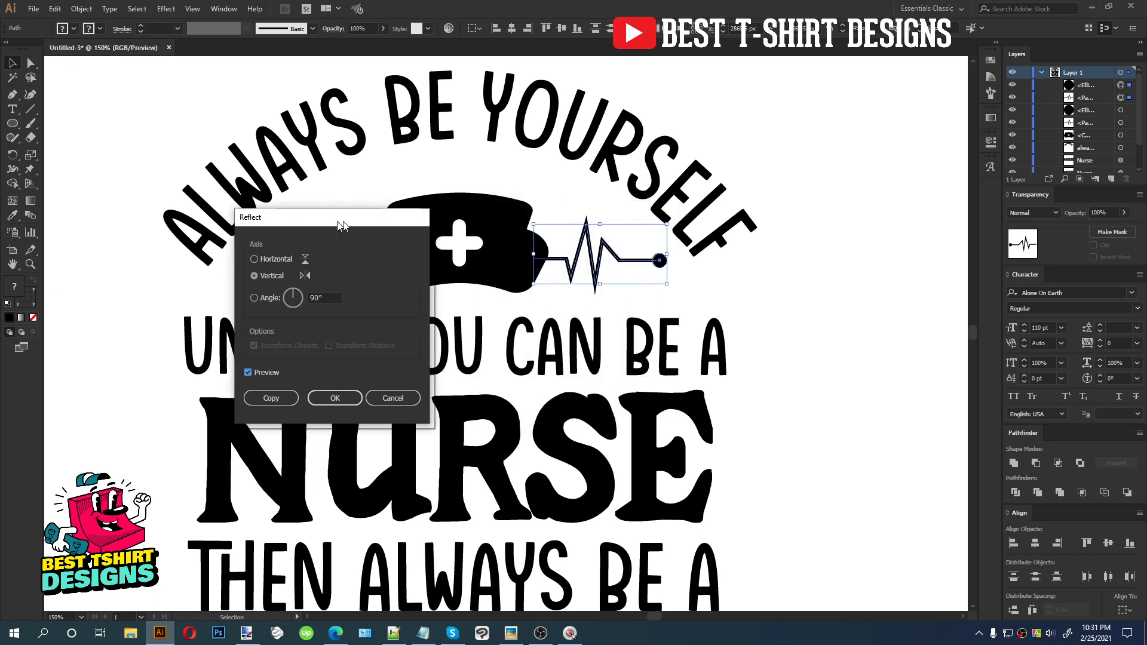
click(328, 395)
Group each heartbeat line with its end dot
key(ctrl+g)
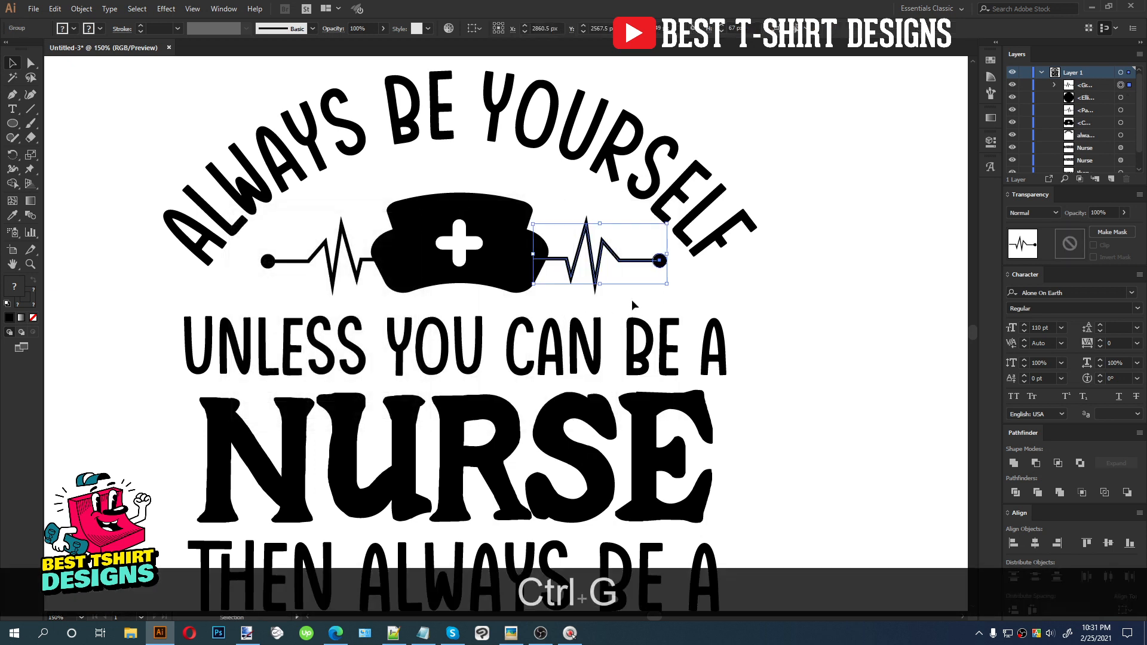
click(311, 261)
shift+click(268, 261)
key(ctrl+g)
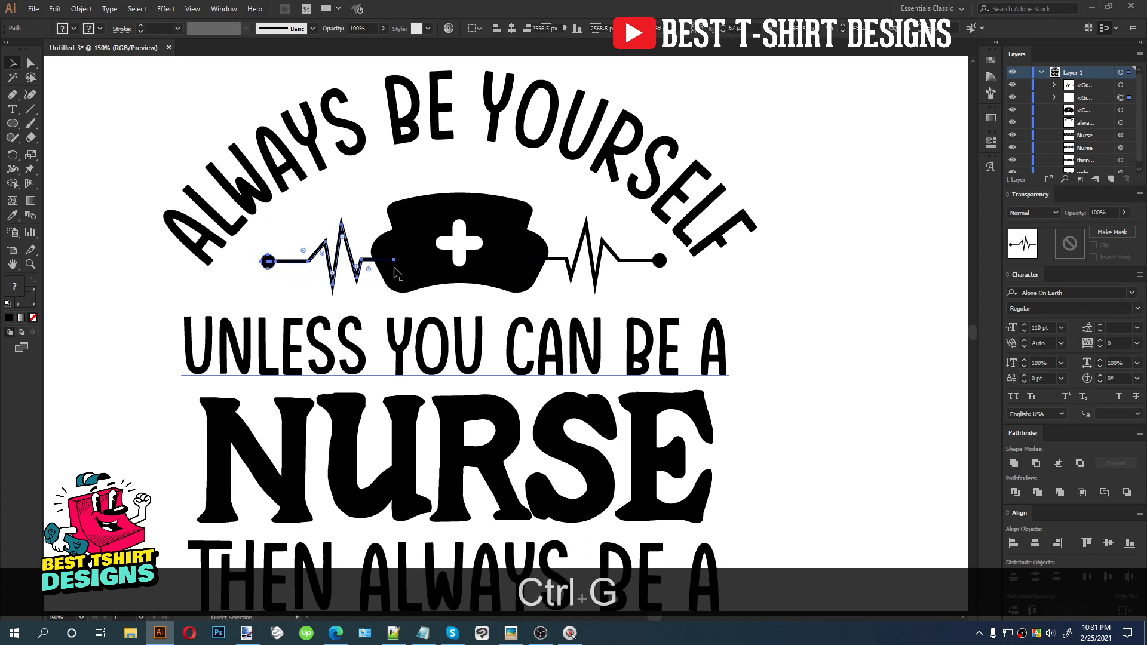
Align the cap with both heartbeat lines and group them together
shift+click(397, 257)
shift+click(607, 254)
click(561, 28)
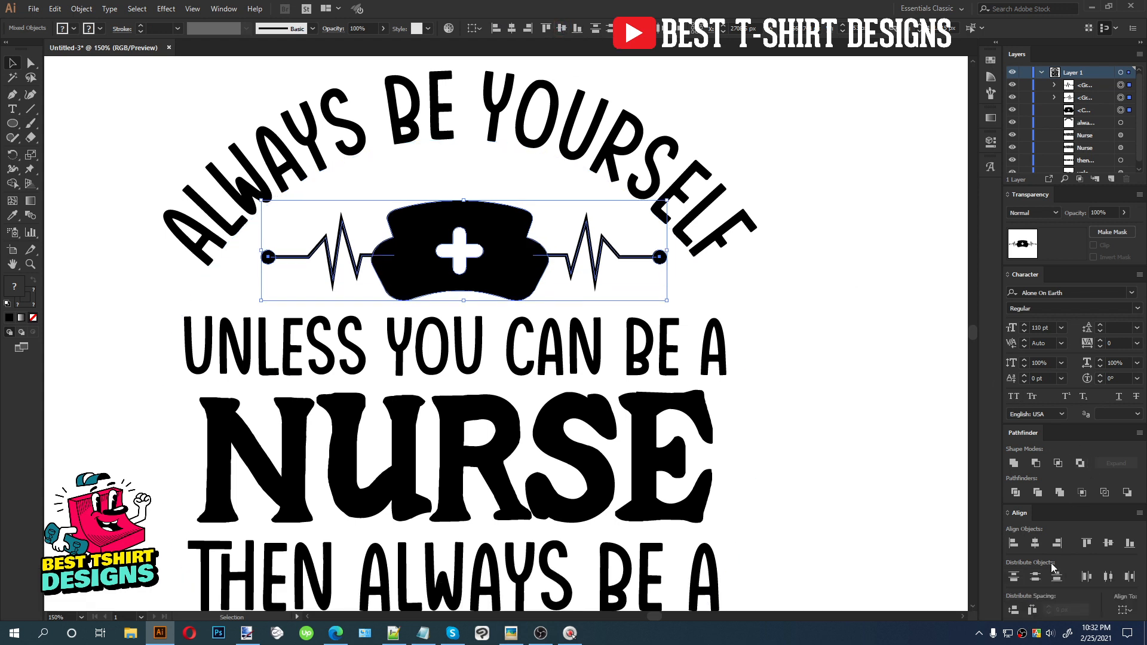
click(1033, 610)
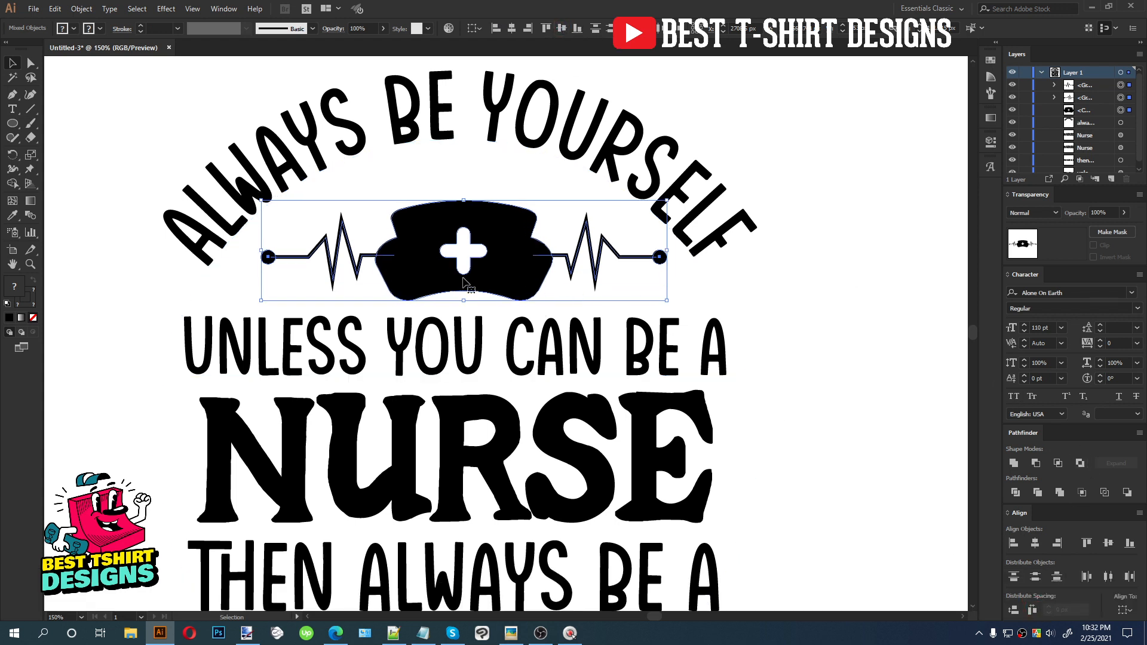
scroll(468, 282, down, 1)
key(ctrl+g)
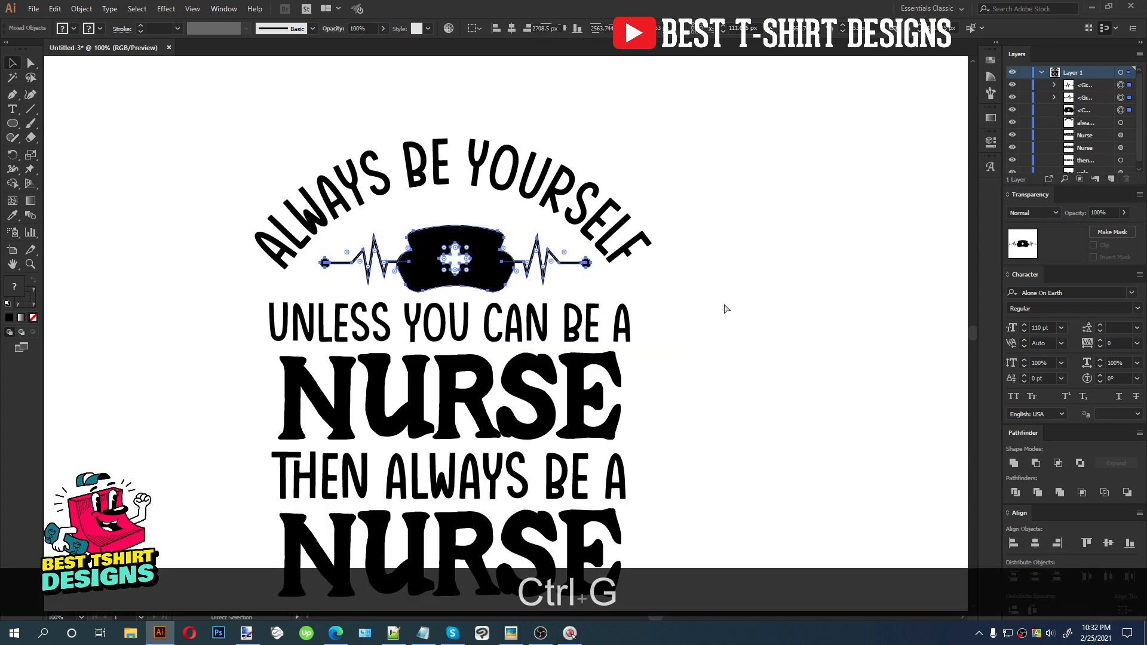
Select all design elements and center them horizontally
scroll(462, 170, down, 1)
drag(287, 105, 693, 496)
click(400, 29)
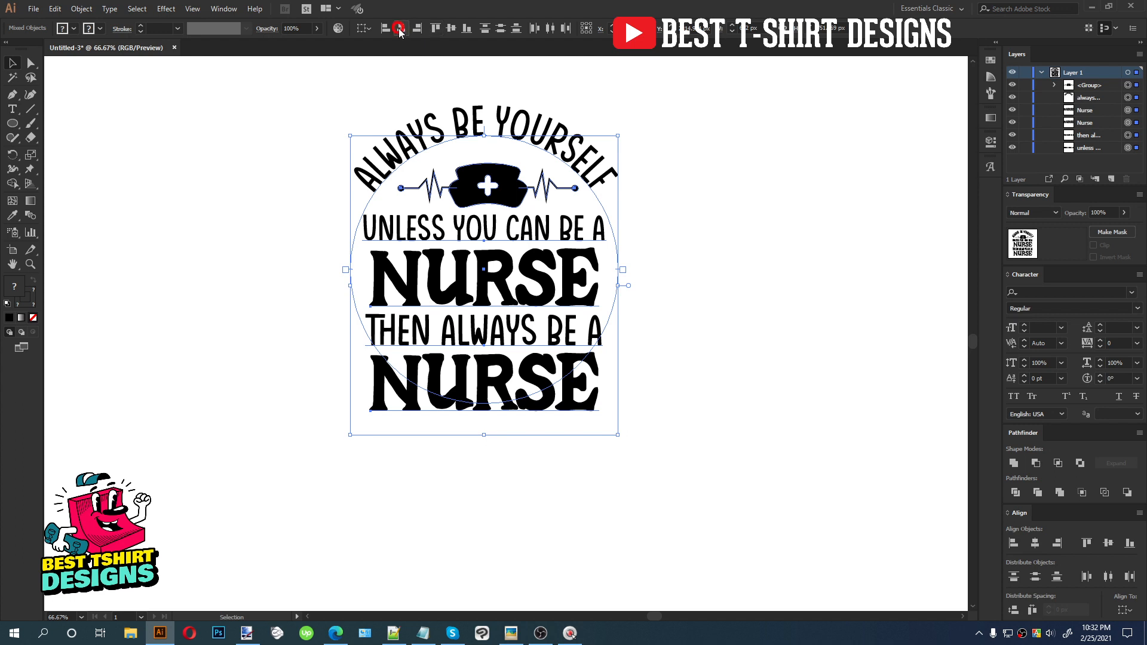
click(681, 202)
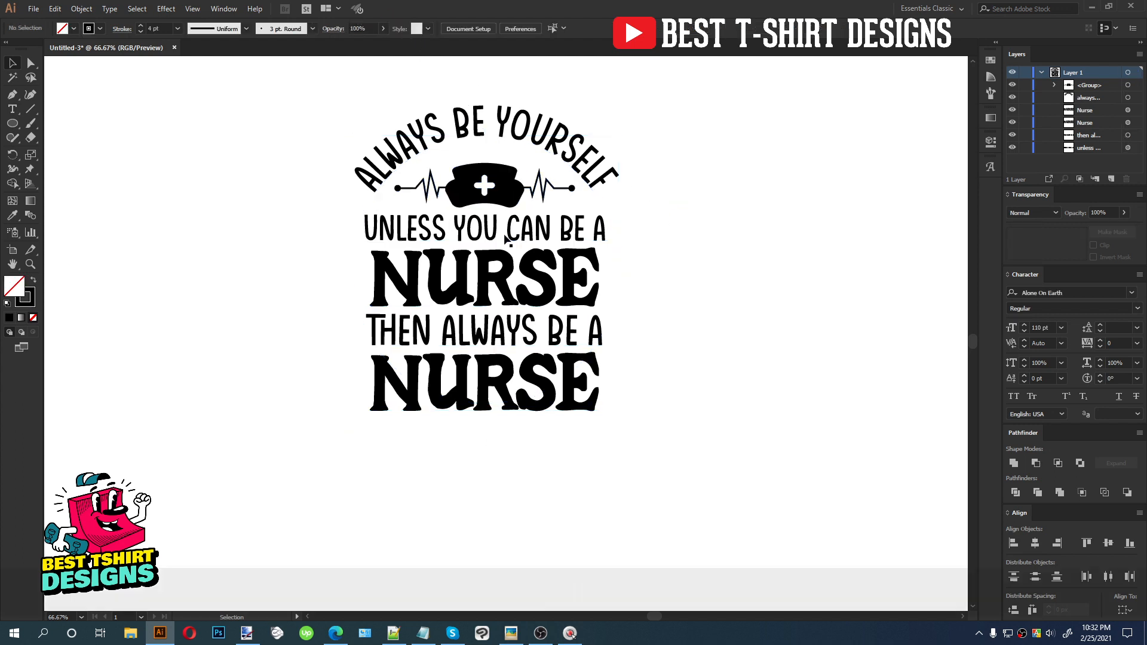
Convert all the text in the design to outlines
scroll(501, 236, up, 1)
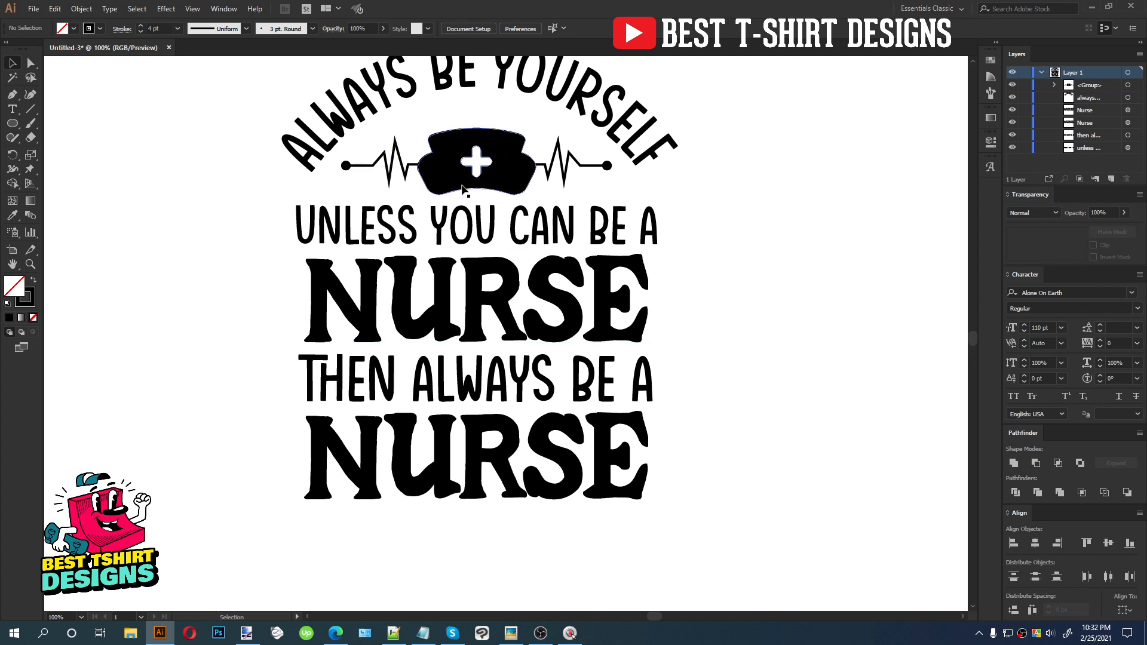
scroll(679, 347, up, 1)
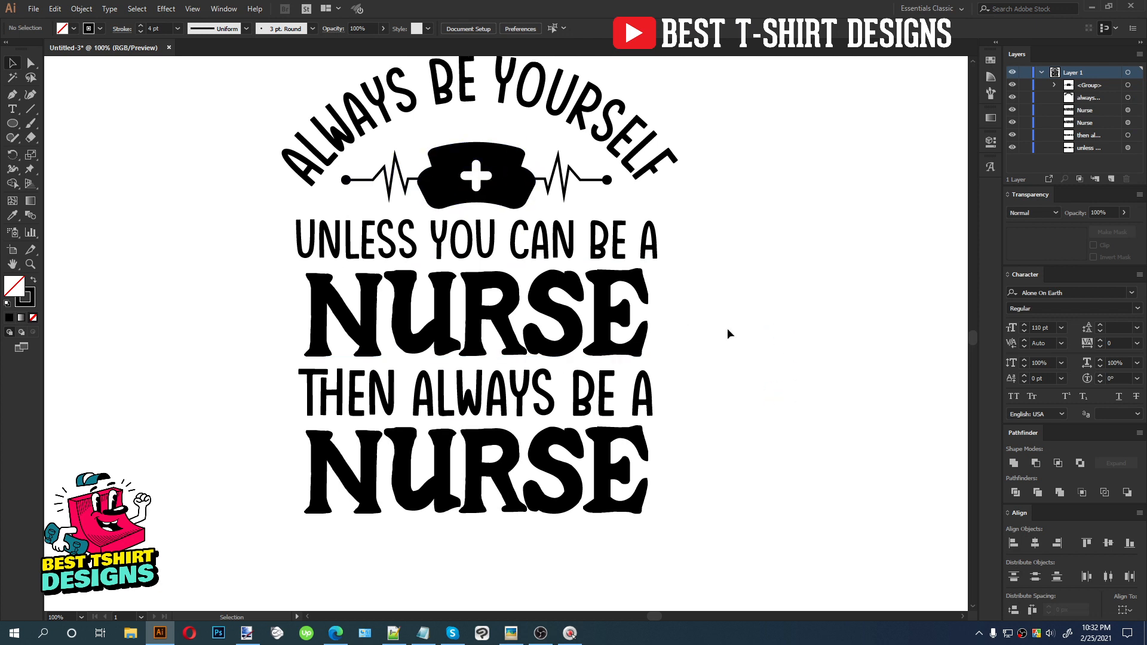
scroll(728, 333, up, 1)
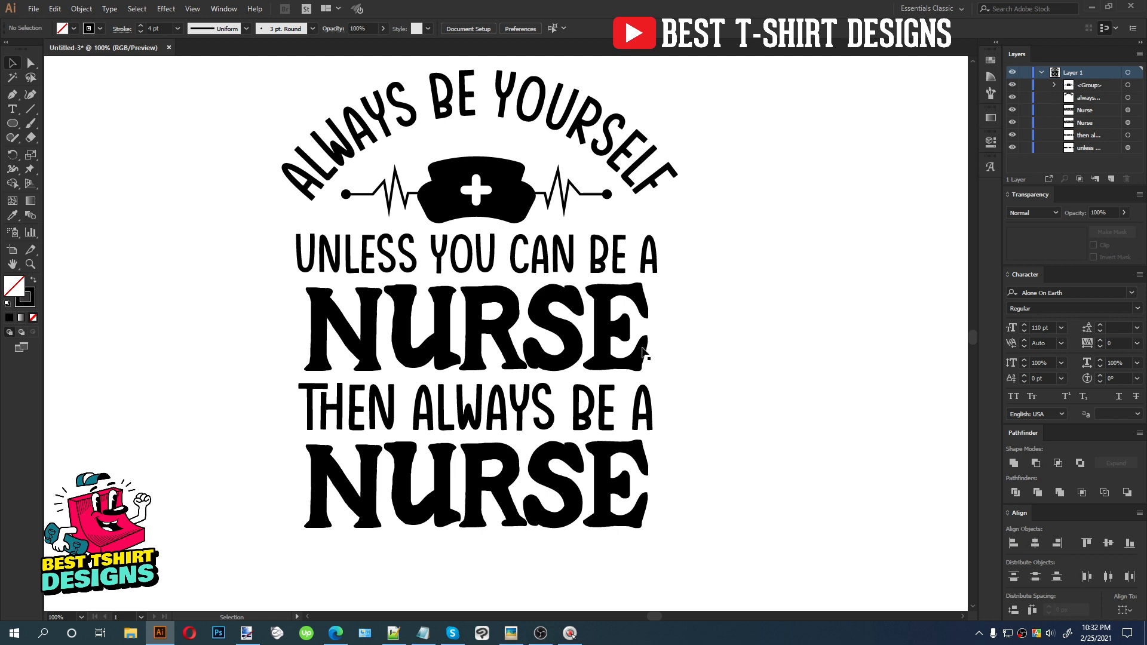
drag(699, 255, 401, 535)
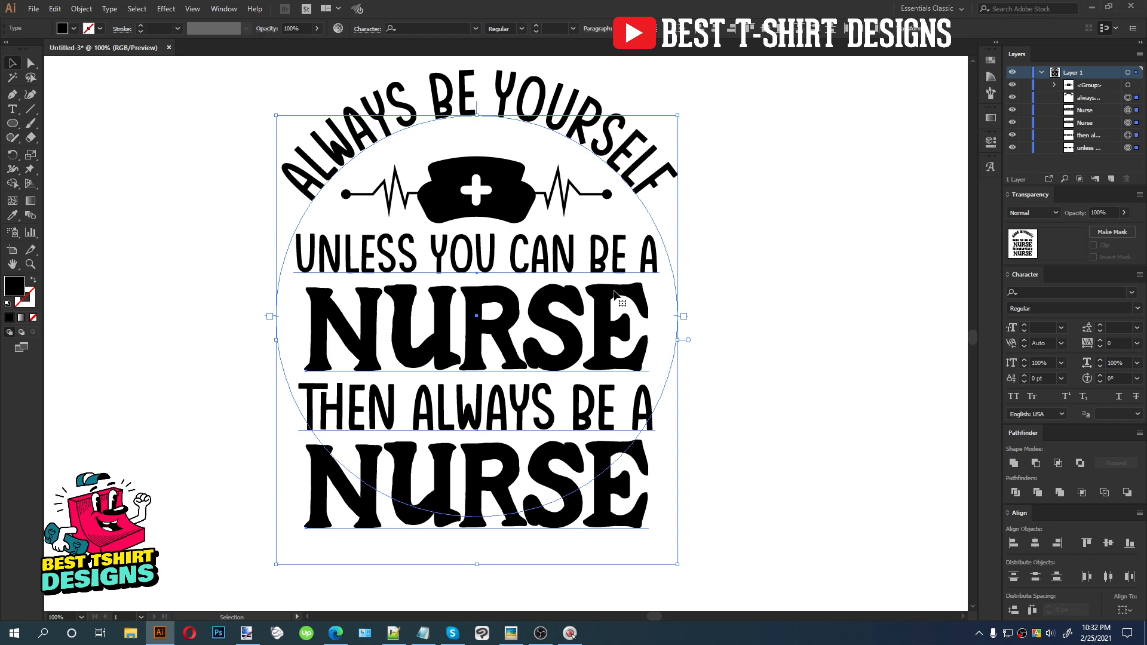
right_click(543, 312)
click(574, 391)
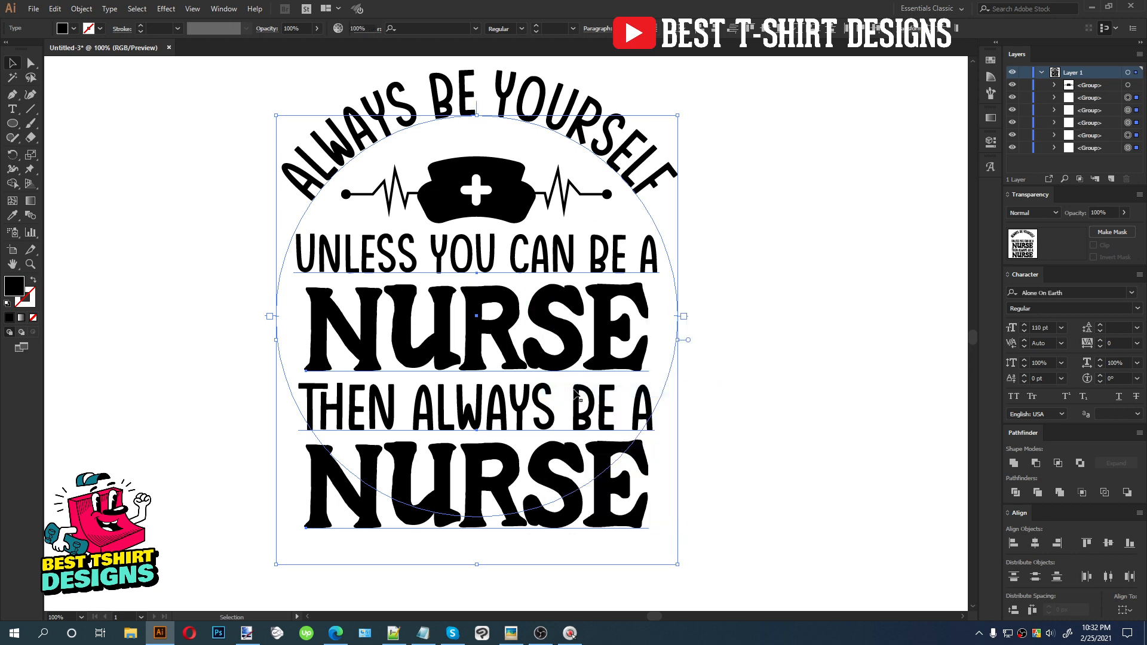
Re-center all the outlined elements horizontally
scroll(575, 391, down, 1)
drag(704, 500, 310, 110)
click(507, 27)
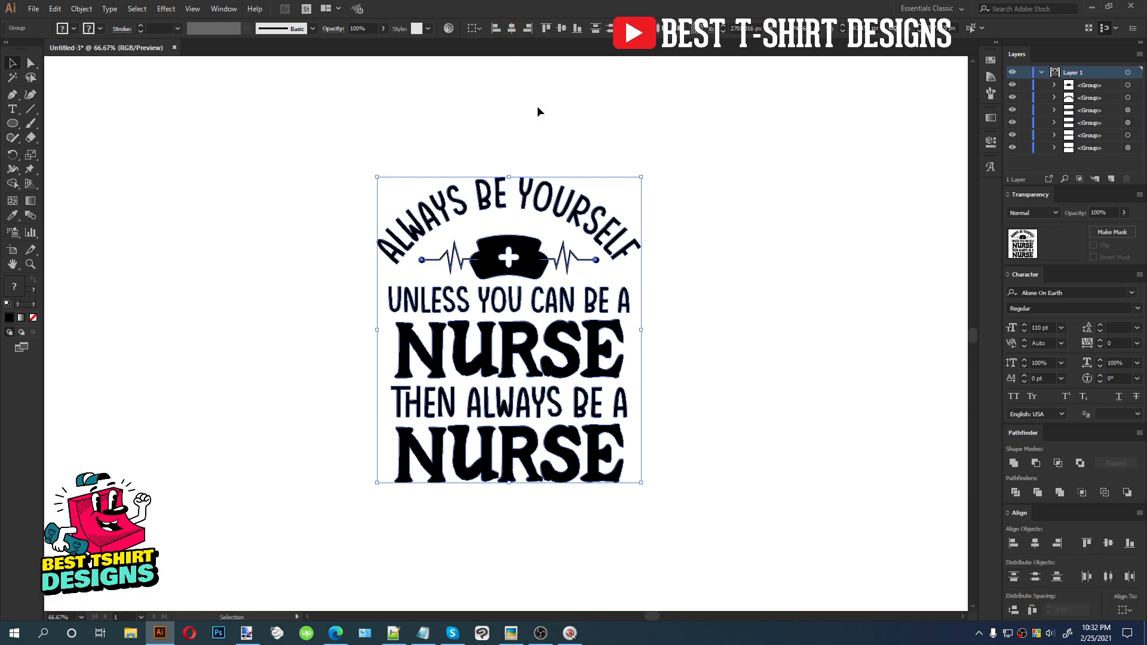
click(537, 106)
Scale the first NURSE word slightly narrower from its center
scroll(544, 279, up, 1)
scroll(520, 190, down, 1)
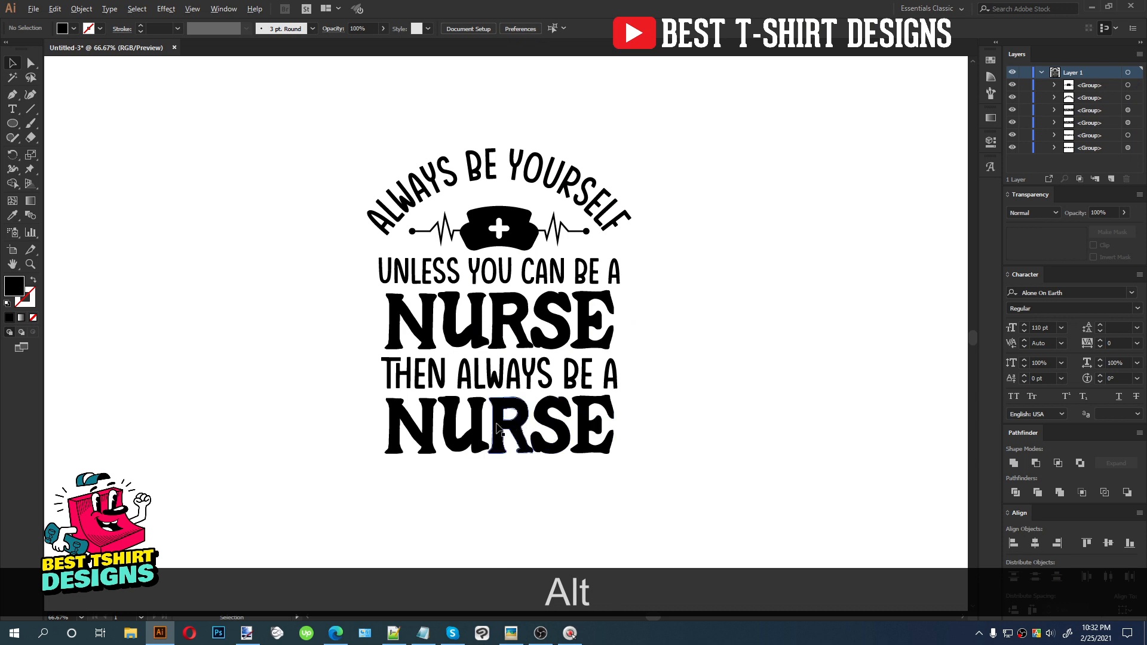
scroll(500, 425, up, 1)
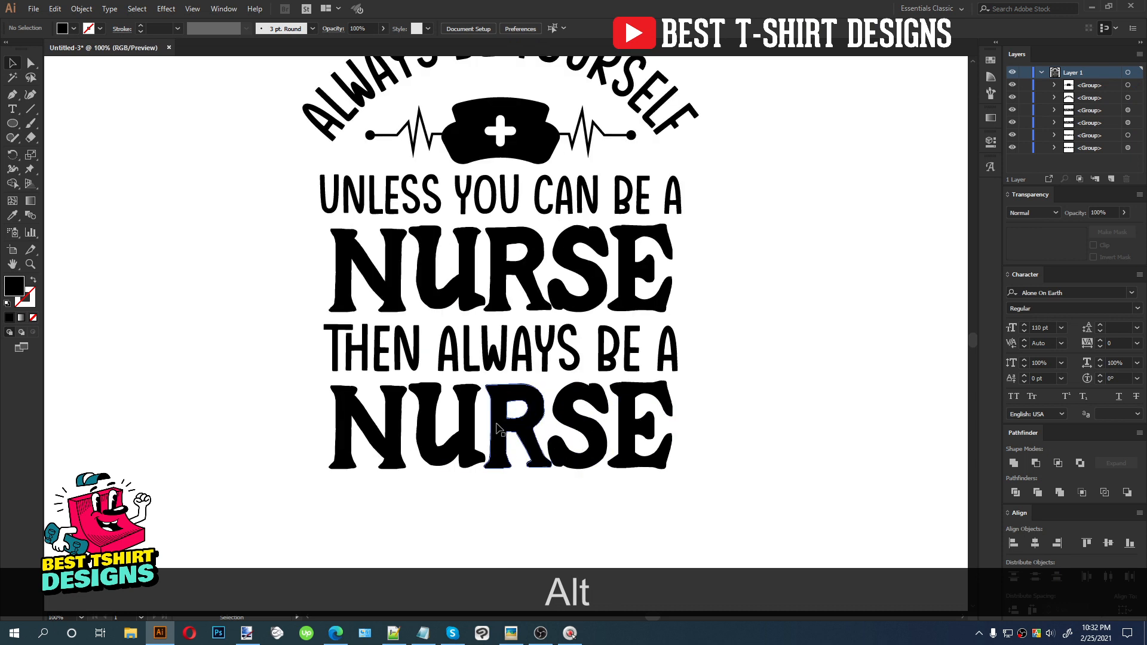
click(502, 293)
drag(674, 270, 648, 269)
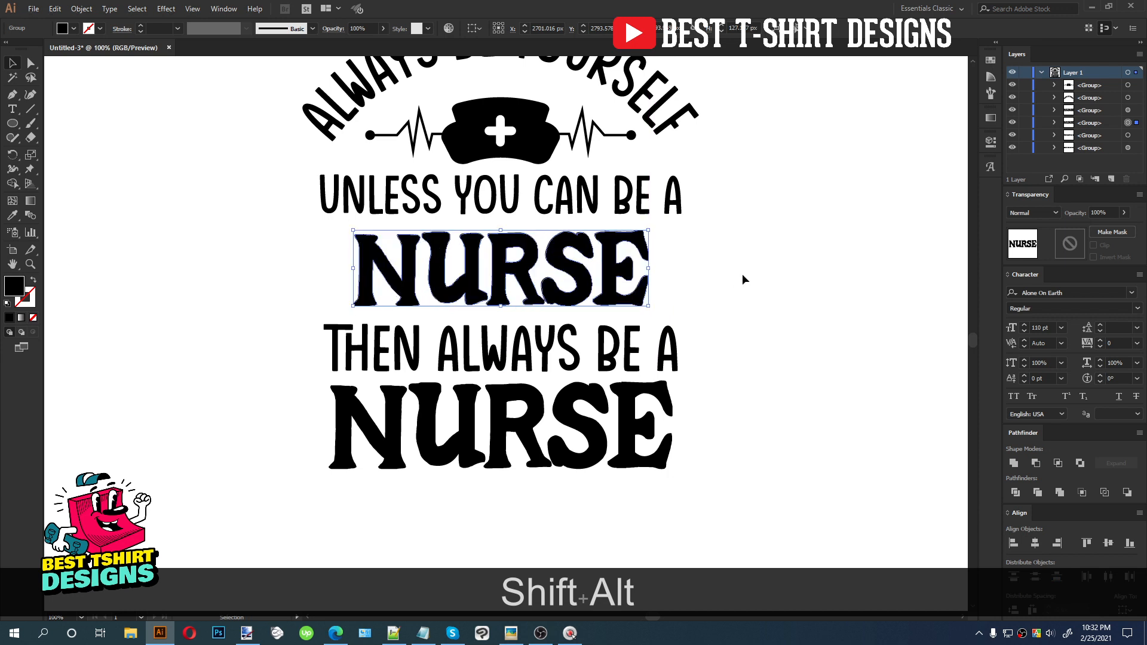
click(743, 276)
Draw a black rectangle about 607 by 158 px over the first NURSE word
scroll(743, 276, up, 1)
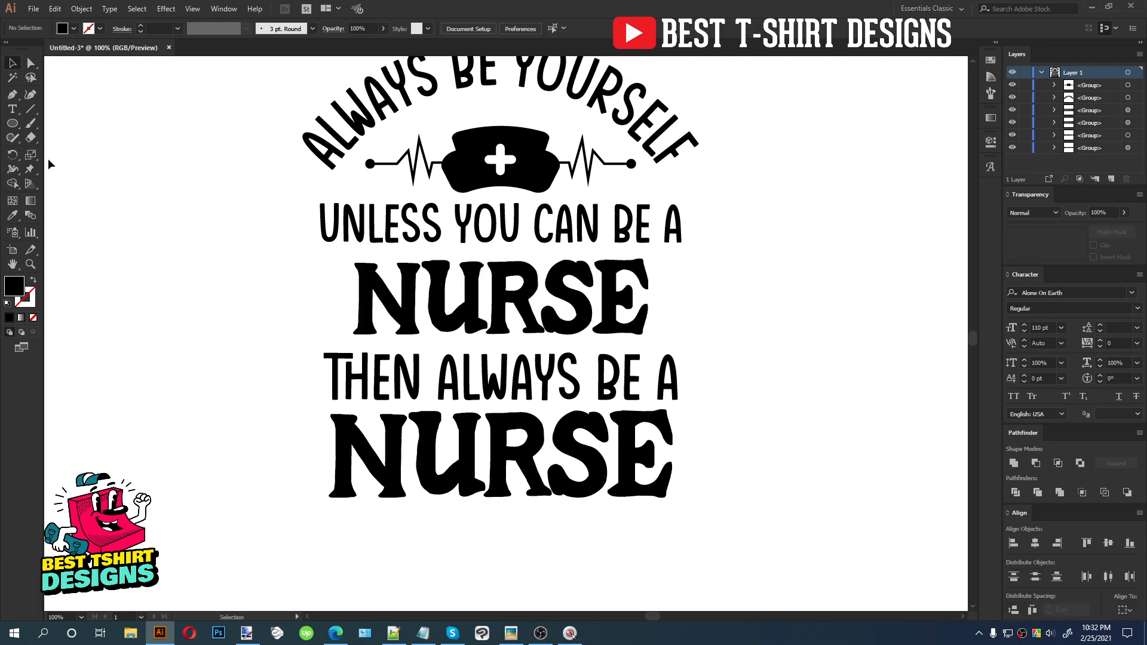
drag(15, 128, 67, 124)
drag(319, 253, 683, 347)
key(v)
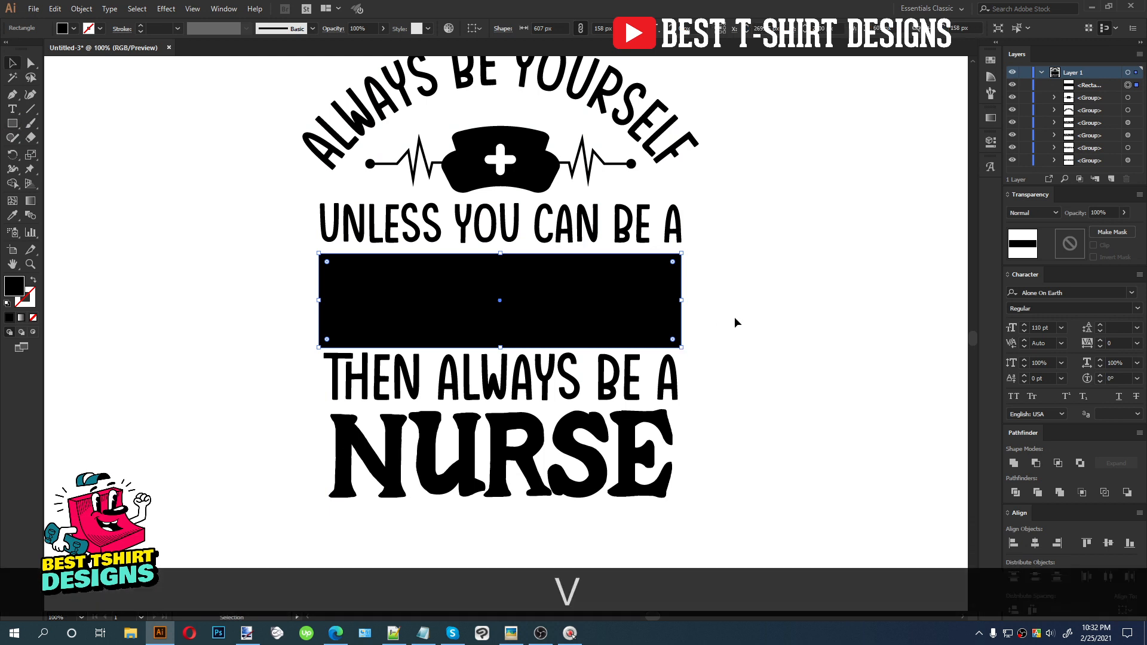
Center the rectangle and the first NURSE word on each other
drag(524, 282, 482, 267)
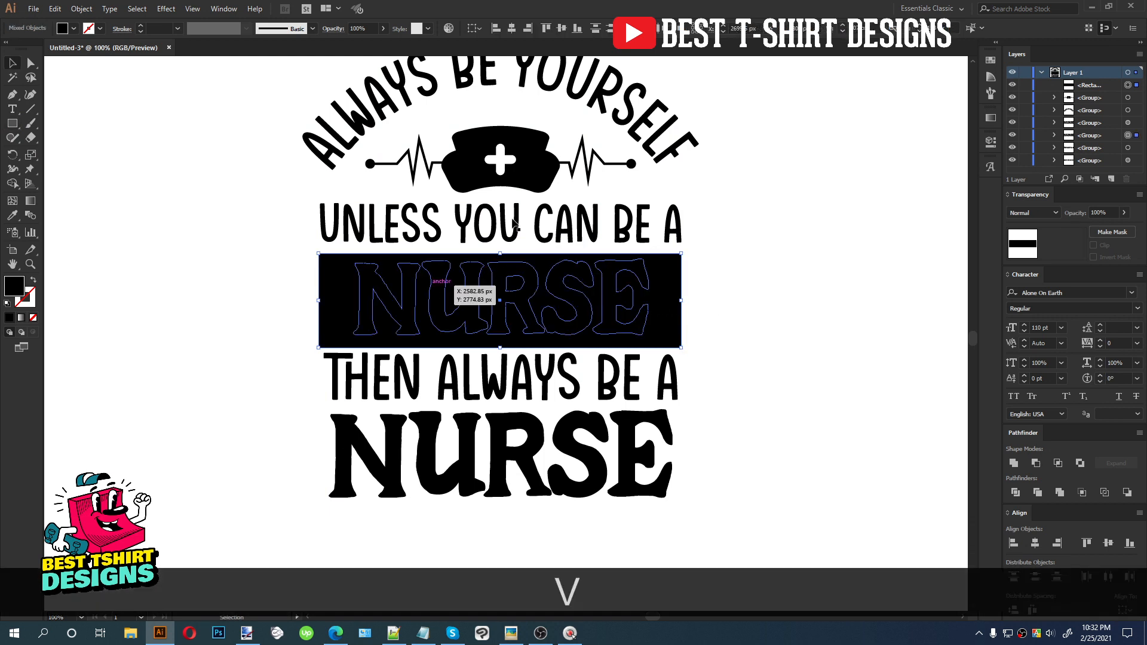
click(512, 29)
click(560, 31)
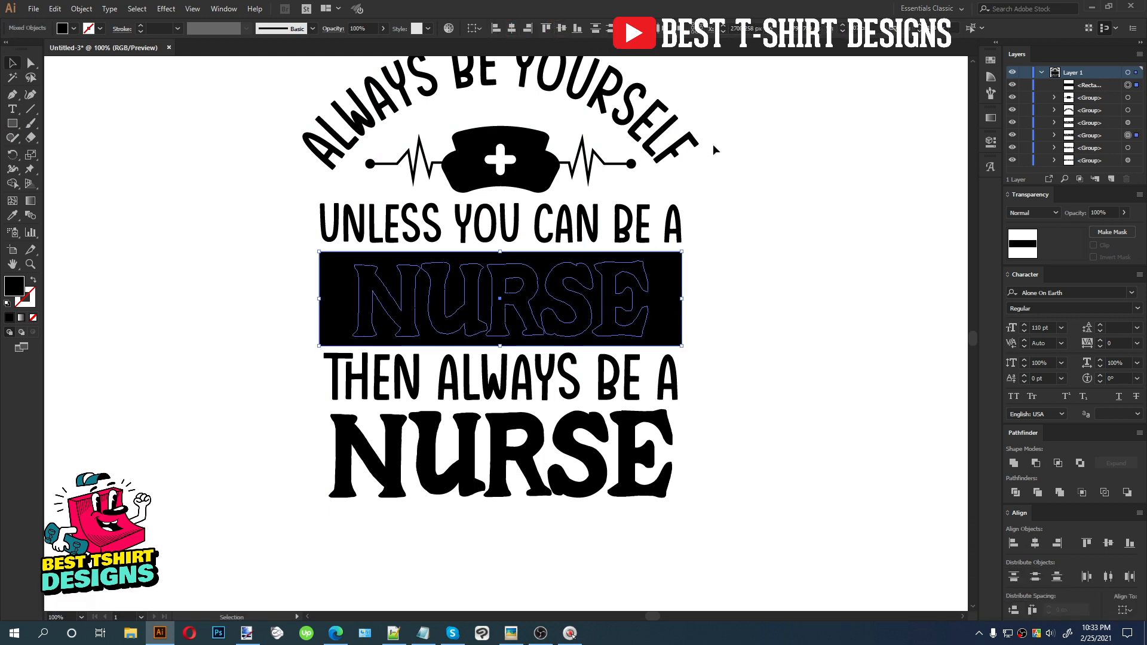
click(737, 306)
Paste the rectangle behind the NURSE word
click(664, 302)
key(ctrl+x)
key(ctrl+b)
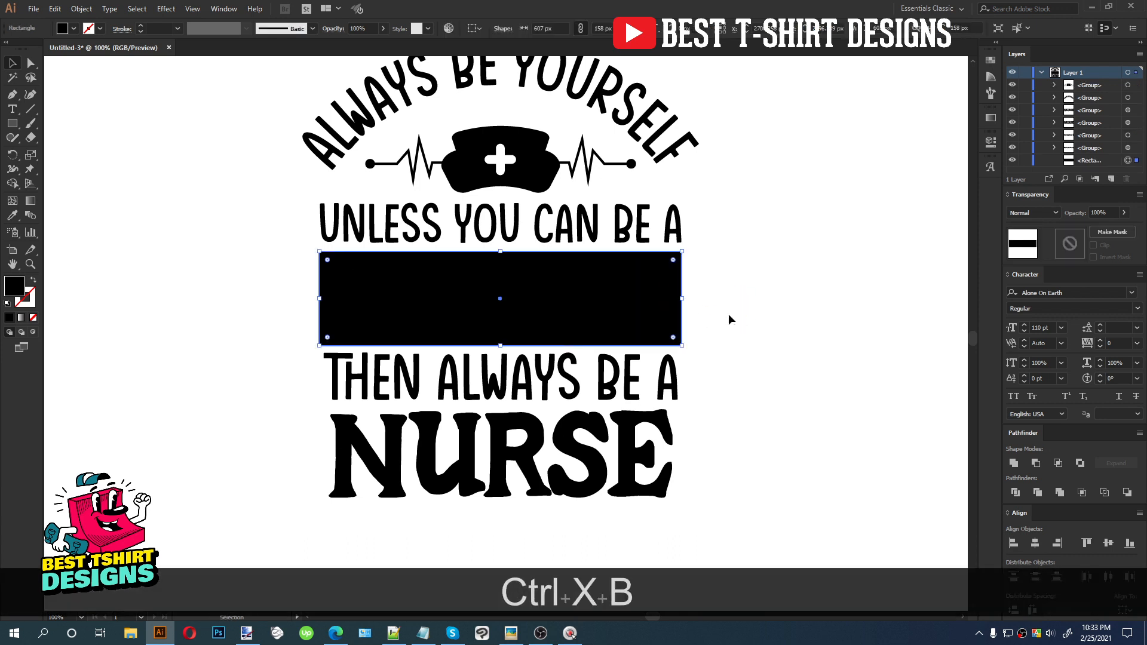
click(729, 314)
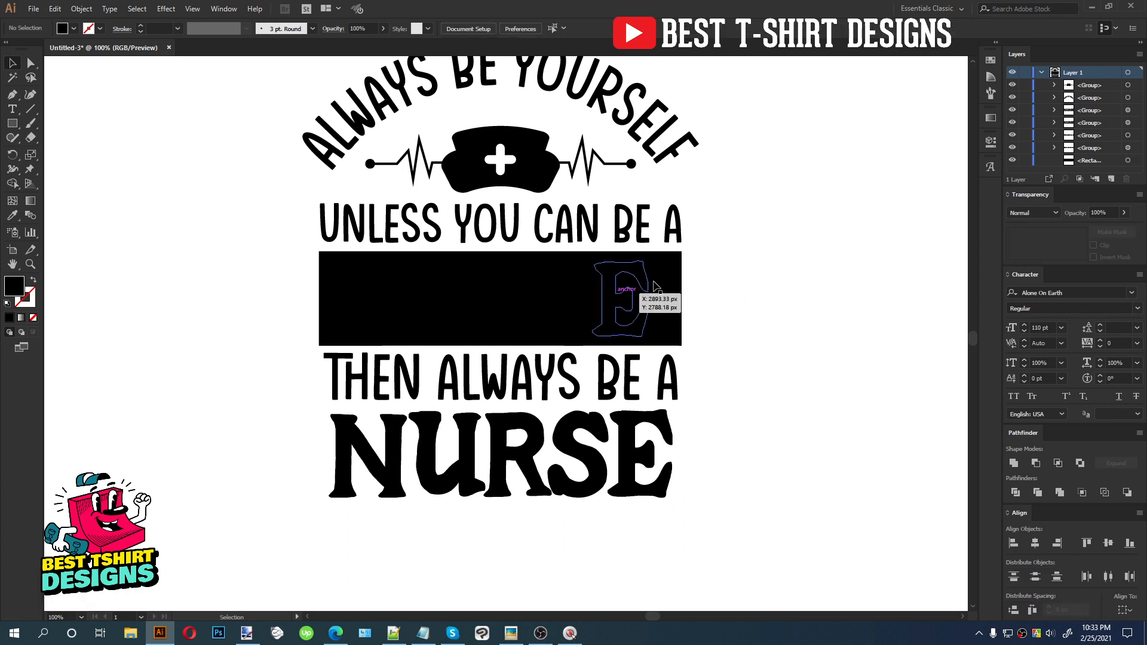
Fill the first NURSE word white with the Eyedropper
drag(600, 294, 587, 293)
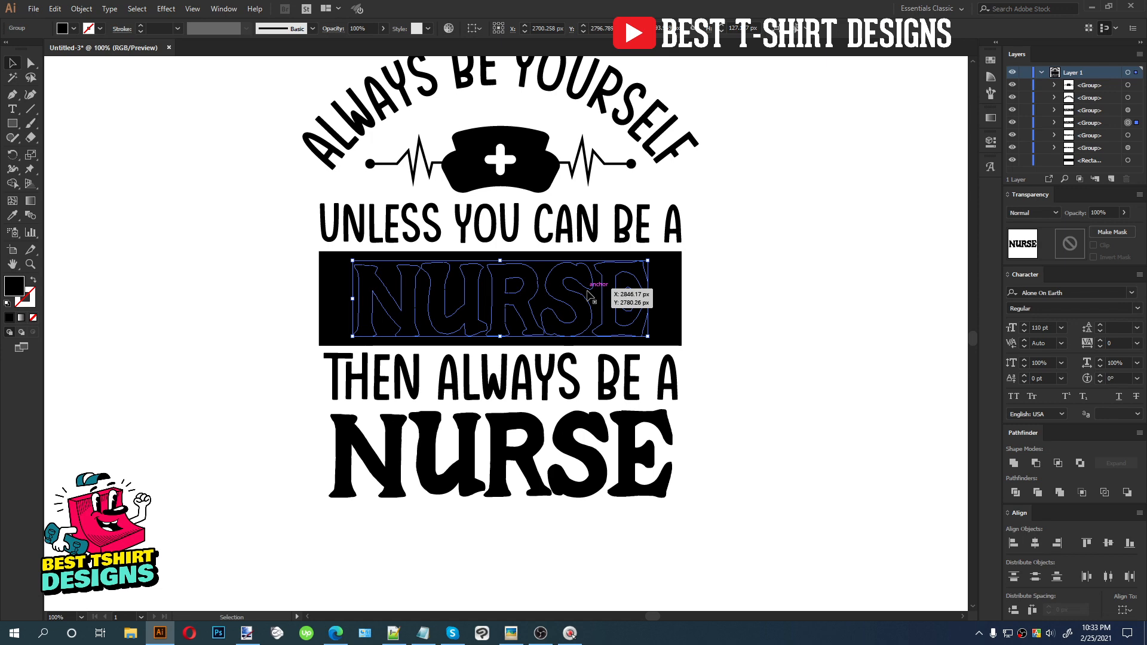
key(i)
click(782, 330)
key(v)
Inside the NURSE group, move the N left and the E right toward the rectangle's edges
scroll(533, 284, up, 1)
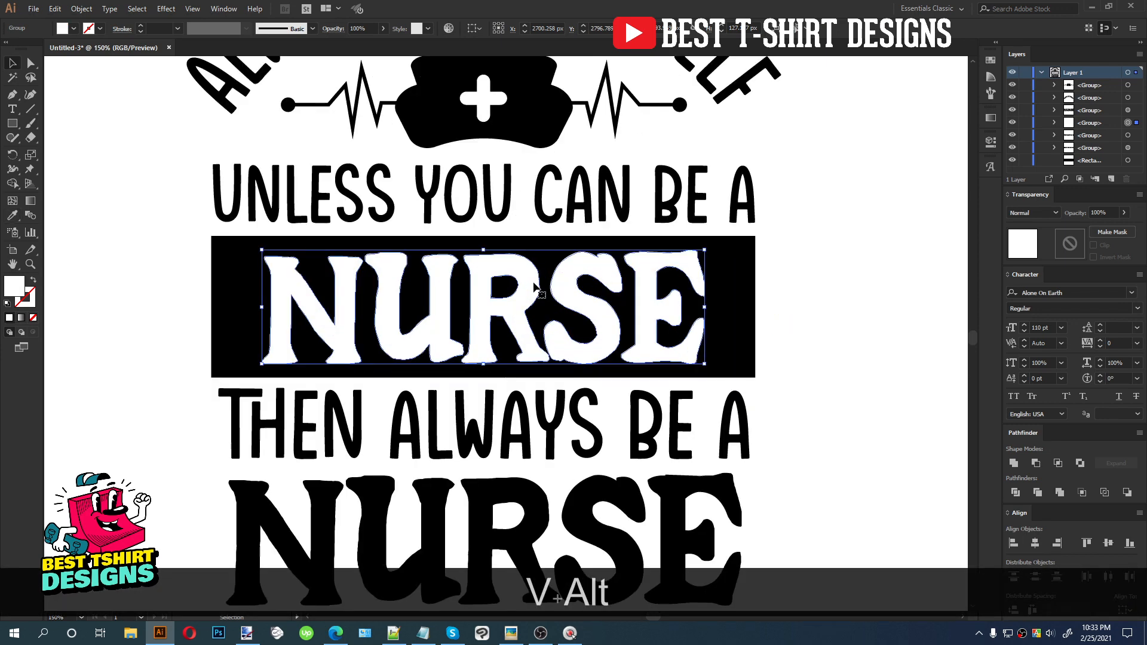
double_click(533, 289)
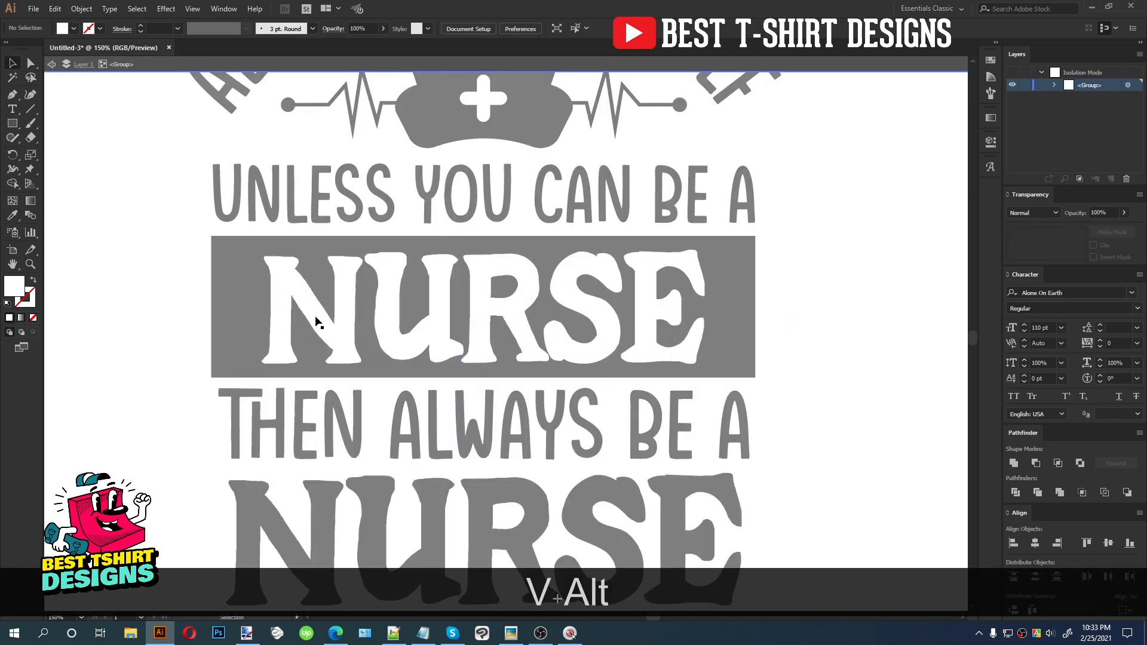
drag(324, 323, 284, 317)
drag(654, 325, 687, 322)
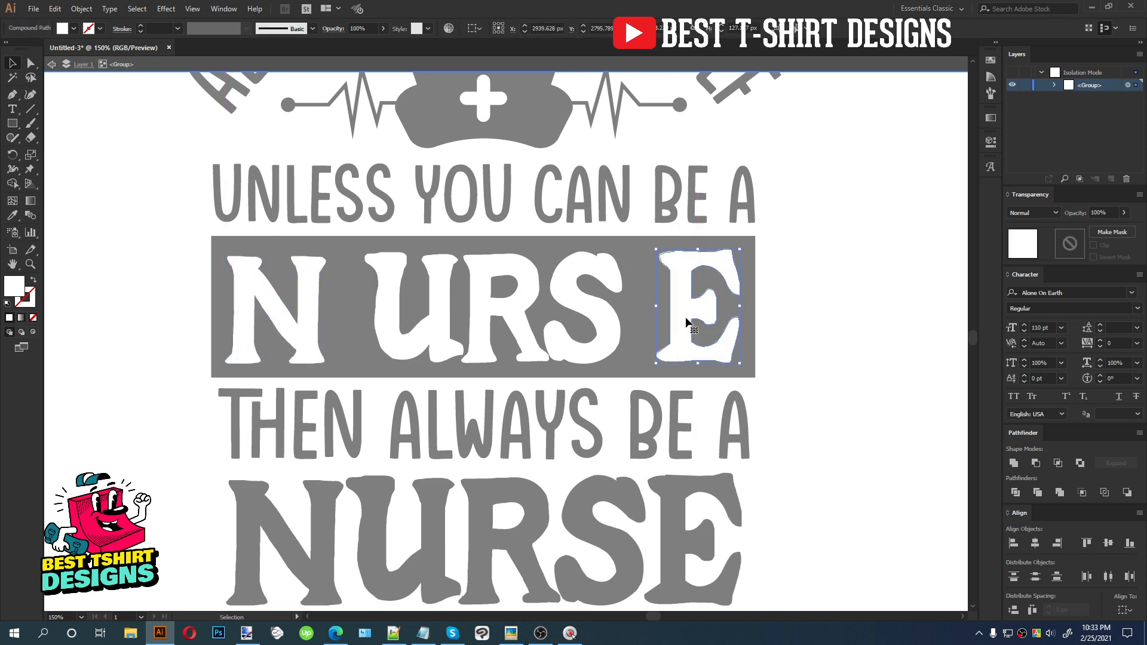
Select all letters of the first NURSE word and distribute them evenly across the rectangle
shift+click(597, 325)
drag(416, 333, 908, 386)
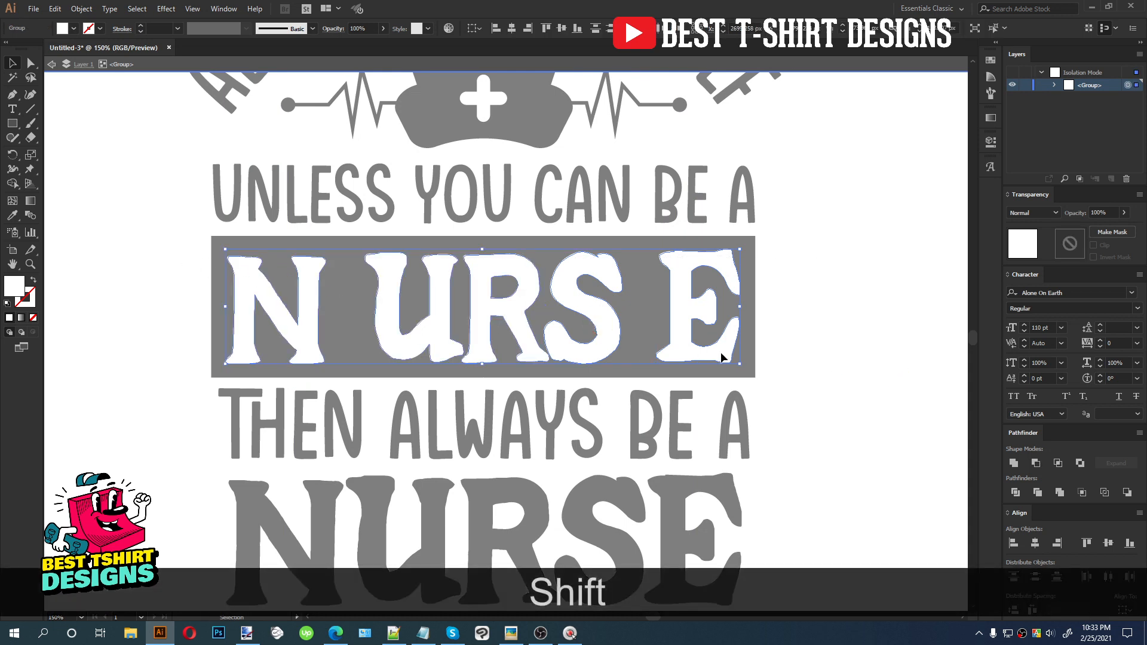
click(562, 27)
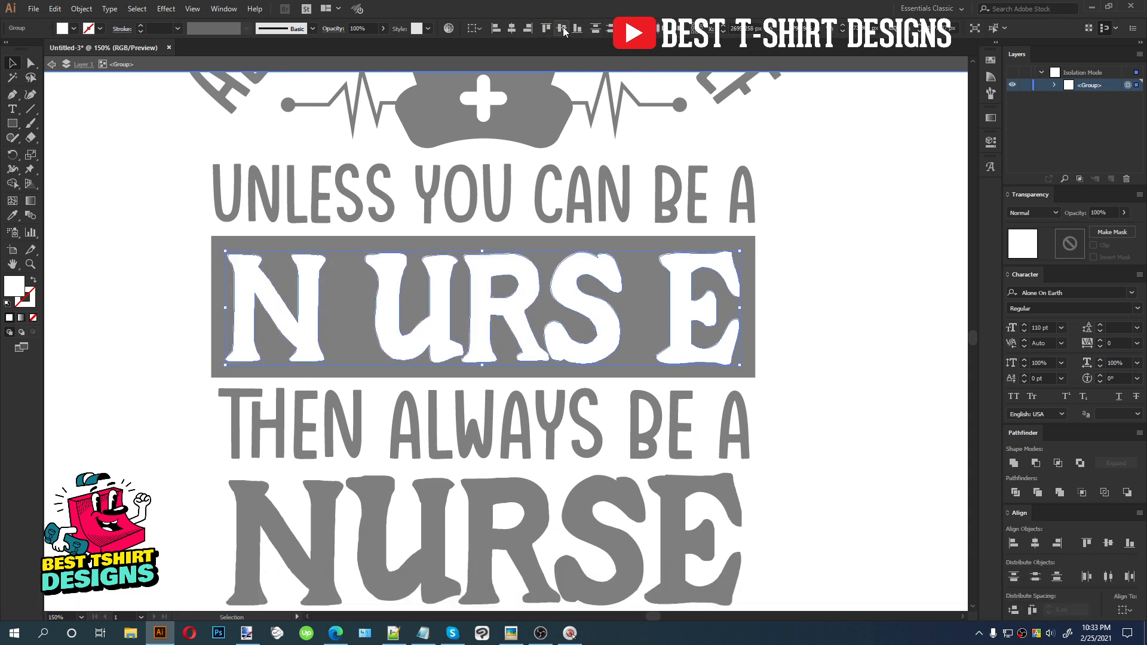
click(1032, 609)
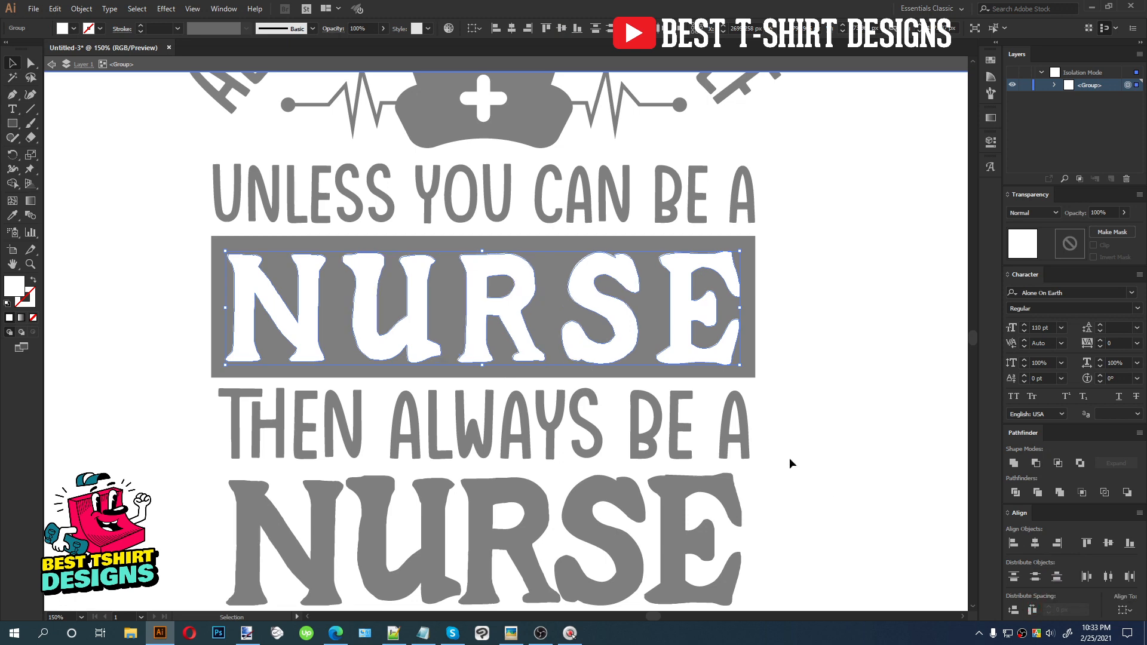
Exit the group and round the corners of the black rectangle behind the first NURSE word
scroll(725, 339, down, 1)
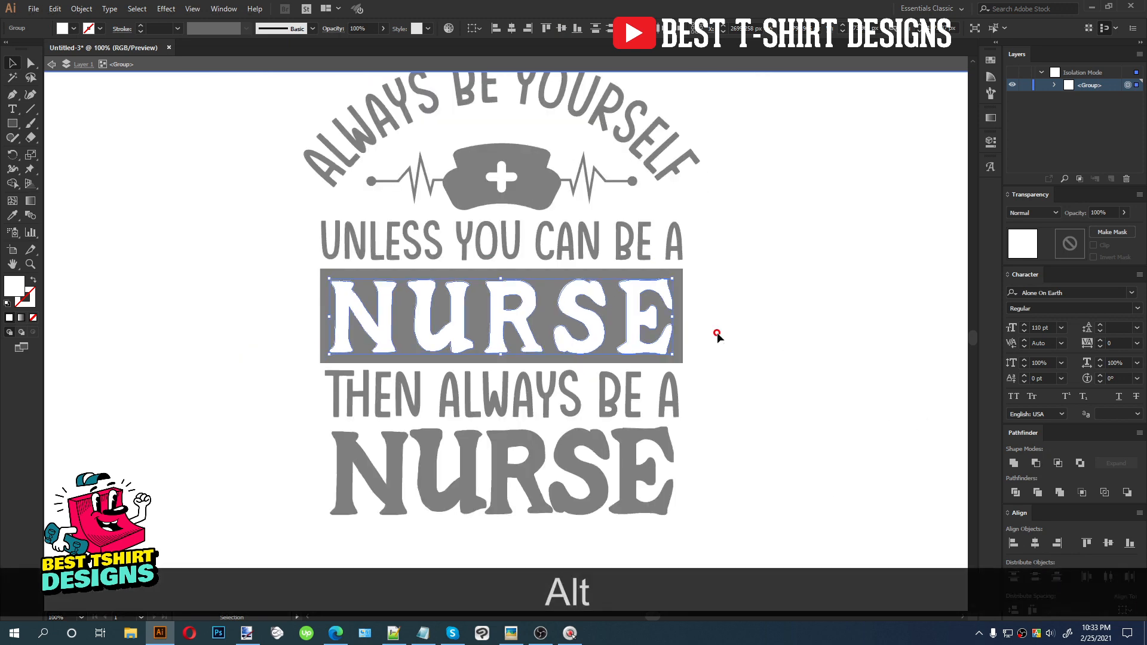
double_click(717, 332)
drag(719, 325, 596, 293)
click(512, 29)
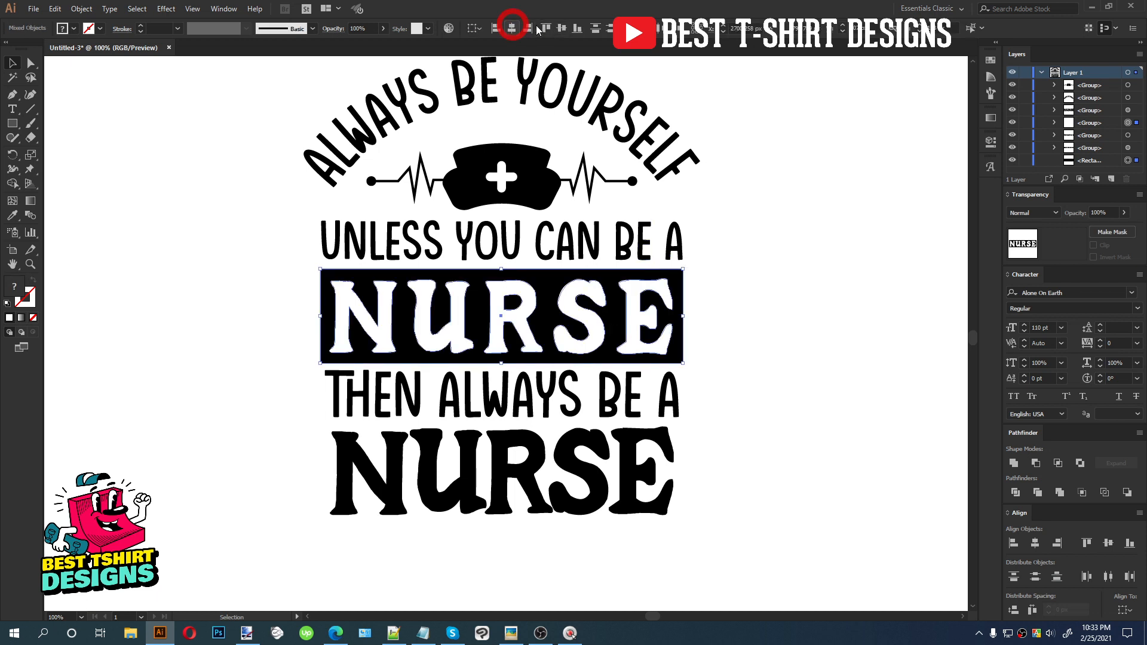
click(744, 262)
click(679, 281)
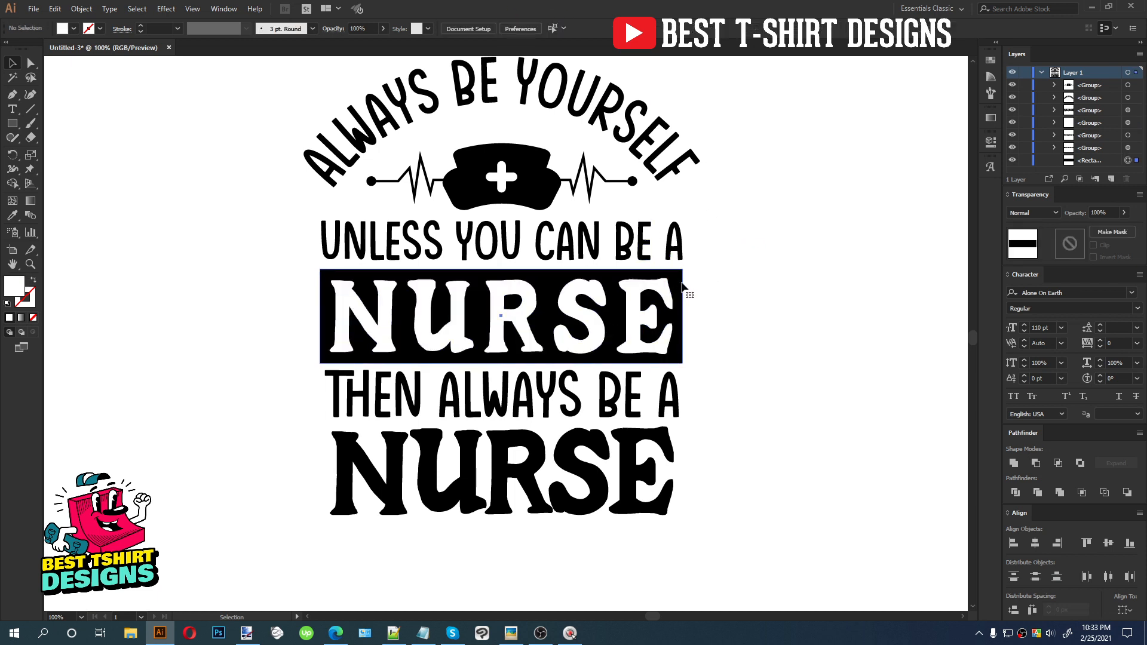
drag(673, 280, 672, 285)
click(738, 292)
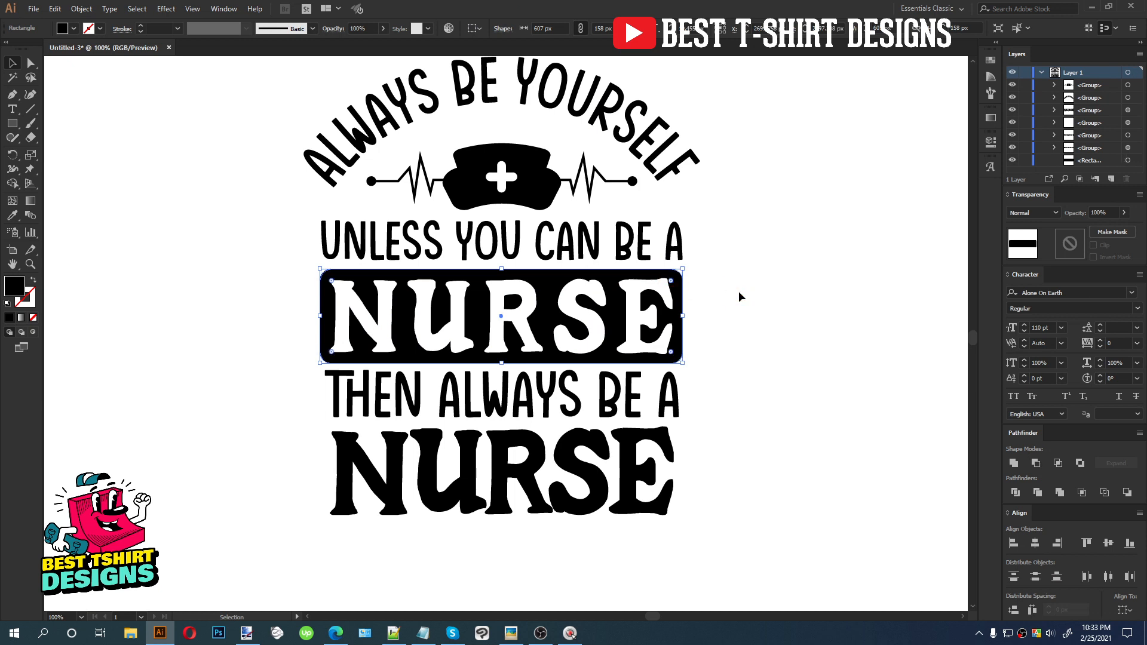
Cut the NURSE word, add an inverted opacity mask to the rectangle, and paste the word into the mask
key(v)
click(653, 320)
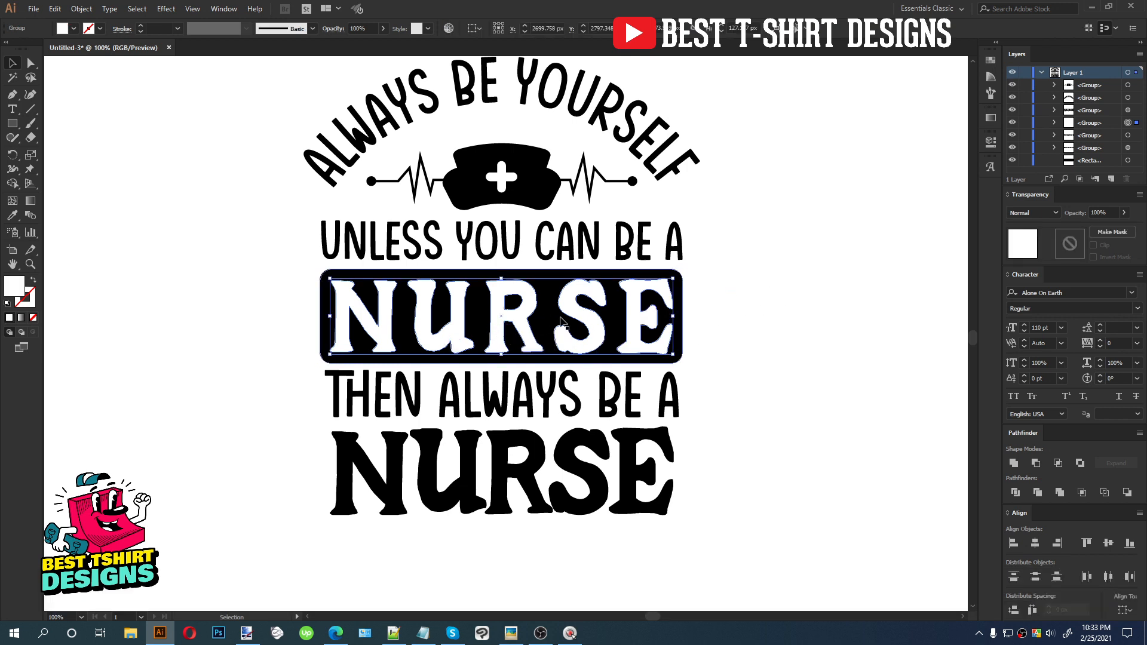
key(ctrl+x)
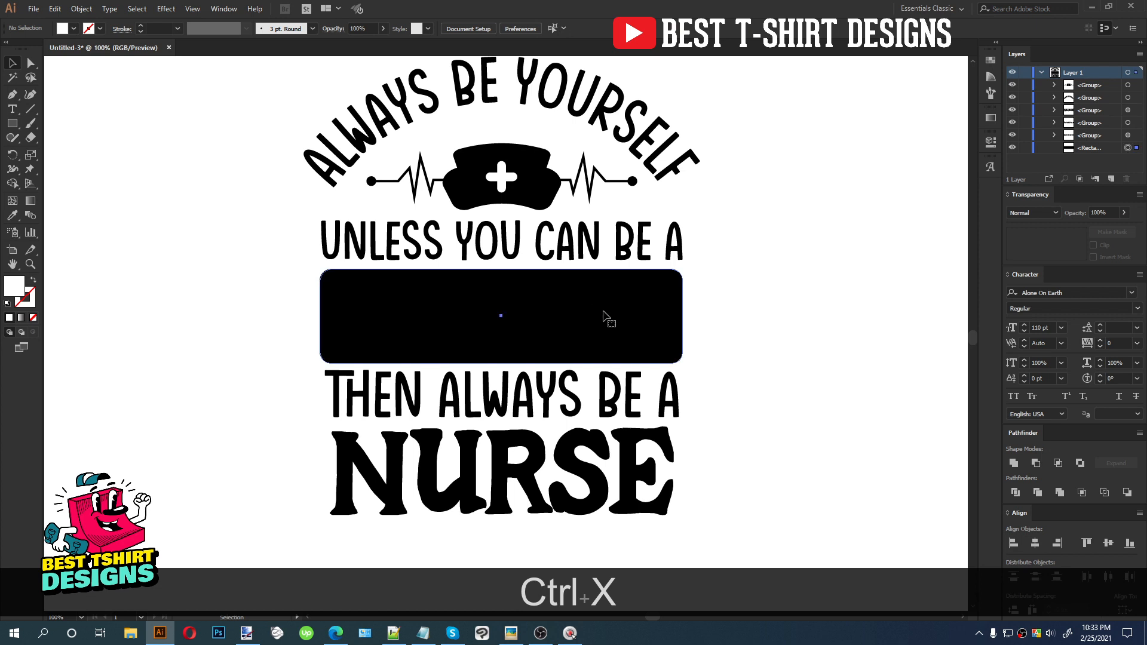
click(669, 323)
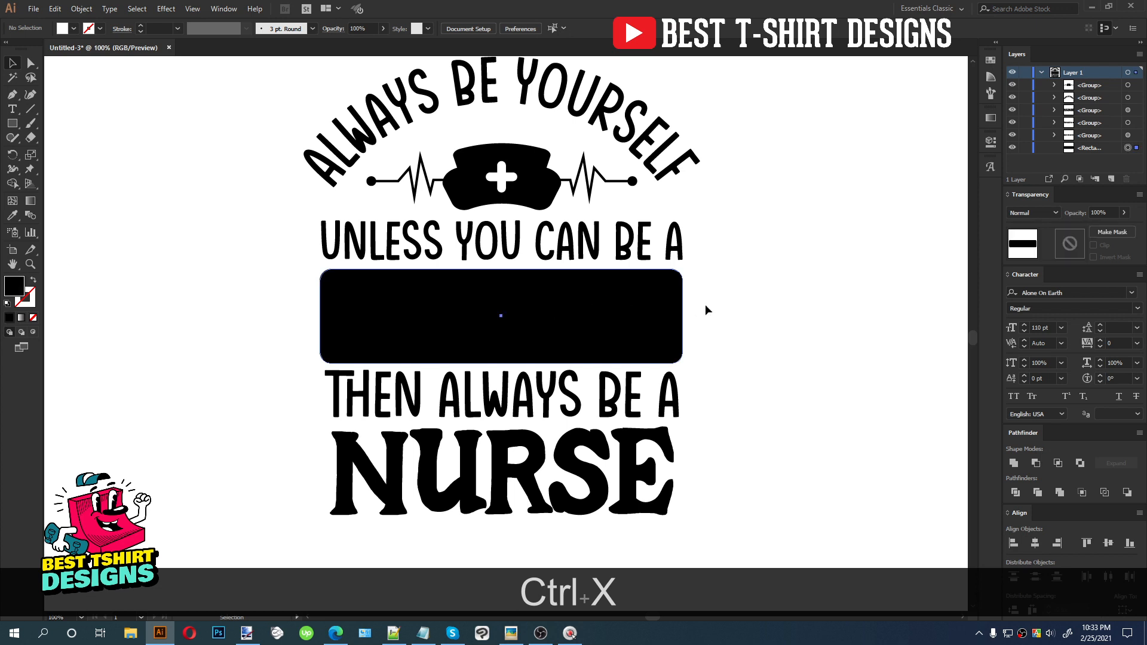
double_click(1071, 240)
click(1096, 245)
key(ctrl+f)
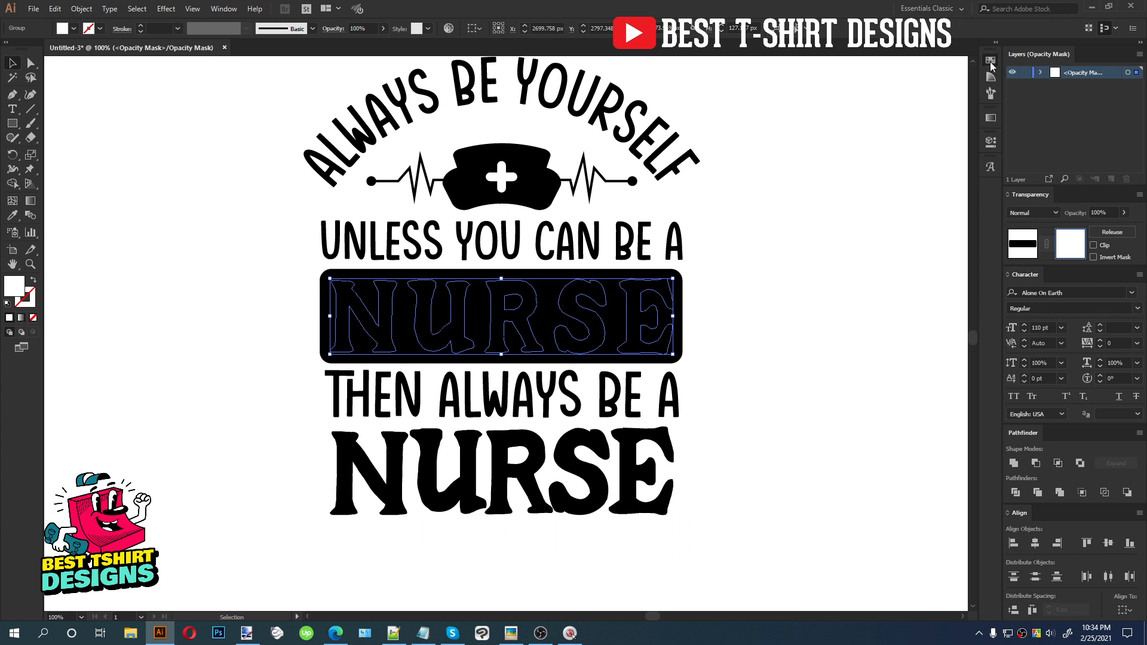
Fill the masked NURSE text white and return from mask editing to the artwork
click(990, 60)
click(867, 92)
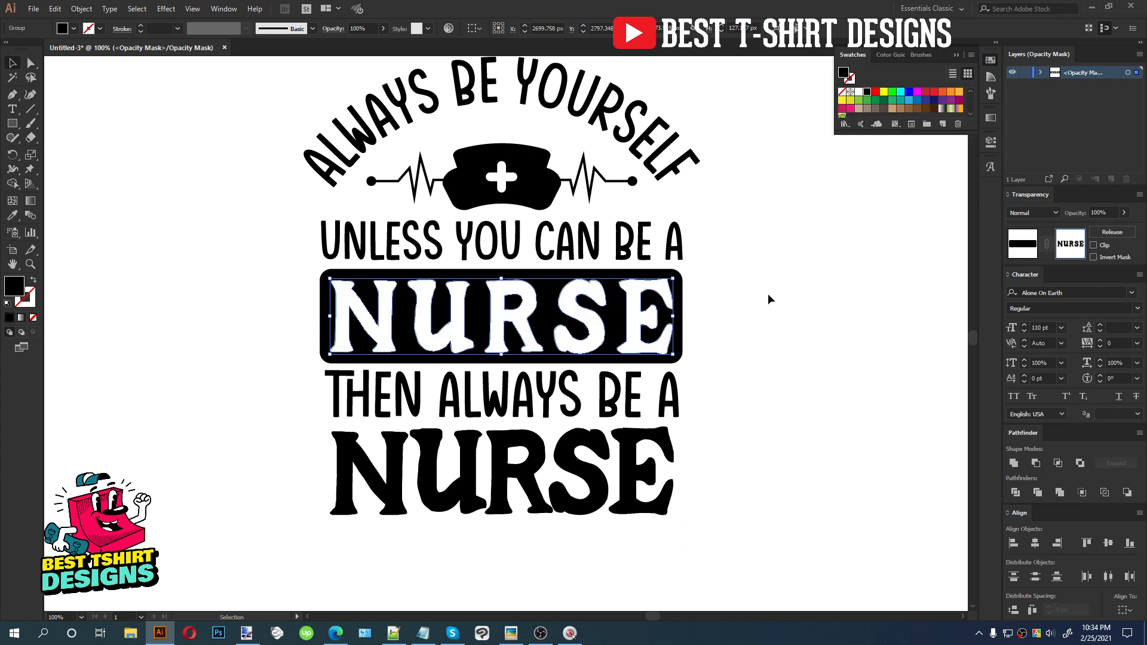
click(879, 161)
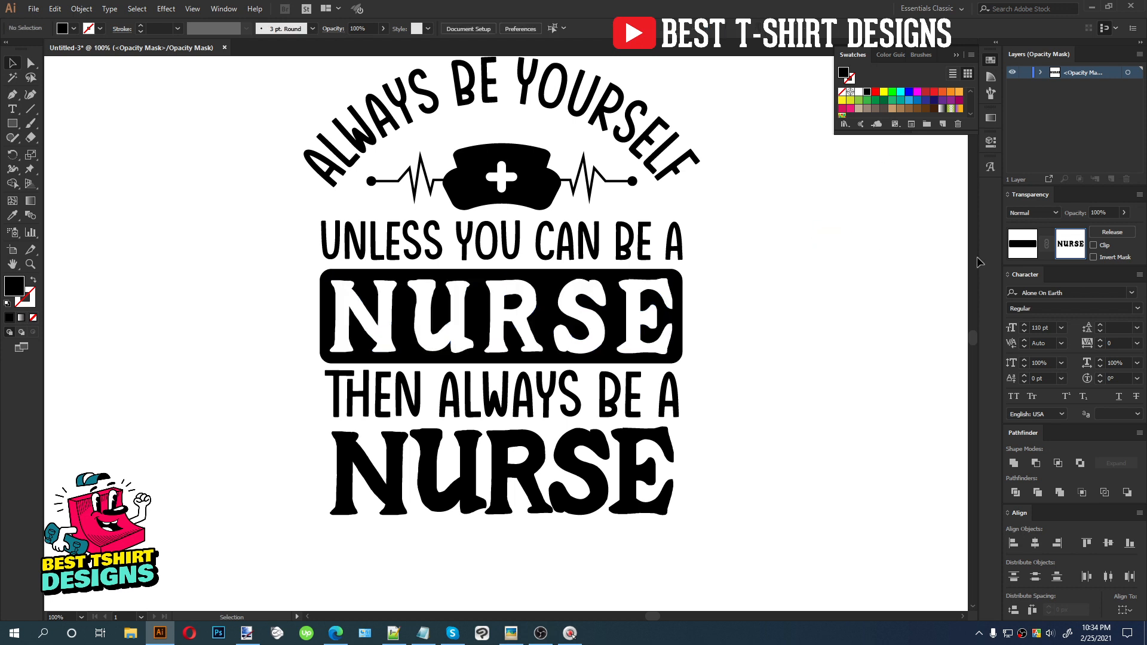
click(1023, 243)
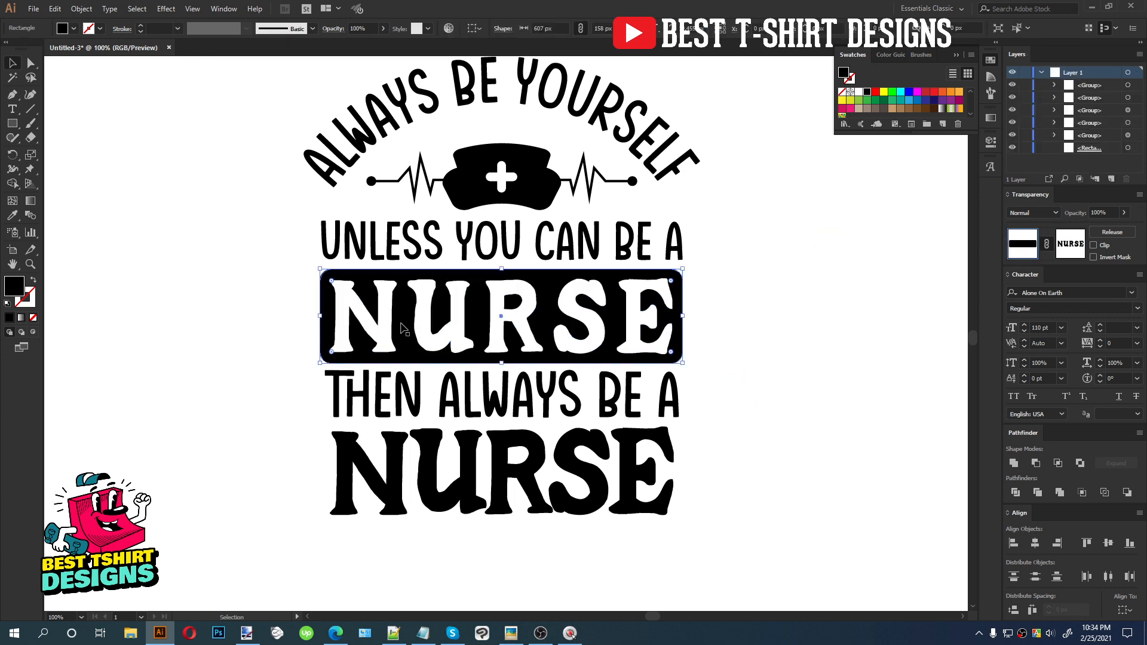
Draw a red rectangle over the design and paste it behind all the artwork
click(226, 246)
click(876, 92)
click(12, 123)
drag(233, 186, 778, 481)
key(ctrl+x)
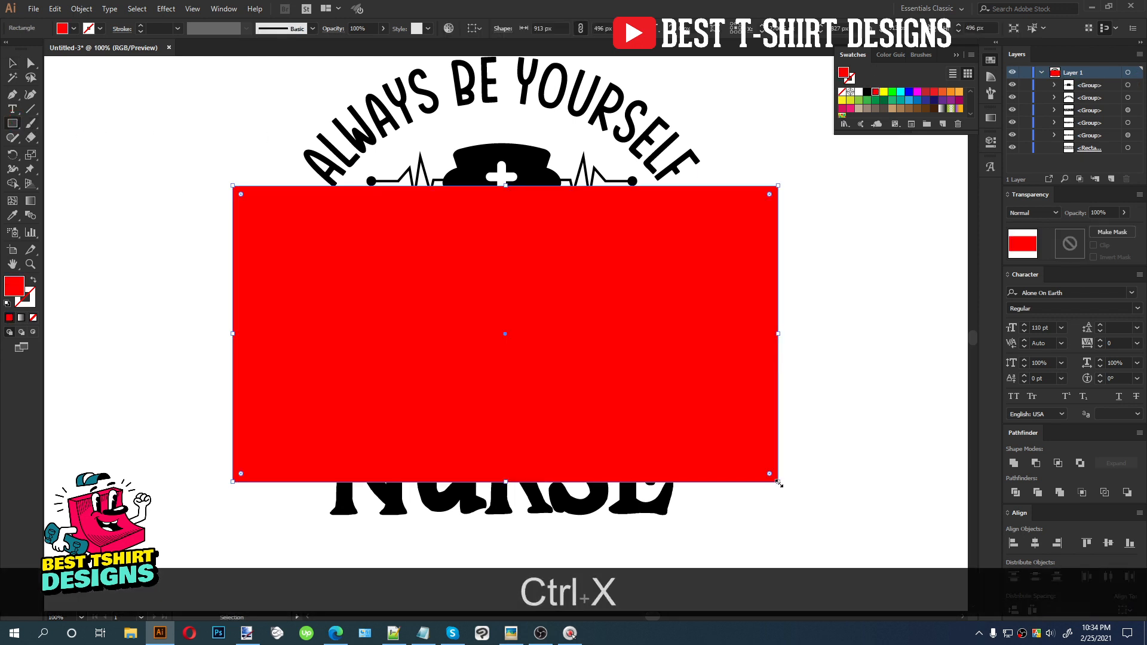
key(ctrl+b)
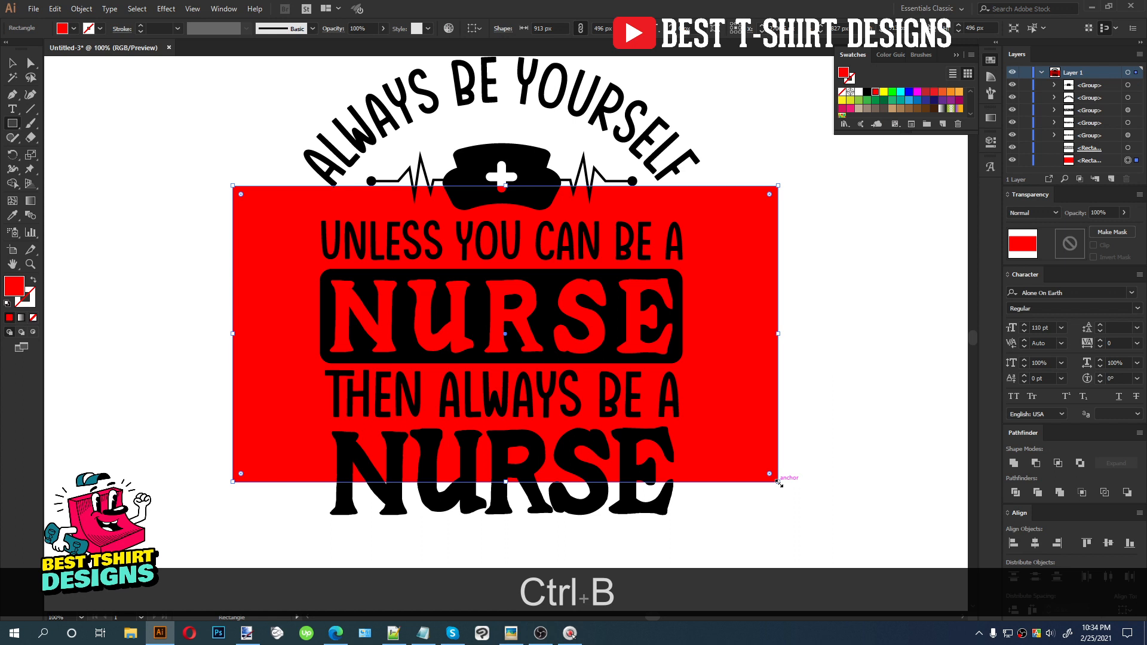
Stretch the background rectangle to cover the whole design and fill it blue
key(v)
click(847, 305)
scroll(553, 275, down, 1)
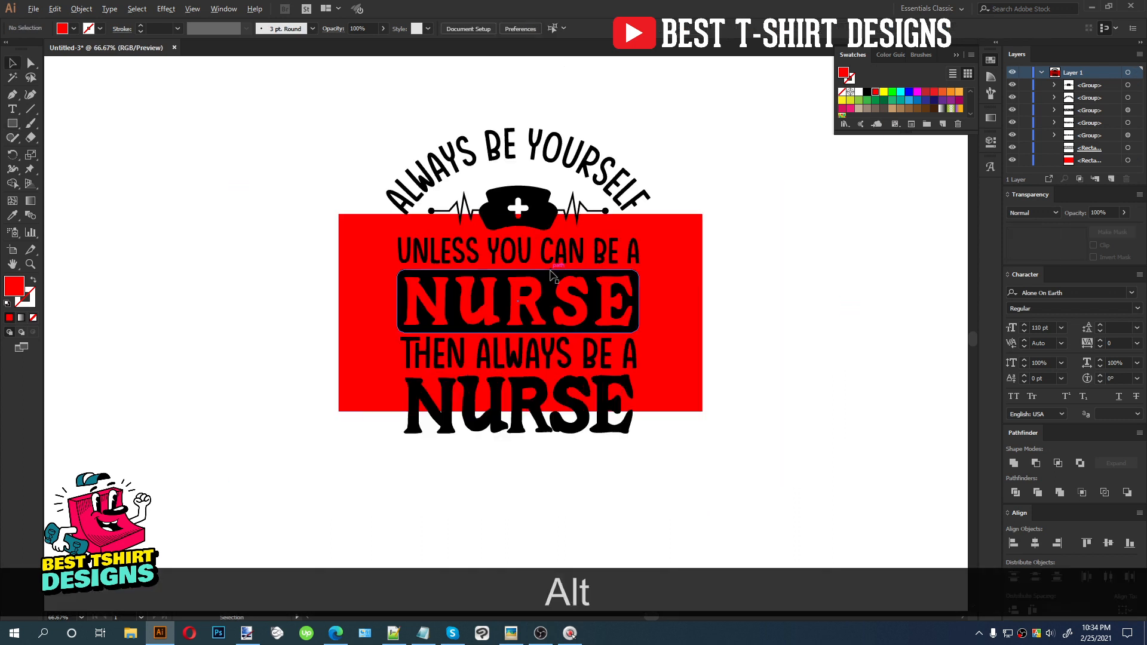
click(520, 217)
drag(520, 216, 520, 106)
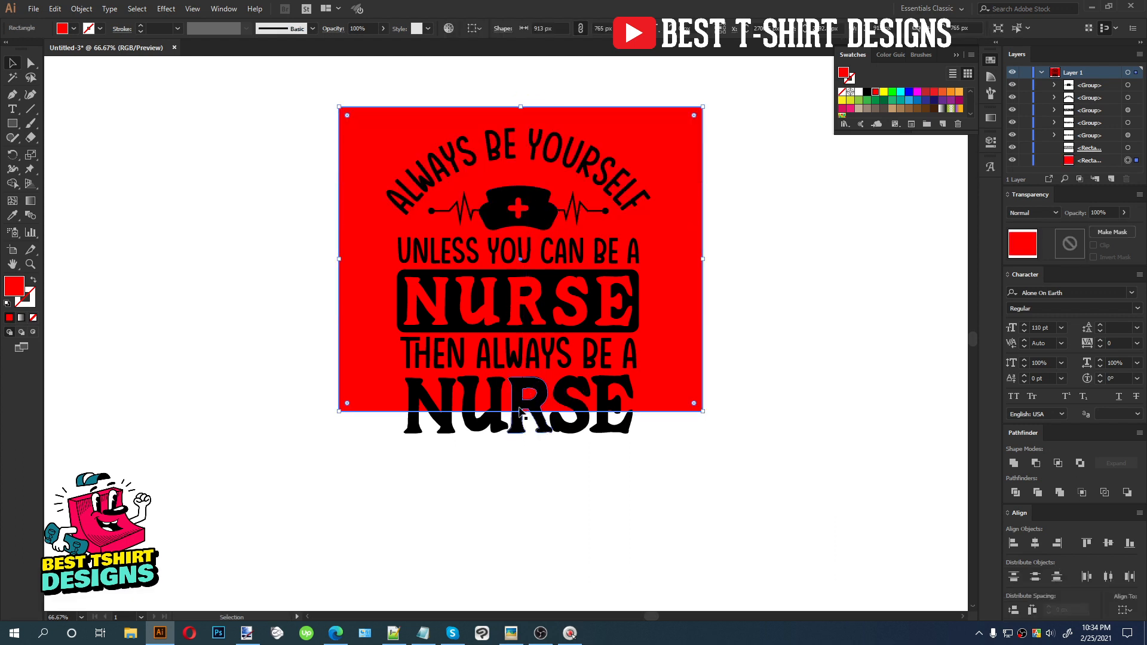
drag(520, 411, 526, 462)
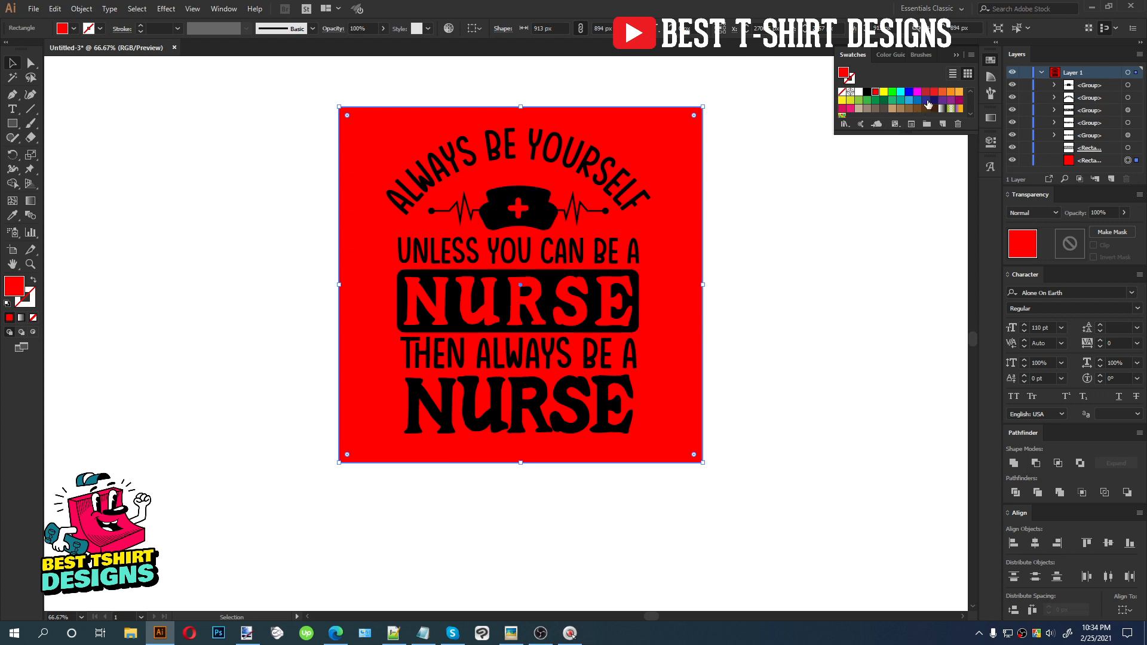
click(918, 101)
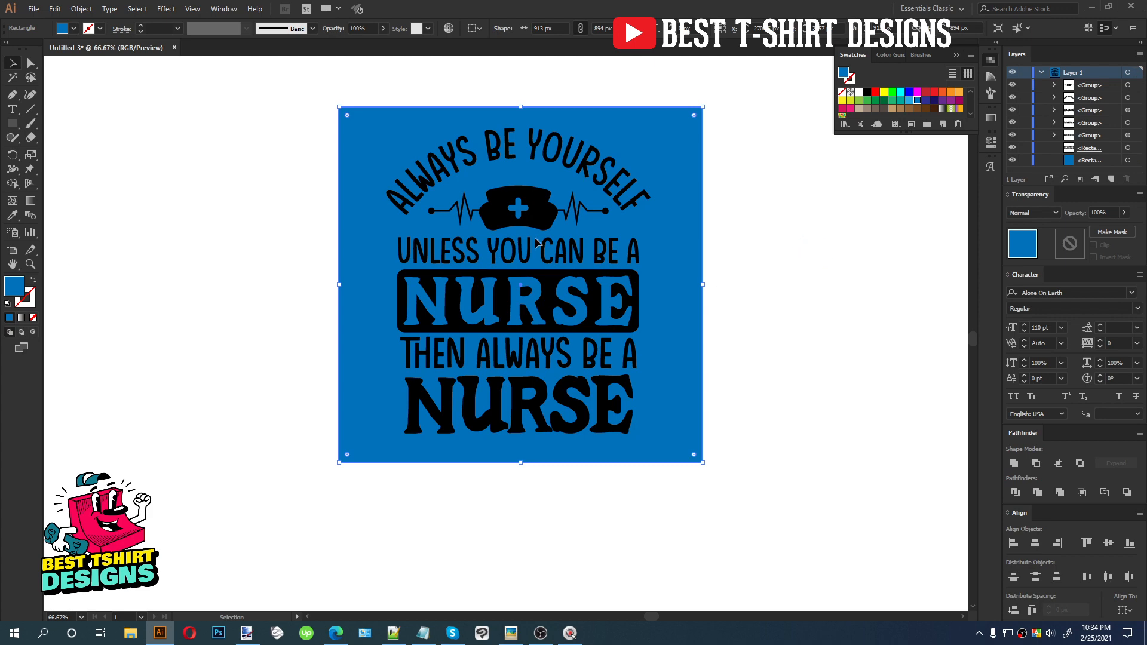
Delete the blue background rectangle
click(797, 309)
click(690, 250)
key(Delete)
Open the Element.ai ornaments document
scroll(591, 127, up, 1)
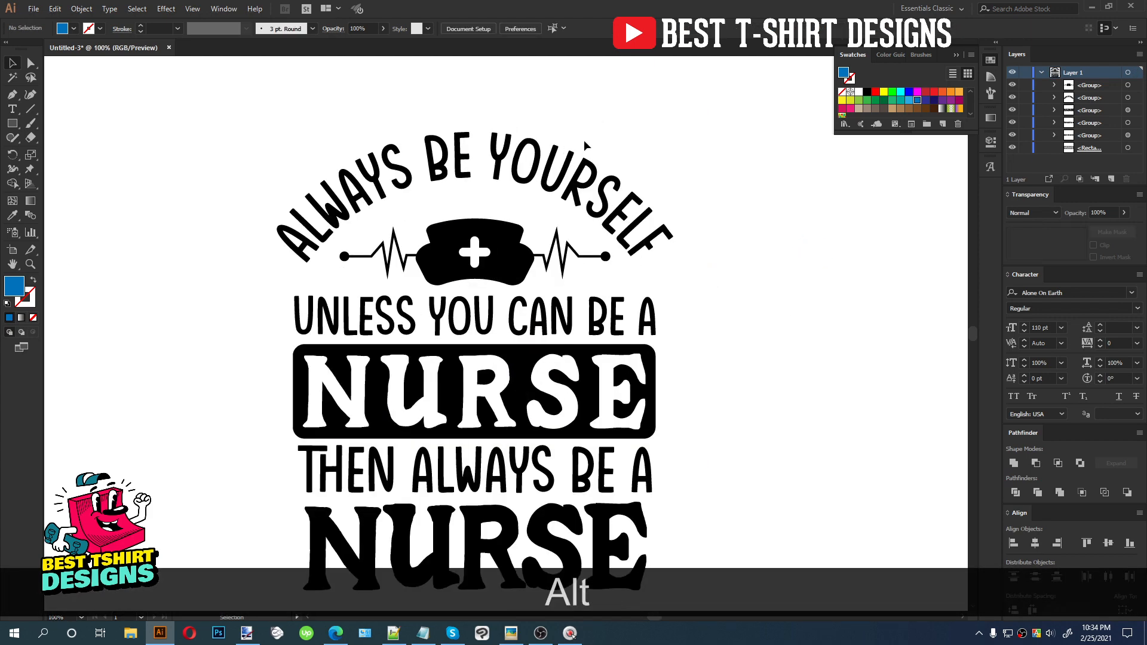
scroll(591, 127, down, 1)
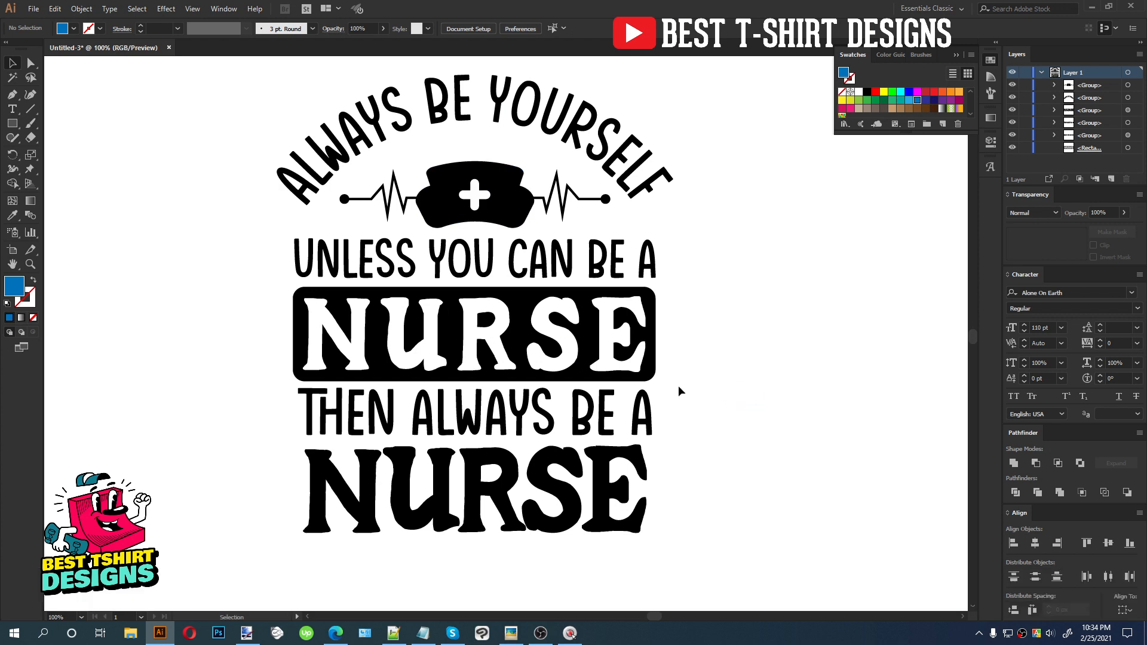
scroll(669, 382, down, 1)
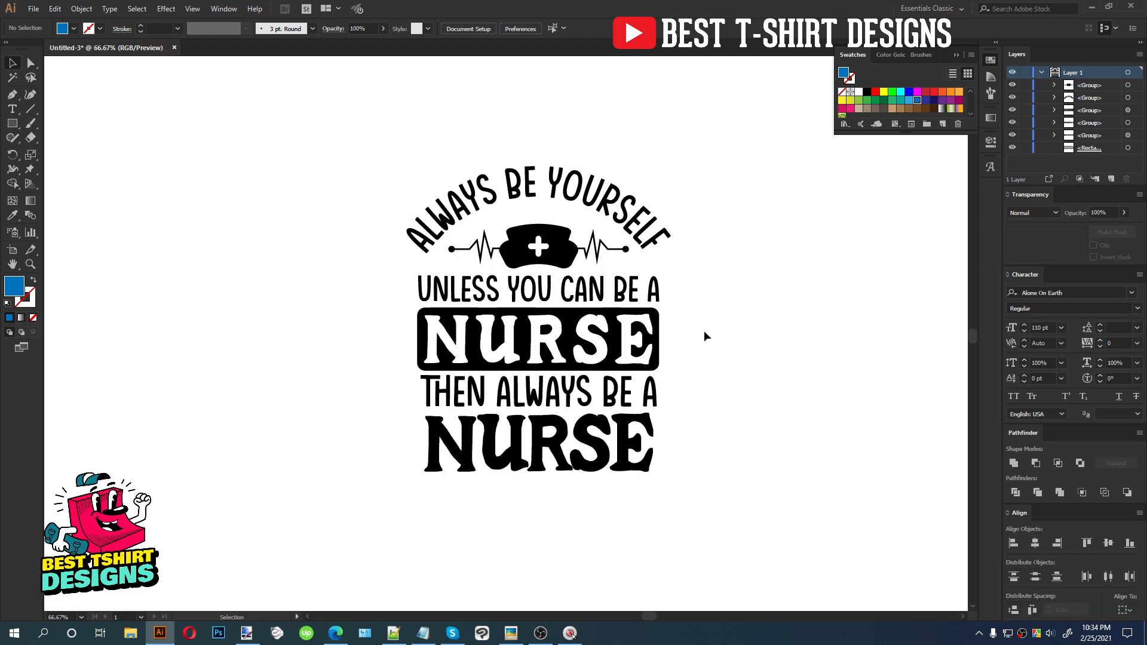
key(ctrl)
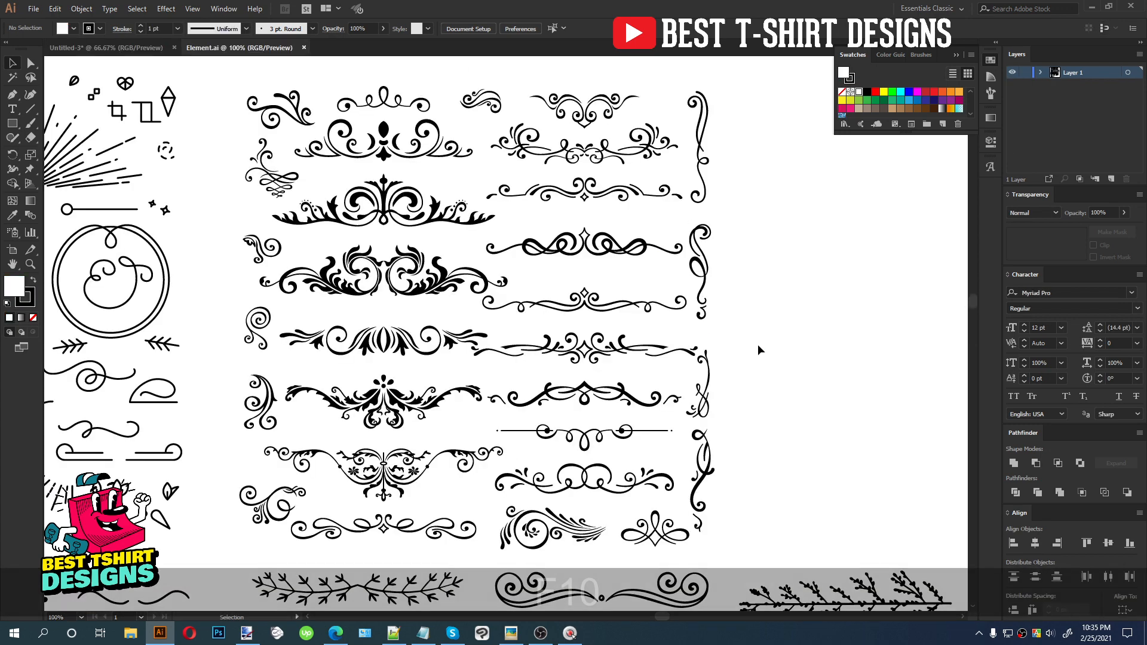
key(F10)
scroll(758, 349, down, 1)
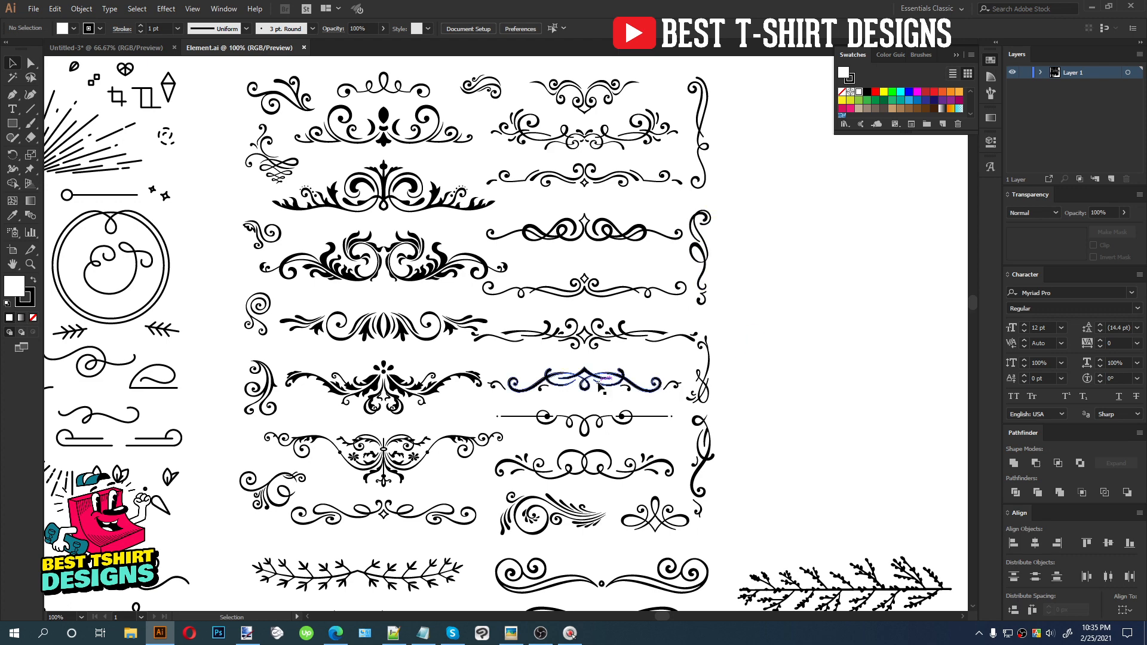
Copy a vertical flourish ornament from Element.ai and paste it into the nurse design
click(425, 512)
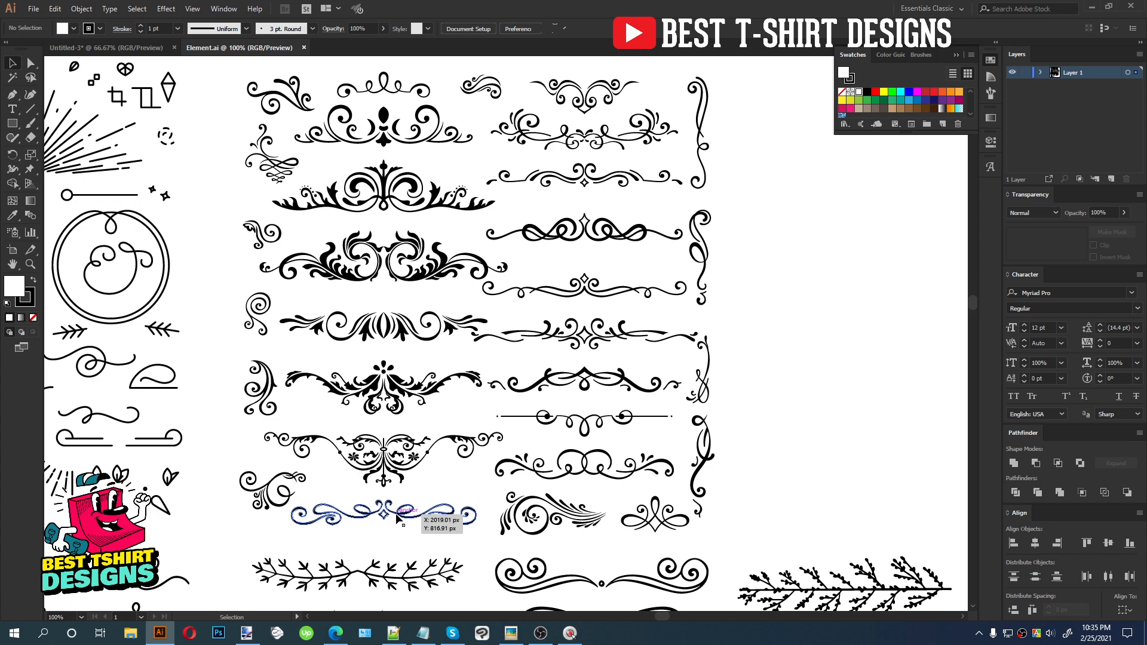
click(702, 248)
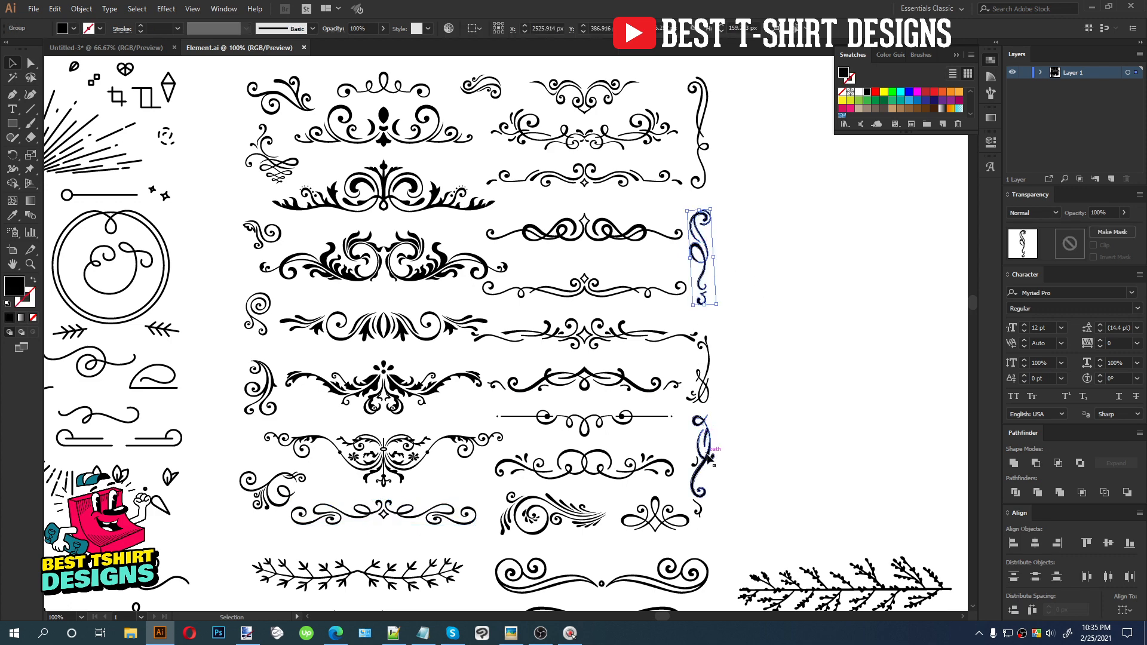
click(707, 459)
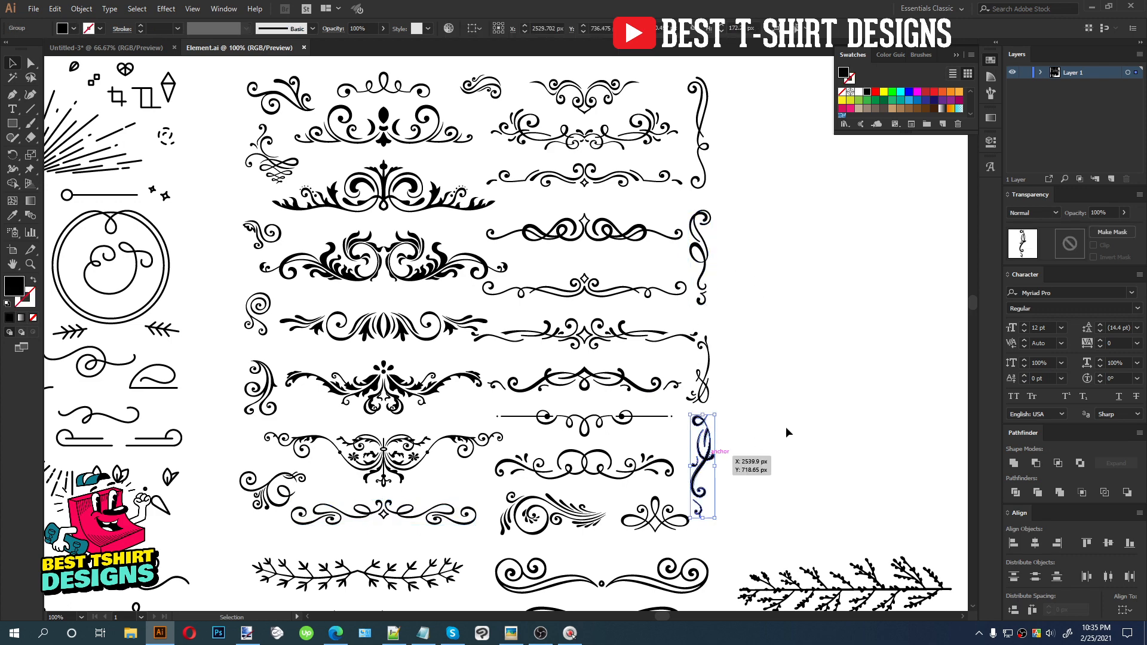
key(ctrl+c)
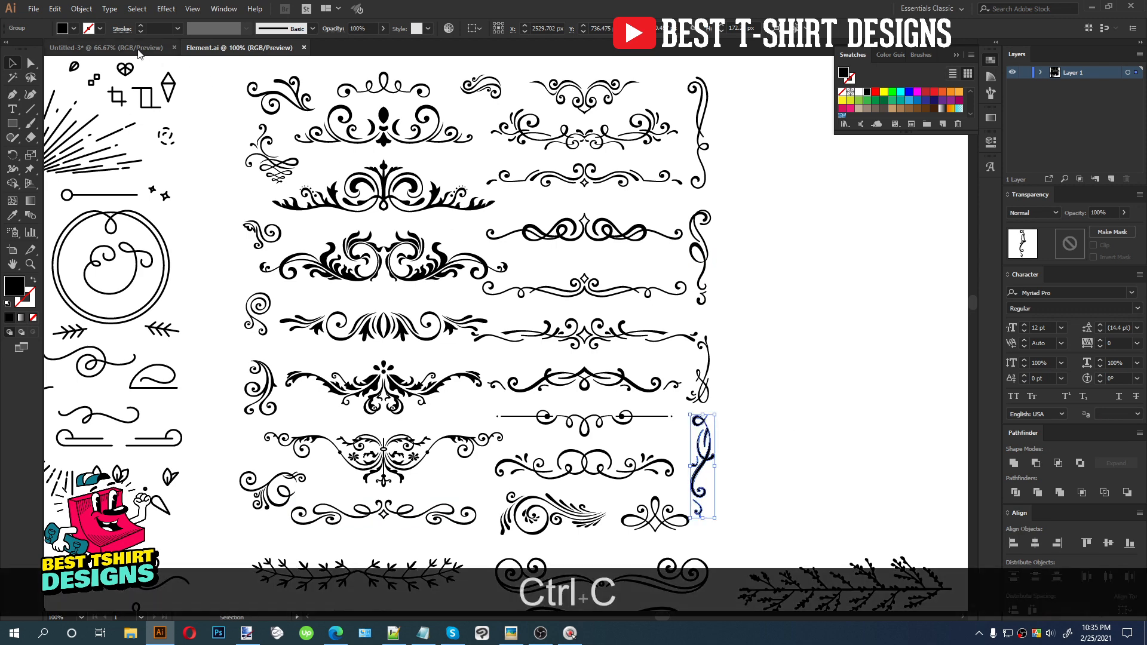
click(139, 48)
key(ctrl+v)
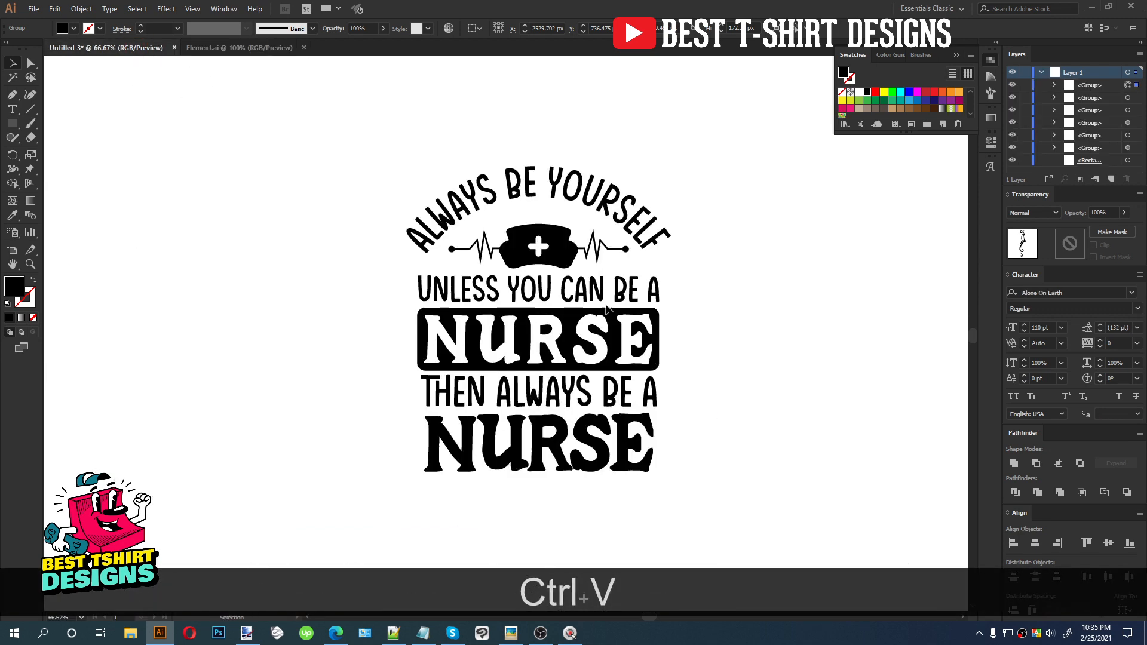
Place the flourish to the left of the UNLESS YOU CAN BE A line
drag(521, 327, 401, 357)
scroll(413, 358, up, 1)
scroll(388, 276, down, 2)
Duplicate the flourish below the first one and reflect the copy across the horizontal axis
drag(391, 232, 395, 361)
right_click(394, 358)
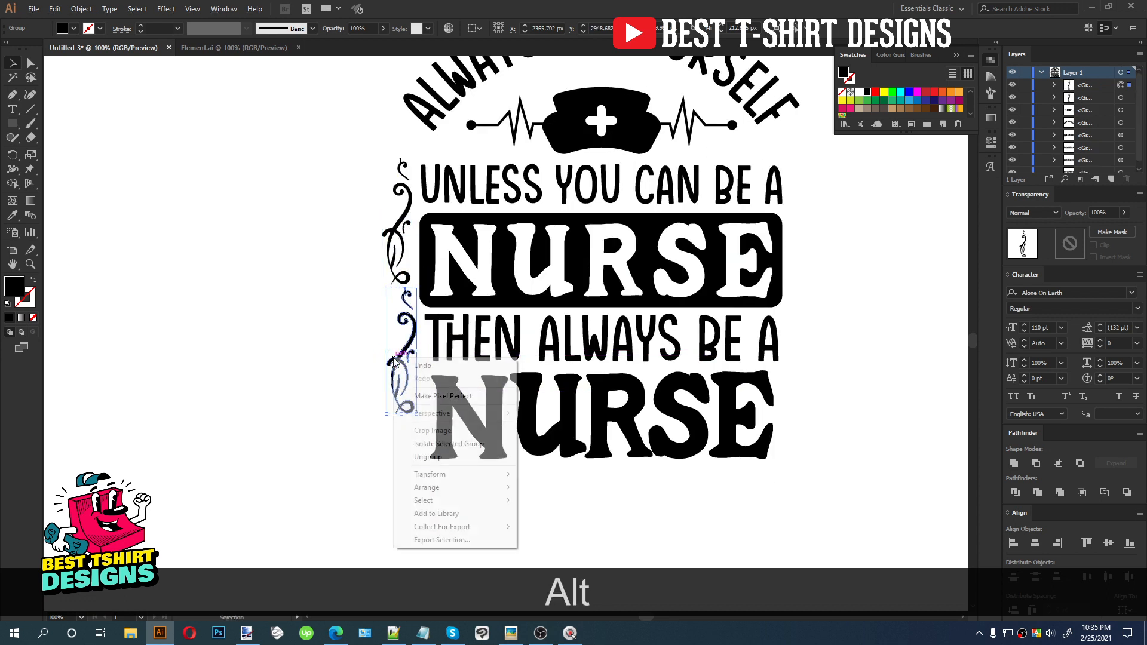
mouse_move(446, 476)
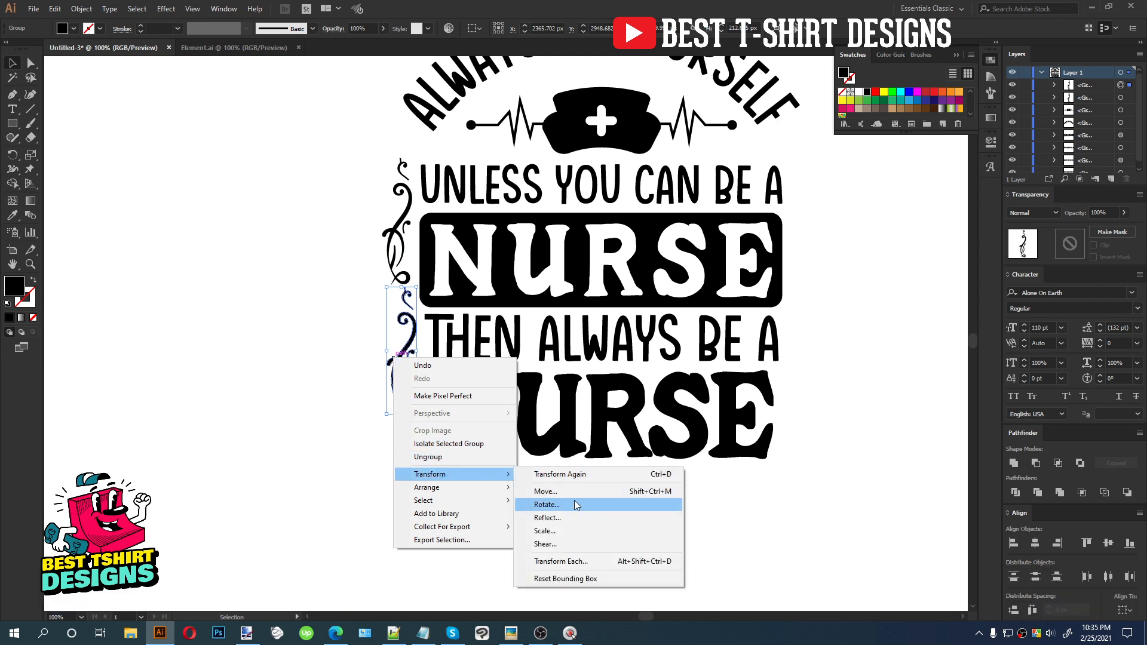
click(574, 520)
drag(320, 230, 191, 214)
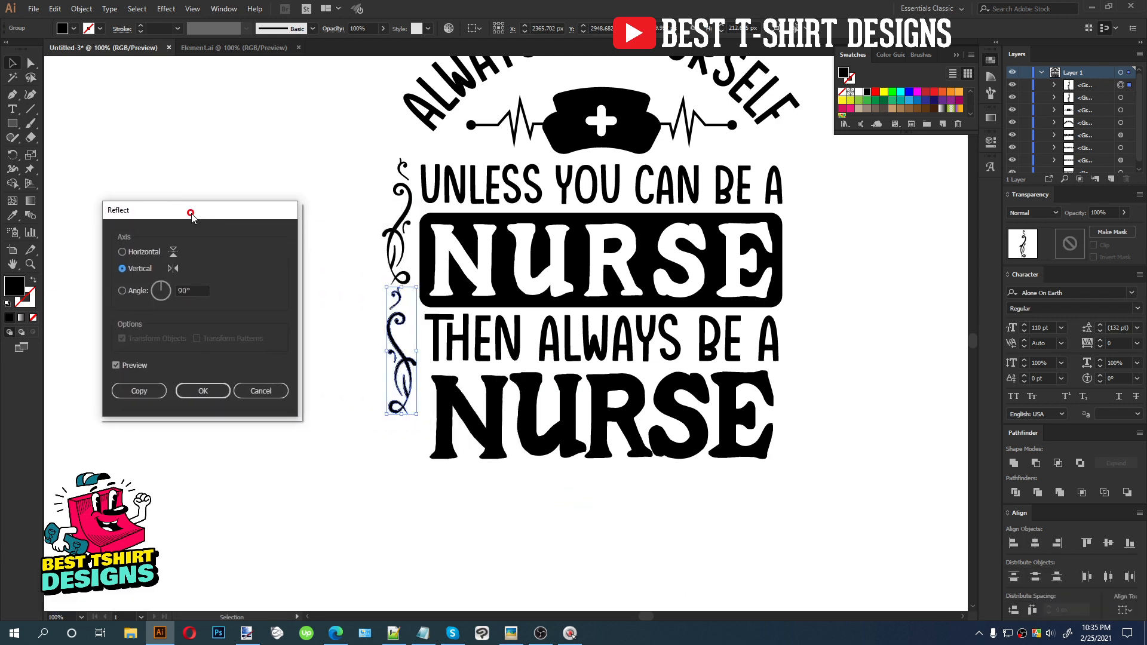
click(142, 254)
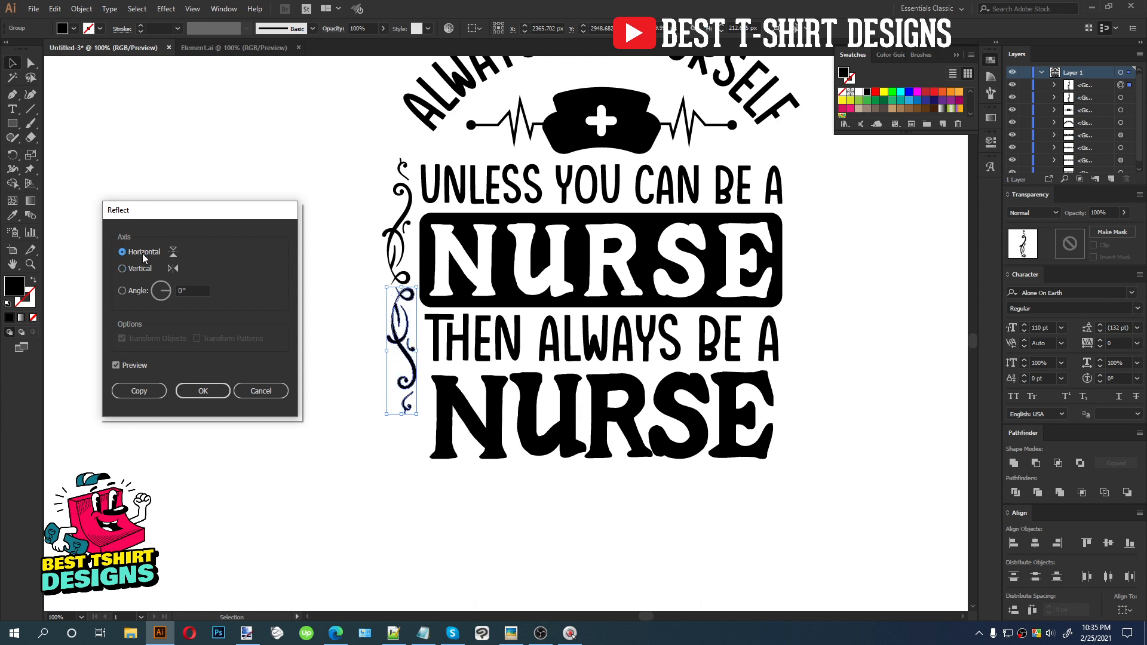
click(196, 392)
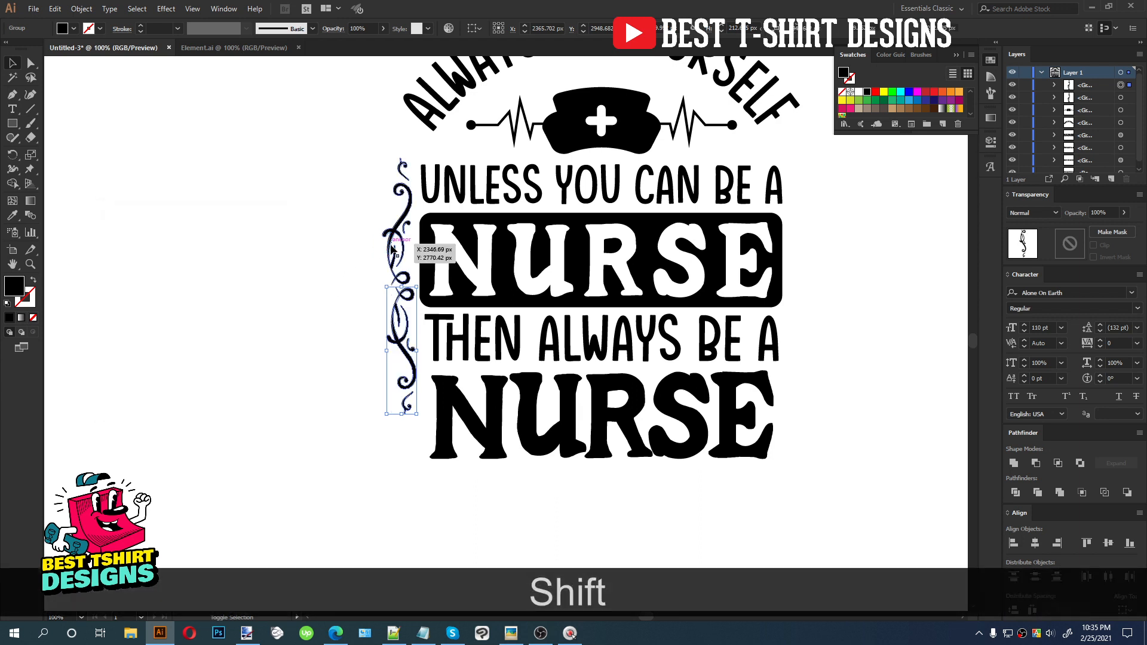
Center-align the two stacked flourishes and move the pair to the left edge of the text block
shift+click(387, 285)
click(511, 30)
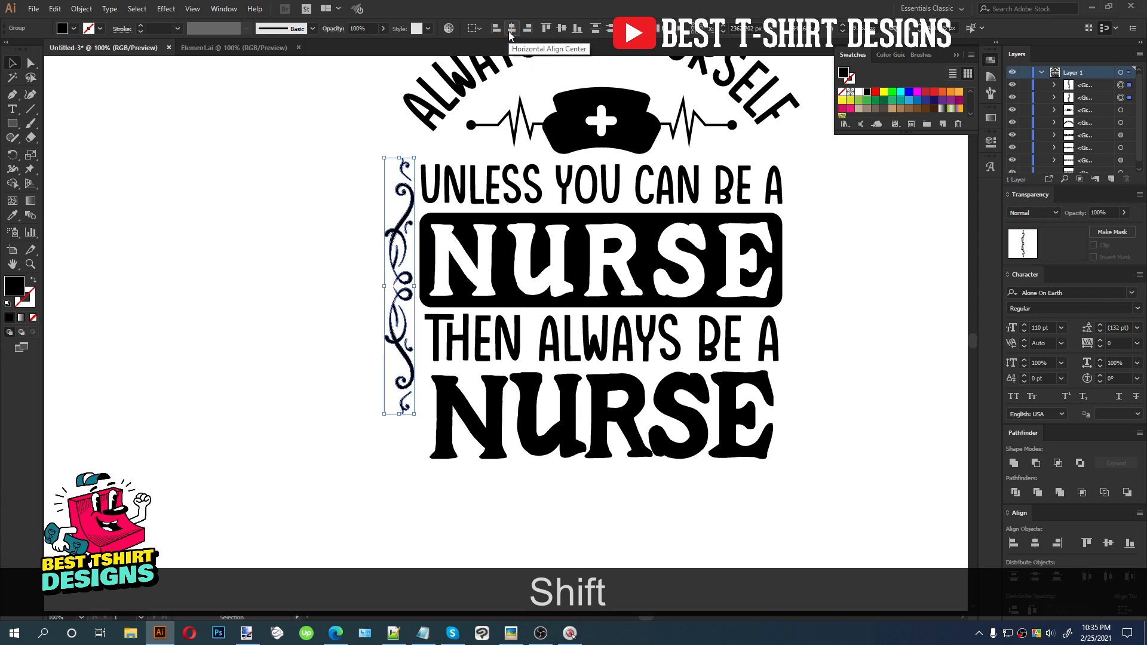
drag(399, 413, 401, 460)
drag(391, 301, 300, 293)
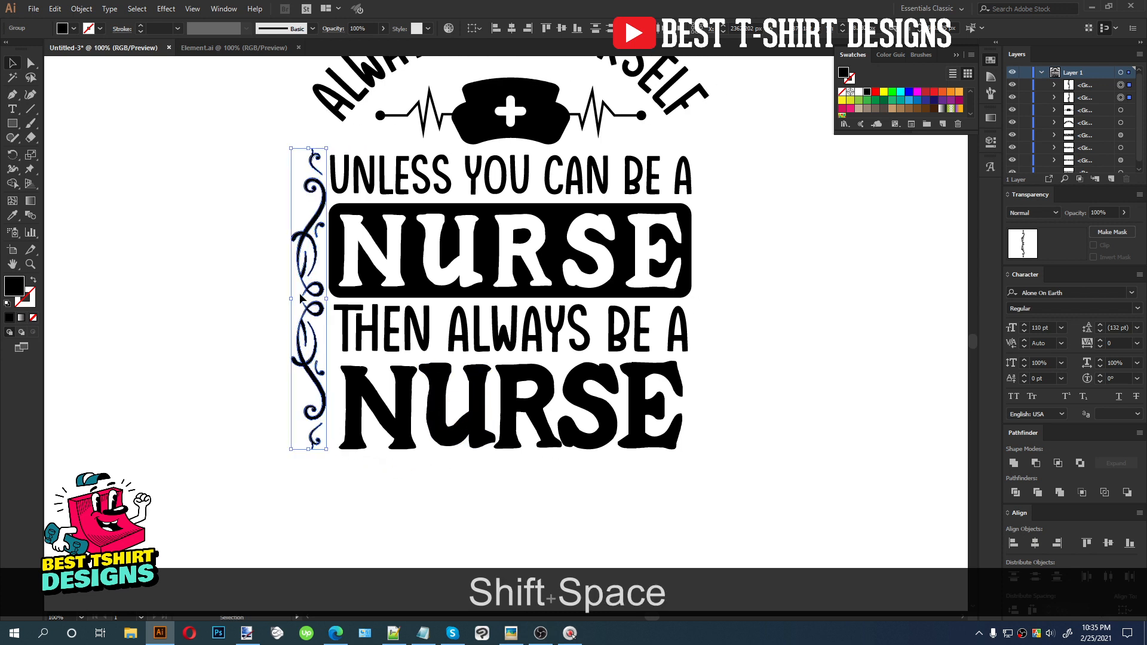
key(Left)
key(Left)
key(Left)
key(Left)
key(Left)
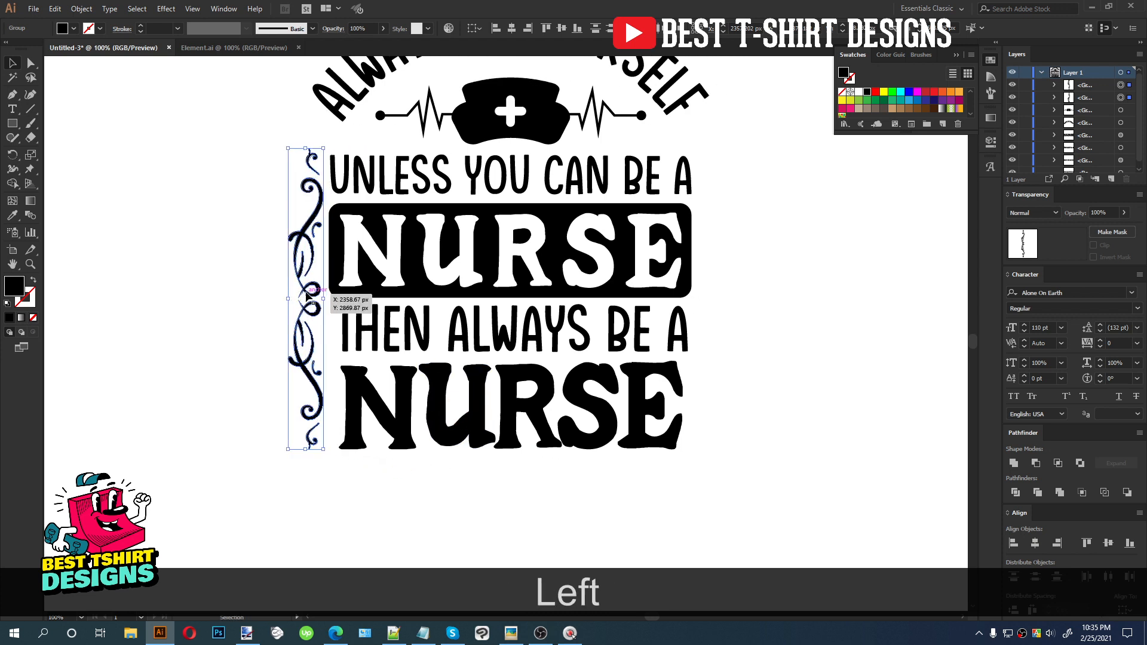
Copy the flourish pair to the right side of the text block and reflect the copy vertically
drag(310, 295, 715, 296)
right_click(715, 295)
mouse_move(755, 394)
click(855, 439)
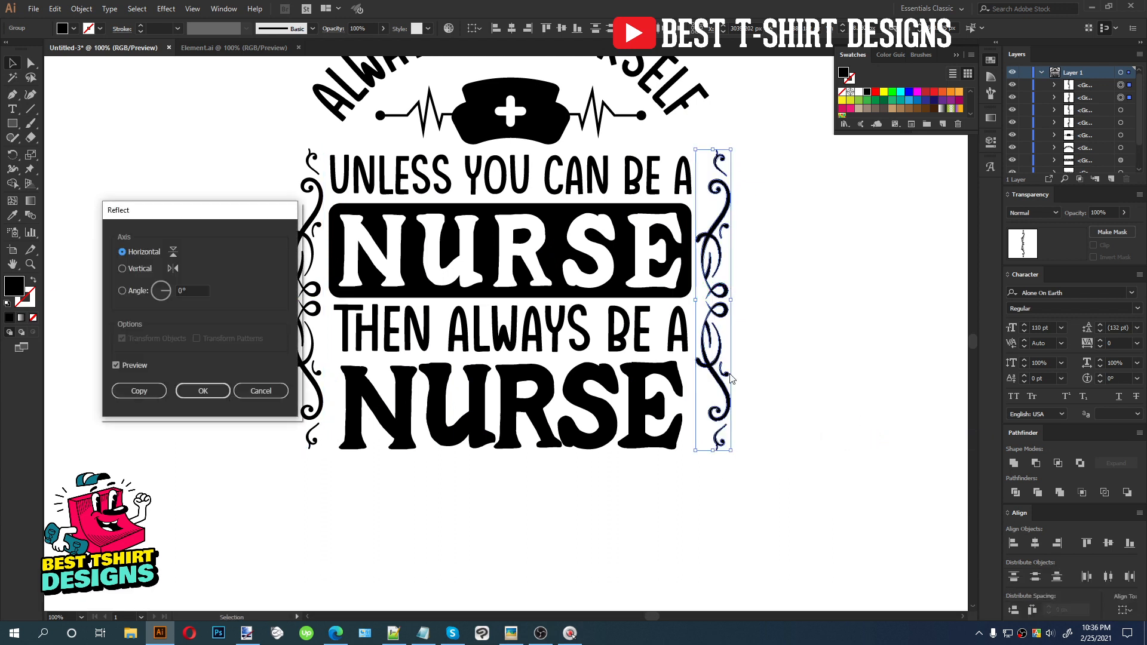
click(138, 269)
click(192, 392)
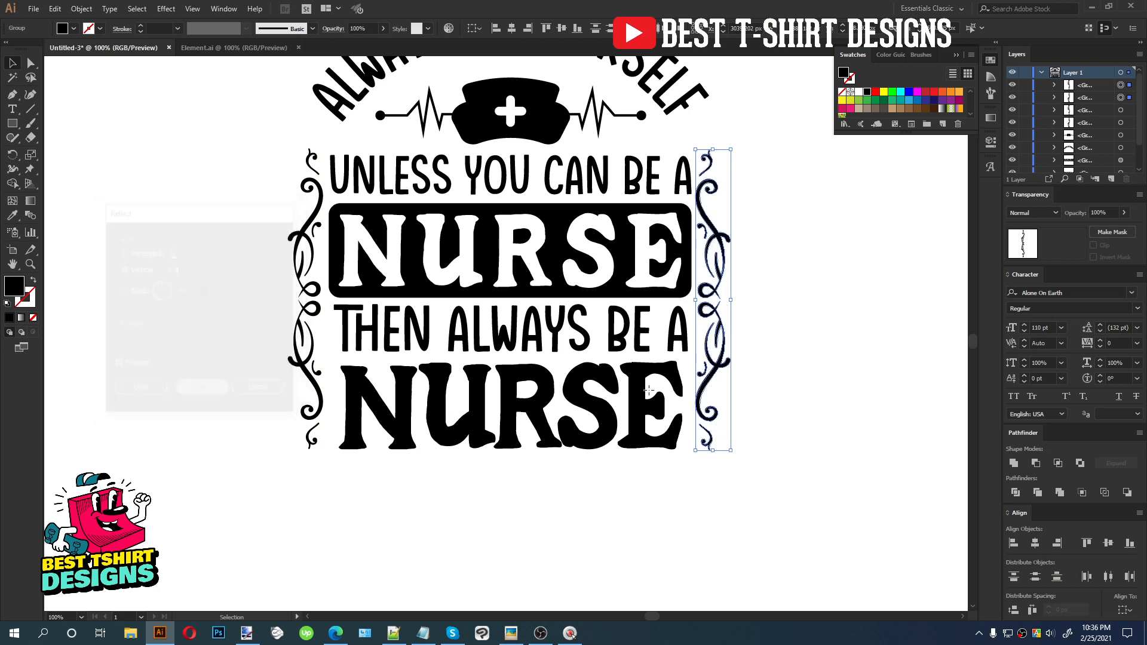
Group the right flourish pair and group the left flourish pair
key(ctrl+g)
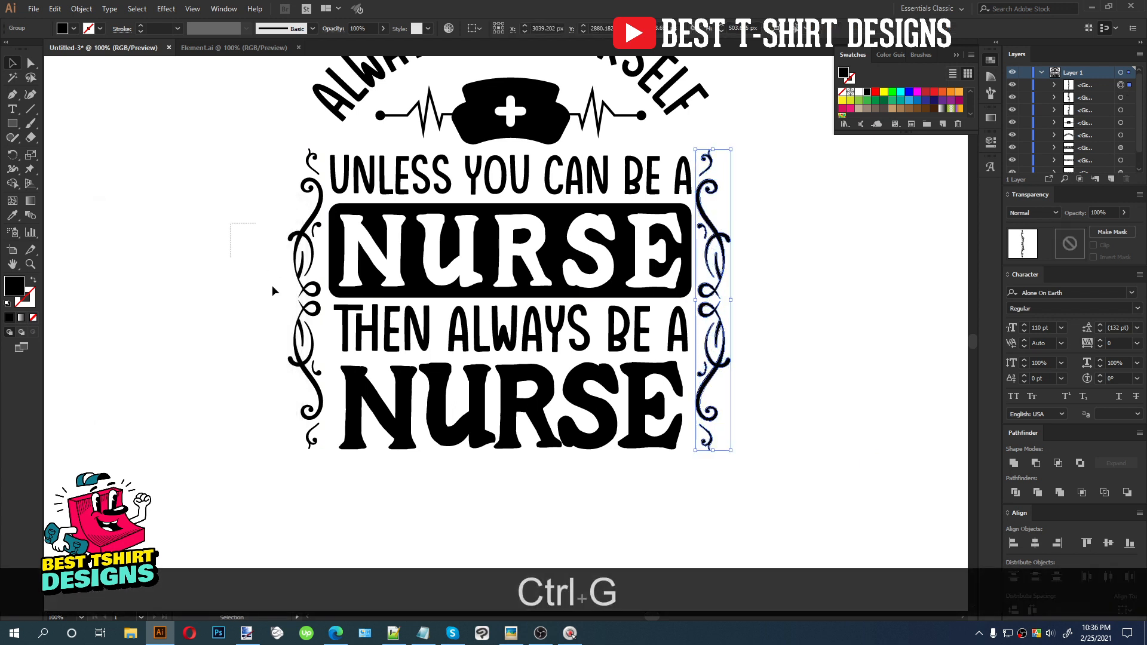
drag(317, 363, 318, 363)
key(ctrl+g)
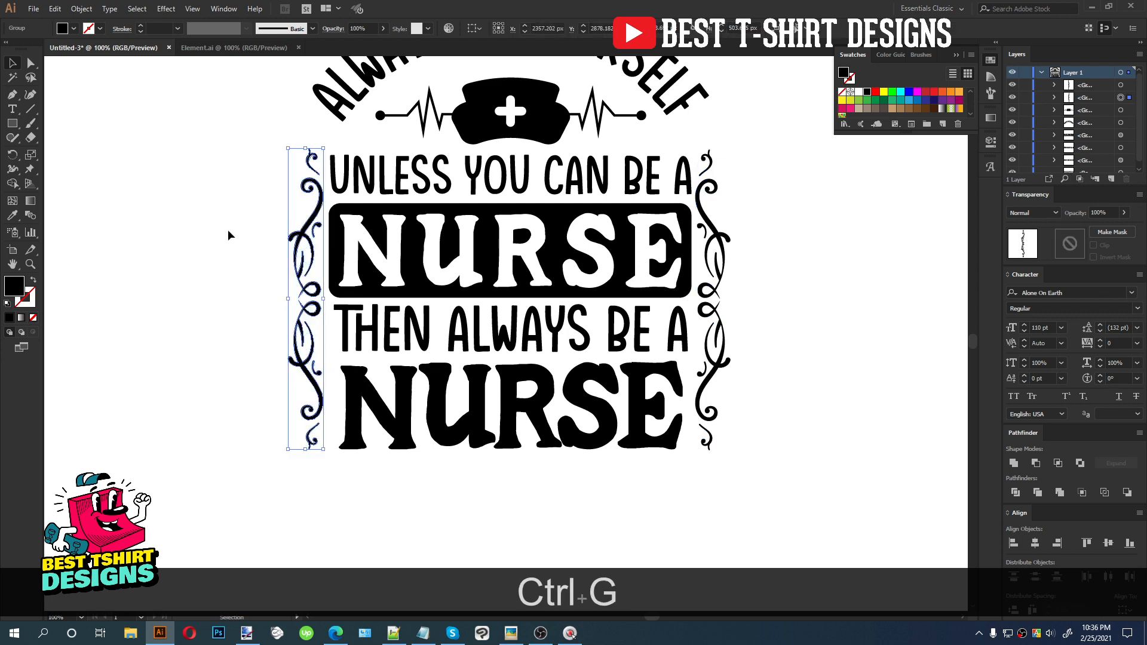
Left-align the stacked text lines and the NURSE box
drag(501, 441, 522, 476)
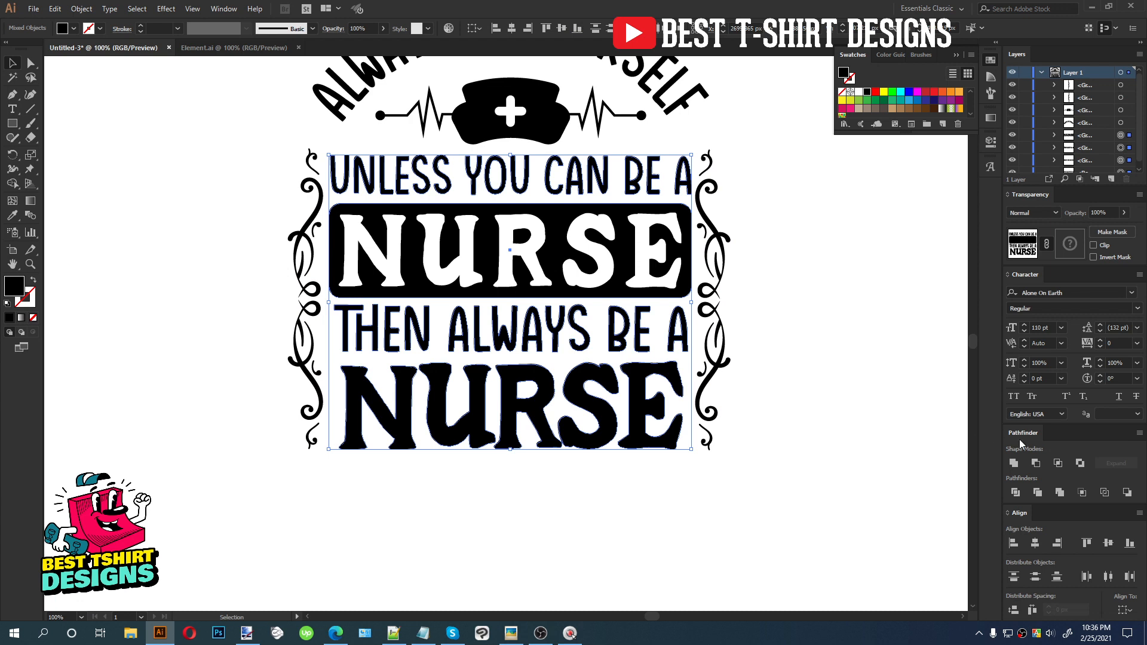
click(1033, 611)
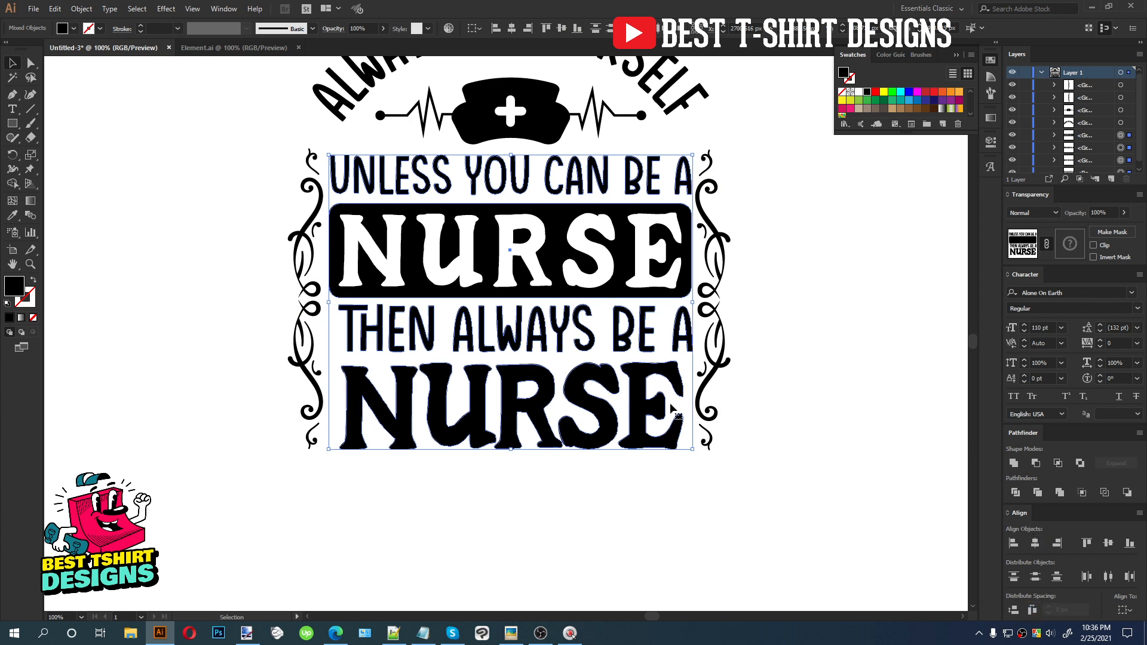
click(497, 30)
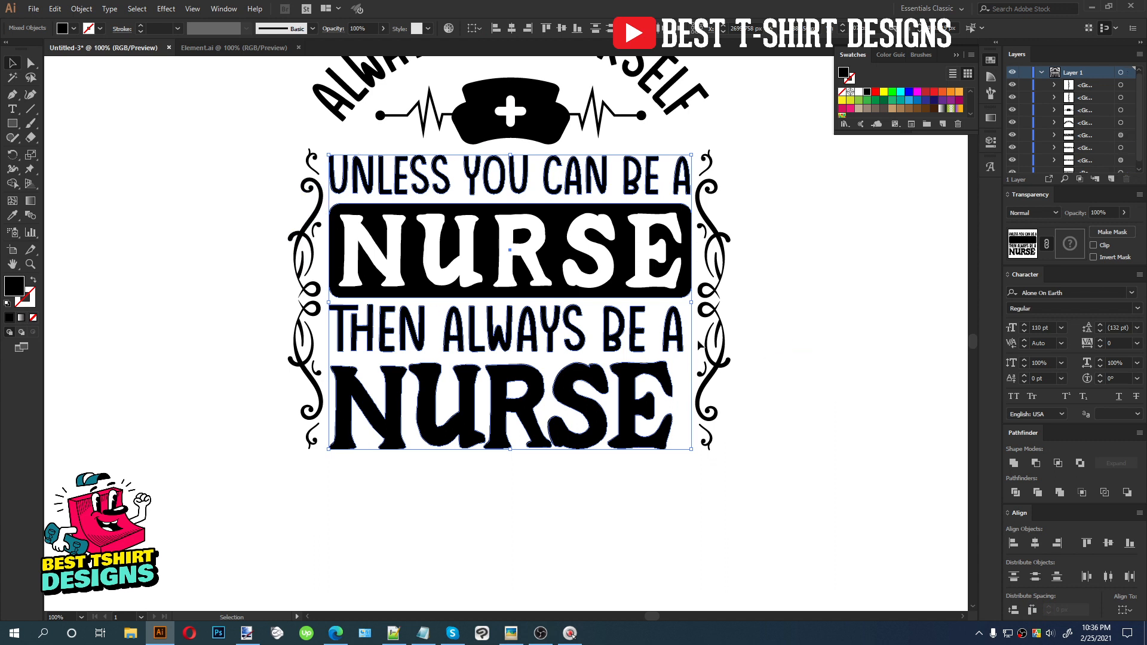
Stretch THEN ALWAYS BE A and the bottom NURSE to the full width of the lines above, then distribute the lines evenly
click(683, 332)
drag(683, 330, 692, 332)
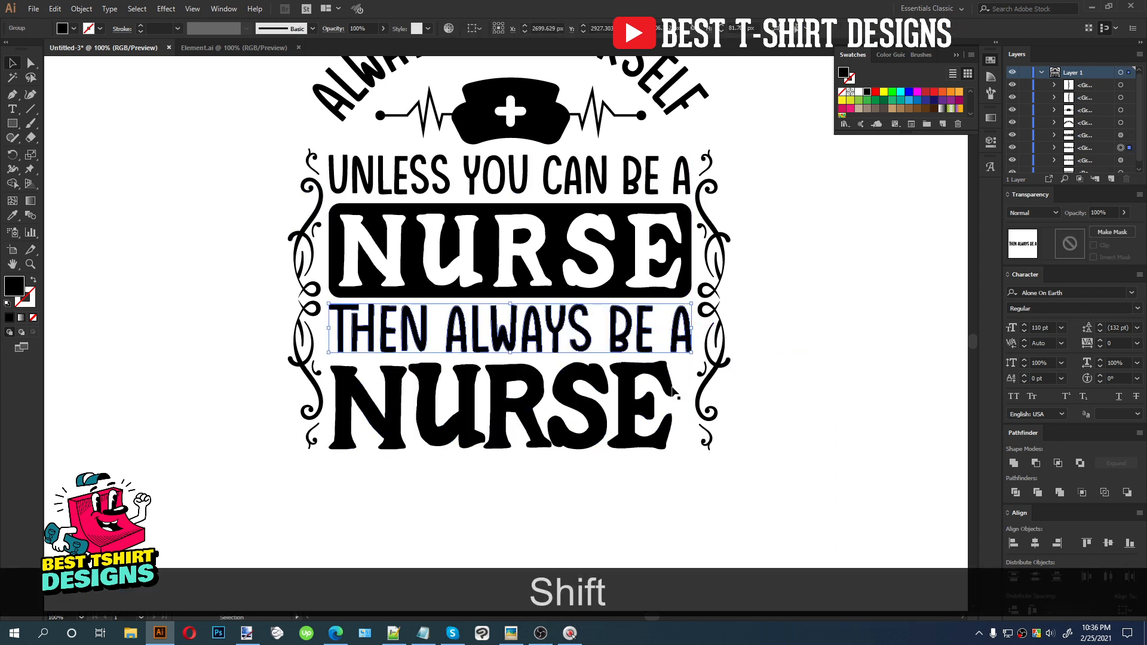
click(675, 405)
drag(675, 405, 691, 405)
drag(586, 494, 465, 174)
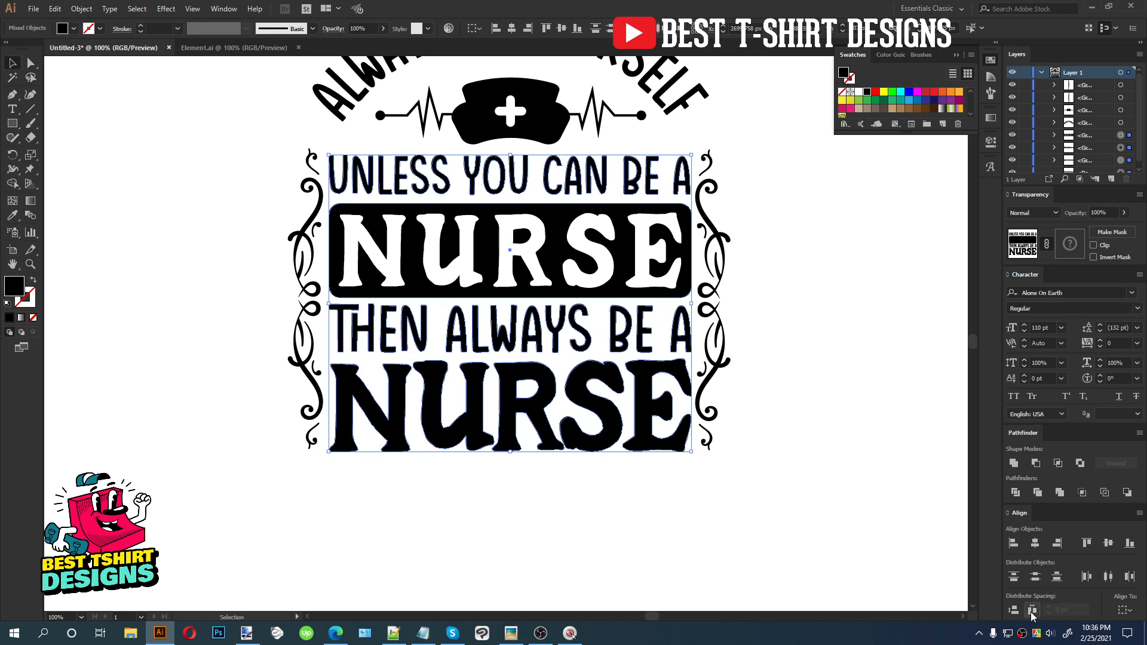
click(1032, 611)
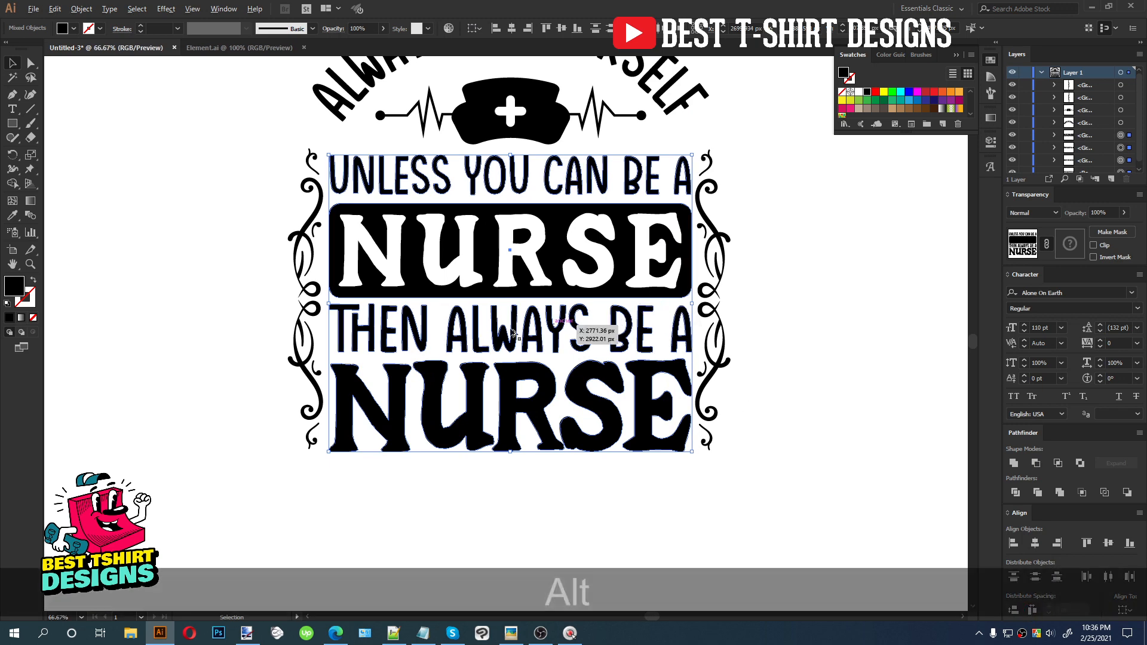
Group the stacked text lines and align them vertically centered with the side flourishes
scroll(512, 330, down, 1)
key(ctrl+g)
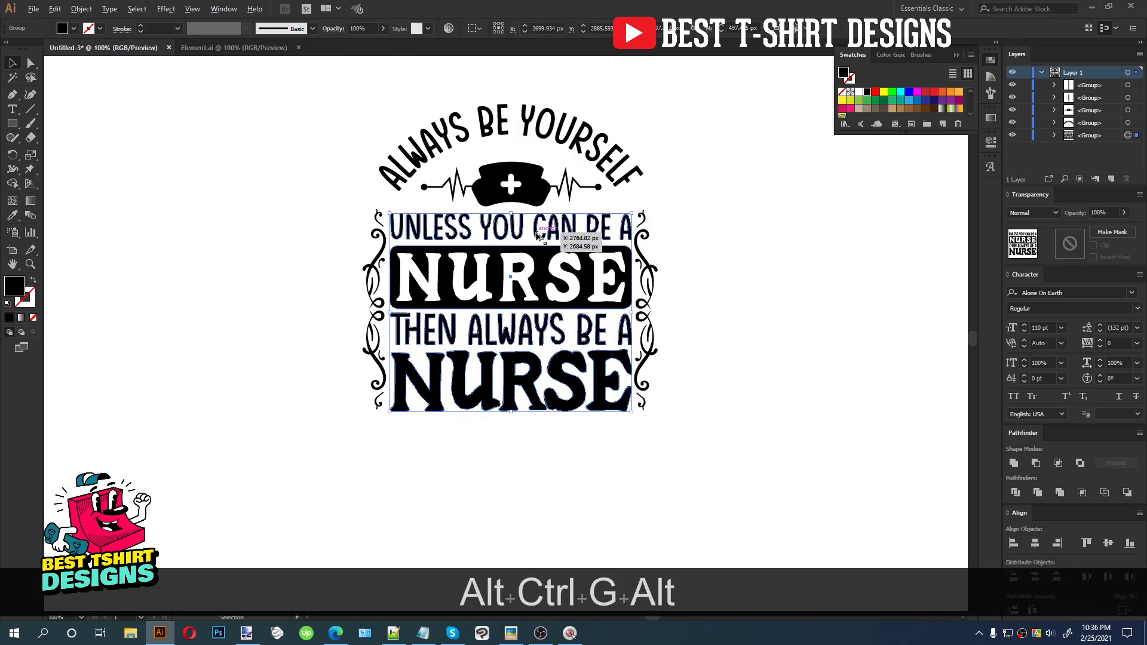
scroll(535, 232, up, 1)
drag(680, 351, 679, 353)
drag(754, 368, 334, 263)
click(753, 369)
scroll(753, 371, down, 1)
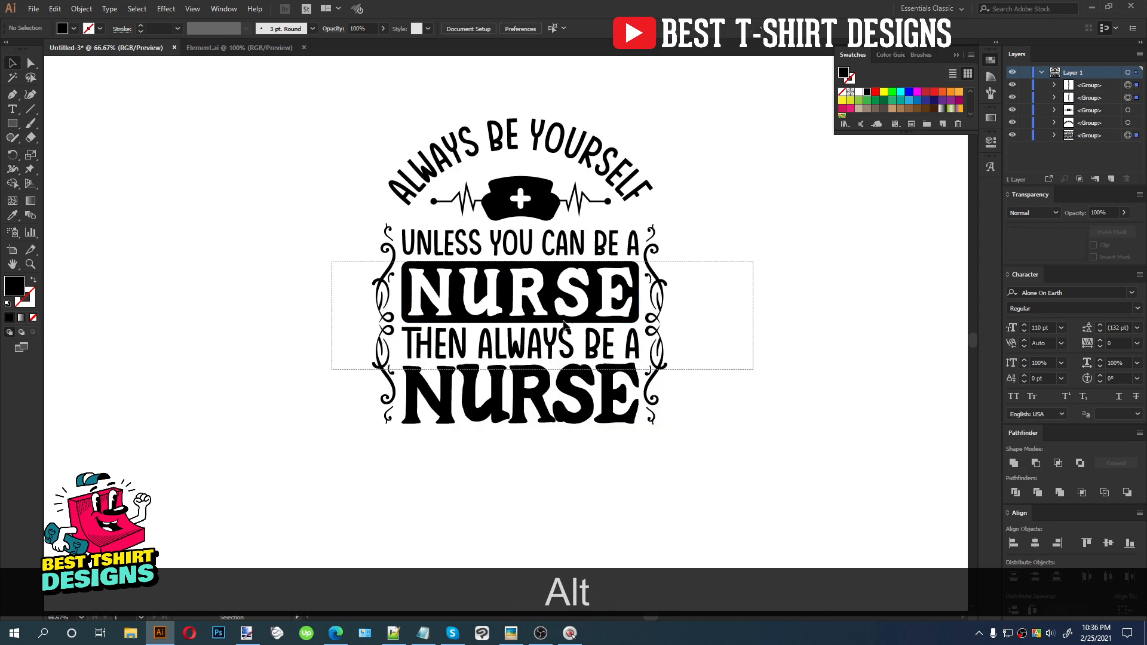
click(560, 28)
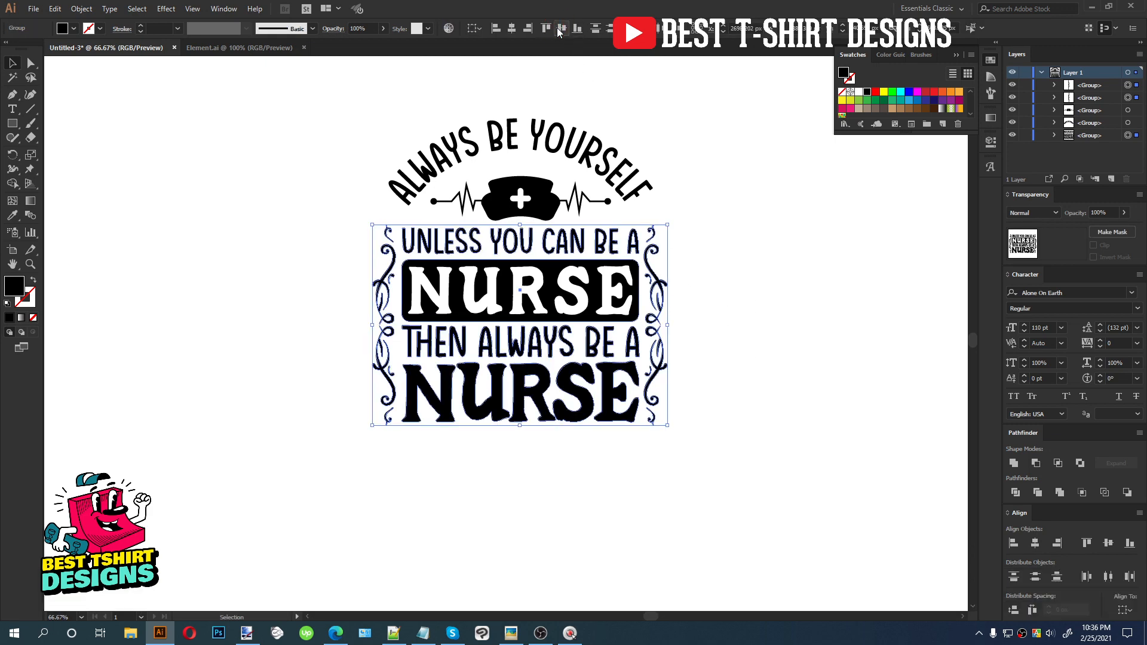
click(742, 371)
Copy a side flourish, rotate it horizontal and place it beneath the bottom NURSE
alt+scroll(662, 362, up, 1)
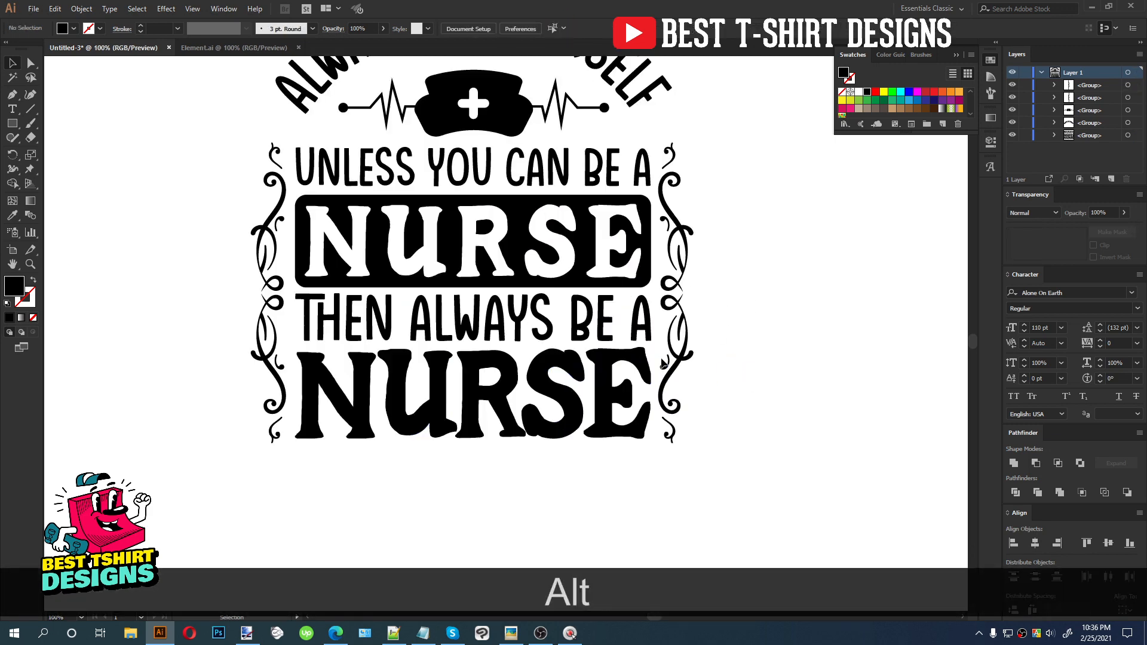
drag(682, 284, 461, 481)
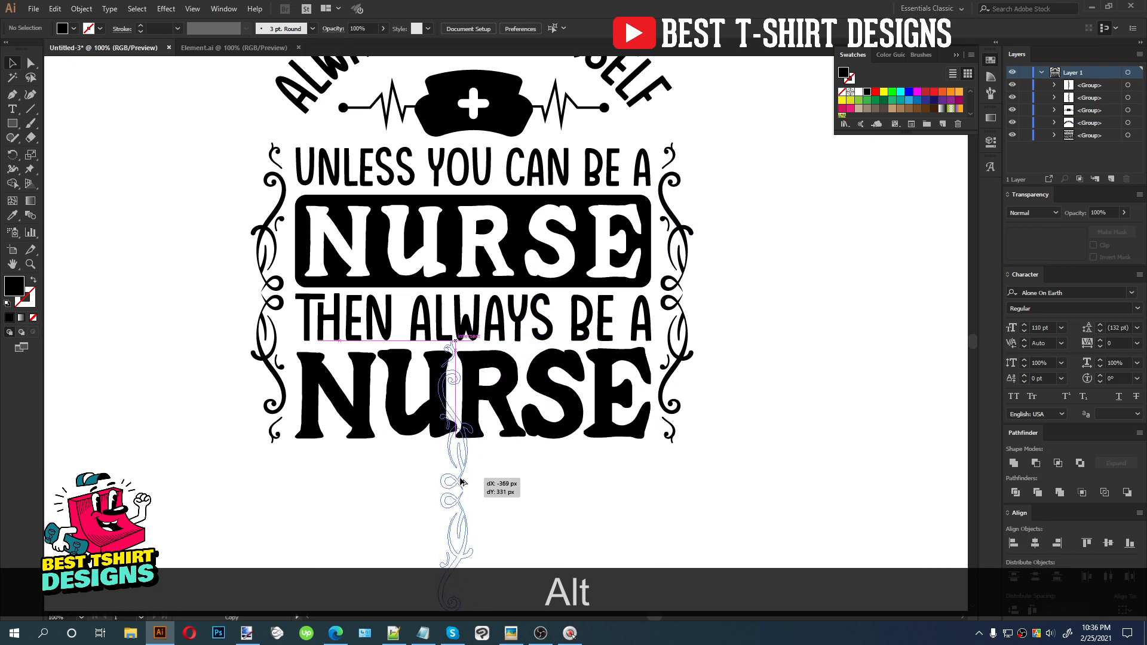
drag(477, 336, 534, 468)
key(alt)
scroll(543, 491, down, 1)
click(730, 420)
key(alt)
Copy the bottom flourish above the arched title, rotated 180°
drag(526, 485, 539, 303)
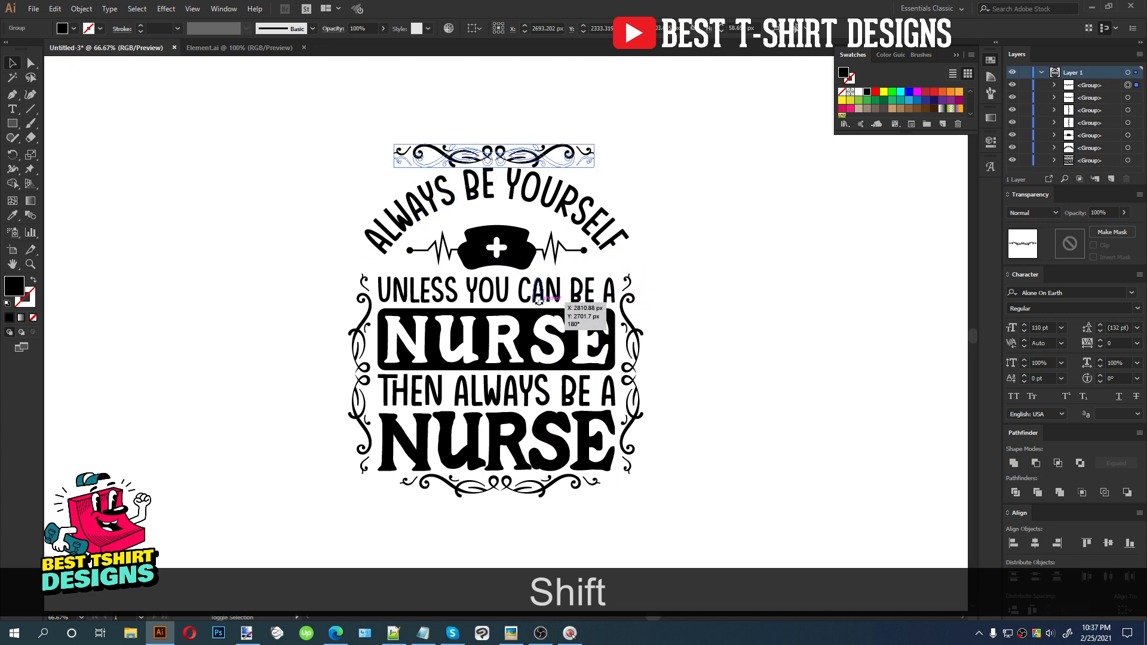
key(Up)
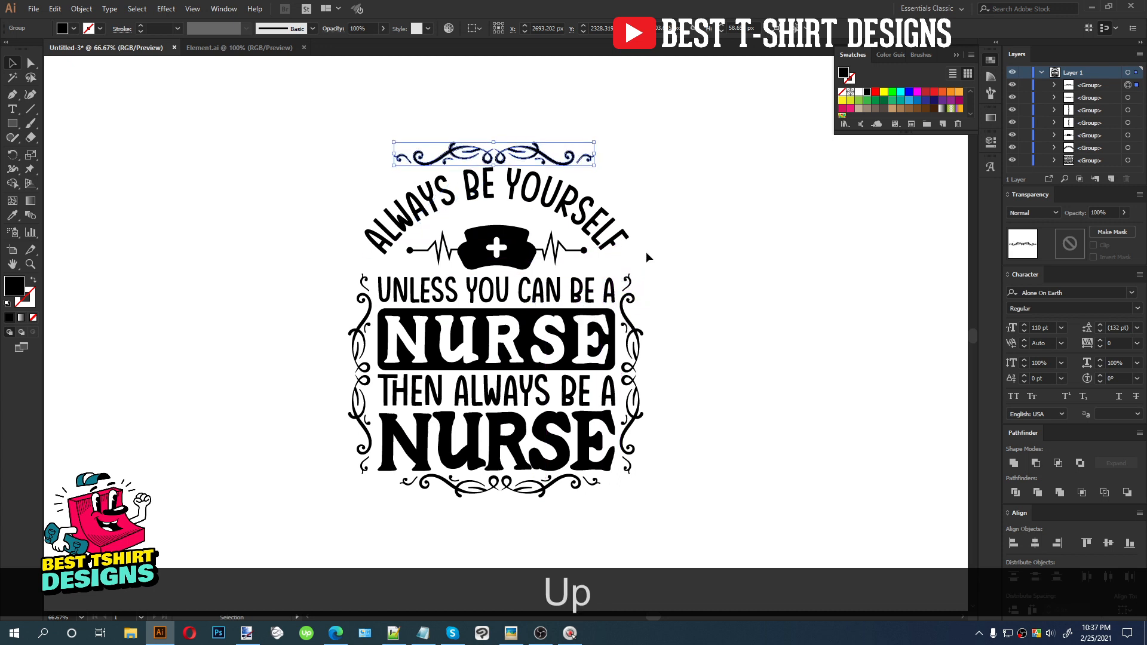
Center all elements of the design horizontally
drag(520, 528, 520, 528)
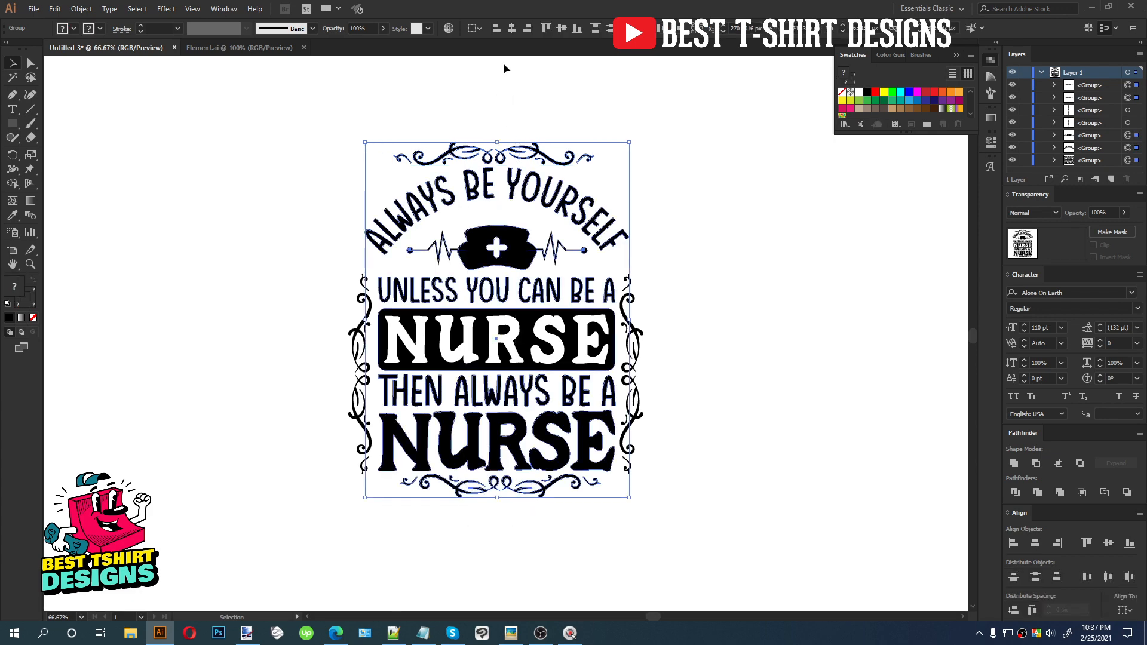
click(512, 29)
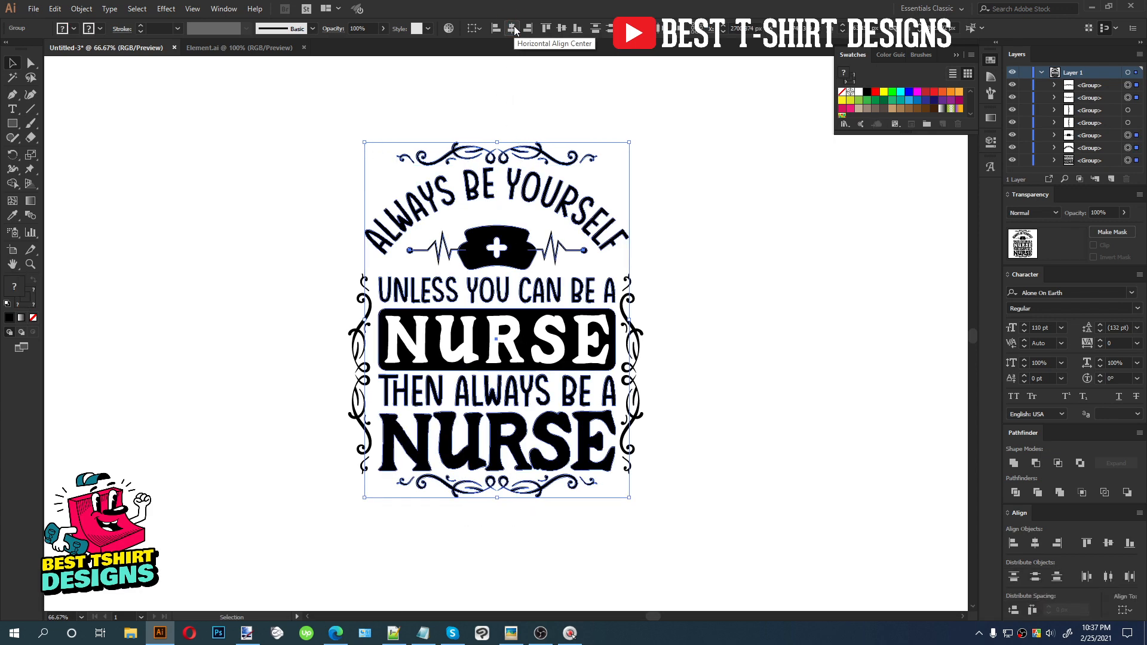
click(487, 113)
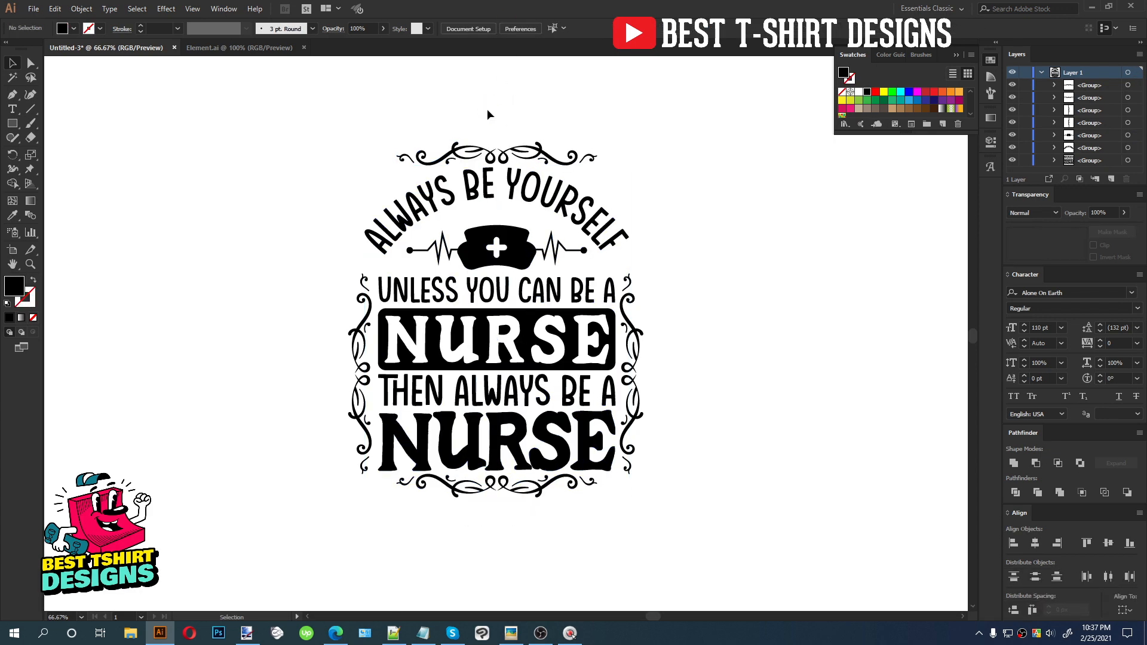
Copy a corner ornament from Element.ai and paste it into the nurse design
scroll(504, 123, up, 1)
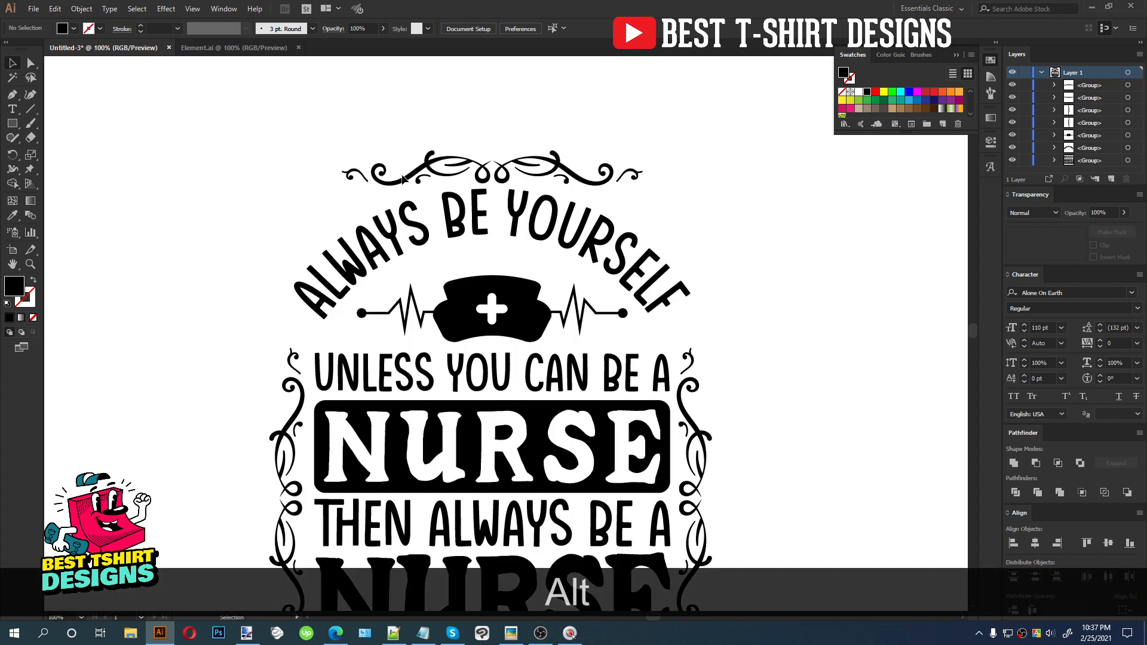
click(234, 47)
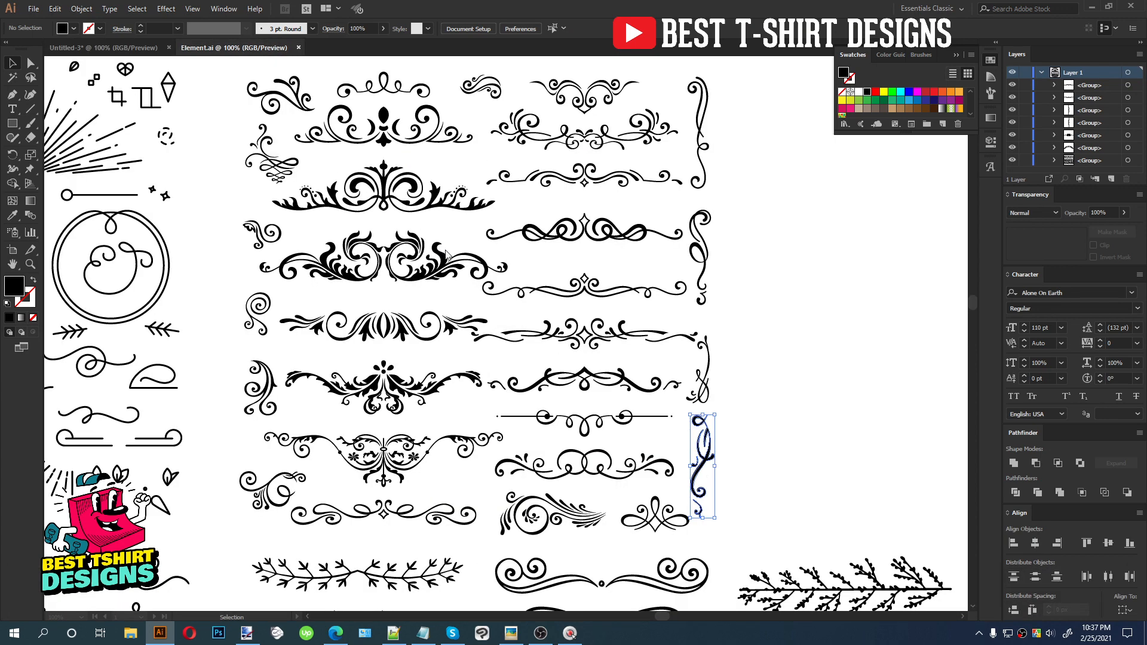
scroll(540, 279, down, 1)
scroll(541, 279, down, 3)
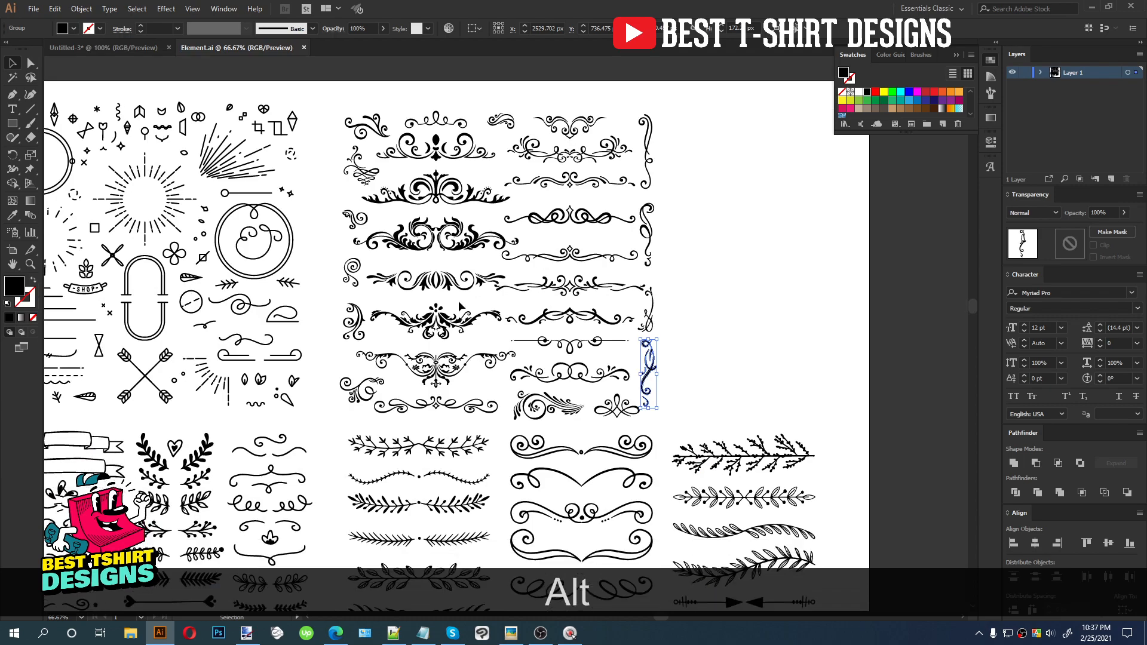
drag(426, 357, 664, 360)
mouse_move(268, 454)
mouse_down()
mouse_move(471, 400)
mouse_move(460, 220)
mouse_up()
drag(376, 520, 366, 306)
mouse_move(361, 467)
mouse_down()
mouse_move(358, 345)
mouse_move(333, 185)
mouse_move(346, 185)
mouse_up()
drag(404, 410, 411, 306)
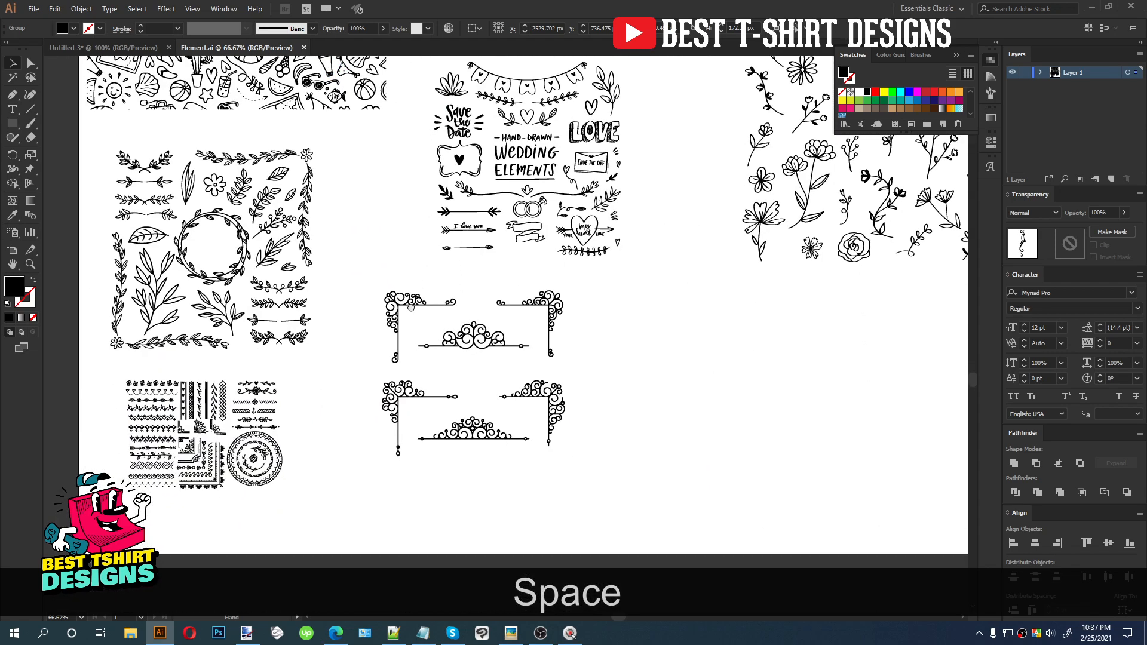
key(alt)
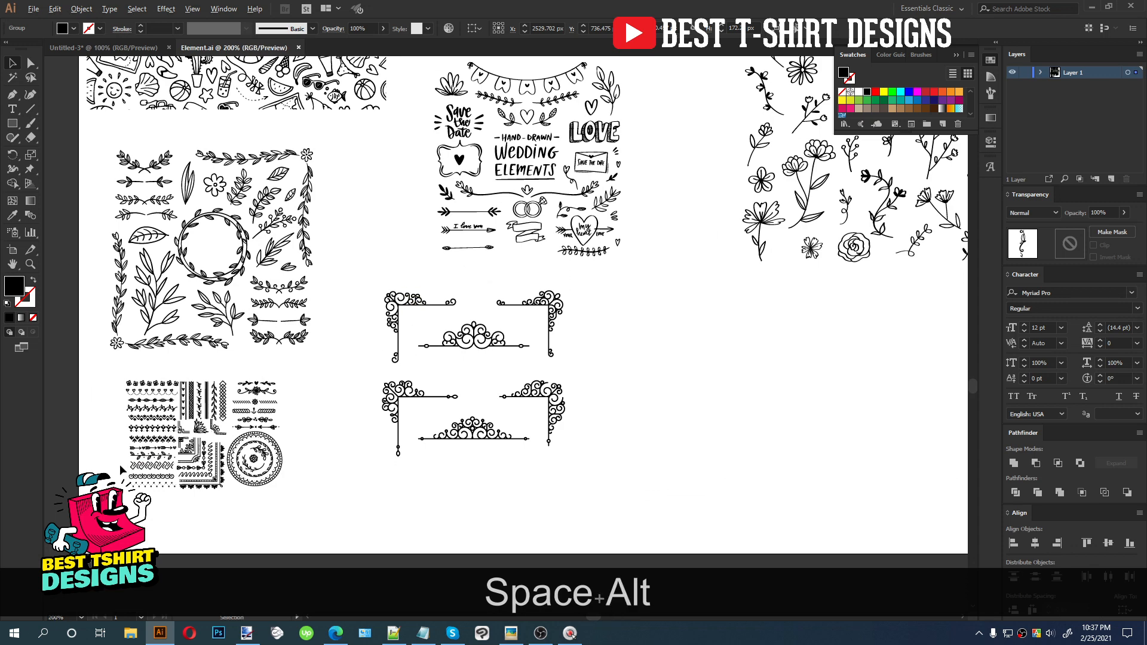
scroll(121, 470, up, 3)
click(334, 413)
ctrl+click(338, 417)
key(ctrl+c)
click(134, 48)
key(ctrl+v)
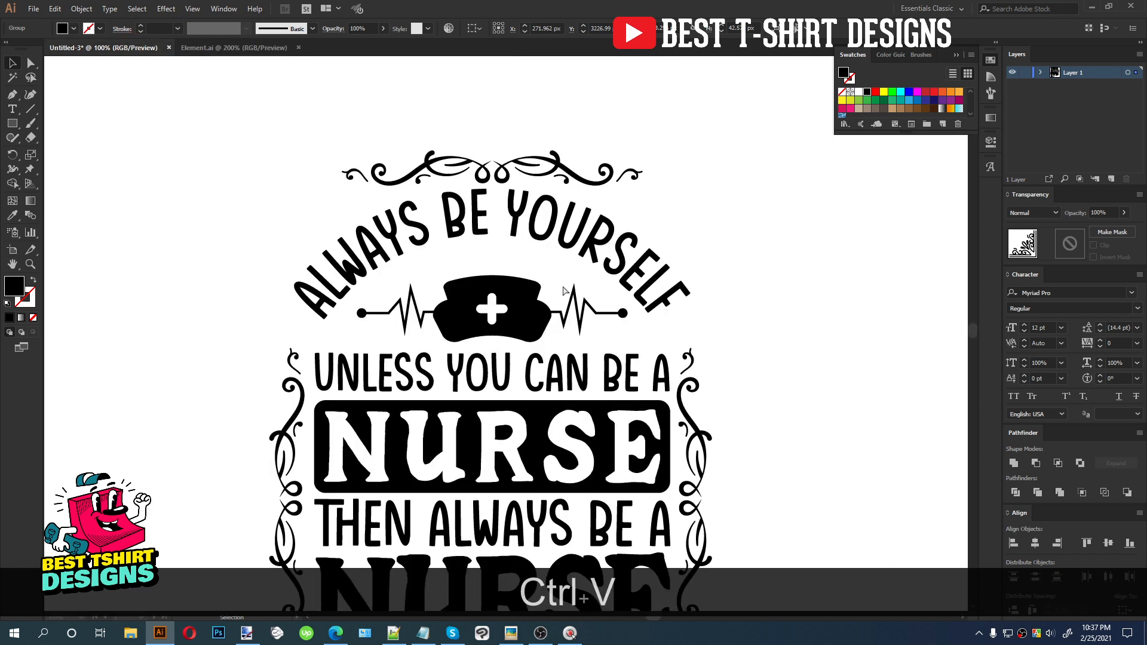
Resize the pasted corner ornament and place copies at the top-right and top-left corners of the design
drag(512, 344, 524, 349)
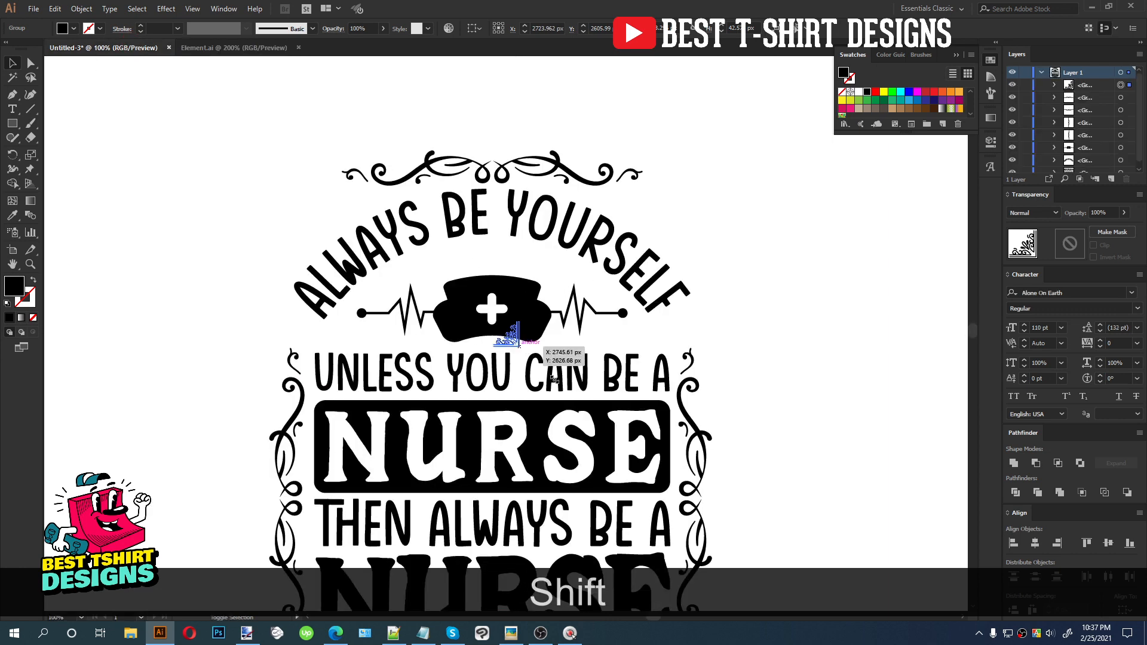
drag(553, 378, 553, 309)
key(v)
drag(543, 353, 269, 217)
Reflect the top-left corner ornament vertically and nudge it right into position
right_click(302, 215)
mouse_move(338, 335)
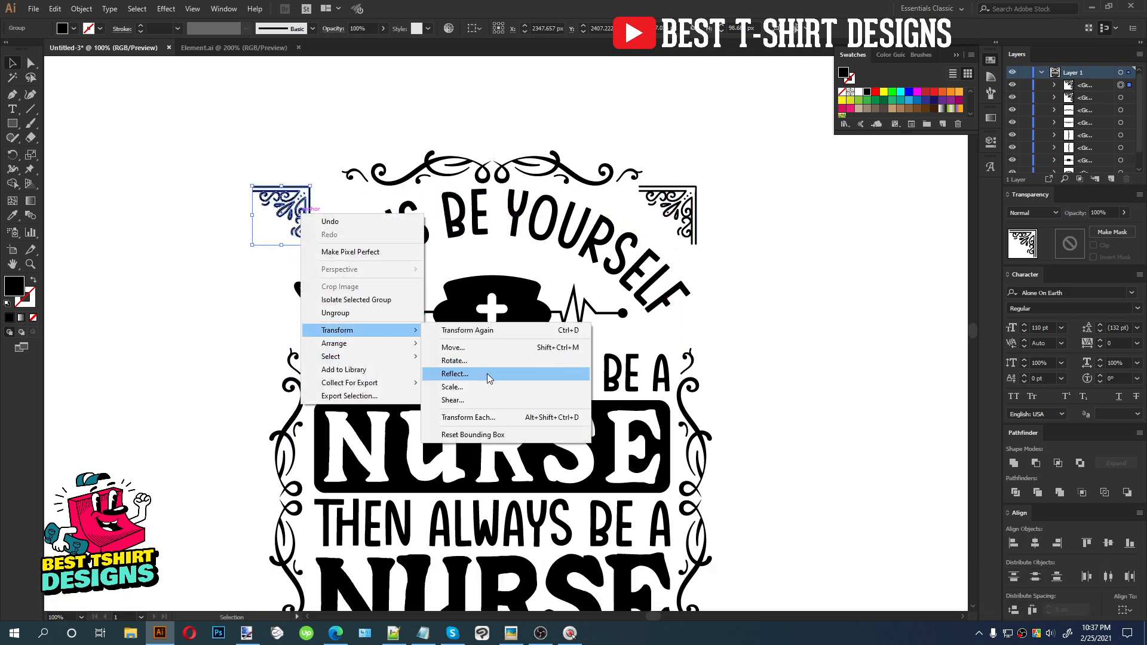
click(487, 375)
click(203, 391)
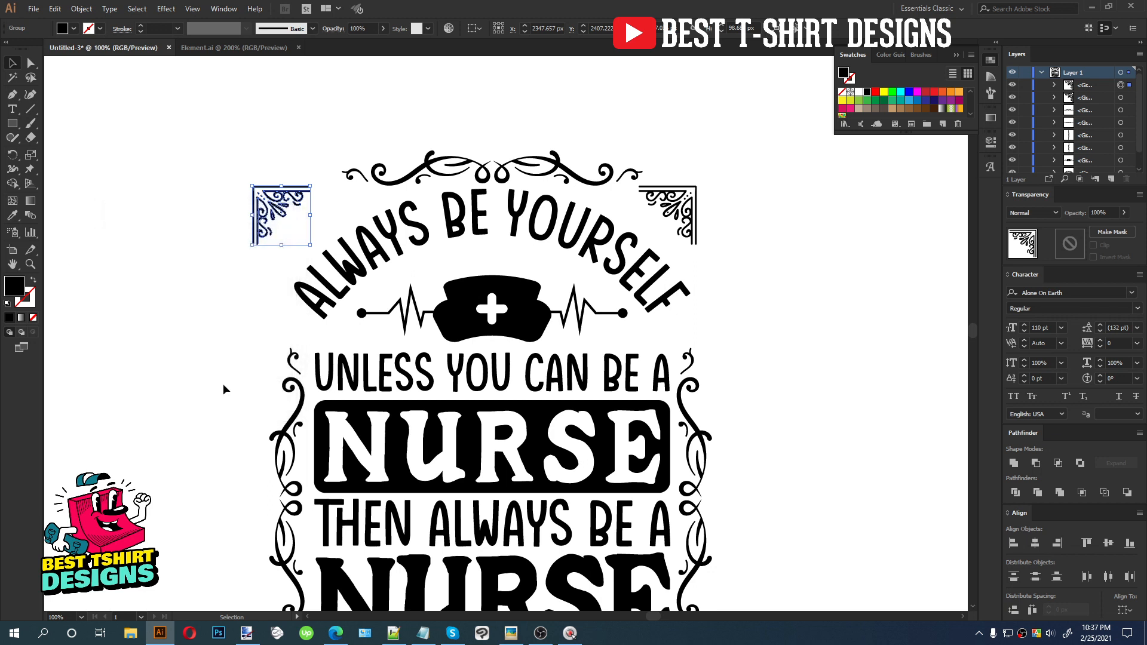
key(Right)
key(Right)
key(Right)
key(Right)
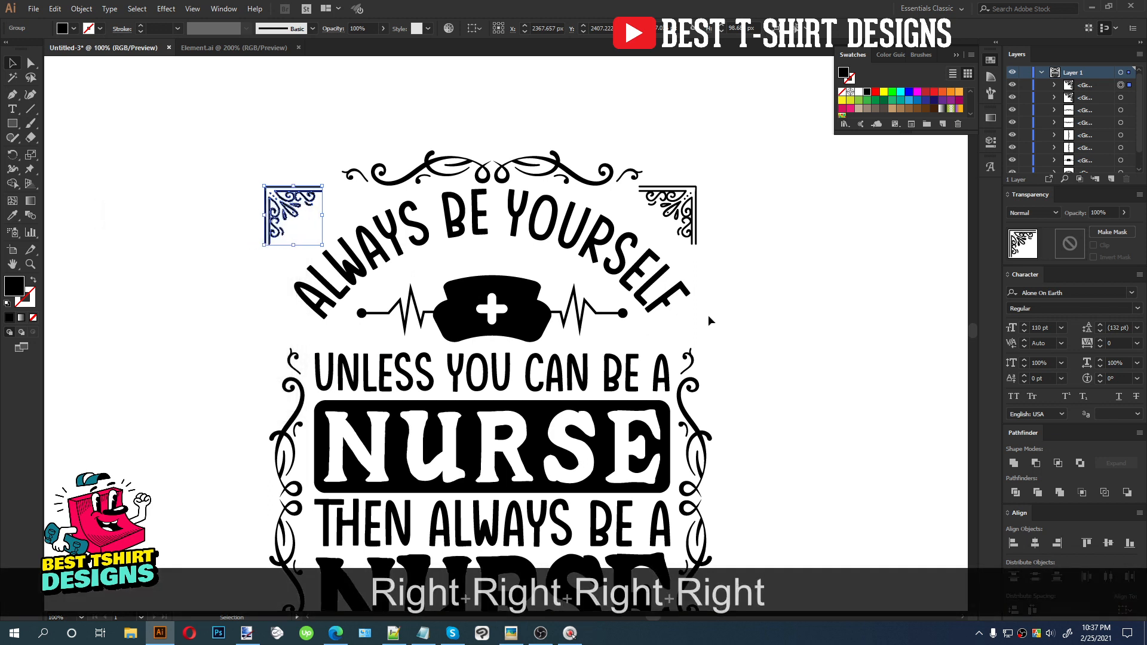
Show the rulers and add a vertical guide along the design's right edge
click(749, 308)
key(ctrl+r)
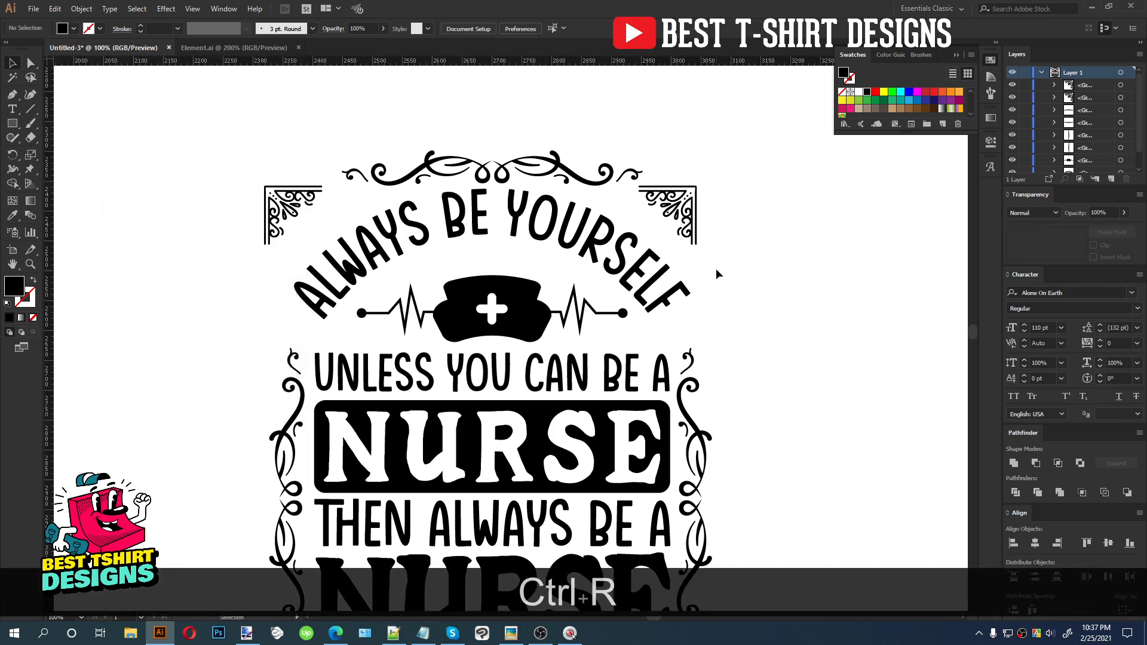
scroll(715, 268, down, 1)
drag(741, 67, 712, 402)
key(alt)
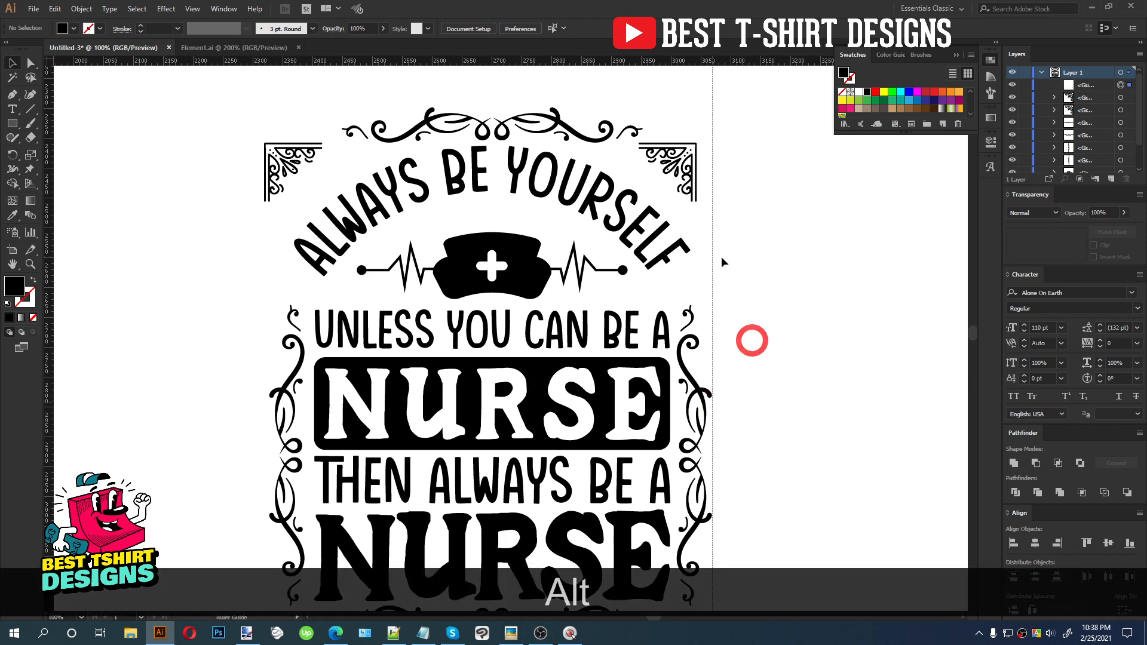
Add a vertical guide along the design's left edge and nudge the top-right corner ornament against the right guide
drag(717, 239, 269, 338)
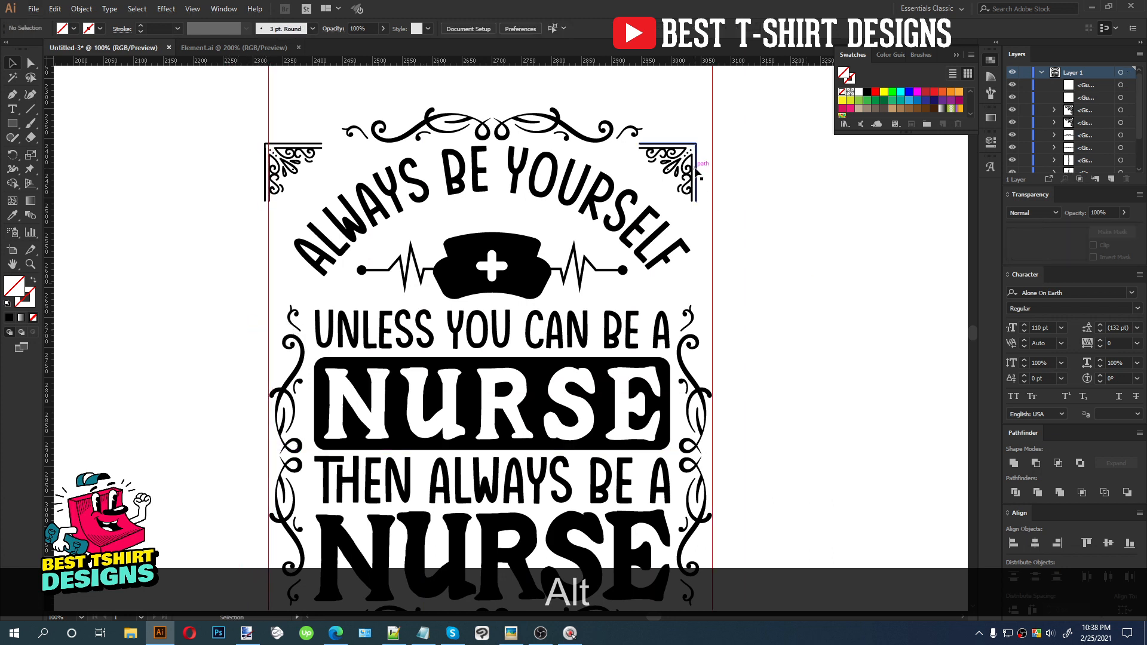
click(693, 169)
key(Right)
key(Right)
key(Right)
key(Right)
key(Right)
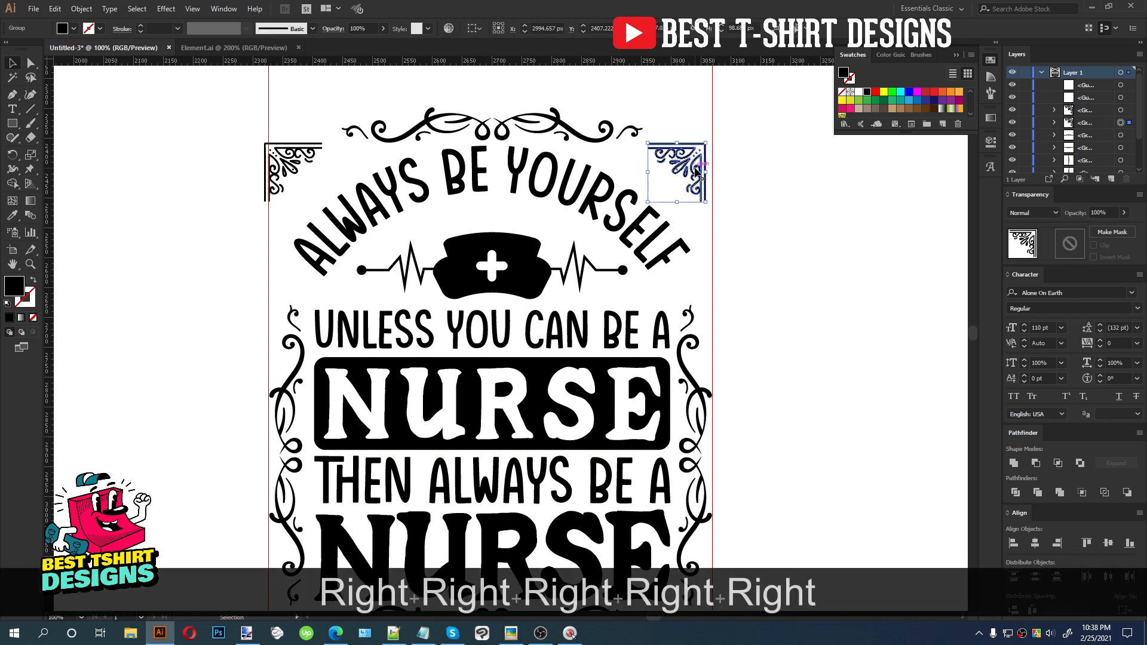
key(Right)
key(Left)
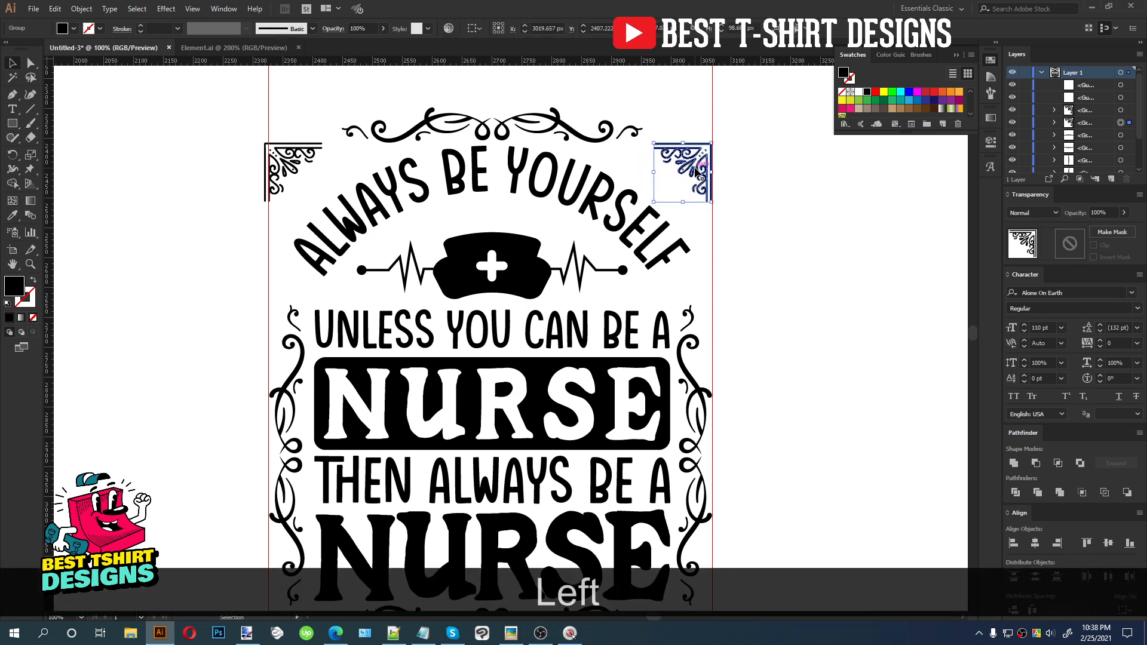
Nudge the top-left corner ornament right to sit against the left guide
click(310, 153)
key(Right)
key(Right)
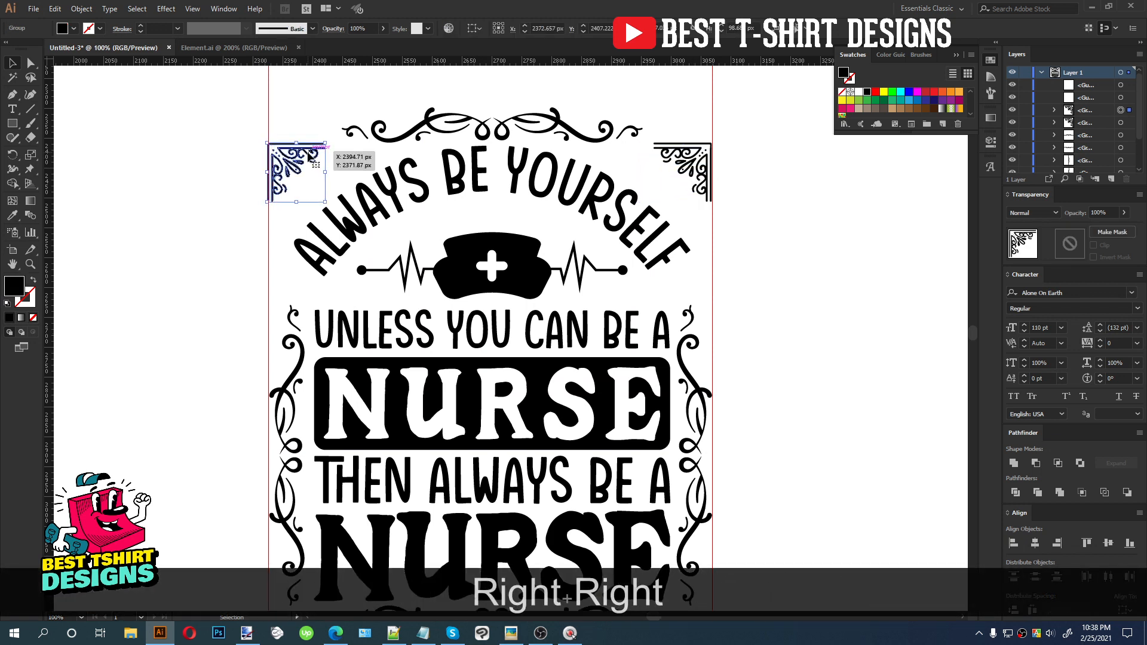
key(Left)
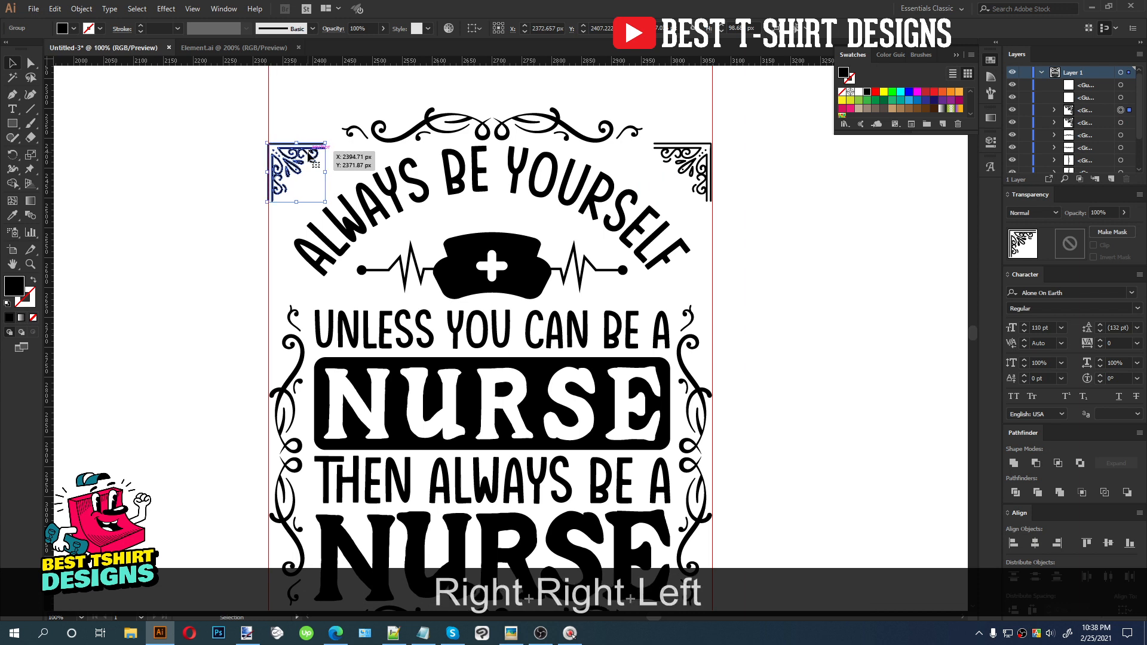
shift+click(702, 168)
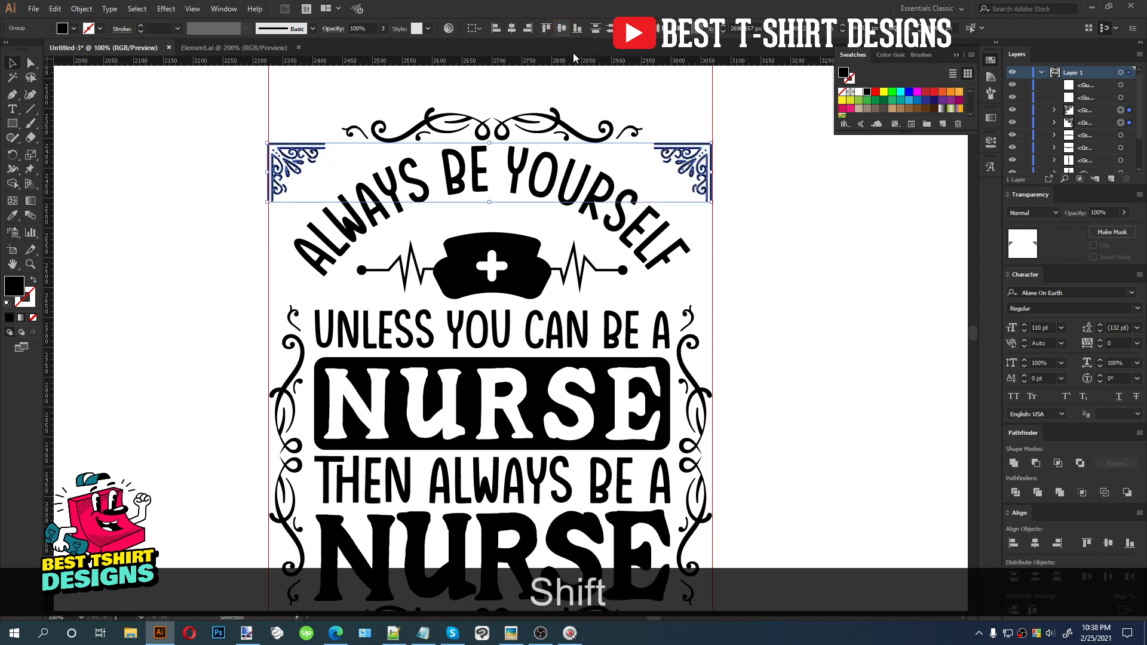
click(680, 109)
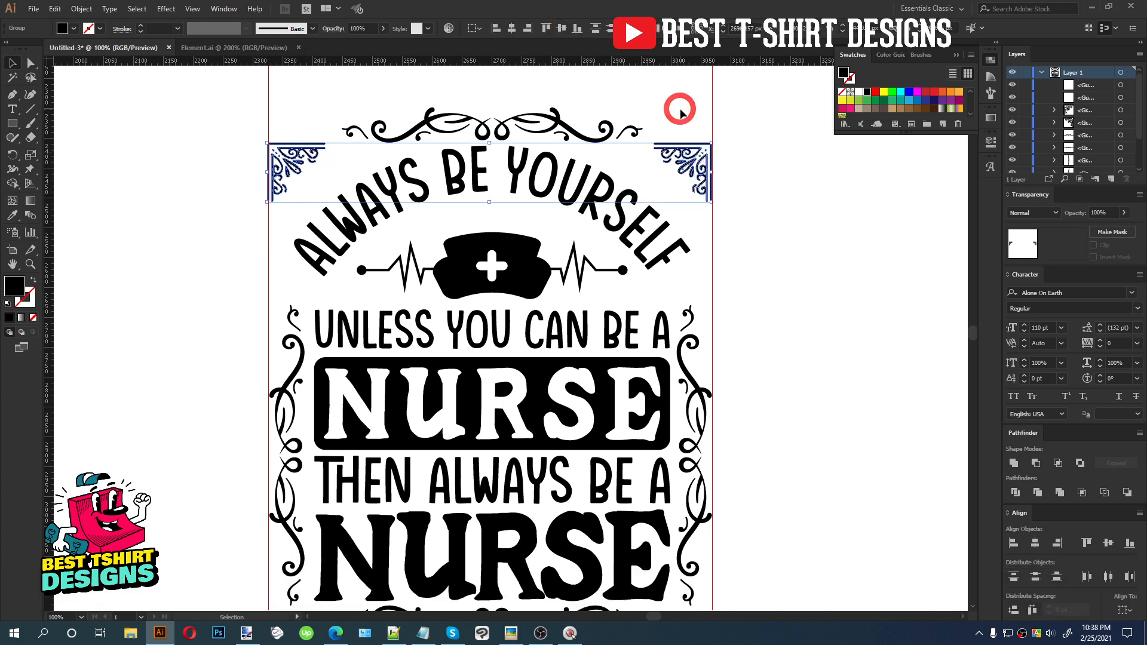
Enlarge the top-right corner ornament and nudge it slightly down into the corner
click(664, 194)
drag(654, 202, 619, 233)
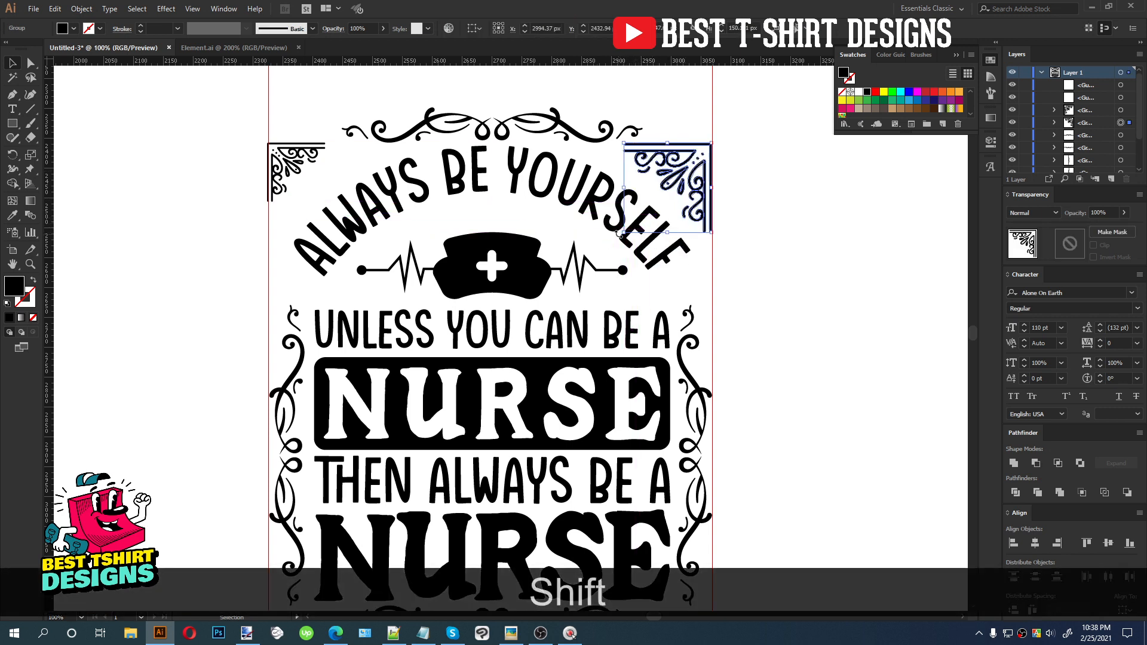
key(Down)
key(Down)
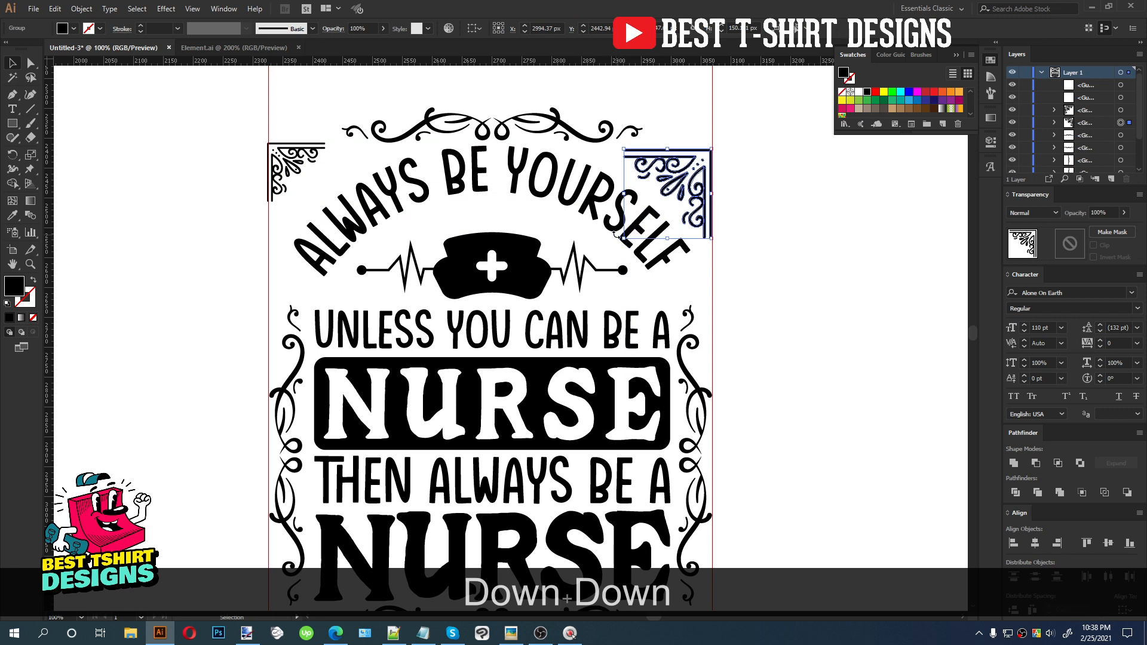
key(Up)
Delete the top-left ornament and replace it with a vertically reflected copy of the top-right ornament
click(306, 166)
key(Delete)
drag(697, 194, 343, 198)
right_click(343, 198)
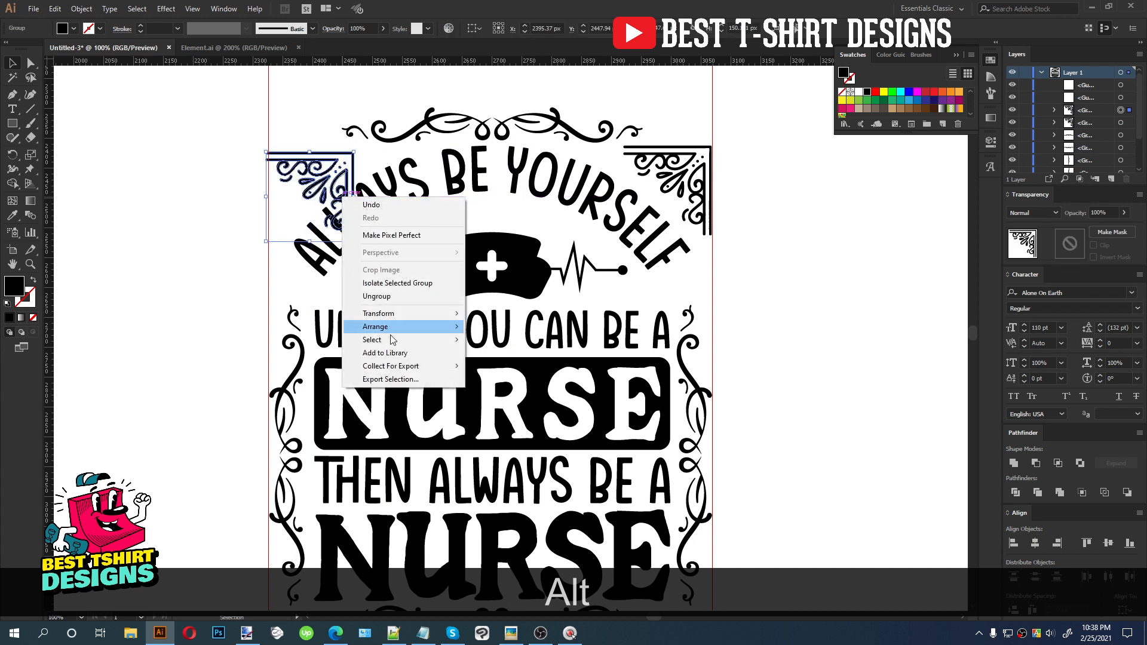
mouse_move(399, 318)
click(509, 358)
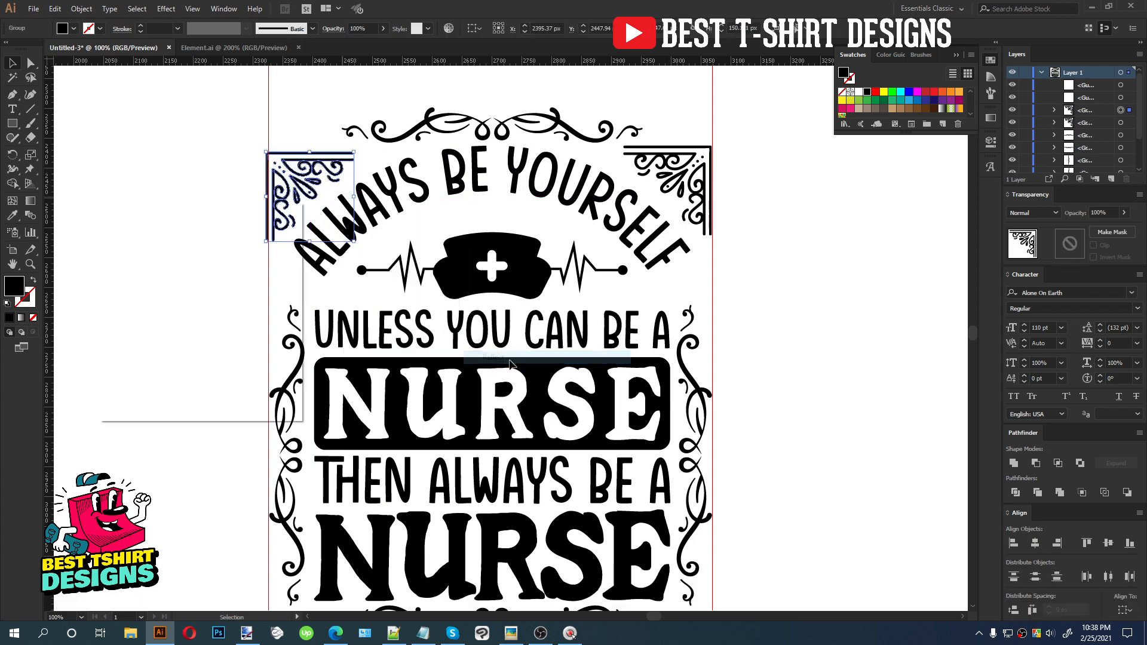
click(203, 391)
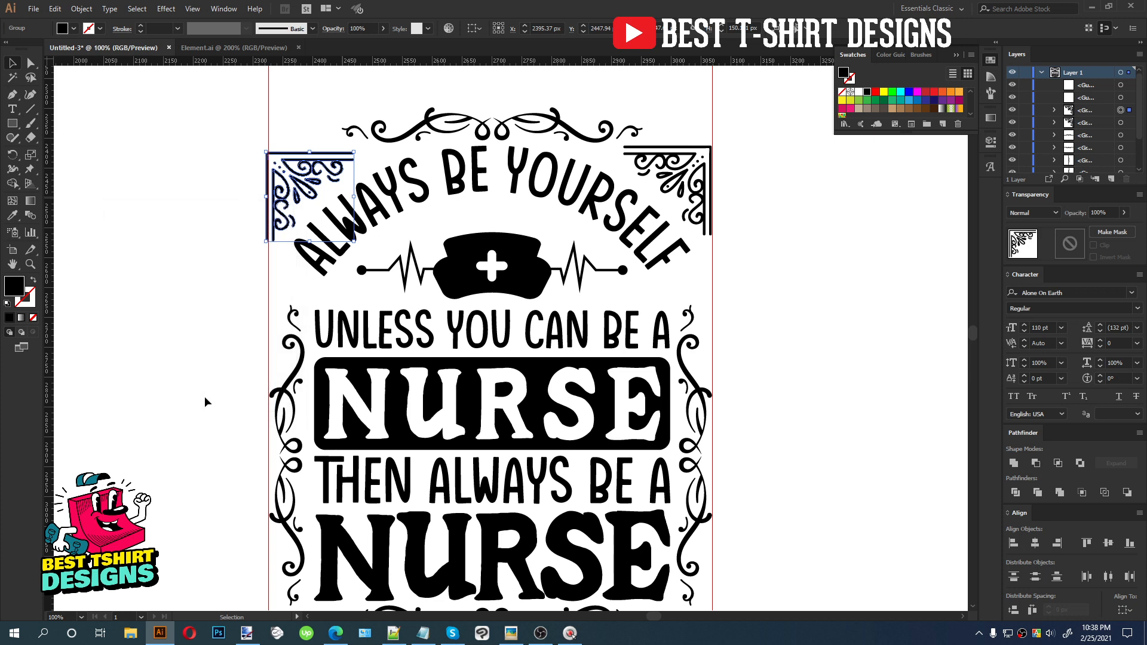
key(Right)
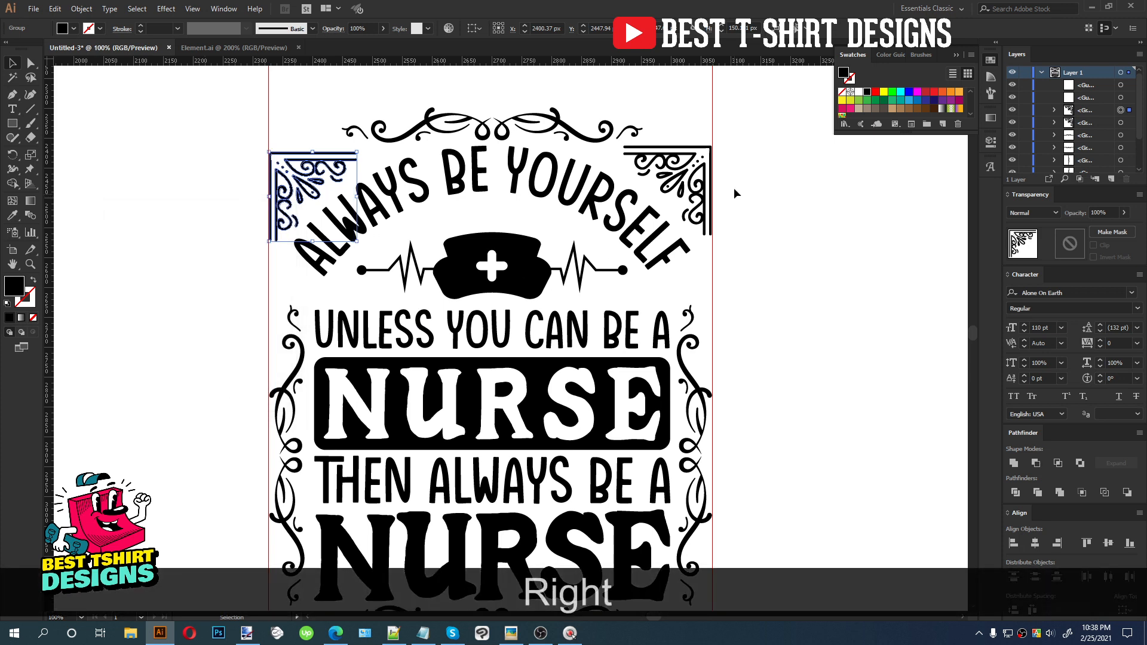
Vertically align the two top corner ornaments and nudge them up
shift+click(693, 173)
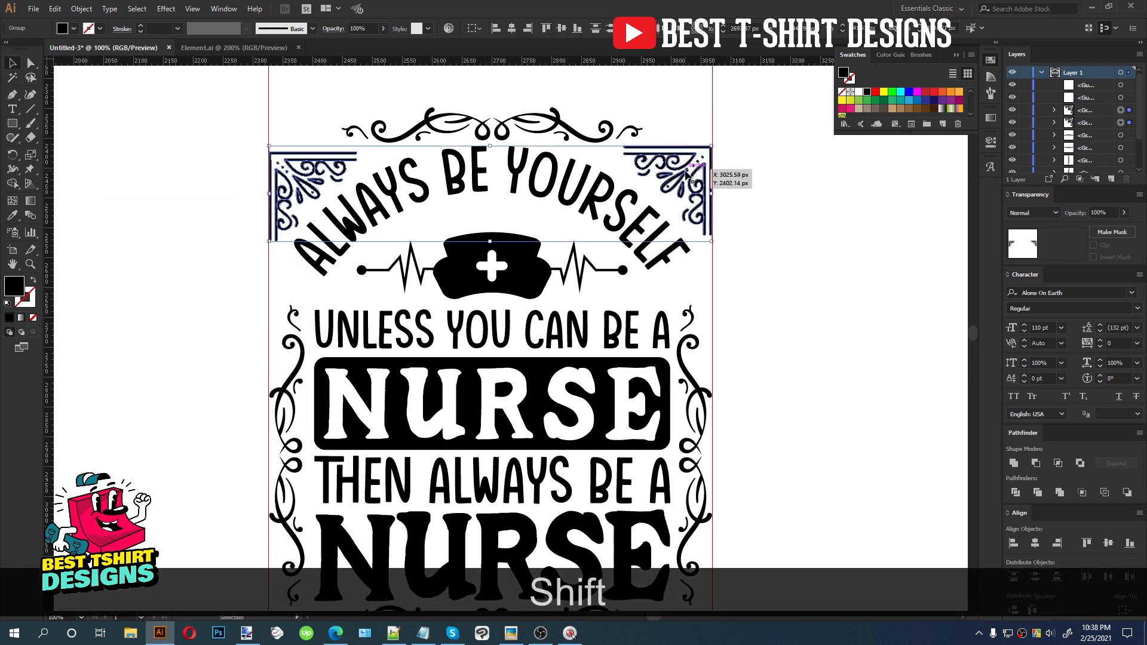
click(561, 28)
key(Up)
key(Up)
key(Up)
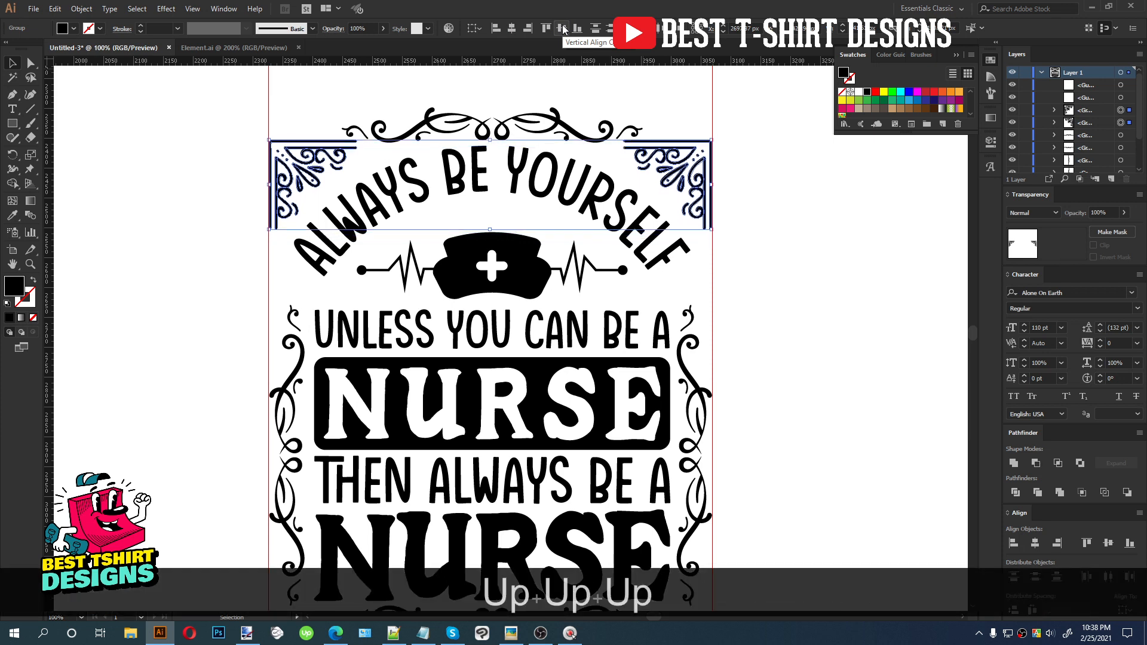
Scale the top flourish narrower from both sides
click(639, 135)
drag(639, 135, 620, 127)
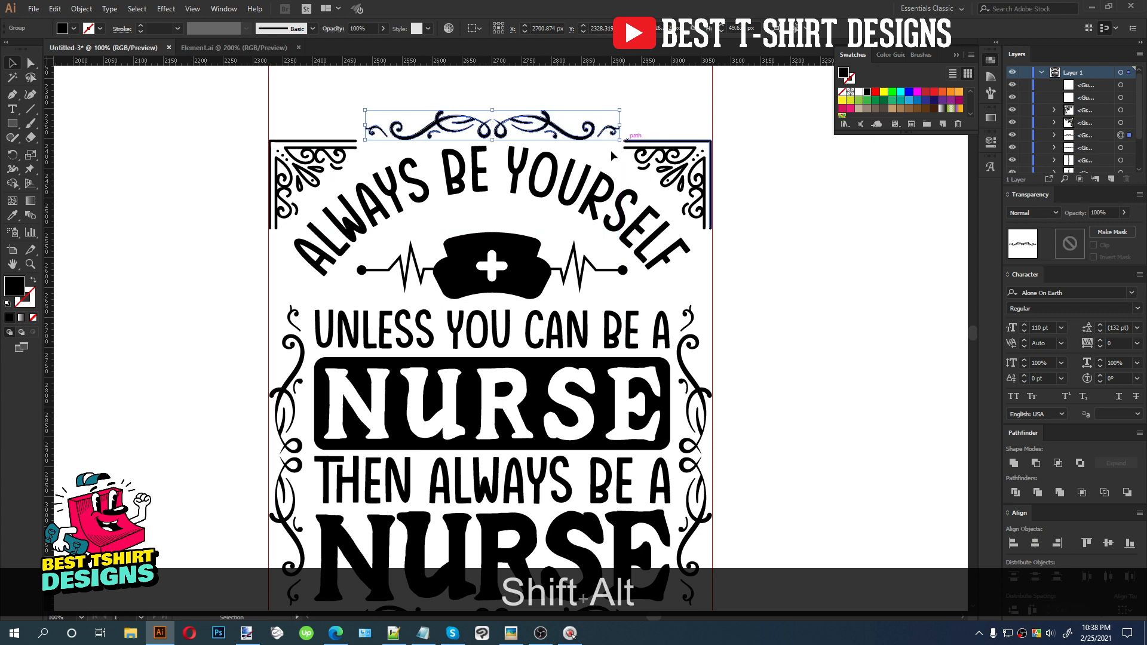
Move the curved 'ALWAYS BE YOURSELF' text down
click(568, 190)
key(Down)
key(Down)
key(Down)
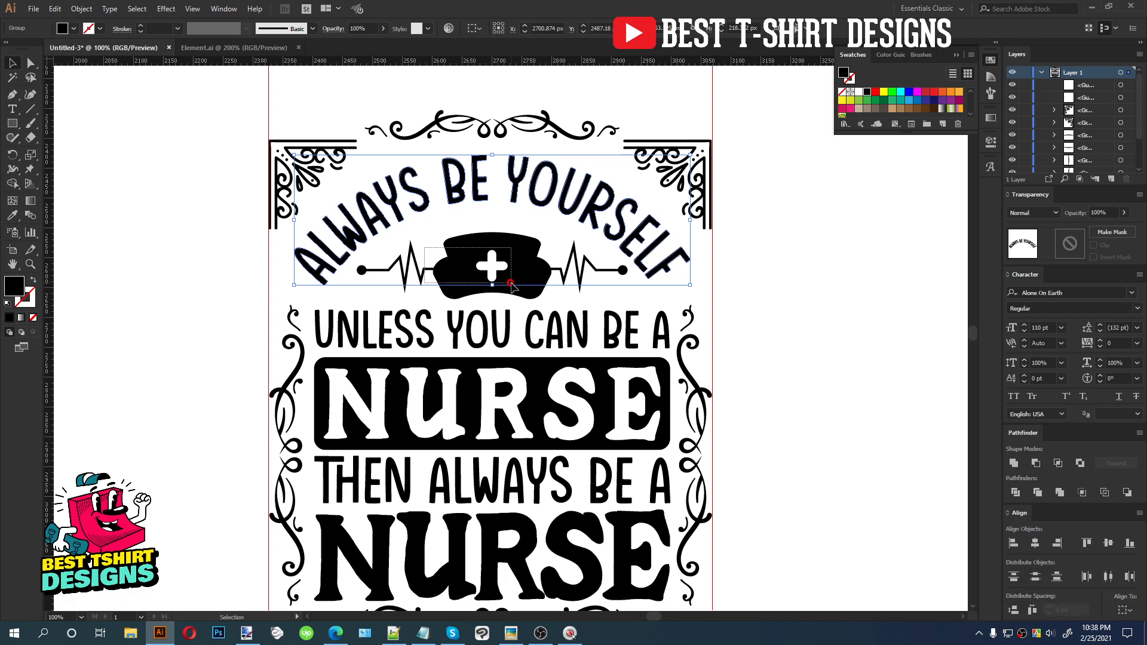
Move the nurse cap and heartbeat line down slightly
click(513, 287)
key(Down)
key(Down)
key(Up)
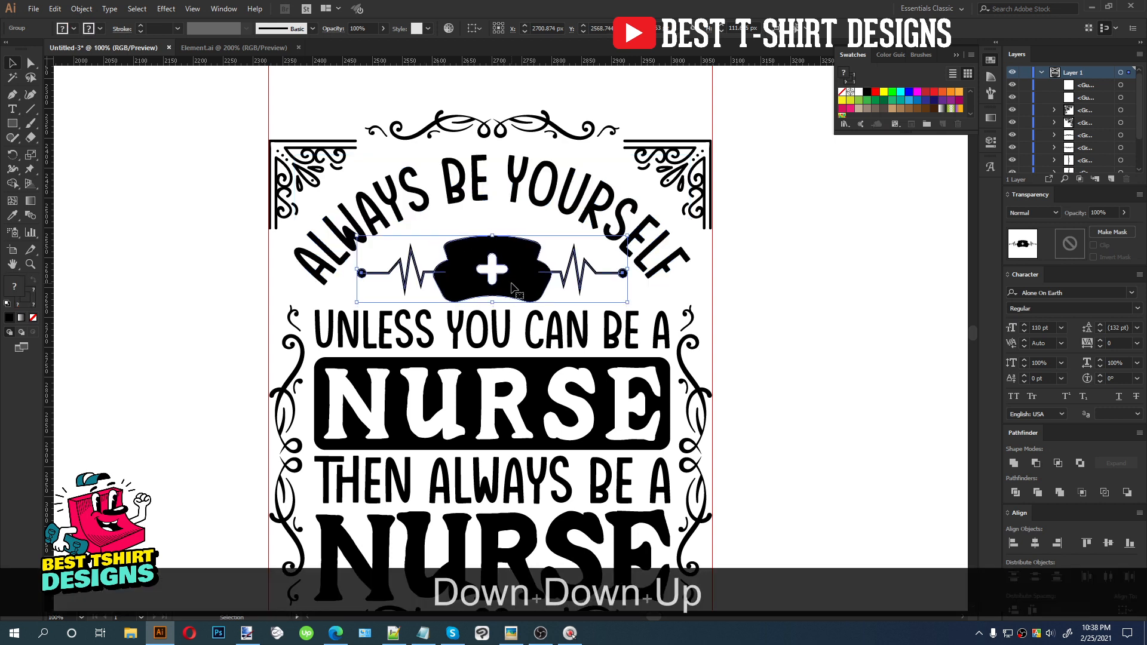
Move the top flourish down between the top corner ornaments
click(500, 129)
key(Down)
key(Down)
key(Down)
key(Down)
key(Down)
key(Down)
key(Down)
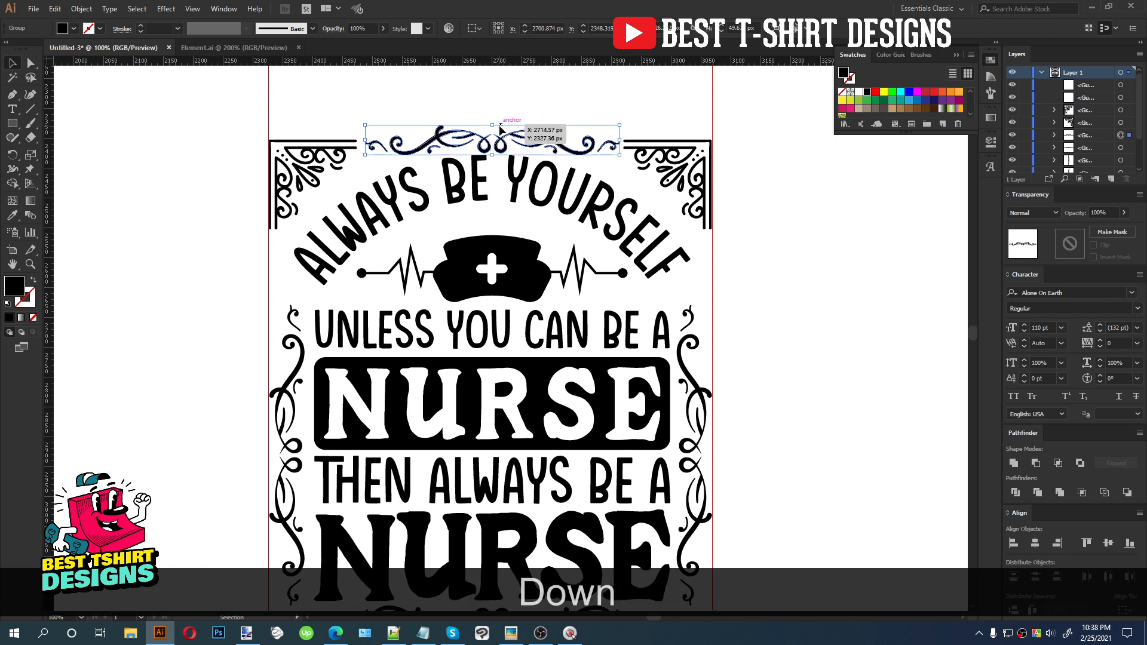
click(519, 175)
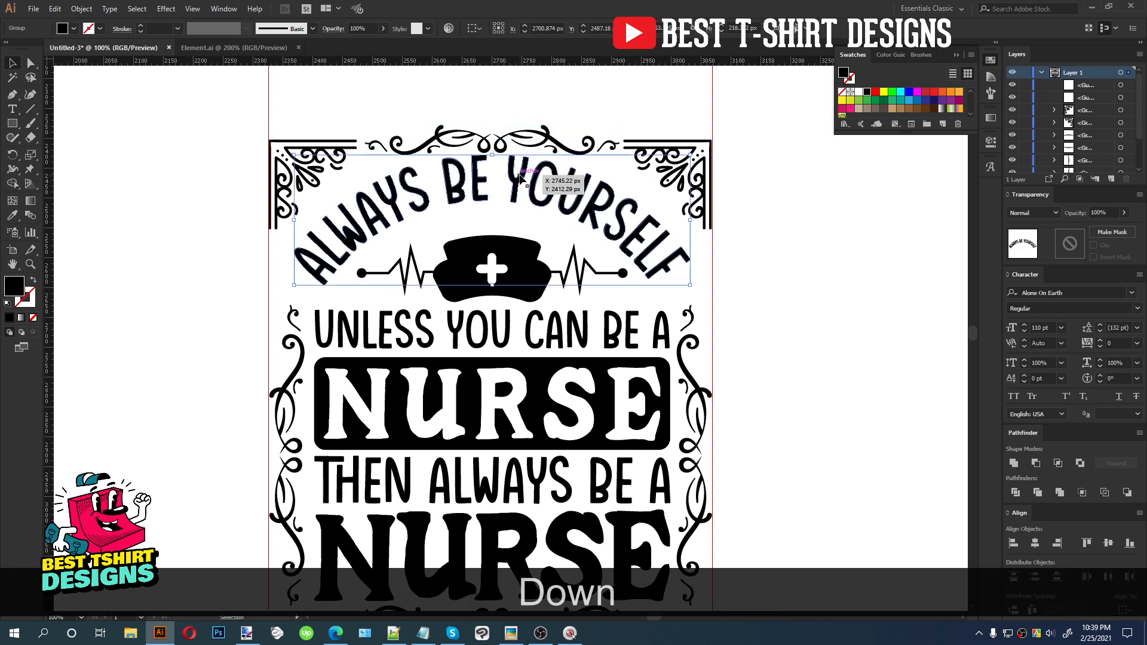
click(803, 245)
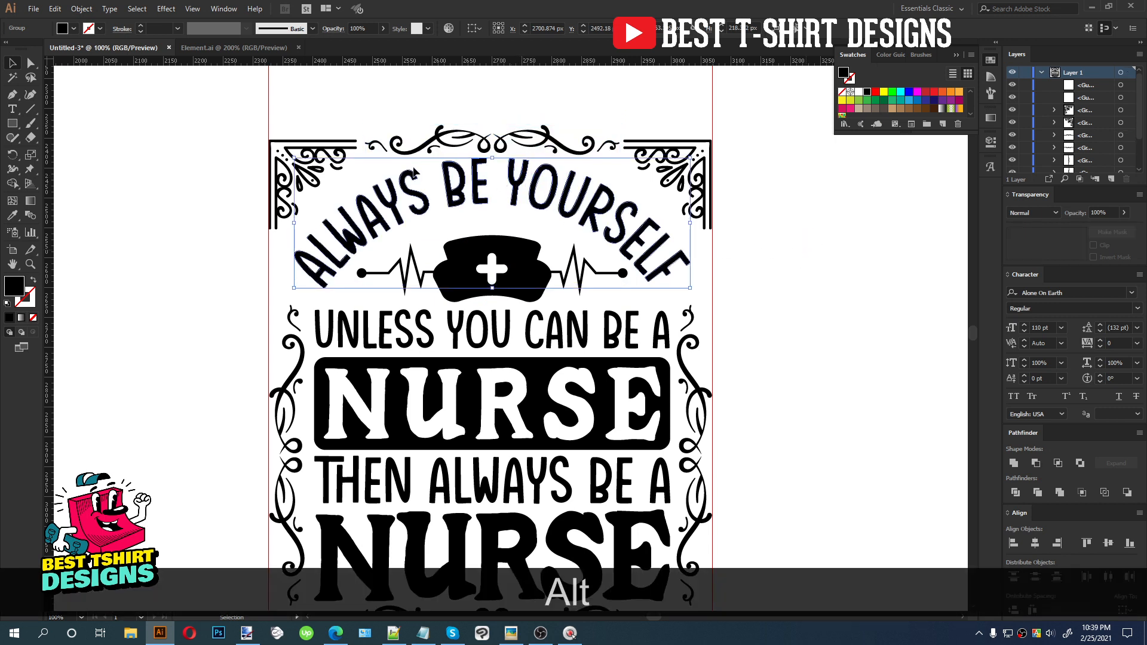
Move the bottom flourish down
scroll(413, 168, down, 1)
scroll(456, 218, down, 1)
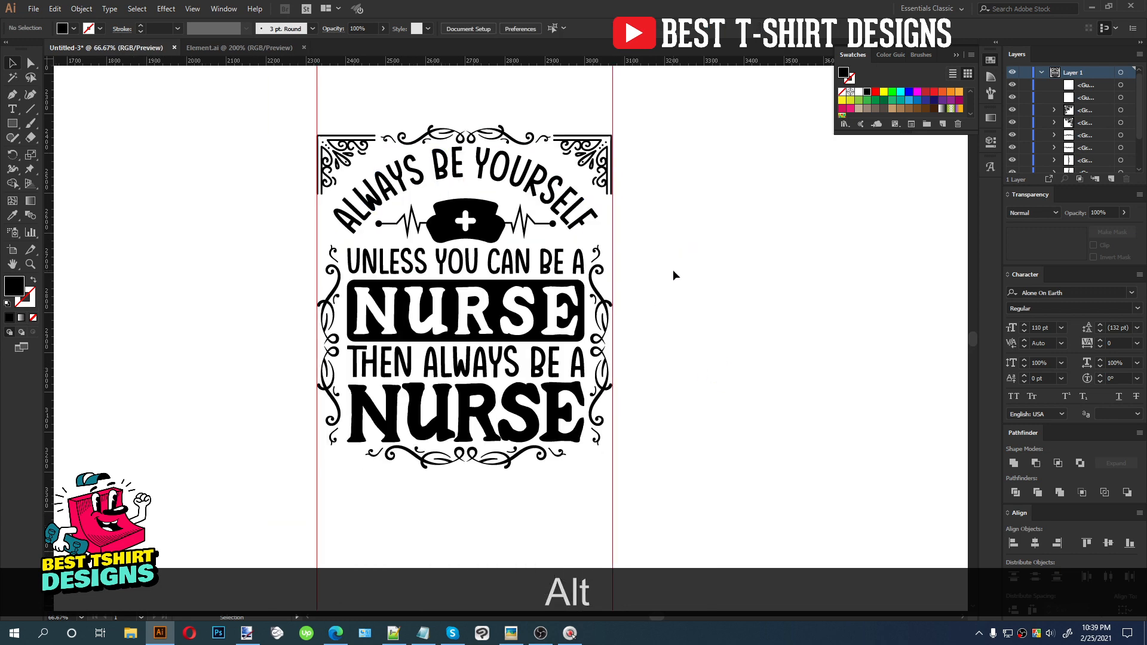
click(495, 465)
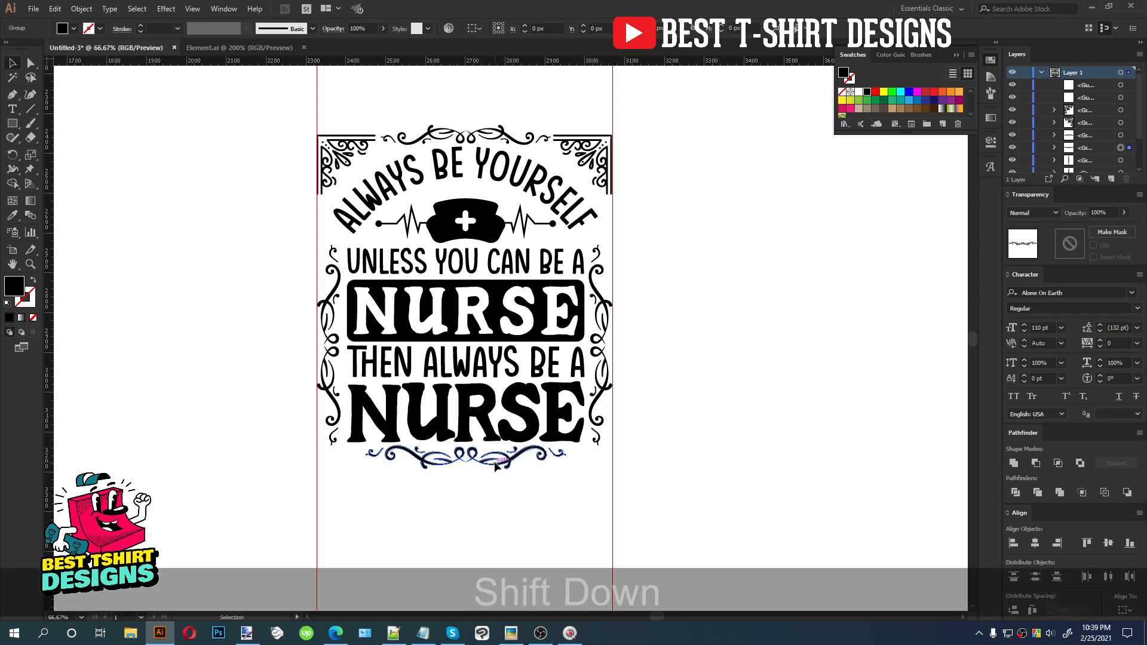
key(shift+Down)
Copy a corner ornament to the design's bottom-left corner
drag(603, 168, 687, 433)
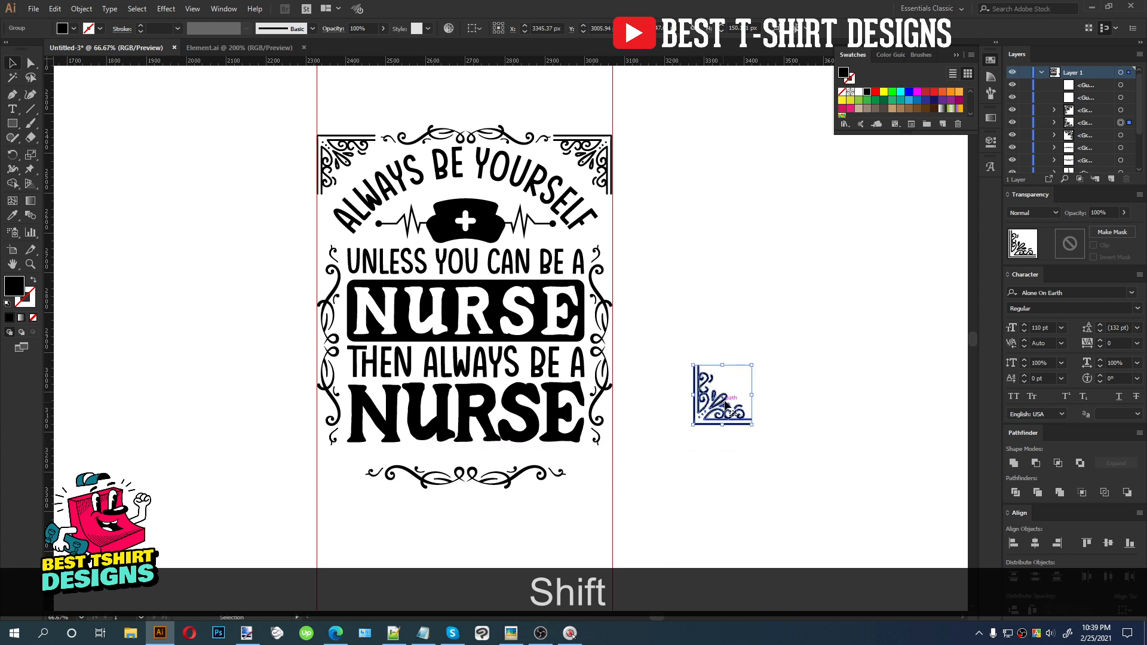
drag(752, 367, 335, 474)
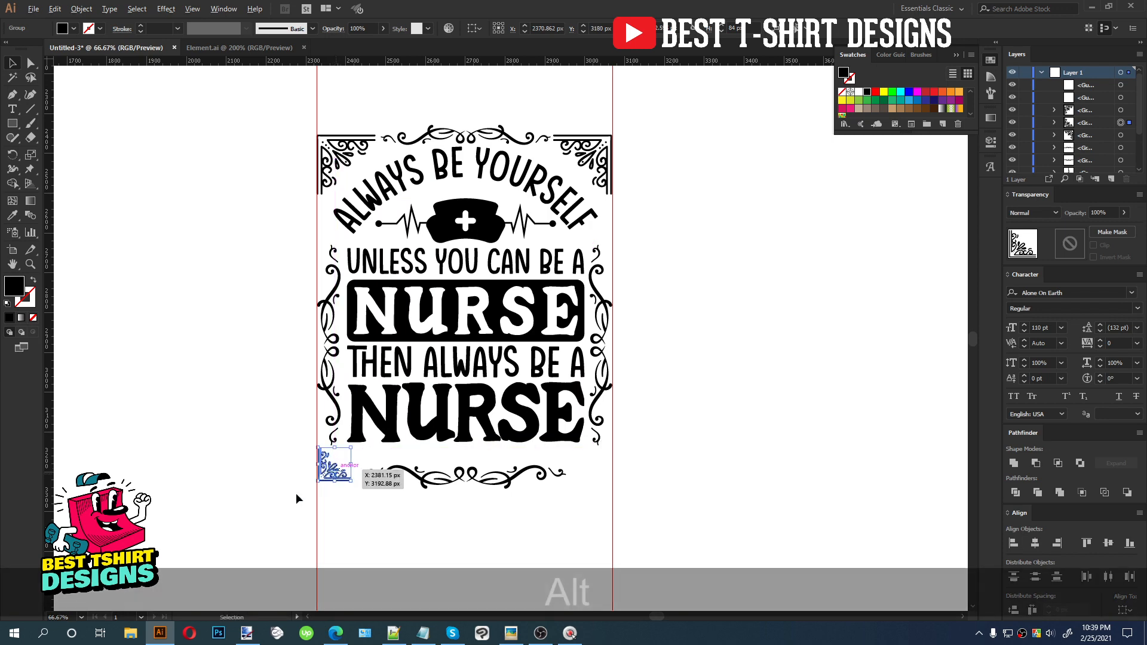
scroll(298, 495, up, 4)
drag(451, 399, 446, 355)
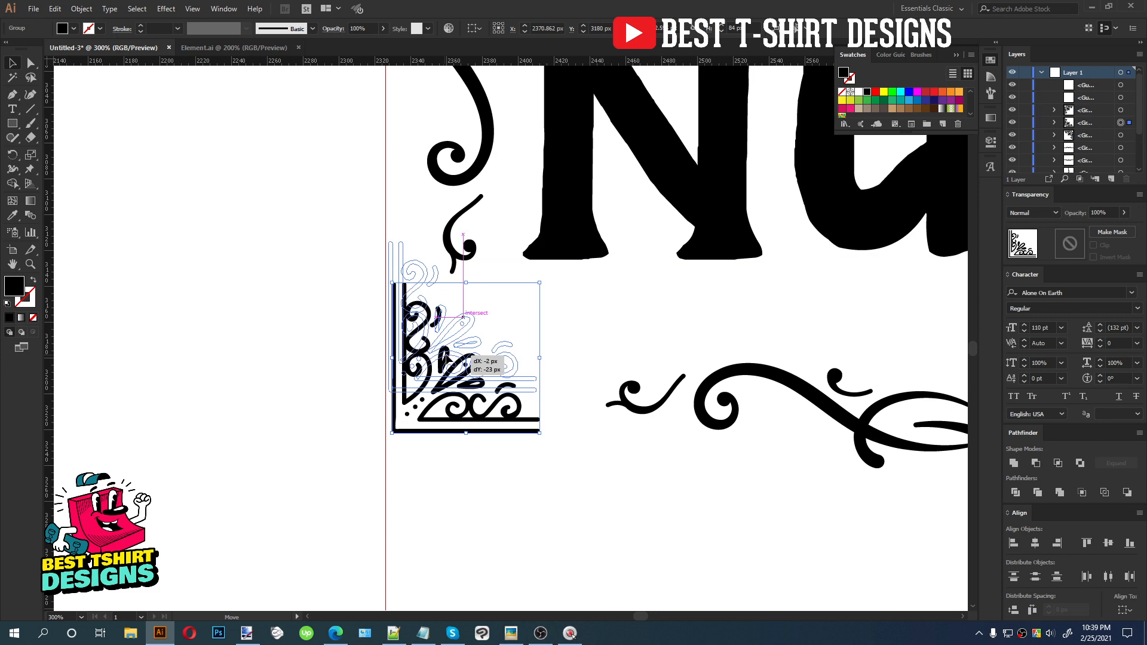
scroll(274, 363, down, 3)
Place a vertically reflected copy of the bottom-left ornament at the bottom-right corner
drag(338, 362, 733, 358)
right_click(734, 359)
mouse_move(776, 472)
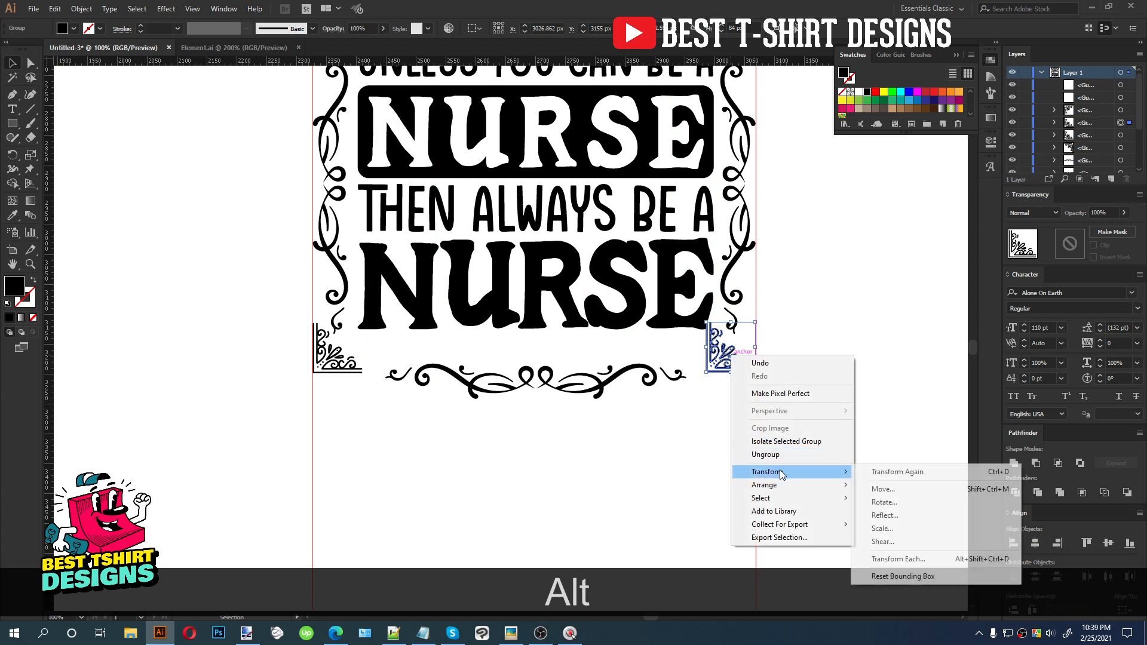
click(897, 515)
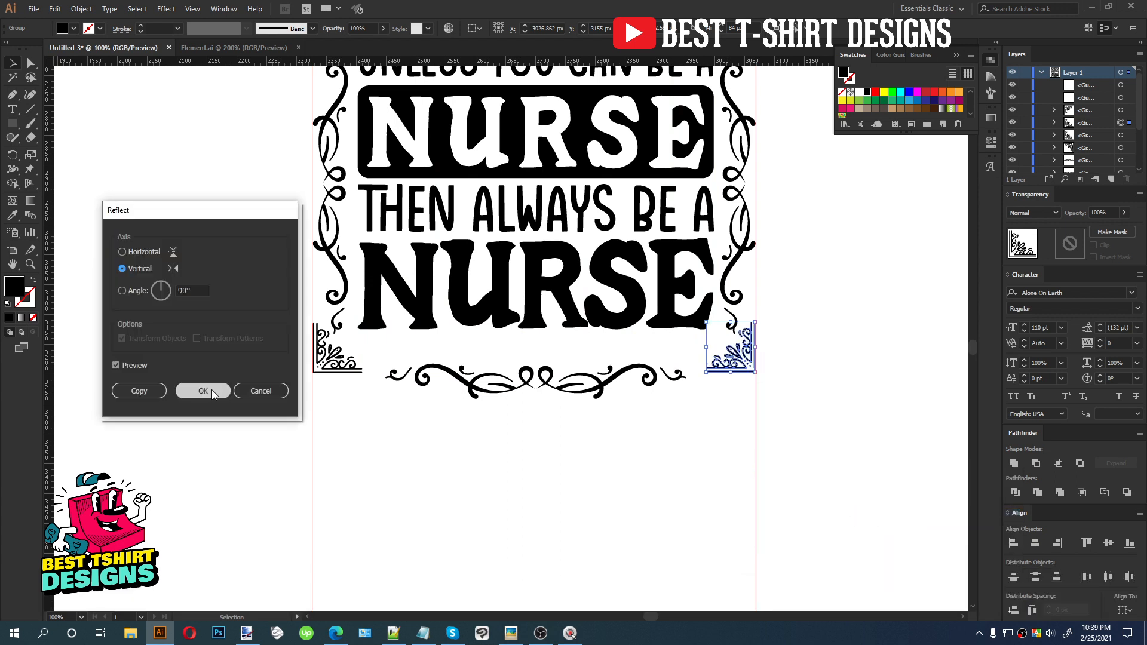
Select both bottom corner ornaments and nudge them up slightly
shift+click(343, 363)
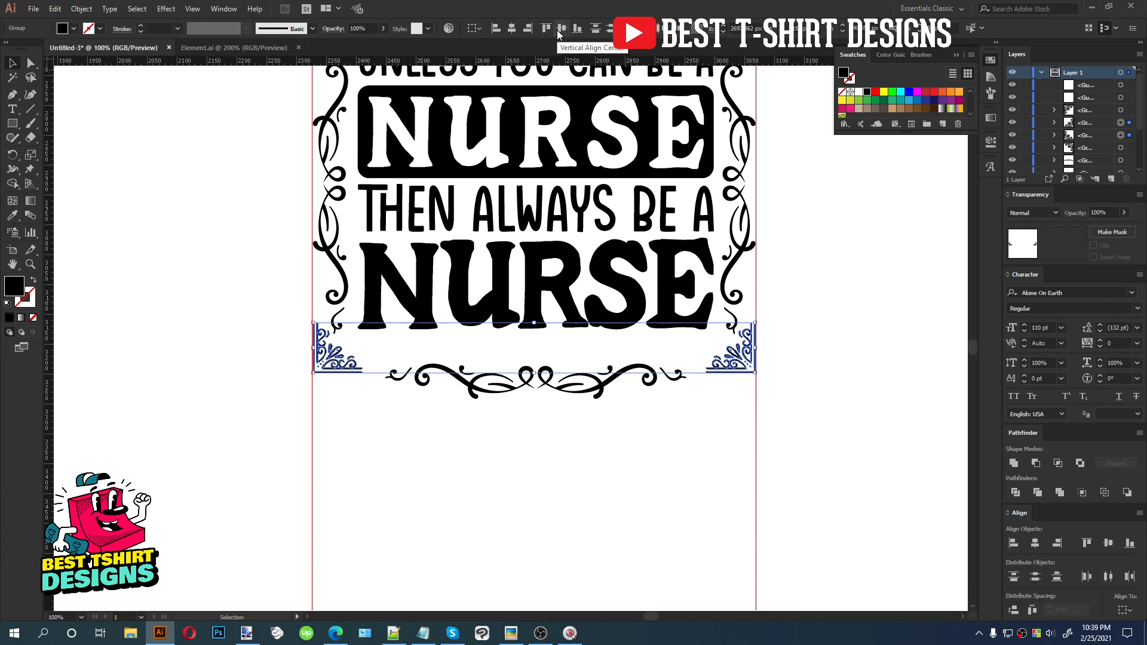
key(Up)
key(Up)
key(Up)
key(Up)
key(Up)
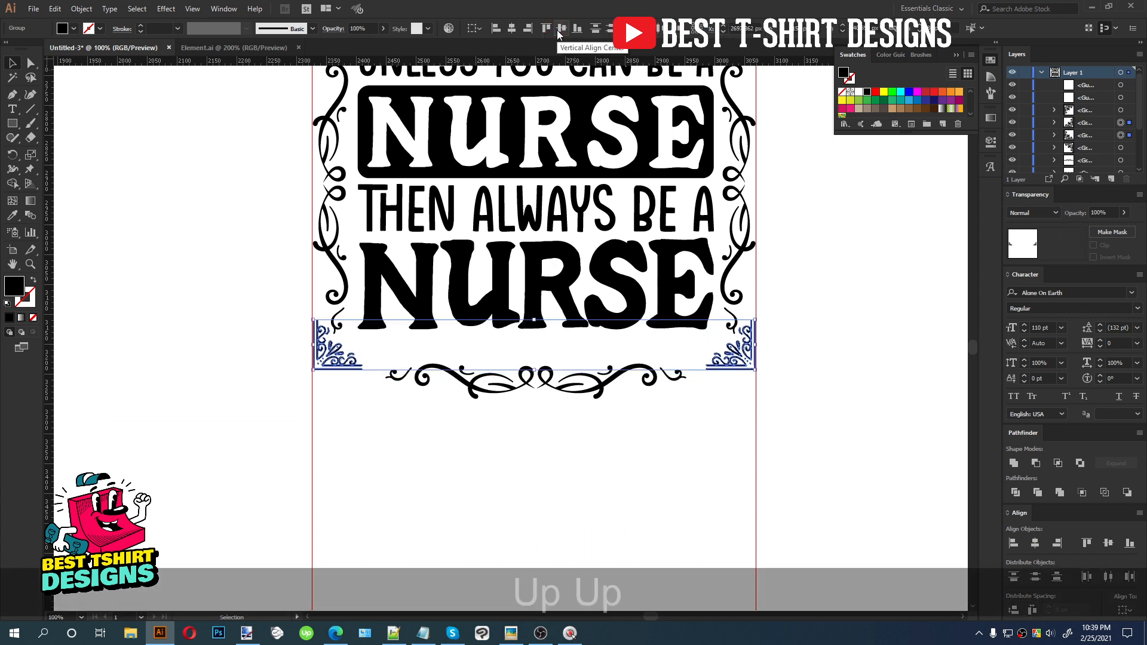
key(Down)
key(Down)
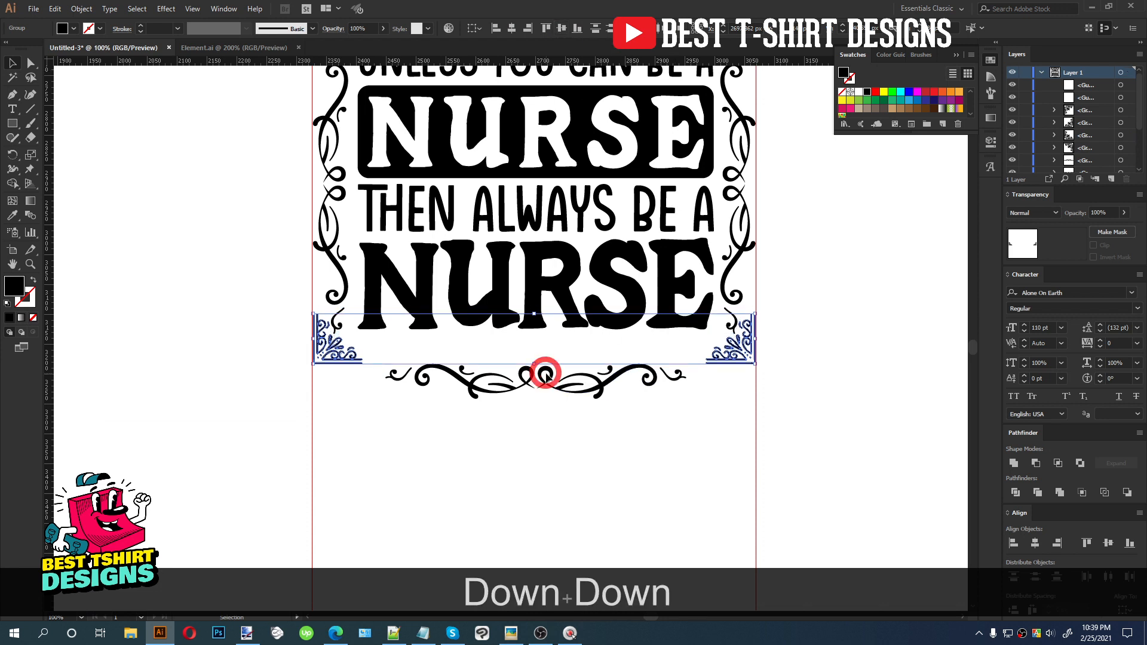
Move the bottom flourish up between the bottom corner ornaments
click(545, 375)
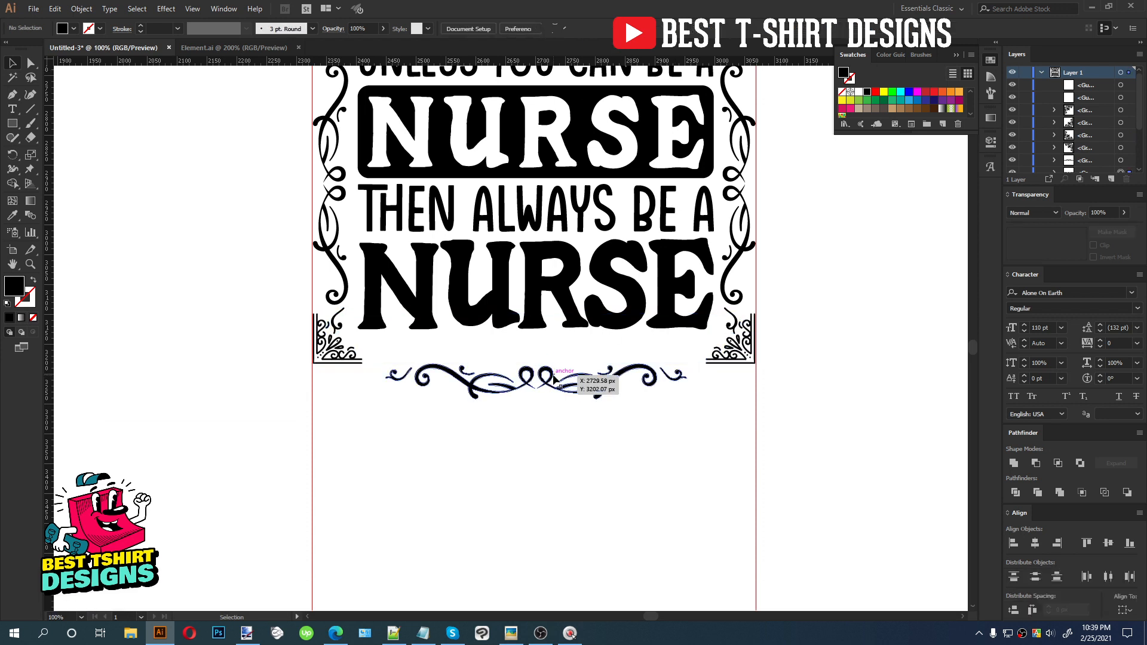
click(554, 377)
key(Up)
key(Up)
key(Up)
key(Up)
key(Up)
key(Up)
key(Up)
key(Up)
key(Up)
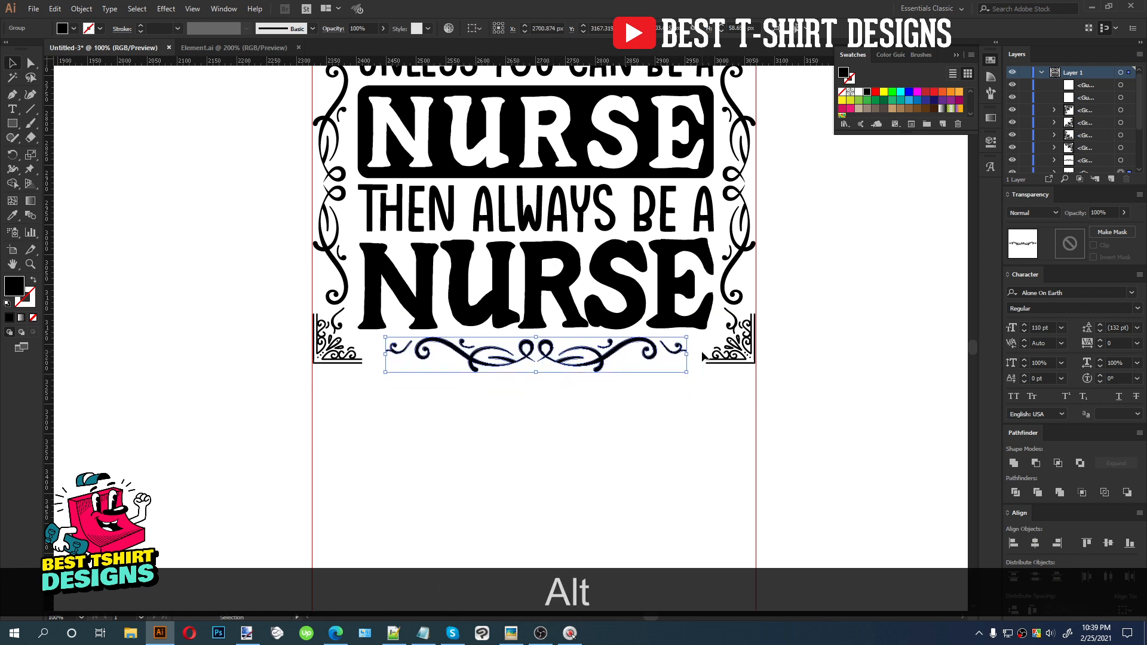
Scale the bottom flourish slightly narrower from both sides
drag(687, 355, 677, 354)
drag(686, 397, 686, 397)
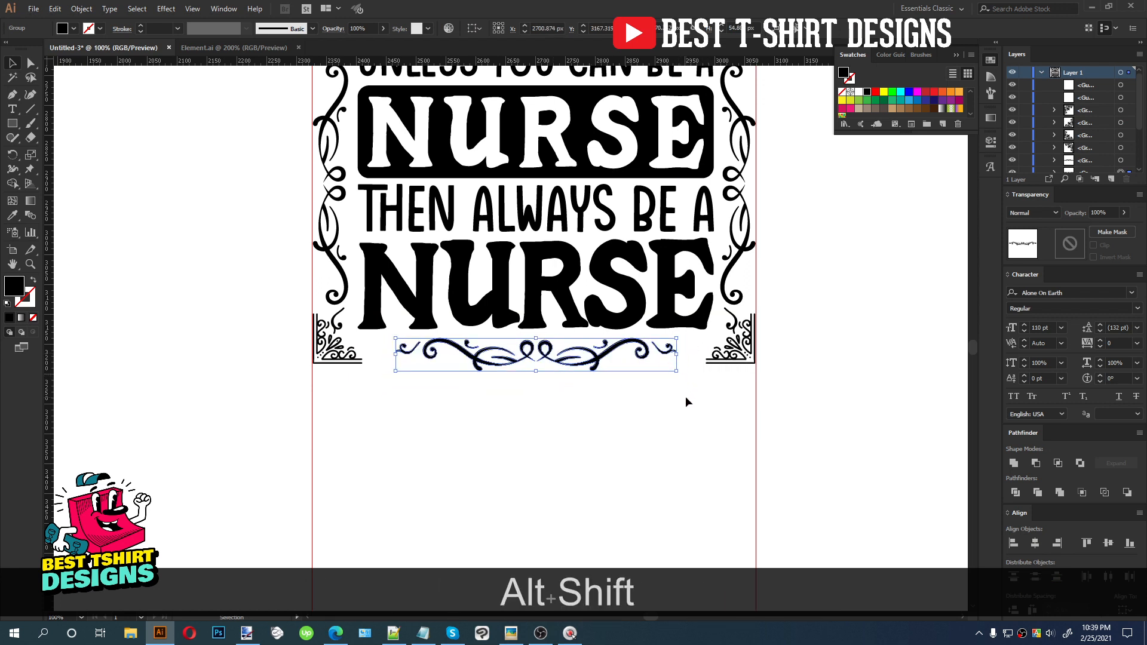
click(570, 408)
Delete the bottom corner ornaments and the bottom flourish together
scroll(570, 409, down, 2)
scroll(583, 416, up, 1)
scroll(586, 417, up, 1)
click(677, 437)
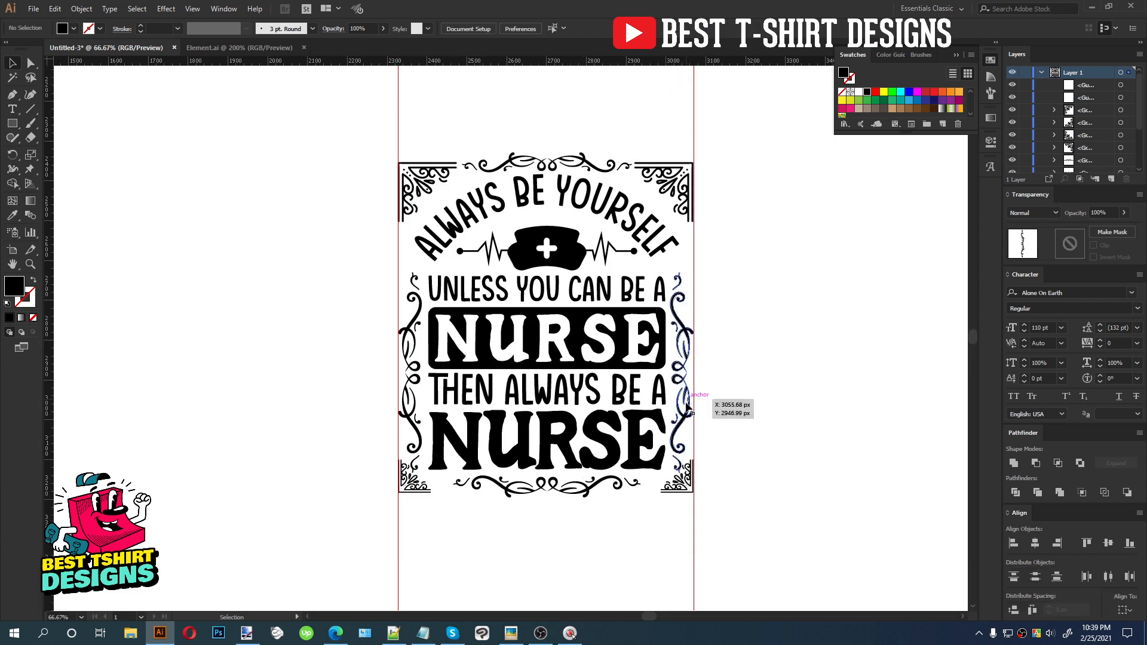
click(570, 496)
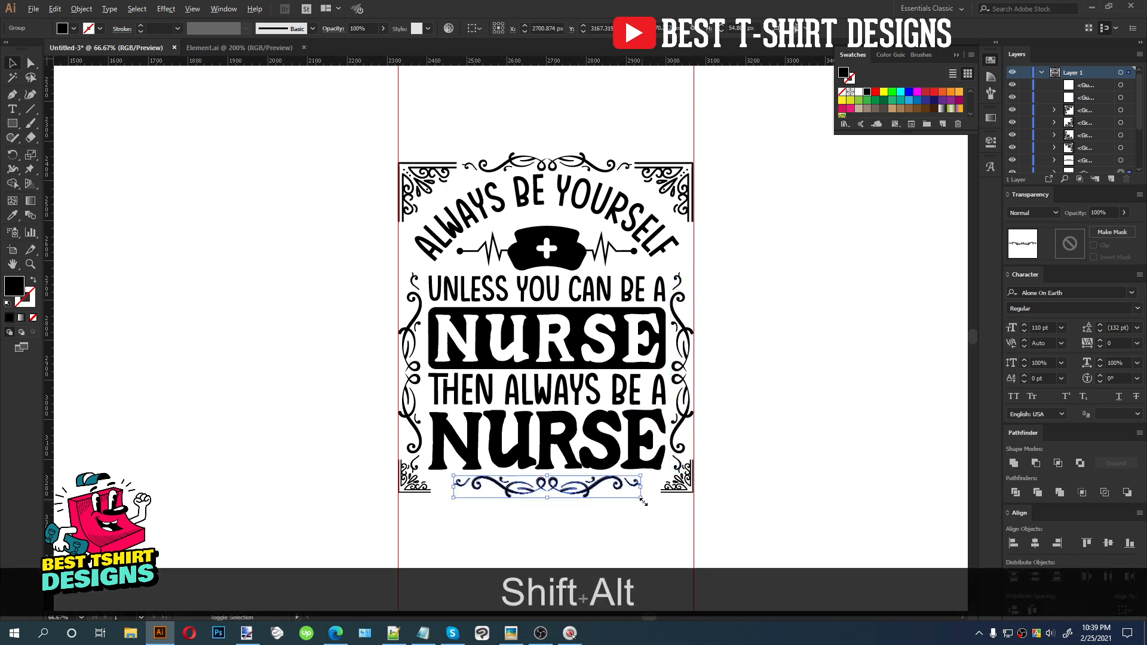
drag(682, 512, 419, 485)
key(Delete)
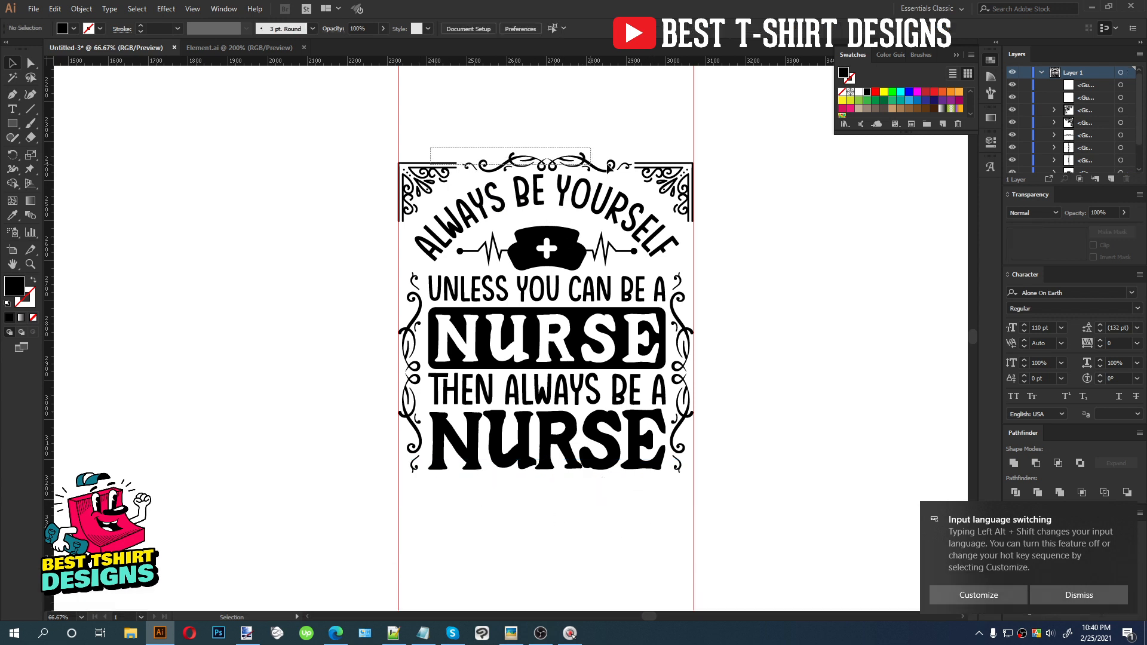
Duplicate the top border ornaments, flip the copy vertically and nudge it into place along the artboard's bottom edge
key(alt)
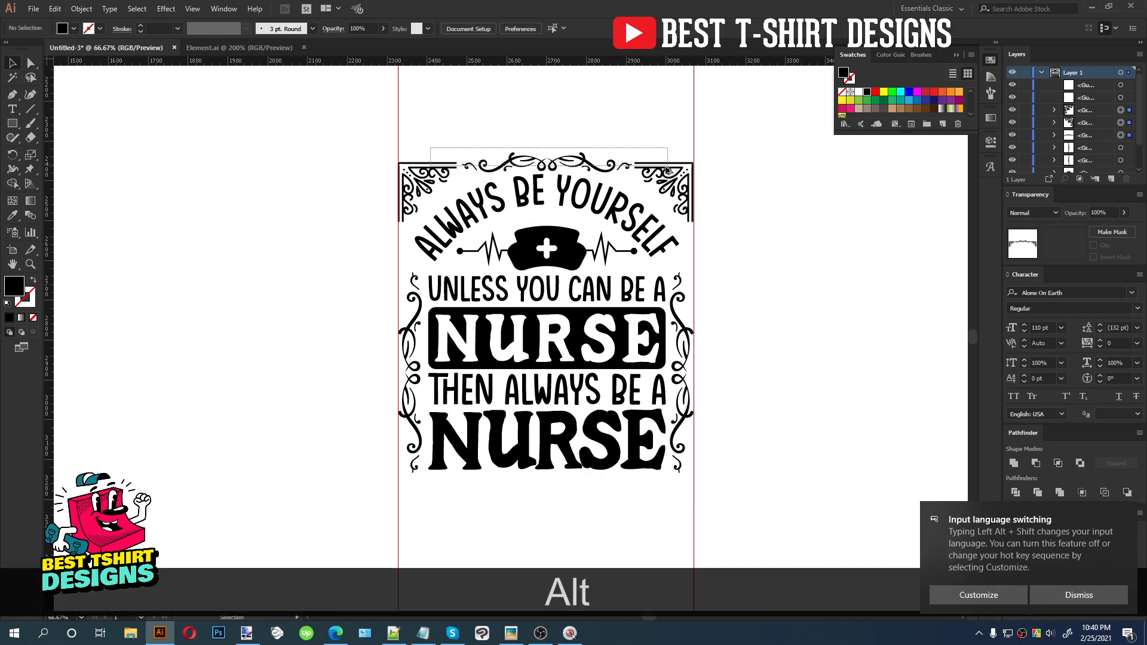
drag(667, 171, 669, 490)
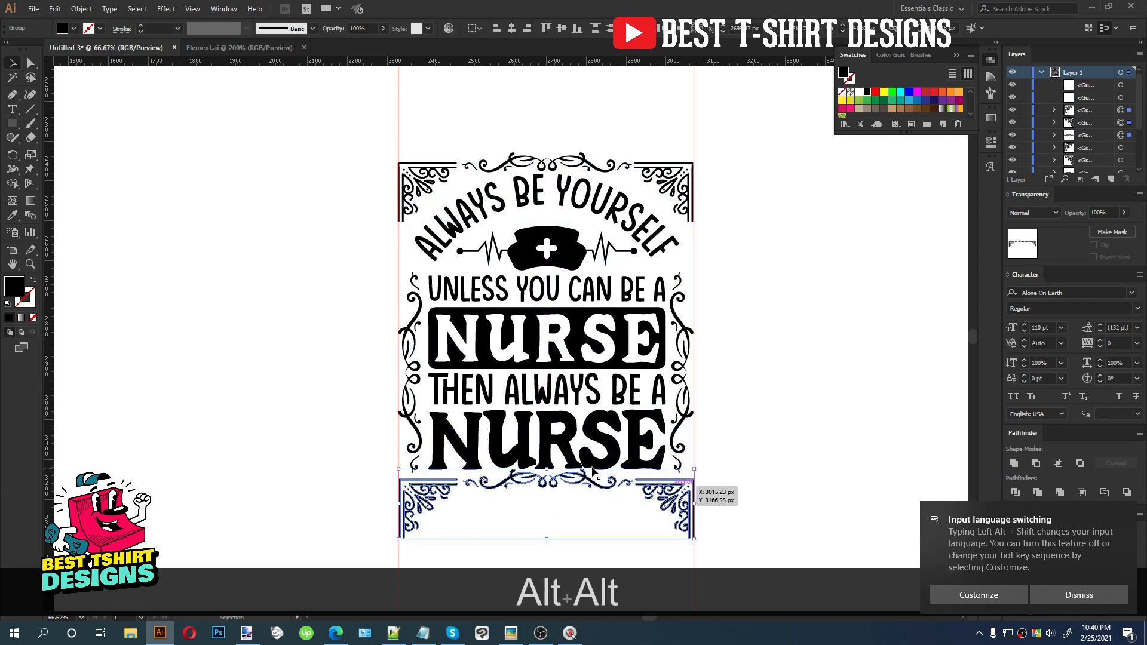
drag(549, 465, 530, 549)
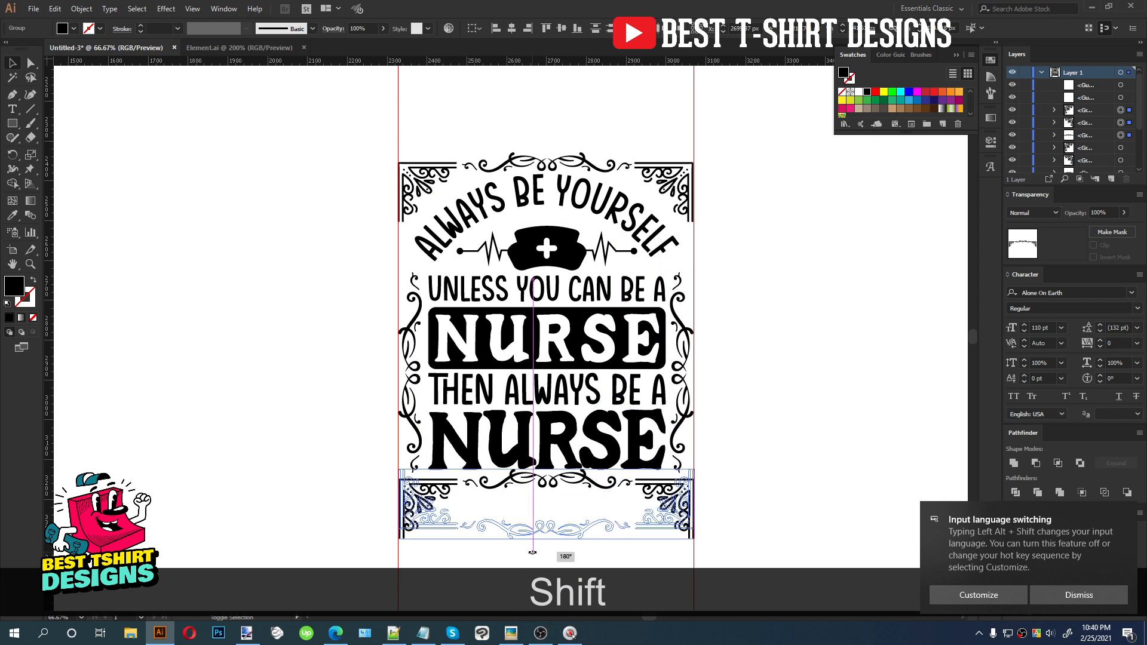
key(Up)
key(Up)
key(Up)
key(Up)
key(Up)
key(Up)
key(Up)
key(Up)
key(Up)
key(Up)
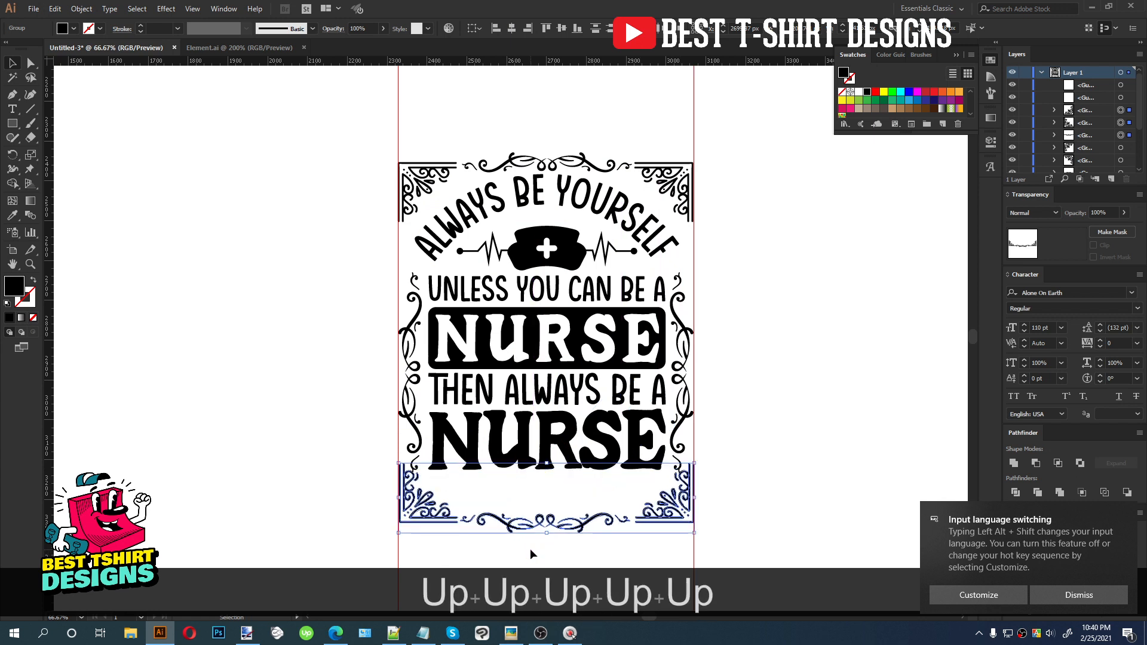
key(Up)
key(Up)
key(Up)
key(Up)
key(Up)
key(Up)
key(Up)
key(Up)
key(Up)
key(Up)
key(Up)
key(Up)
key(Up)
key(Up)
key(Up)
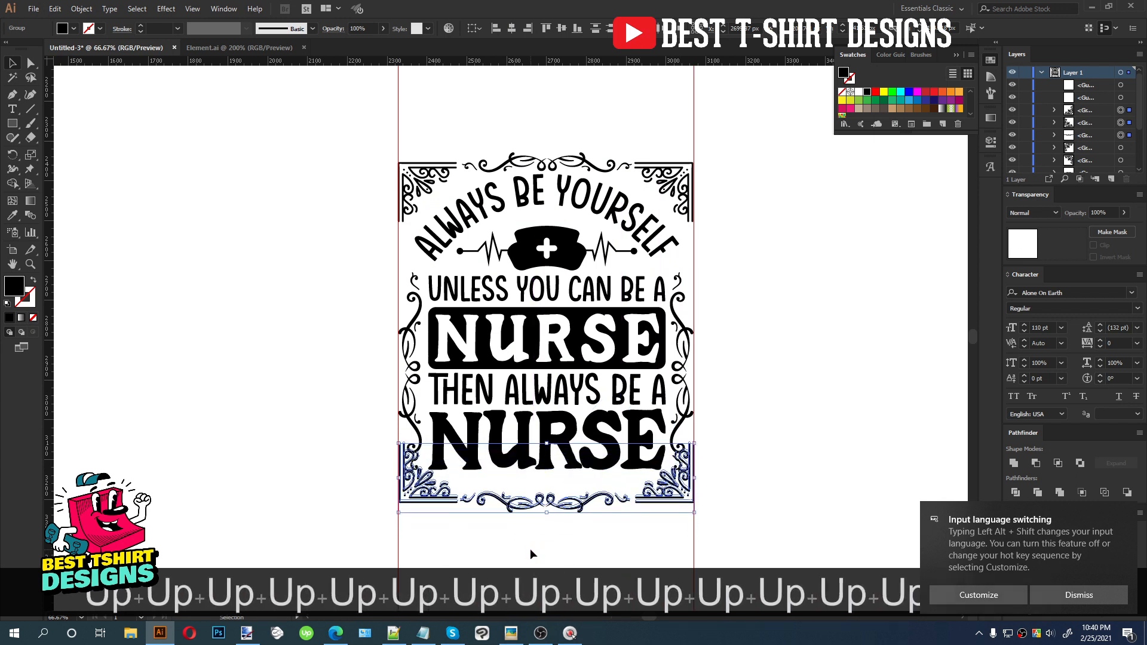
key(Down)
key(Down)
key(Down)
key(Down)
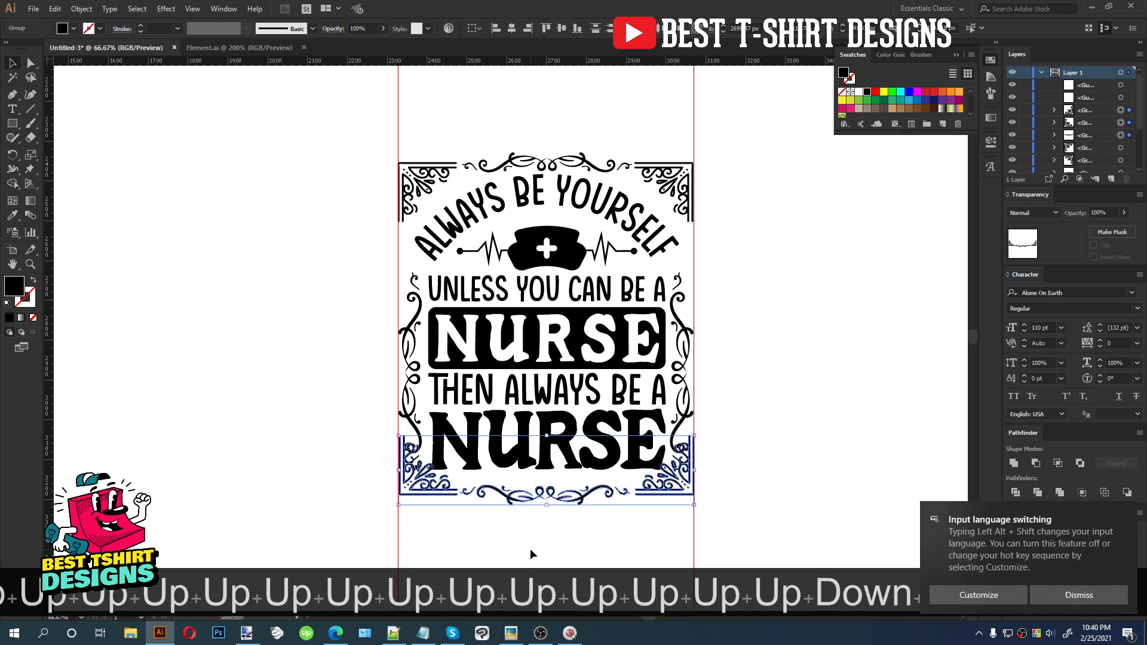
key(Down)
key(Down)
key(Down)
key(Down)
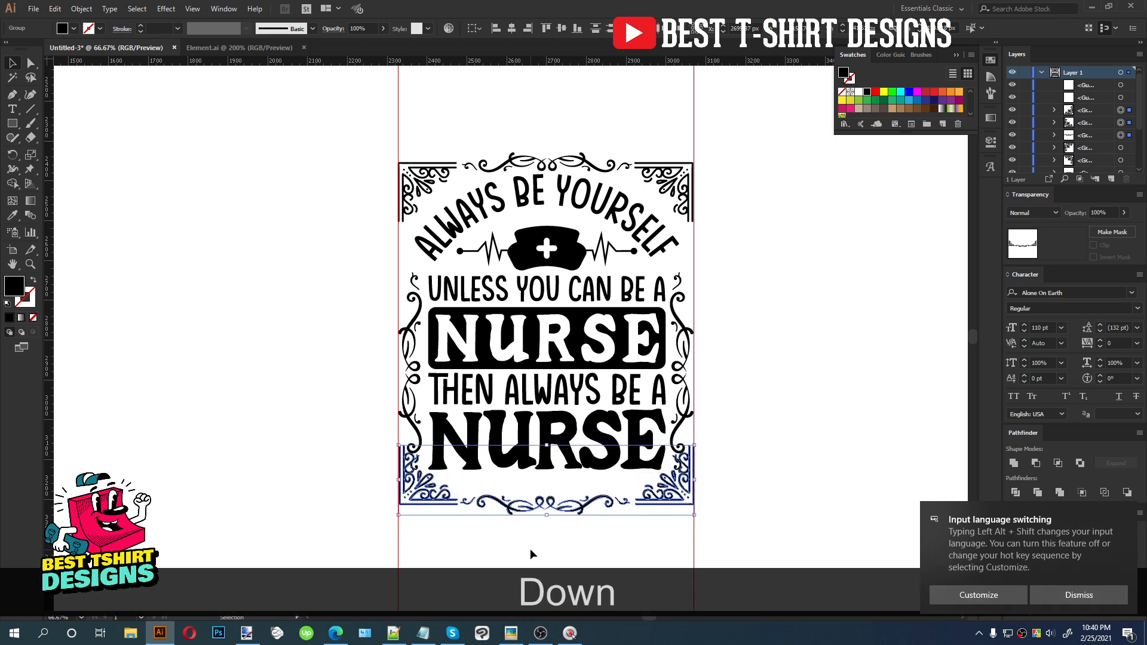
Shorten the right side flourish from its bottom end and nudge it slightly right and up
key(alt)
scroll(611, 497, up, 1)
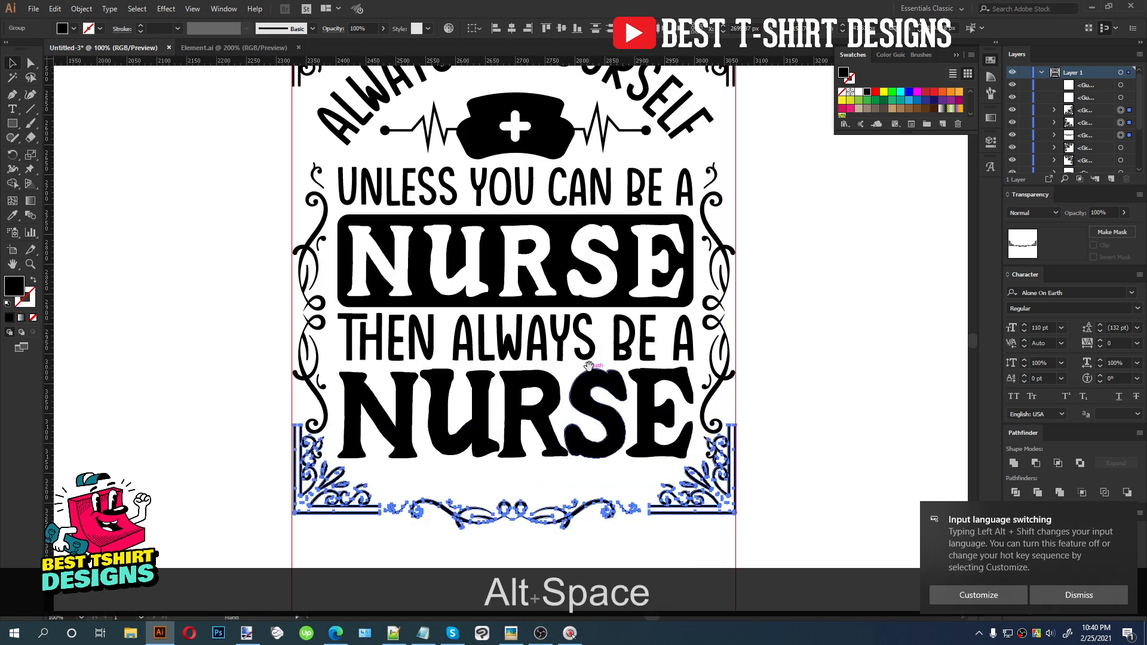
drag(591, 367, 576, 357)
click(715, 361)
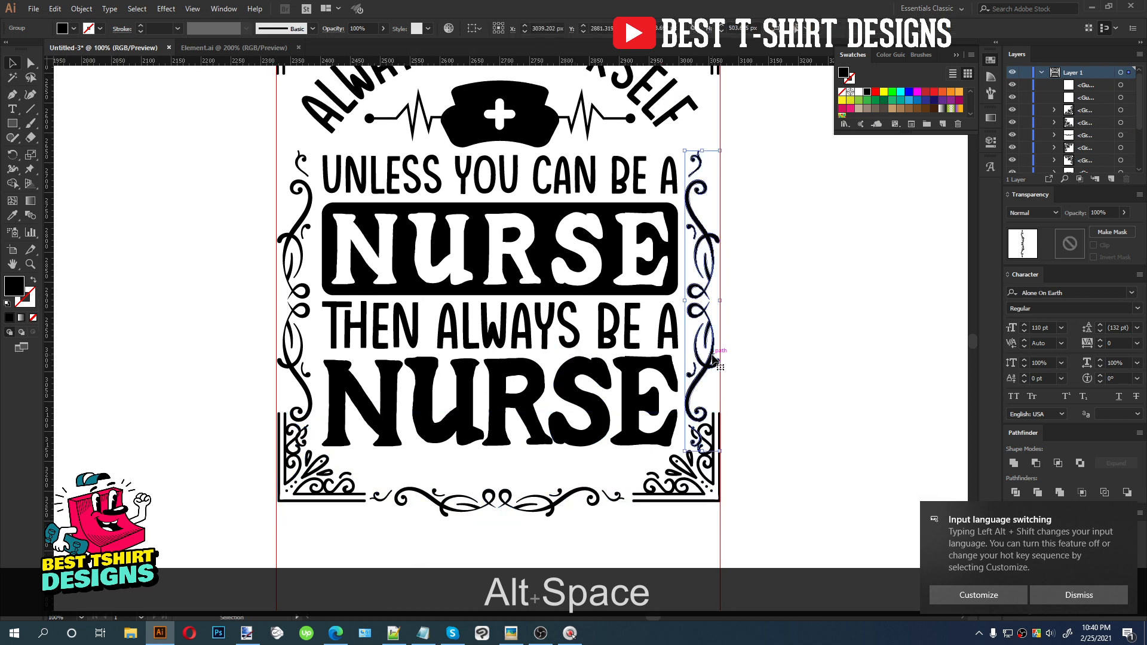
drag(720, 451, 700, 406)
key(Right)
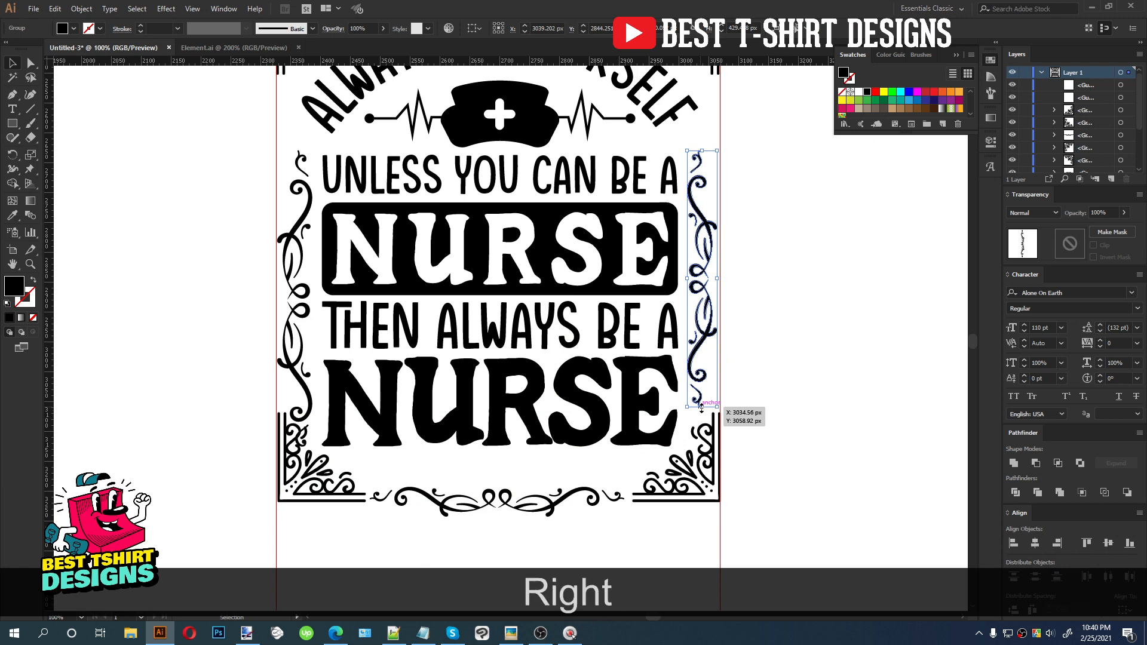
key(Up)
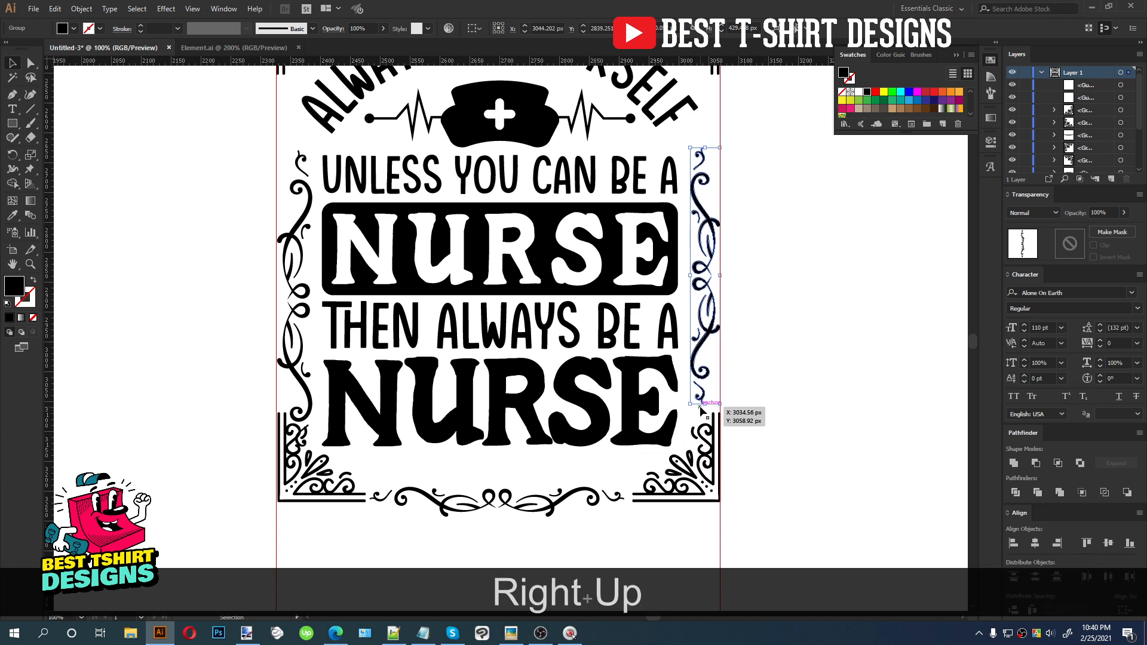
Replace the left side flourish with a vertically reflected copy of the right side flourish
click(300, 323)
key(Delete)
drag(698, 275, 284, 273)
right_click(285, 271)
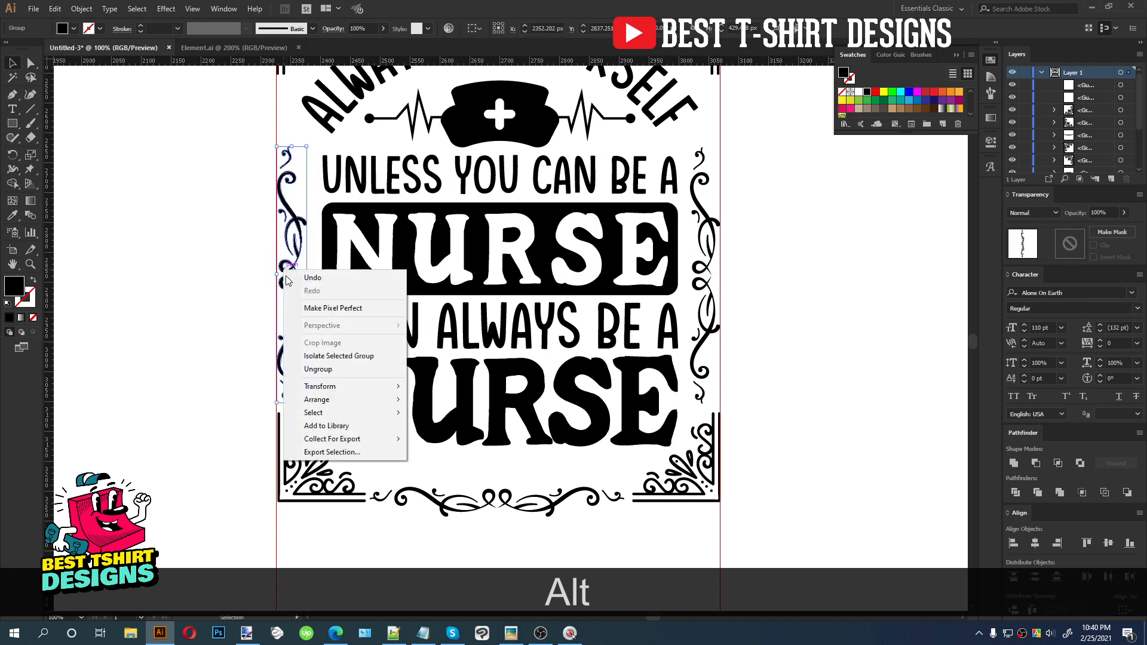
mouse_move(330, 386)
click(441, 429)
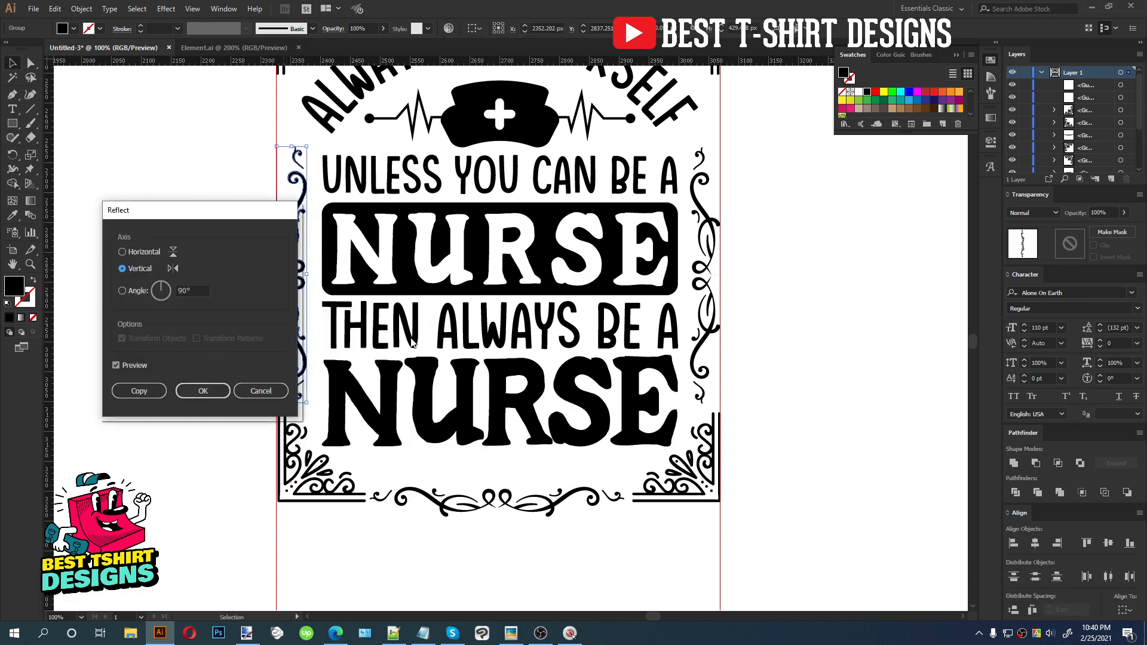
click(203, 391)
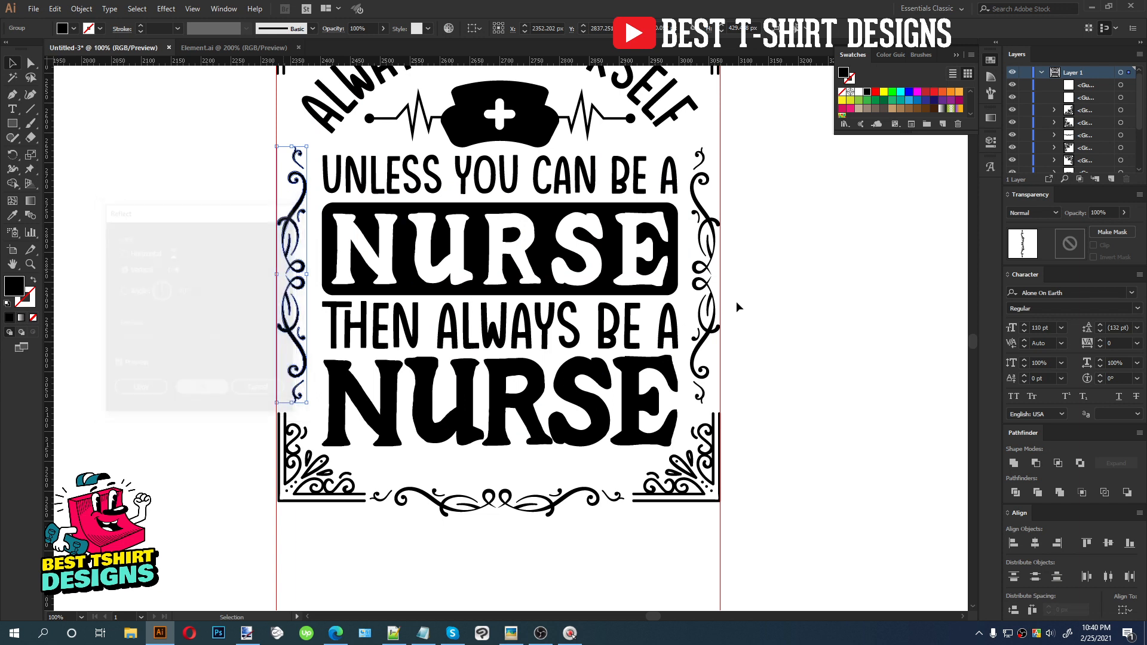
Select both side flourishes and nudge them upward together
shift+click(706, 274)
click(562, 29)
scroll(783, 360, up, 3)
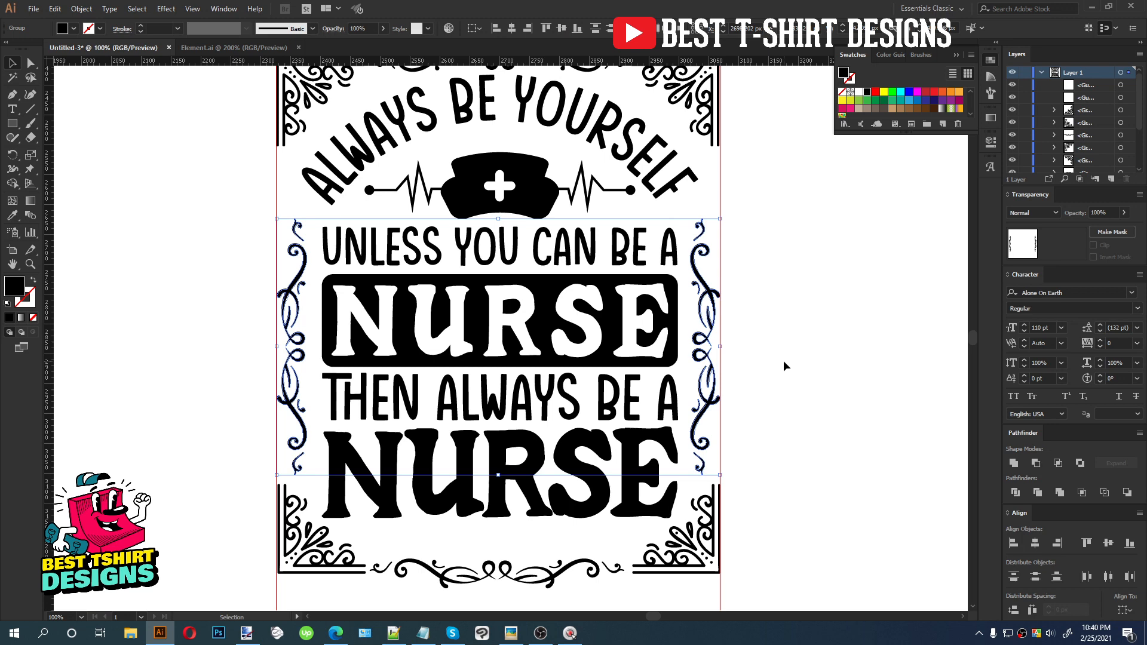
key(shift+Up)
key(Down)
key(Down)
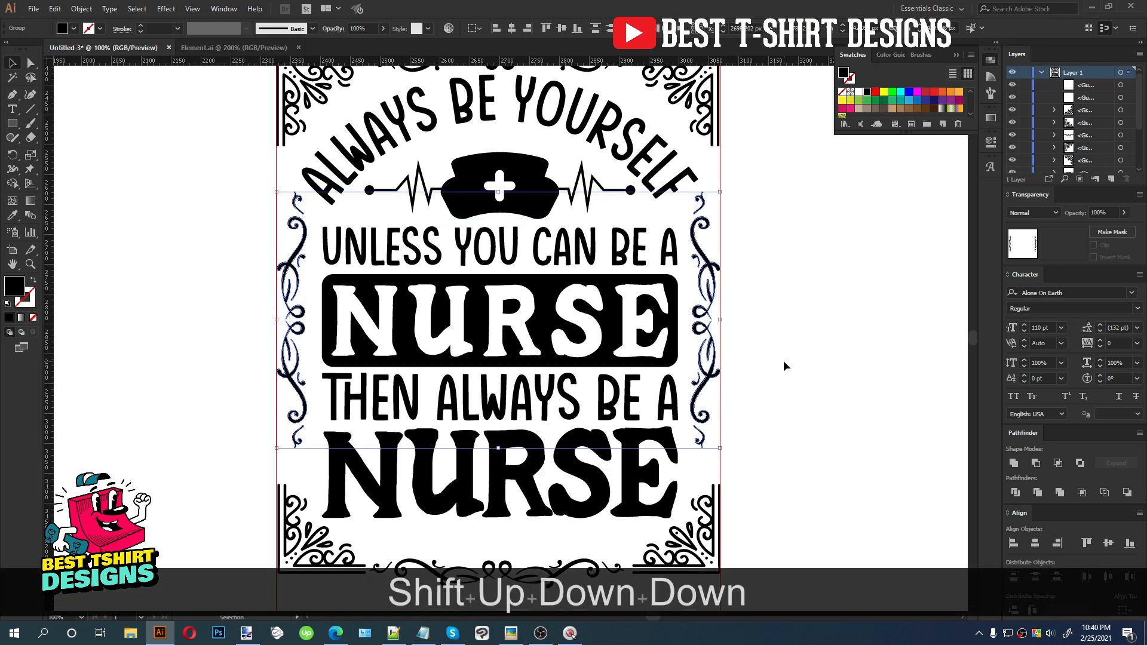
click(784, 361)
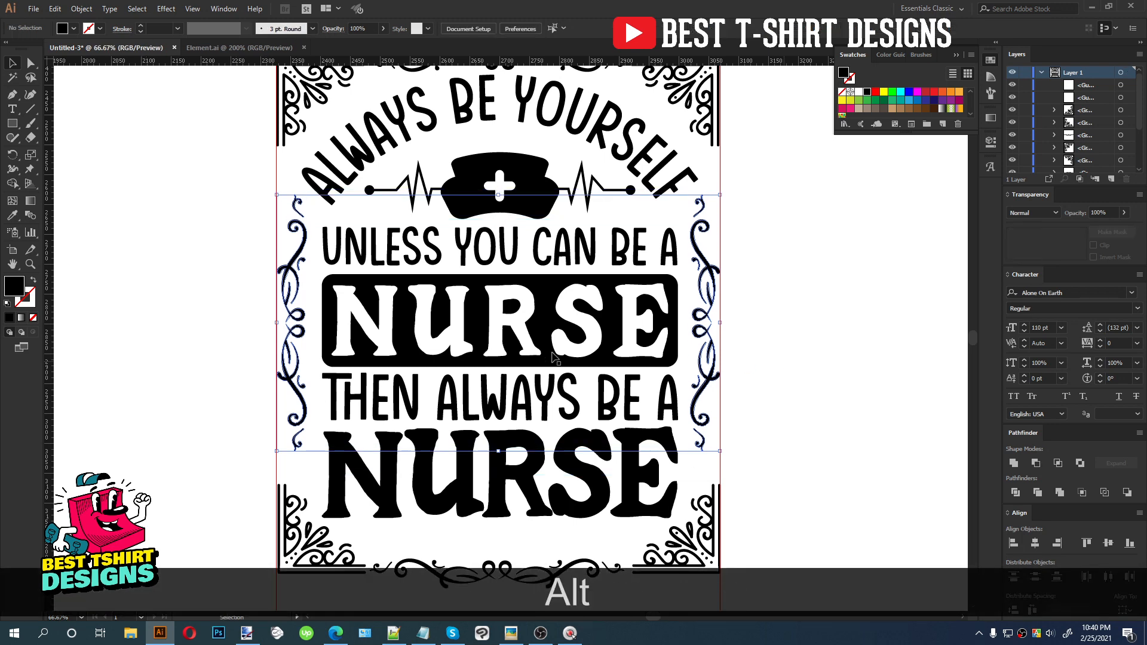
scroll(729, 378, down, 1)
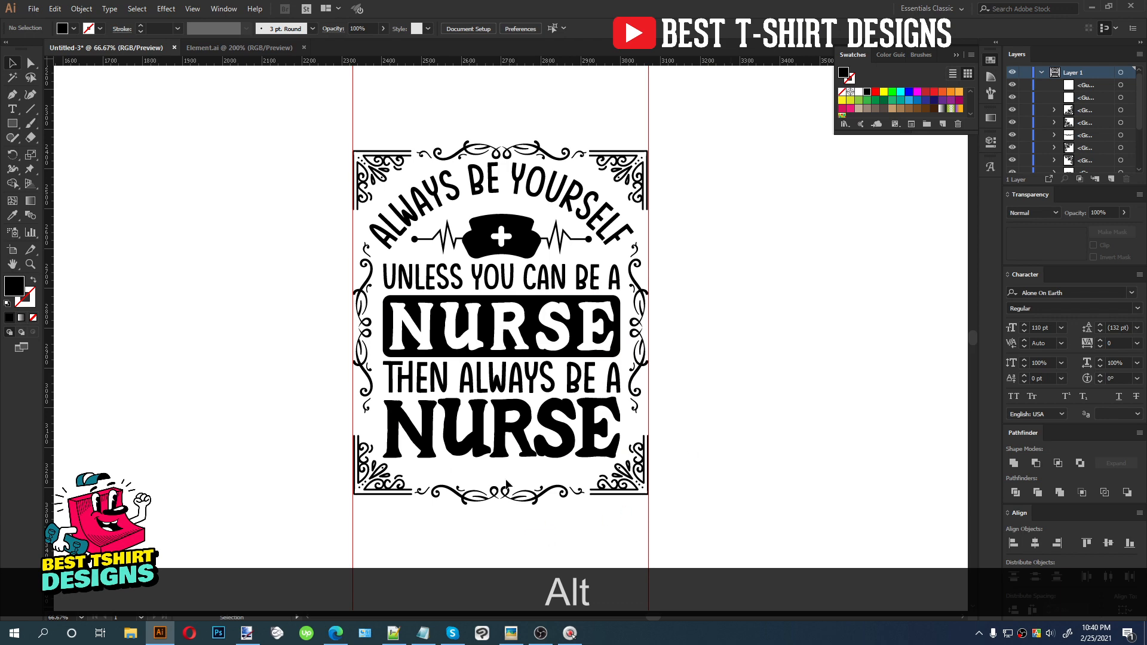
scroll(500, 471, up, 1)
scroll(501, 476, up, 1)
scroll(502, 474, down, 2)
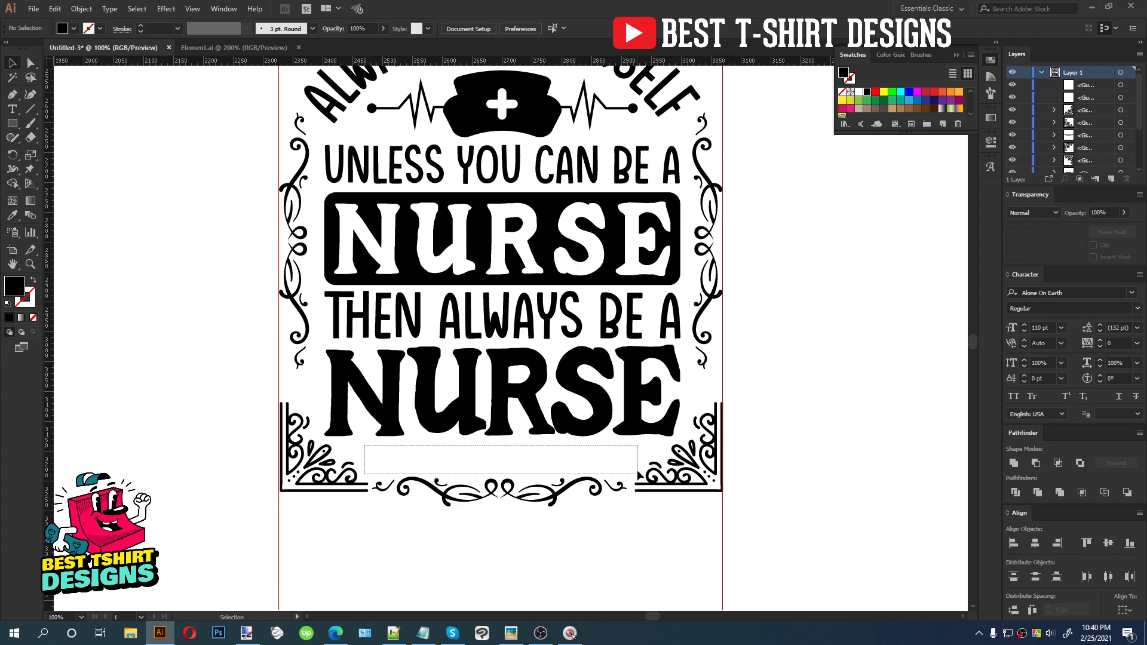
drag(637, 471, 595, 470)
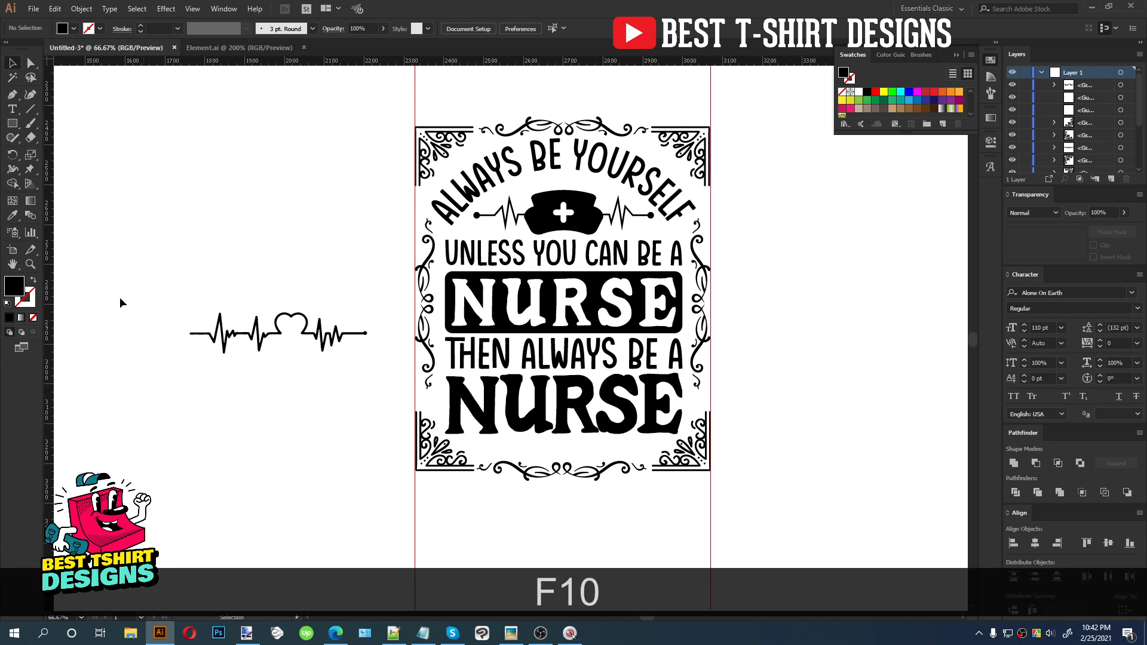
Place a heartbeat line with a heart shape beside the artboard on the left
drag(122, 289, 297, 384)
drag(157, 310, 302, 385)
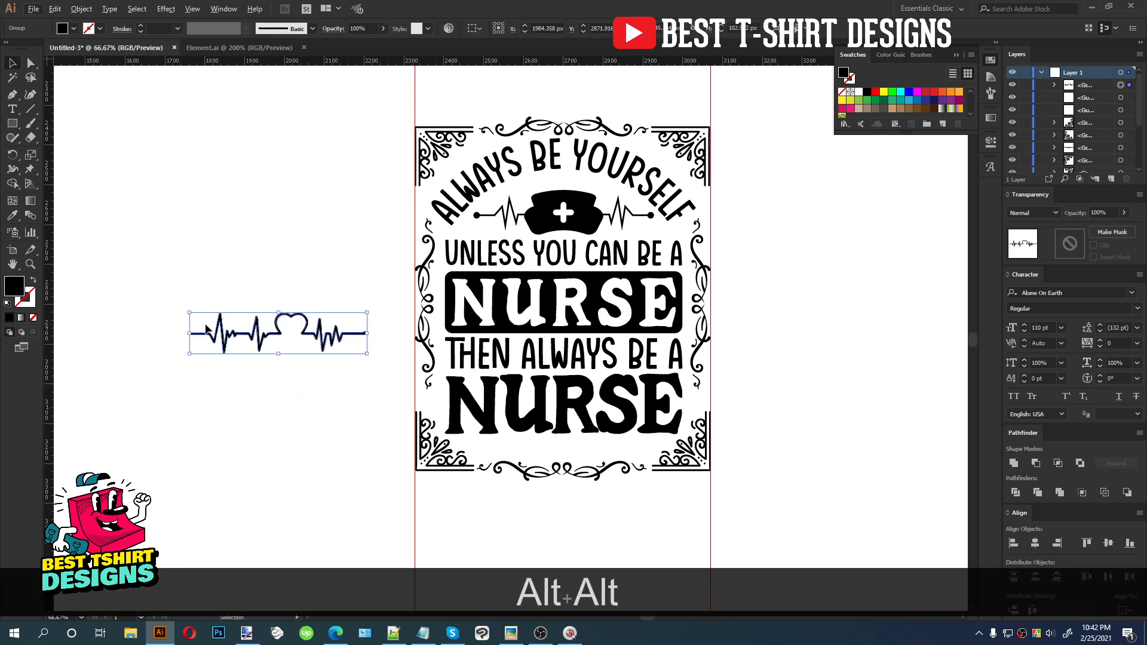
scroll(205, 324, up, 2)
click(365, 458)
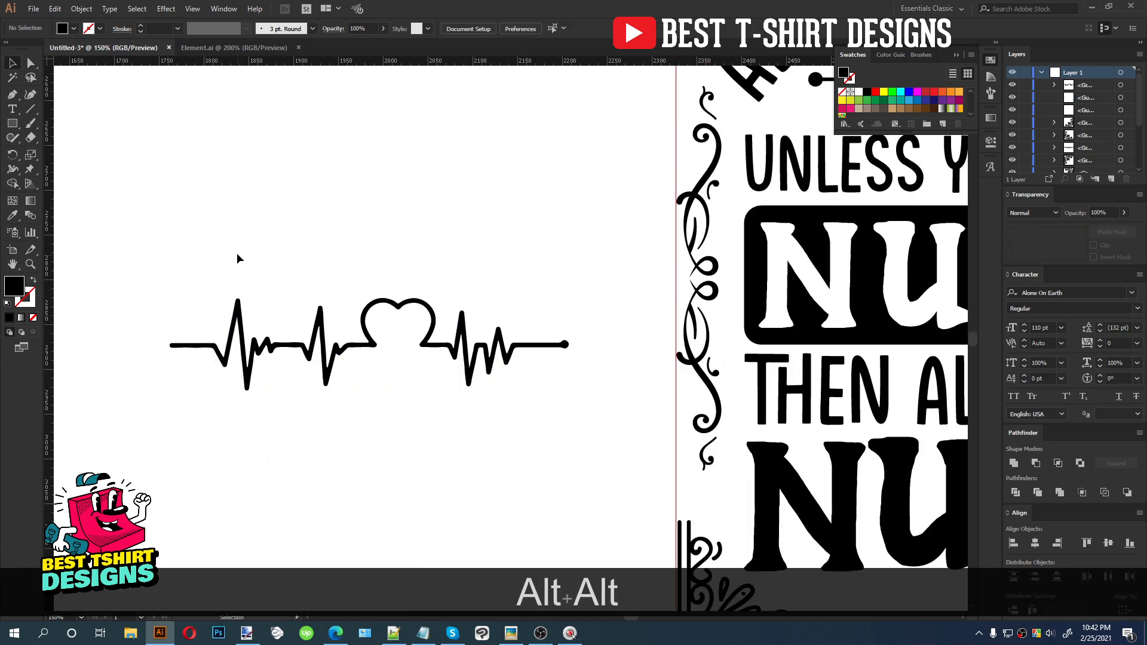
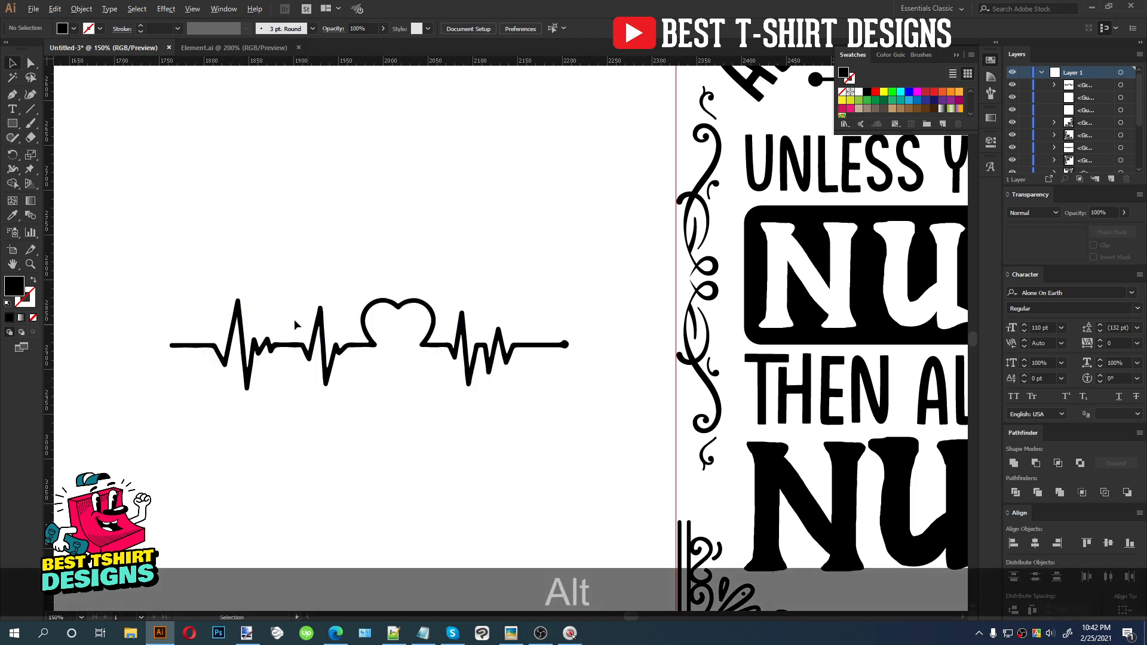
Erase the heart and the left part of the heartbeat line with the Eraser, keeping only its right pulse segment
scroll(280, 312, down, 2)
drag(416, 413, 364, 379)
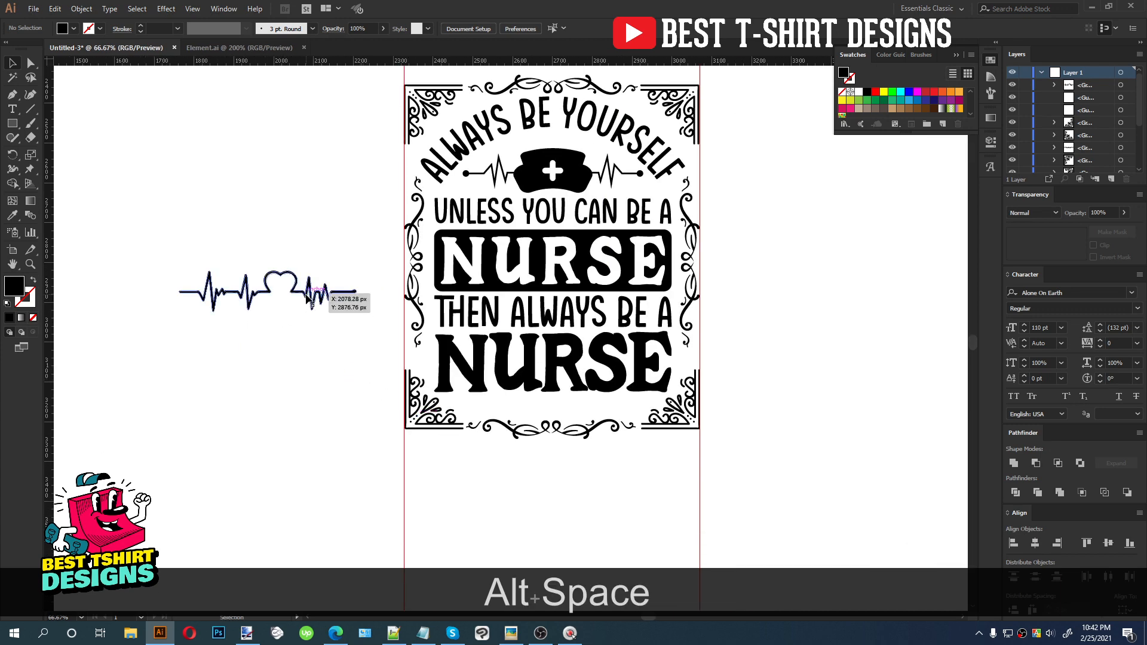
scroll(272, 297, up, 3)
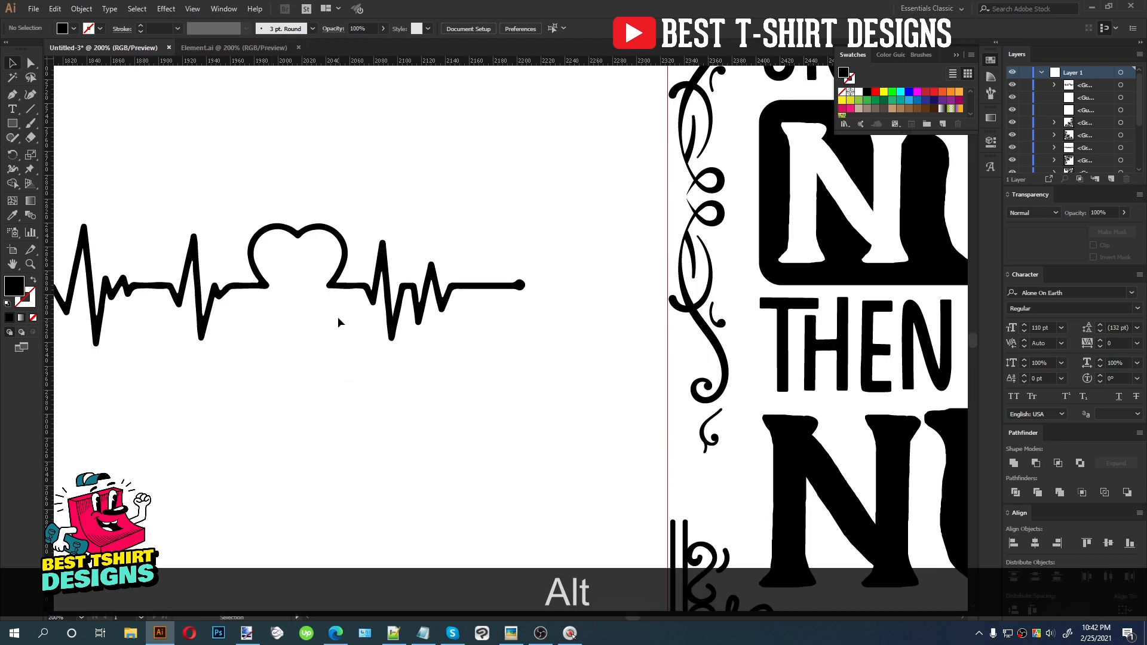
click(350, 287)
key(shift+e)
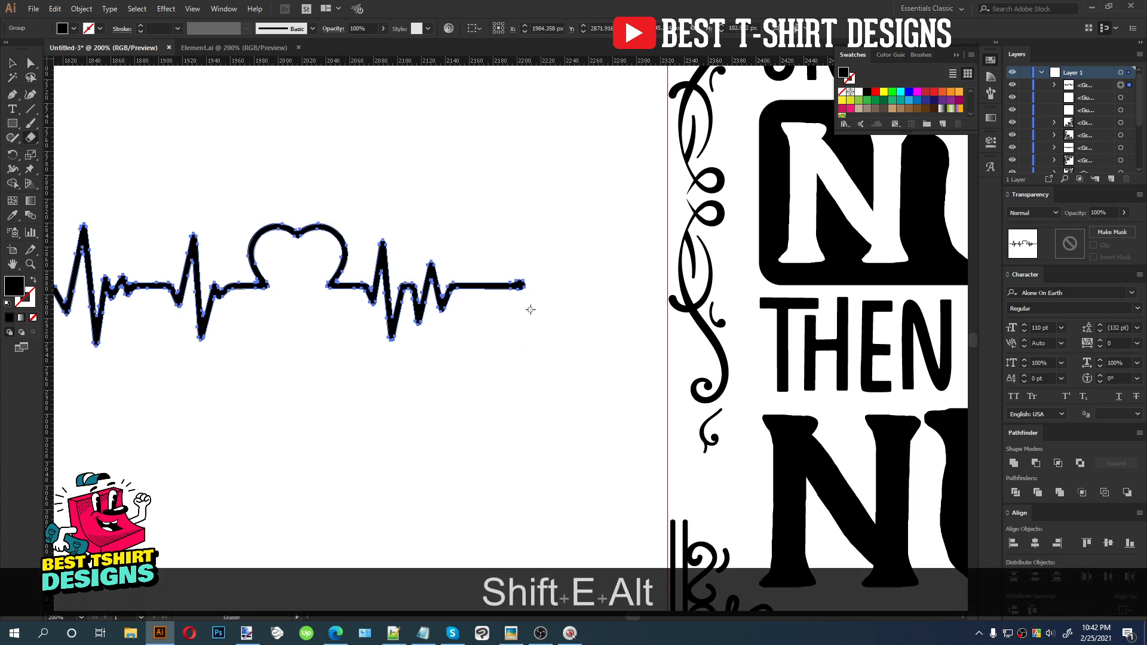
scroll(531, 309, down, 1)
drag(86, 202, 393, 407)
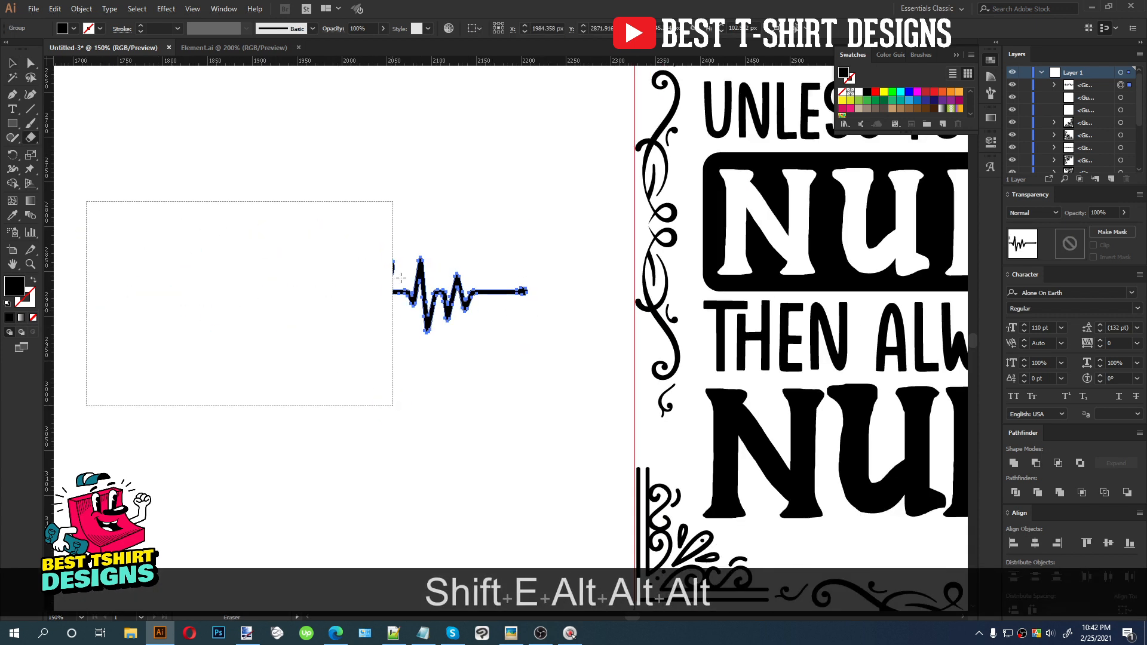
Move the pulse segment onto the artboard beside the bottom-right corner ornament, shrink it slightly and nudge it right
scroll(400, 278, up, 4)
key(v)
scroll(424, 240, down, 3)
scroll(386, 242, down, 2)
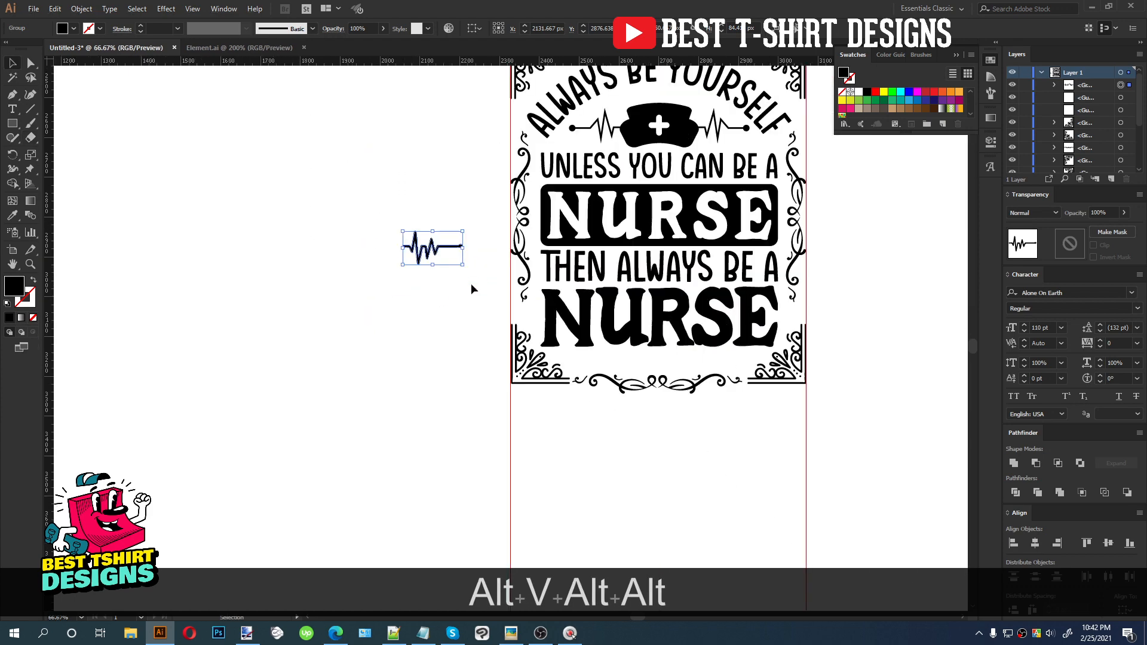
drag(438, 257, 734, 367)
scroll(734, 367, up, 3)
drag(811, 356, 784, 357)
key(Right)
key(Right)
key(Right)
key(Right)
key(Right)
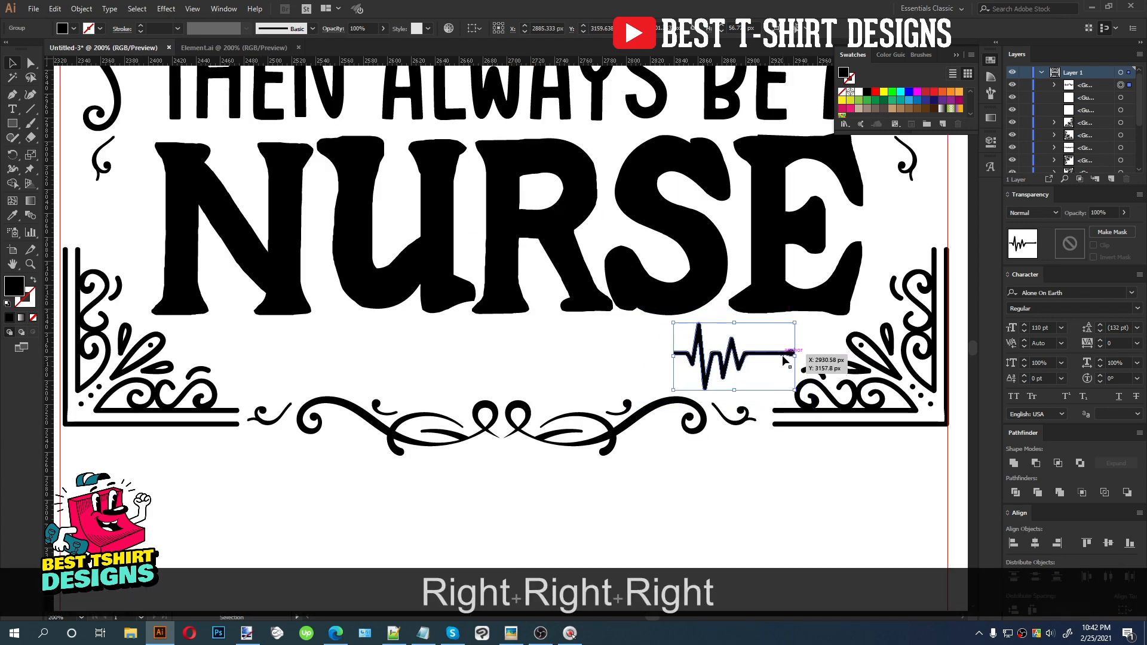
key(Right)
key(Right)
key(Right)
key(Right)
key(Right)
Duplicate the pulse segment to the left side beside the bottom-left ornament and reflect the copy vertically
drag(770, 358, 302, 366)
right_click(302, 366)
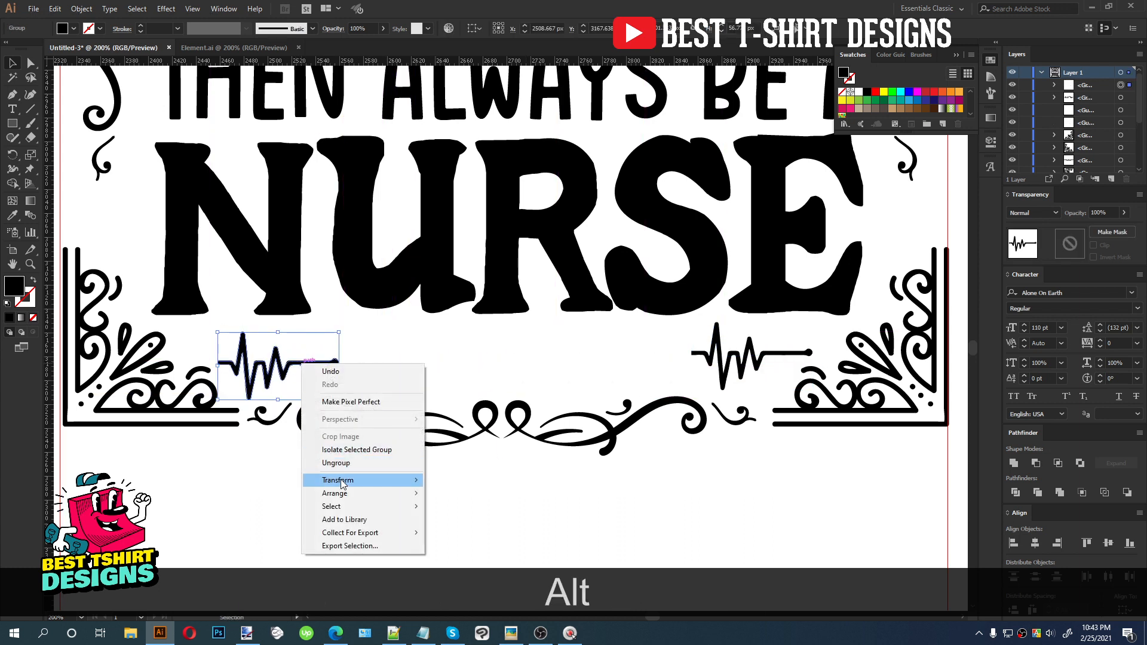
mouse_move(338, 481)
click(483, 528)
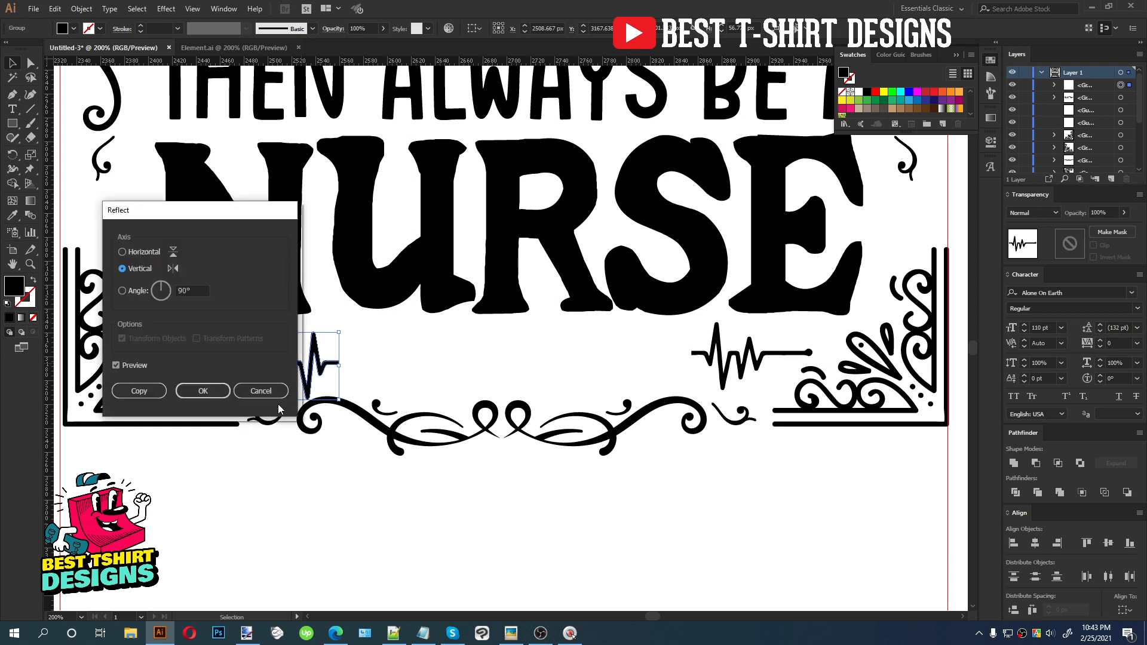
click(203, 390)
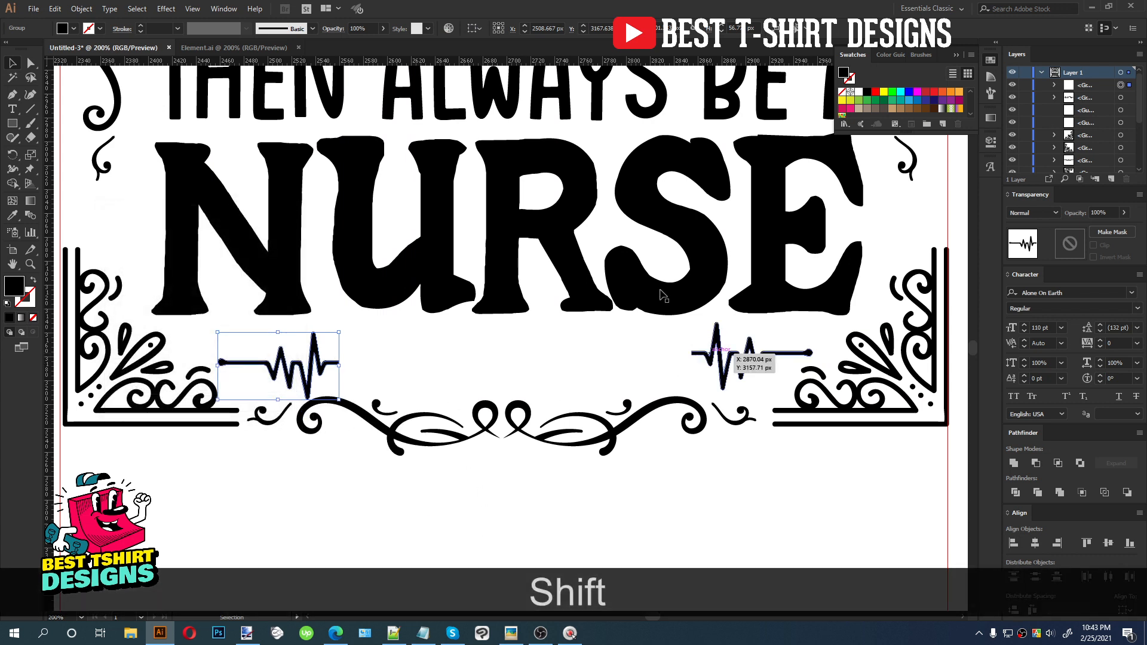
Align the two pulse segments on their vertical centres, nudge them up slightly and deselect
click(564, 28)
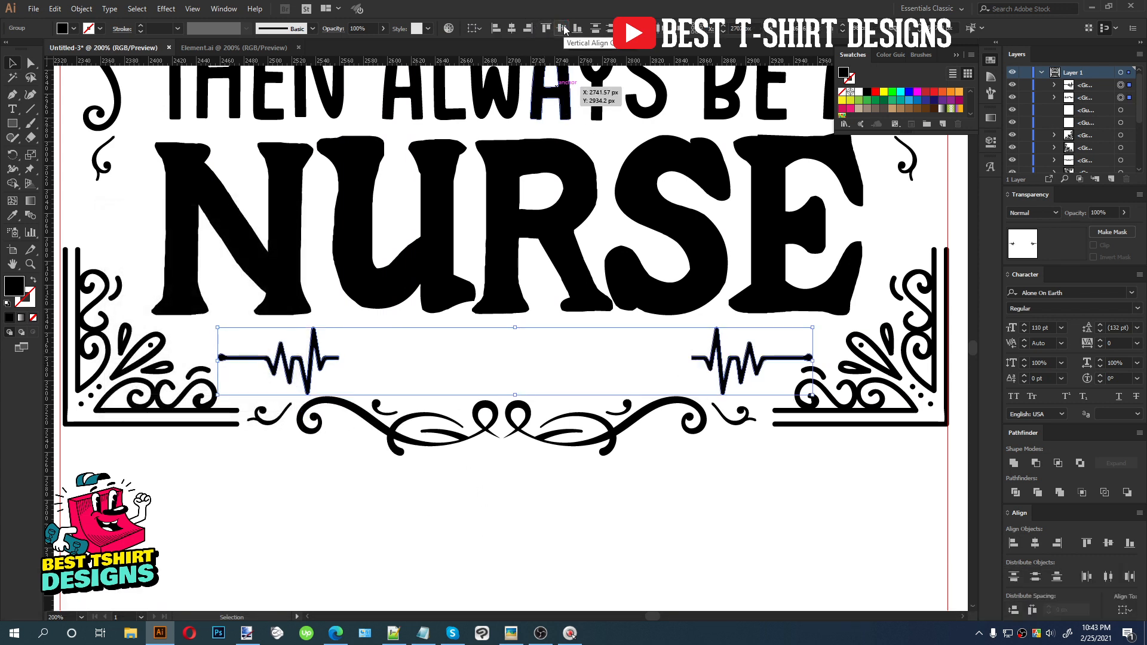
key(Up)
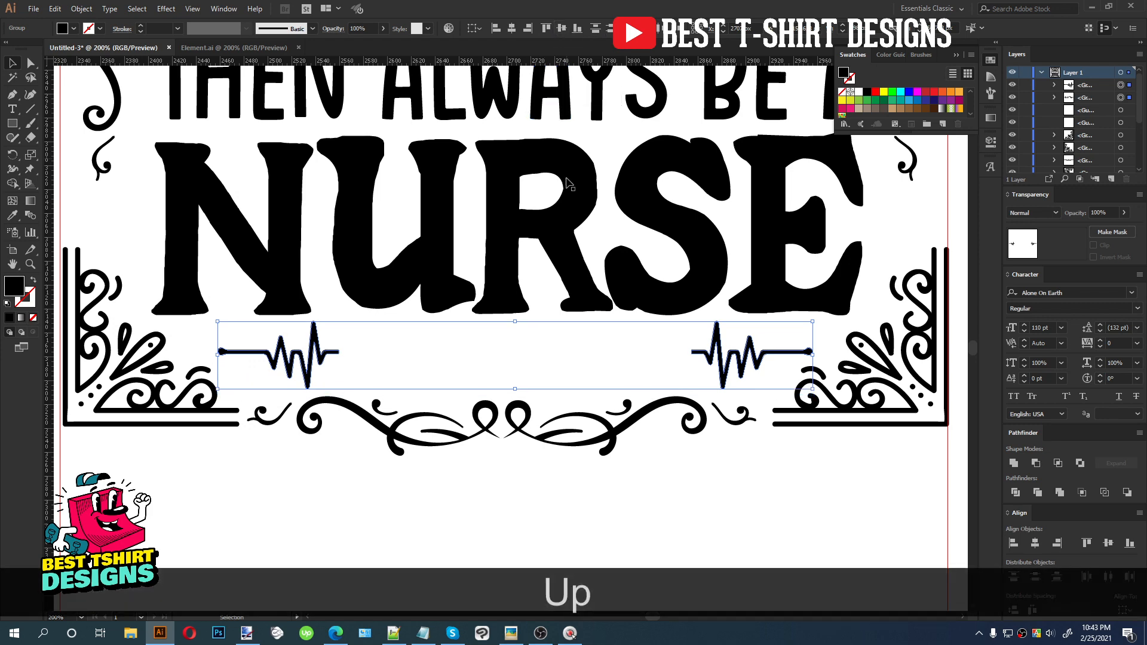
scroll(492, 460, down, 1)
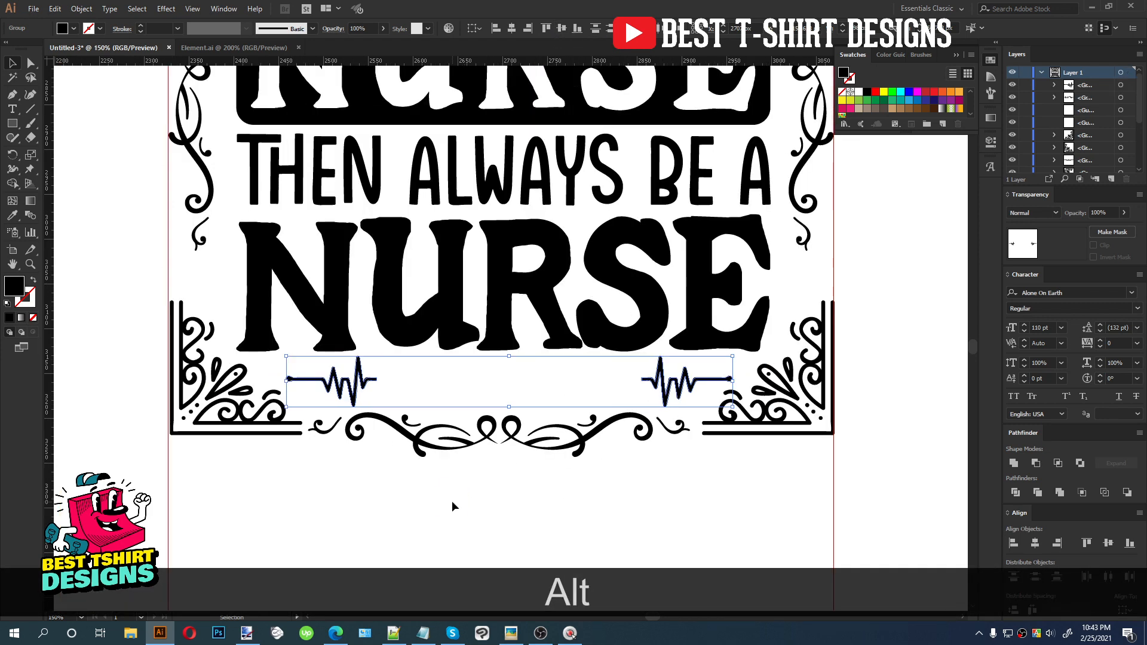
click(452, 502)
Switch to Notepad, add the line 'proud of my profession' below the existing text and copy it
click(424, 633)
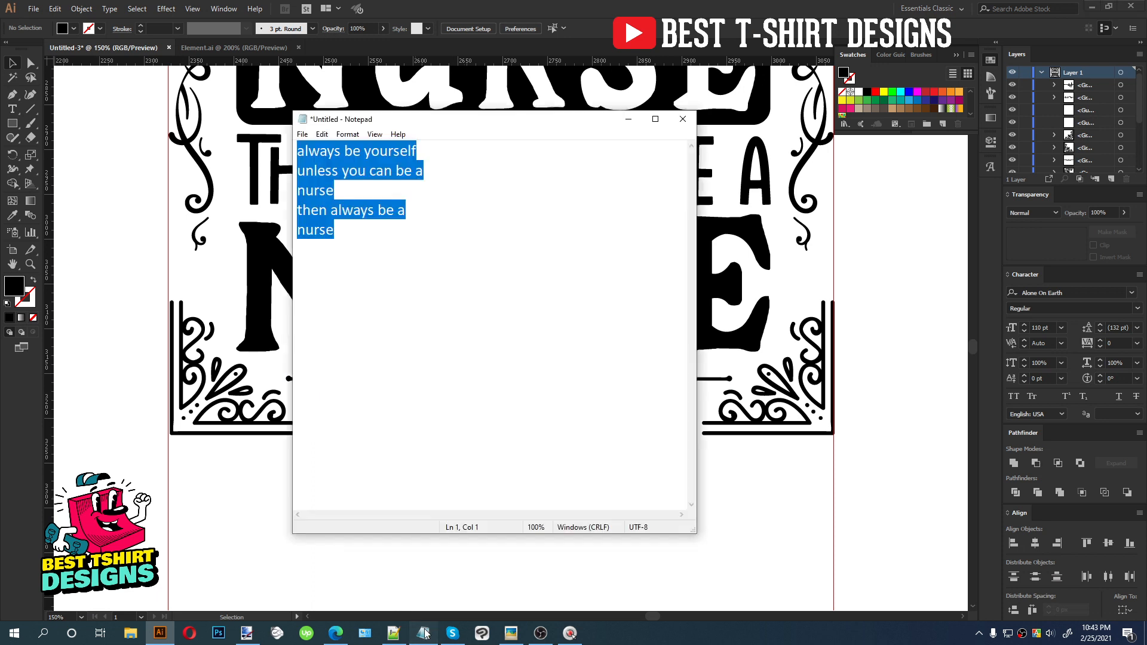
click(568, 345)
key(Return)
key(Return)
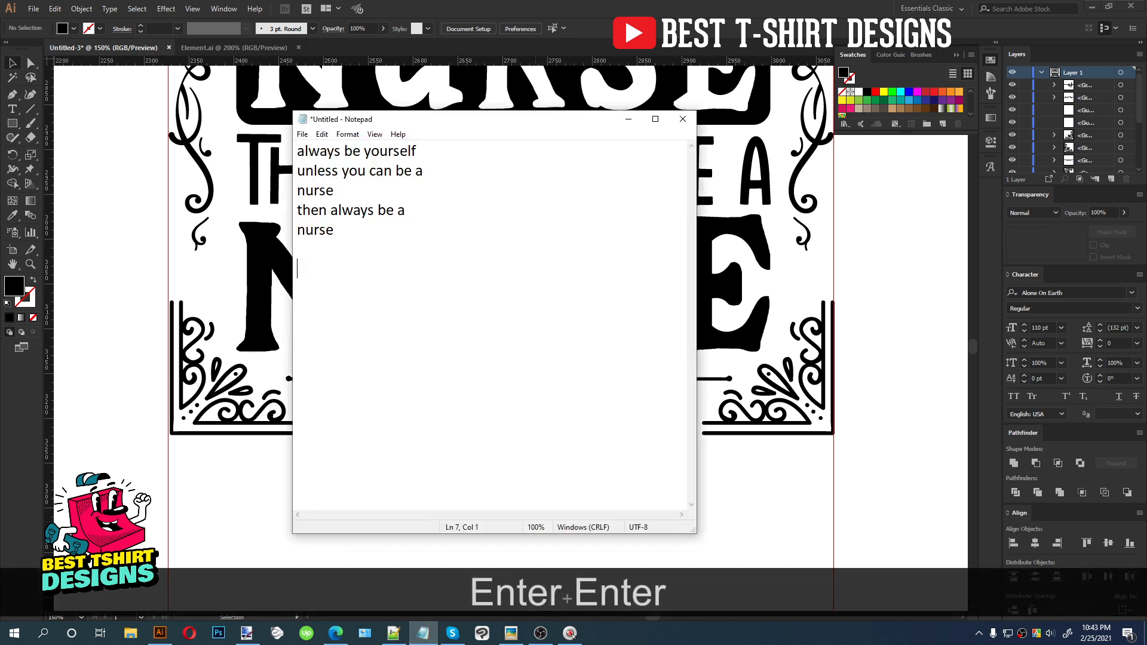
text(proud )
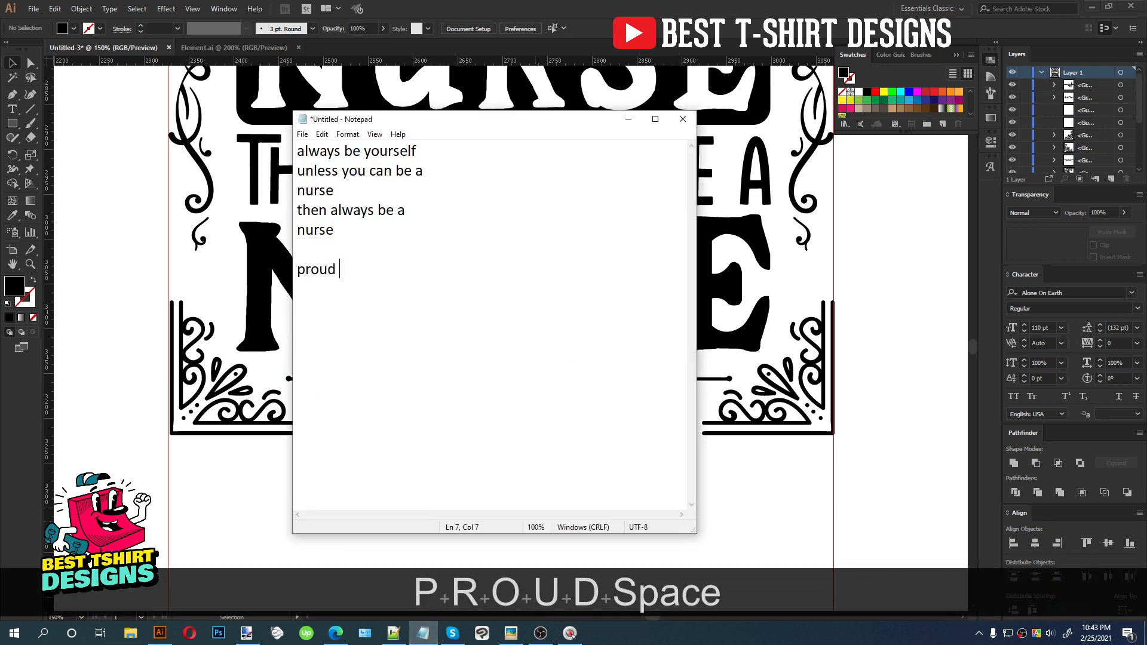
text(of my profe)
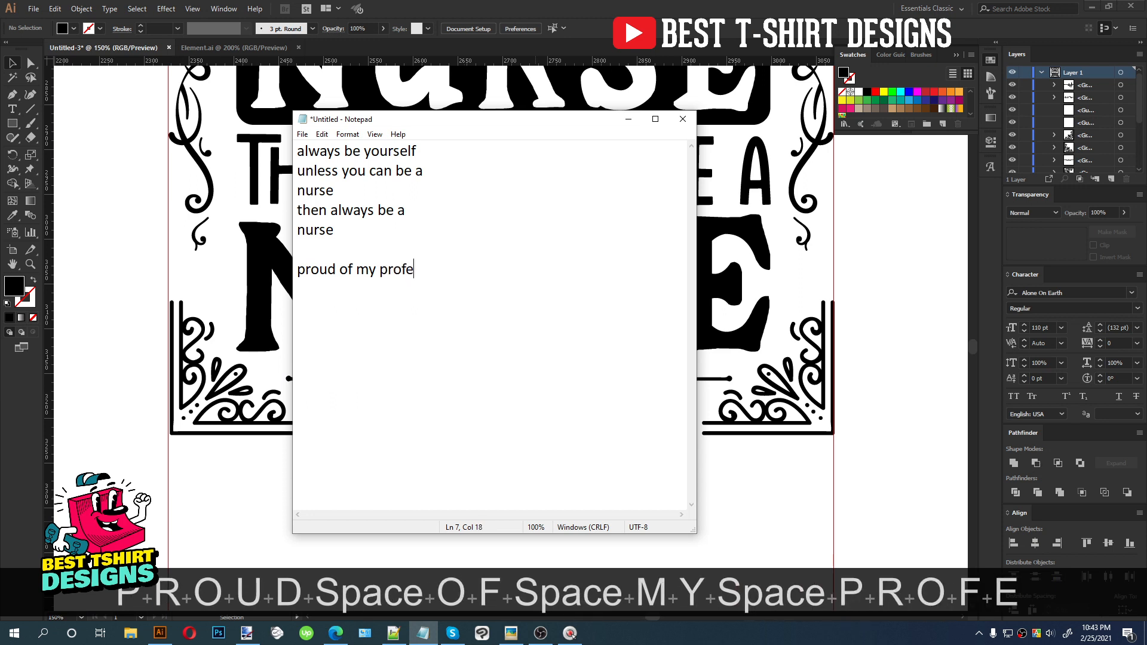
text(ssion)
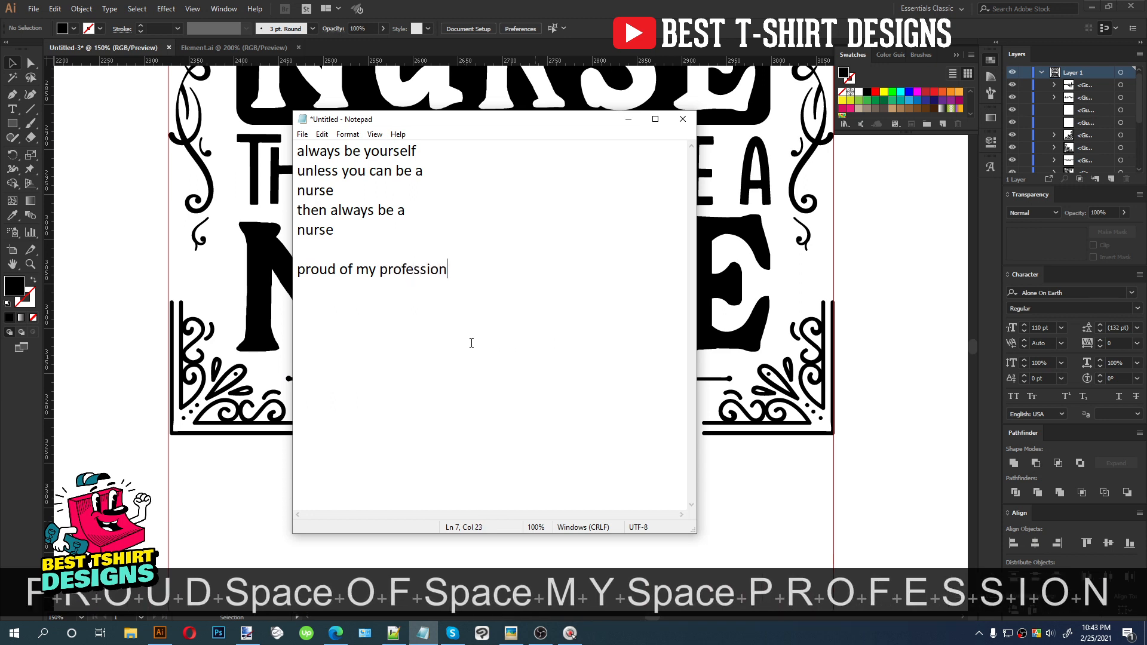
shift+click(301, 271)
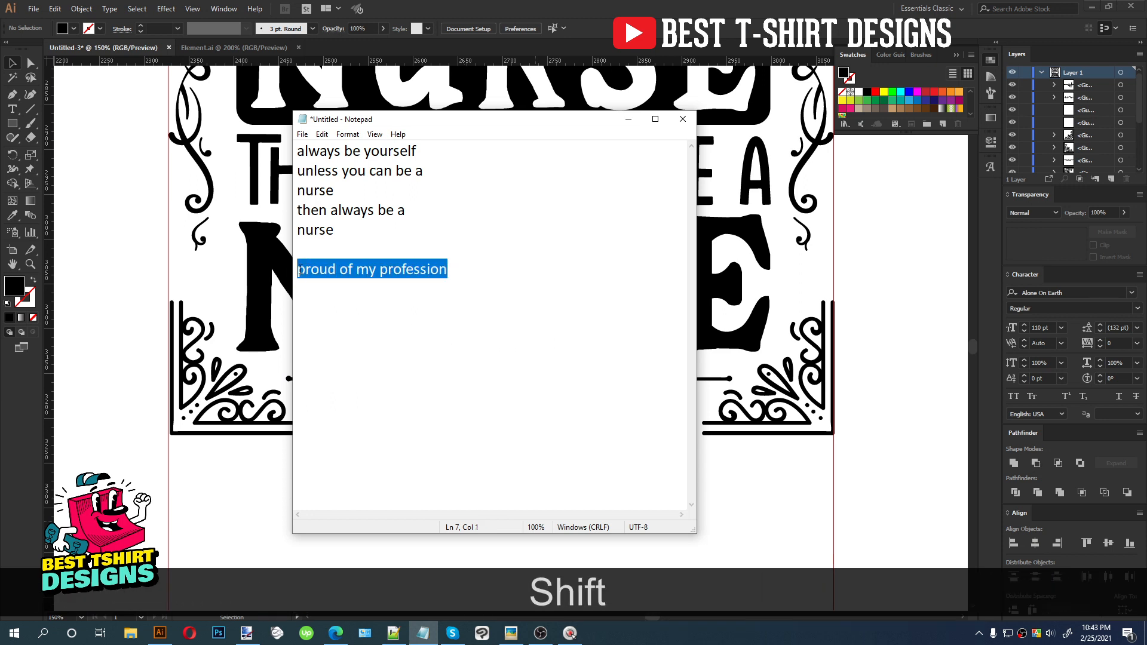
key(ctrl+c)
Paste the copied text into the design and move it between the two pulse segments
click(763, 501)
key(ctrl+v)
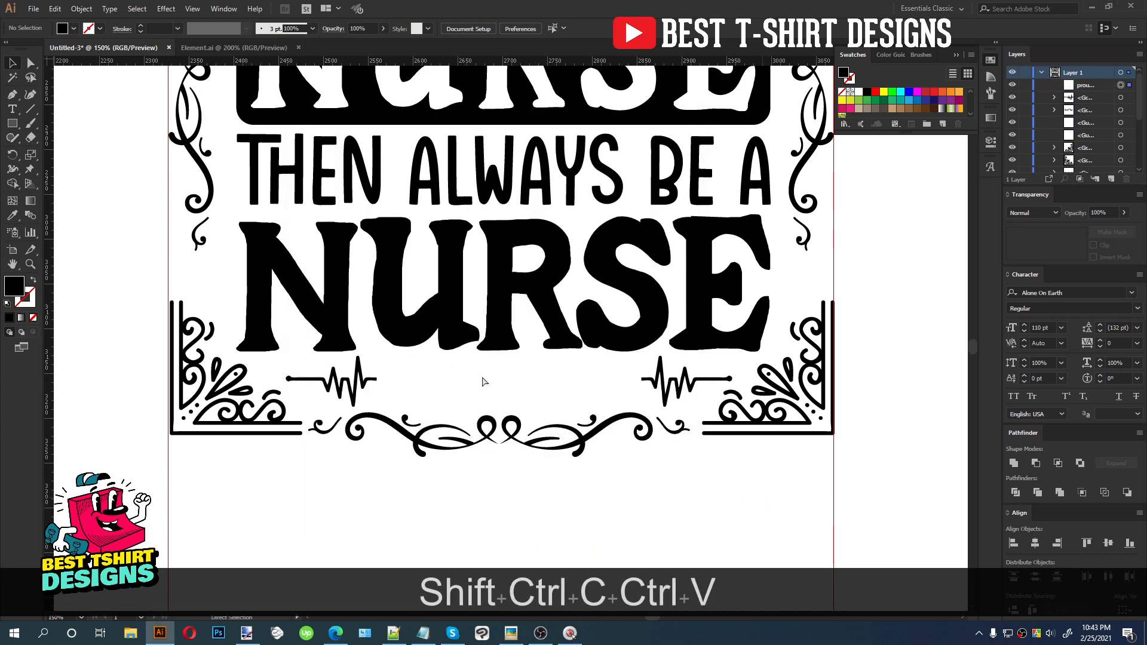
drag(561, 345, 545, 387)
Set the text's font to Explorer Condensed Regular and scale it up to fill the gap between the pulse segments
right_click(545, 387)
mouse_move(633, 434)
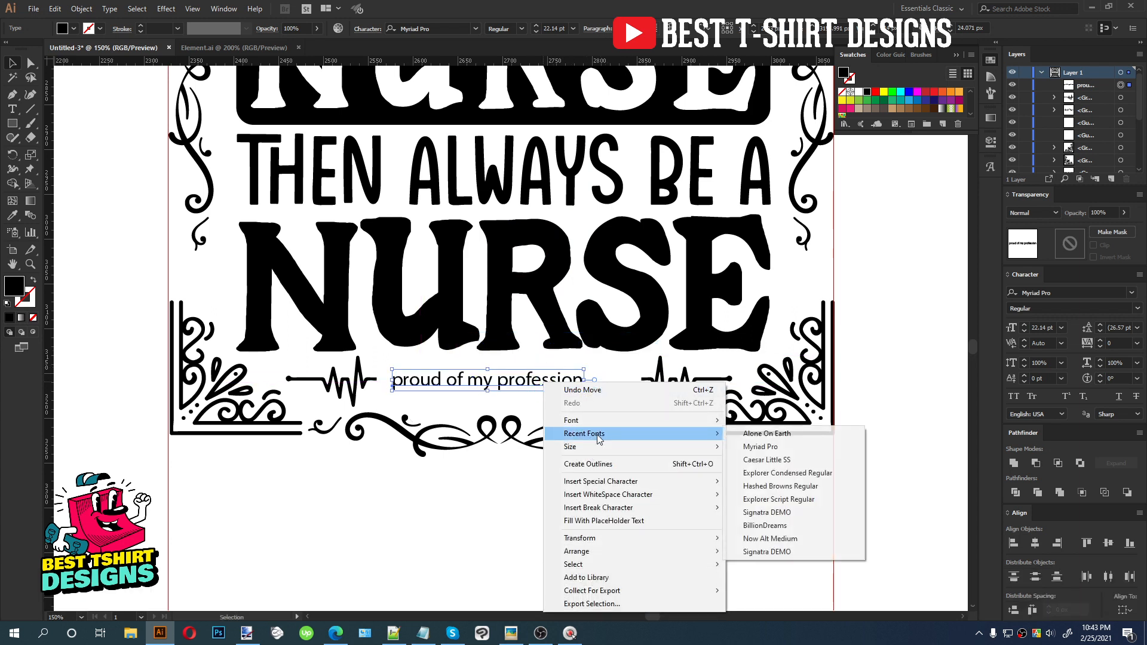
click(789, 473)
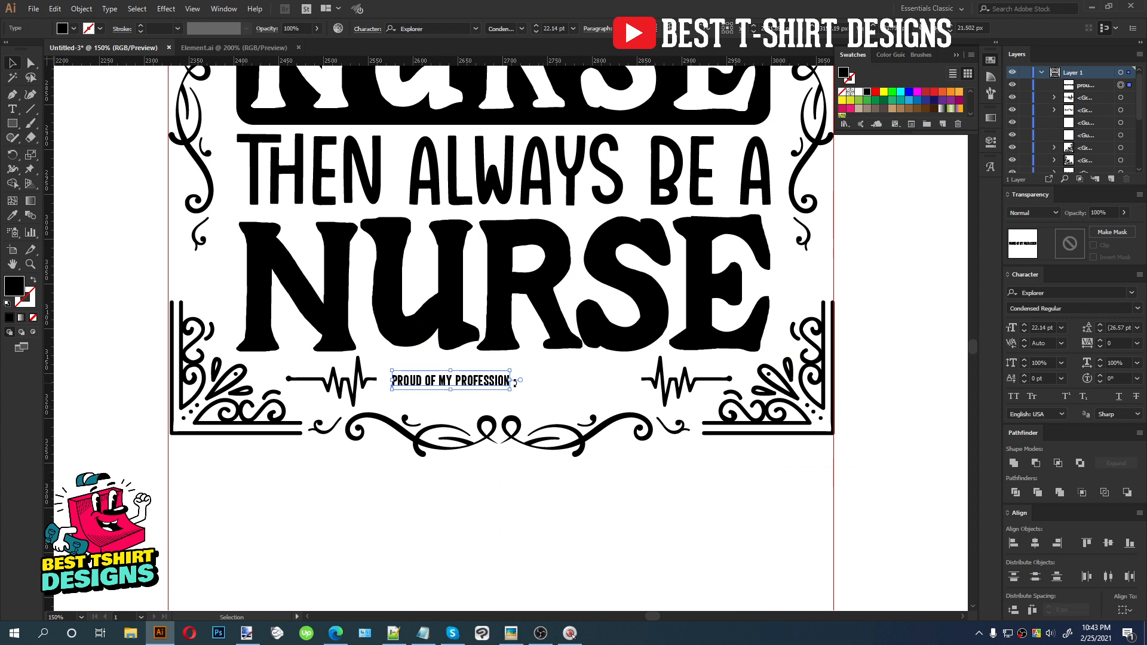
drag(511, 381, 651, 381)
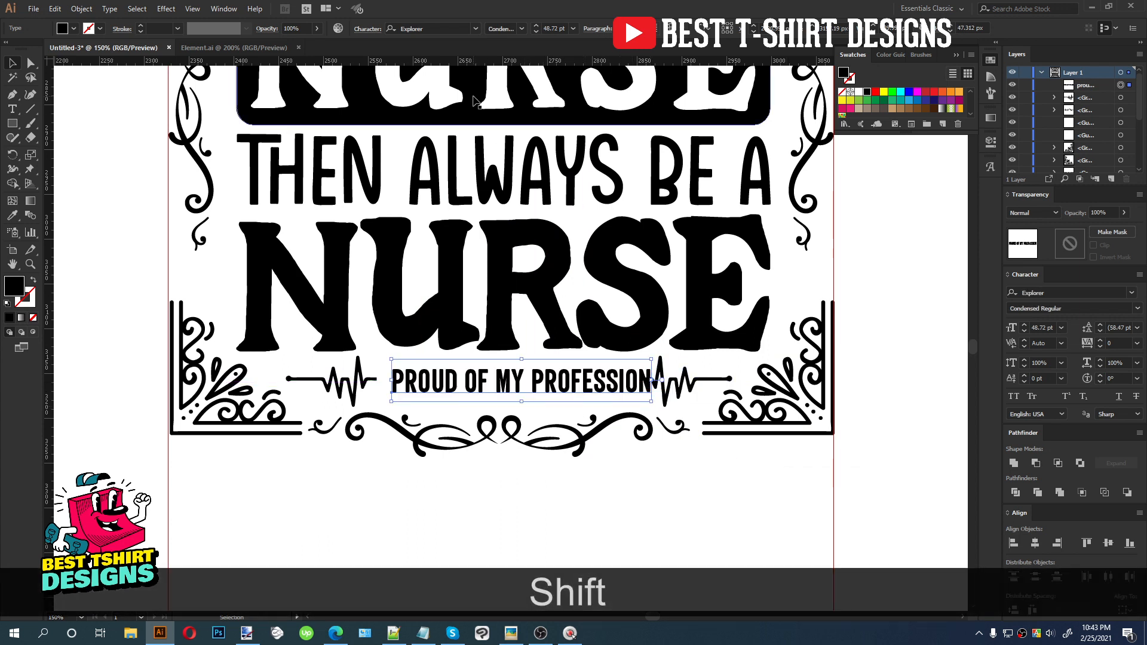
Switch the font style to Serif and scale the text down to fit between the pulse segments
click(522, 27)
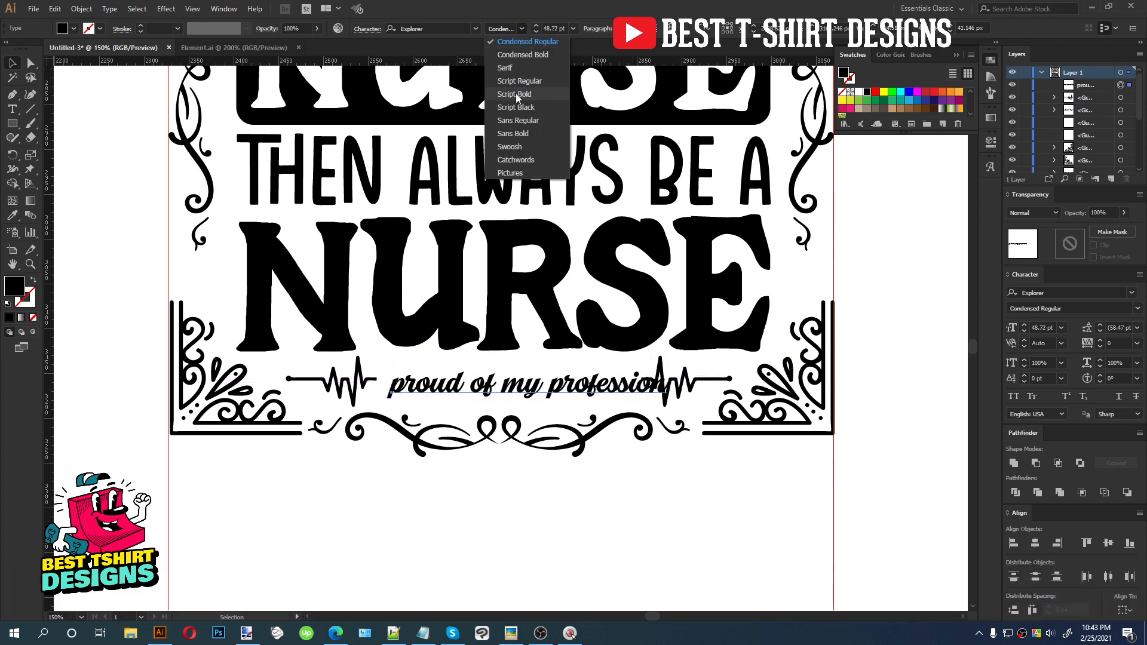
click(514, 68)
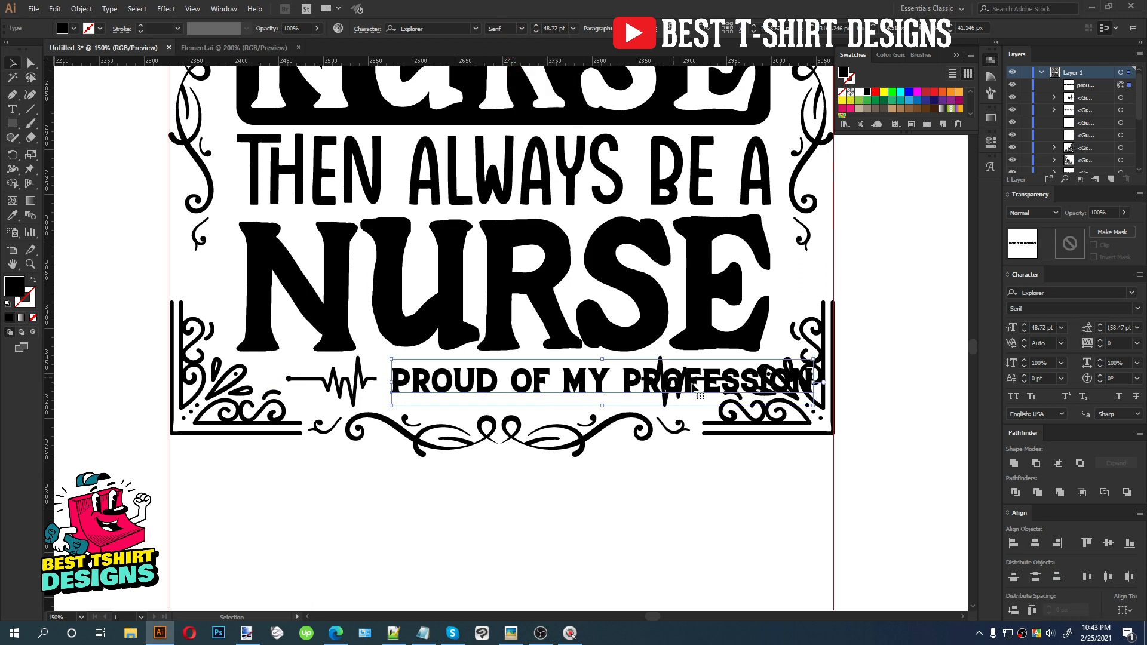
drag(810, 383, 627, 383)
Change the text's font to Alone On Earth
scroll(579, 393, up, 1)
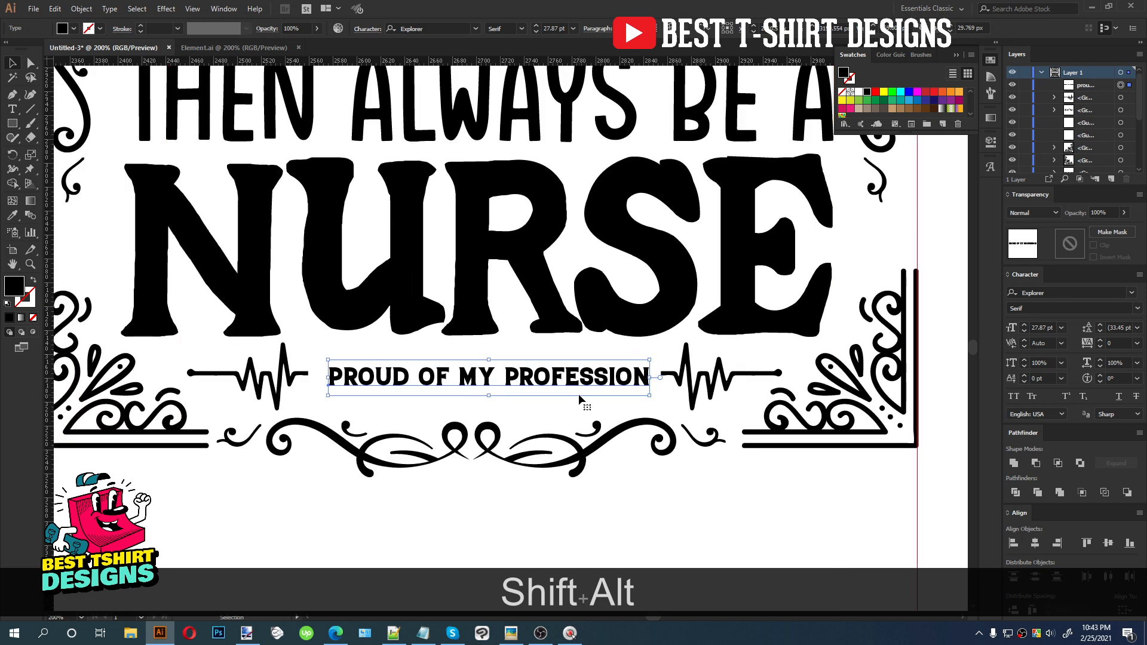
click(449, 28)
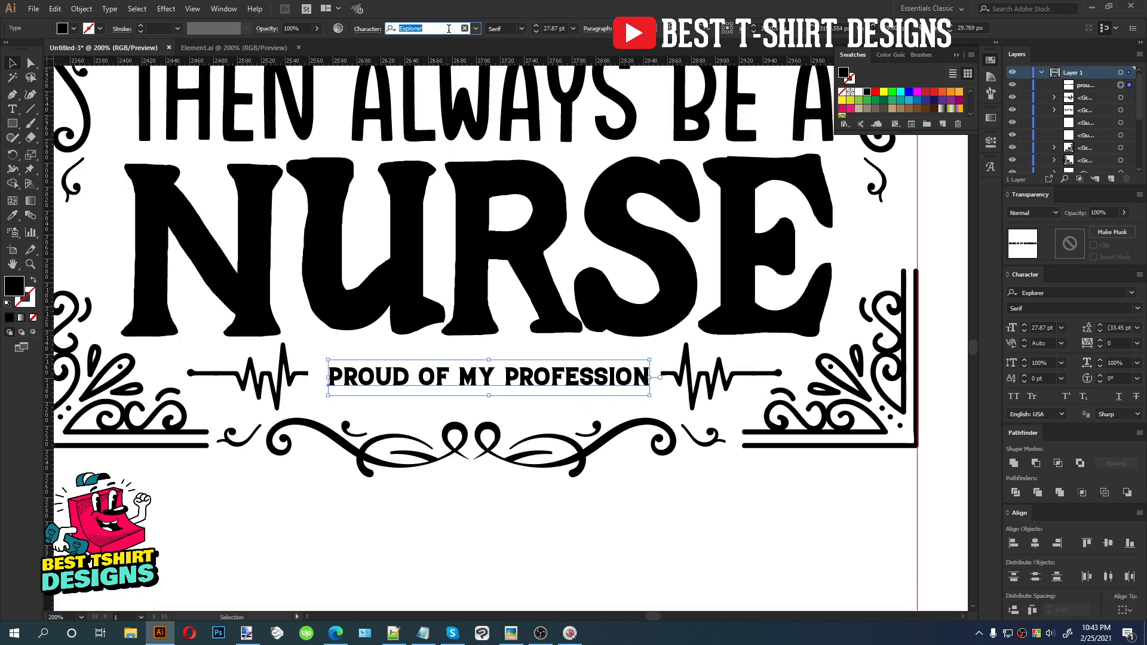
right_click(463, 374)
mouse_move(496, 418)
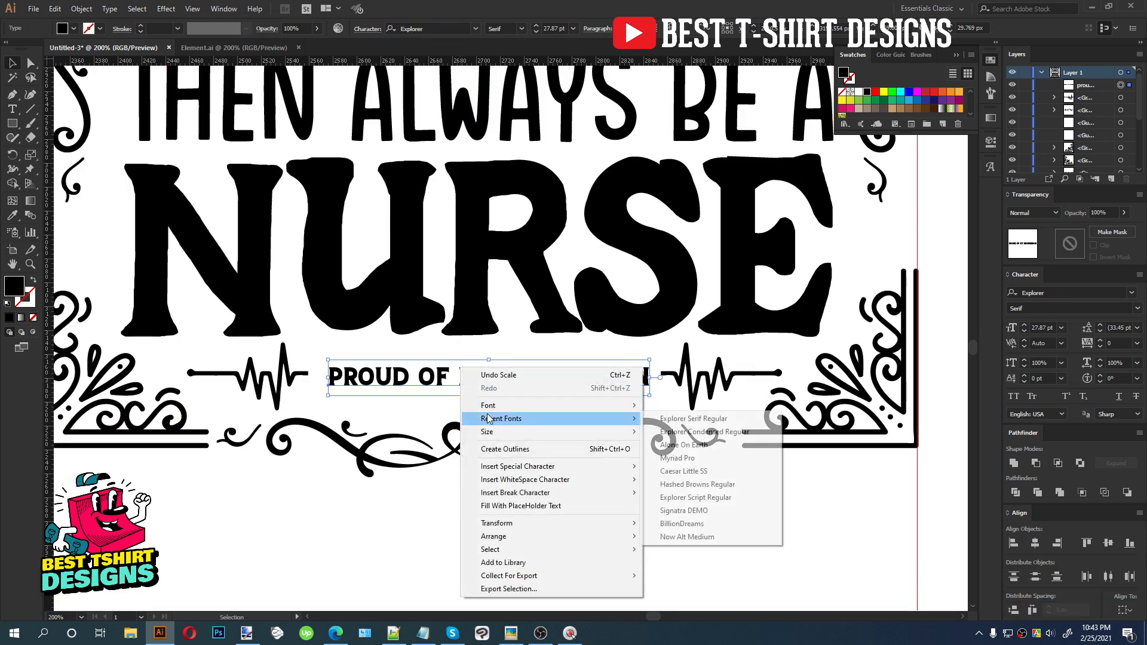
click(696, 445)
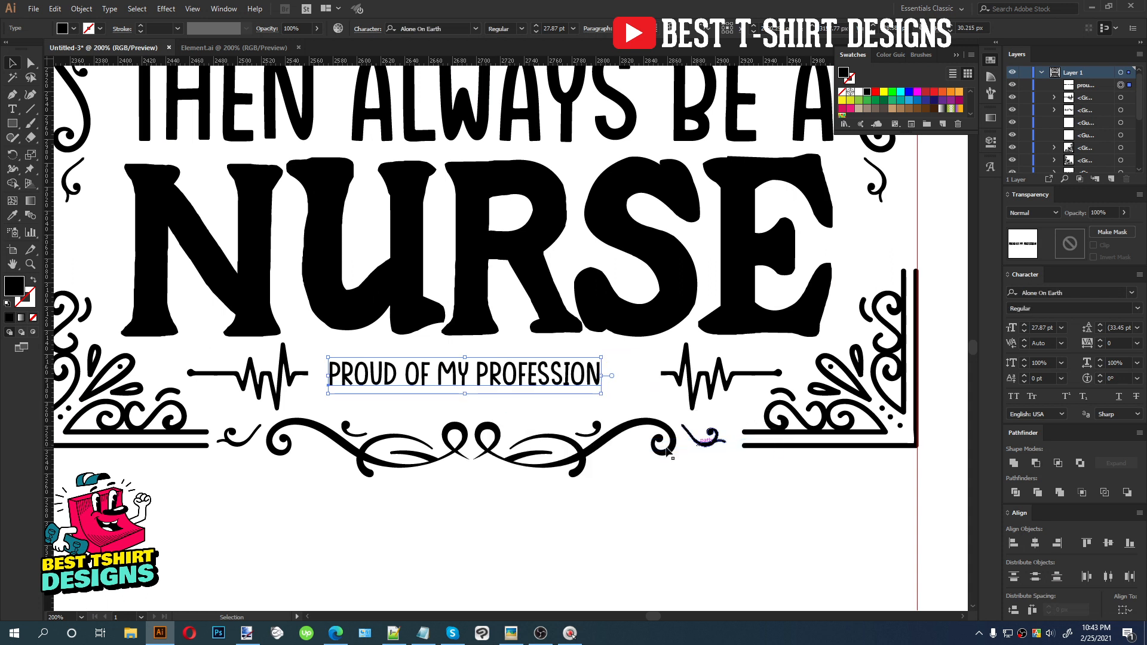
Stretch the text to span the gap between the pulse segments and convert it to outlines
drag(601, 376, 667, 374)
drag(328, 375, 303, 380)
right_click(484, 387)
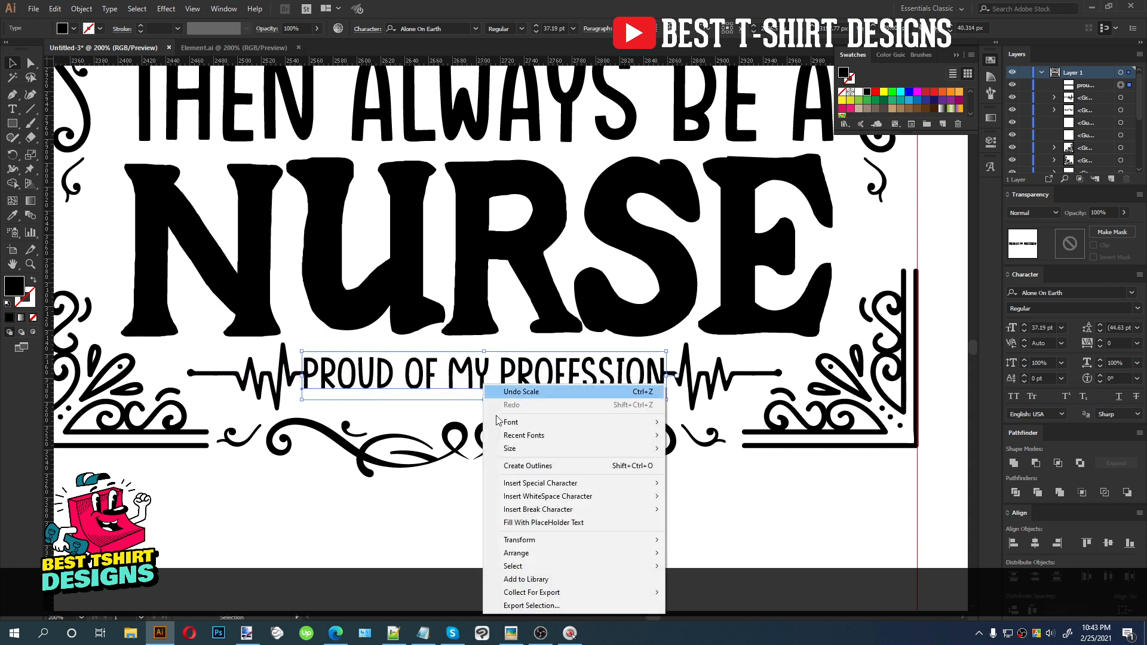
click(520, 464)
Select the text with both pulse segments, align their vertical centres and group them
drag(220, 355, 723, 391)
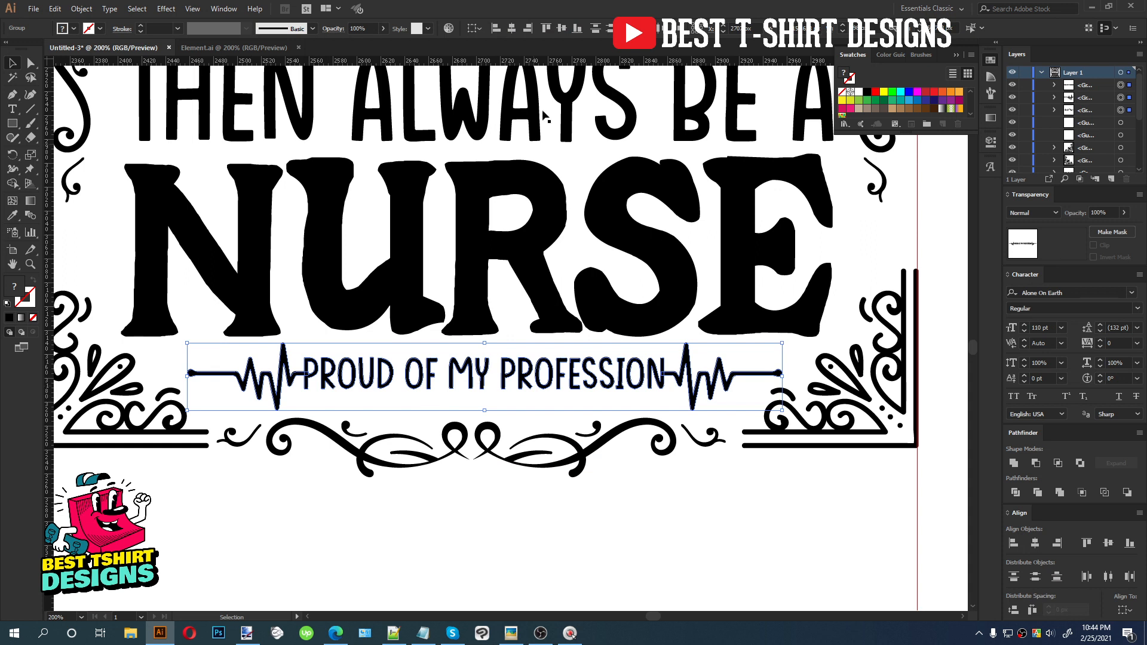
click(560, 29)
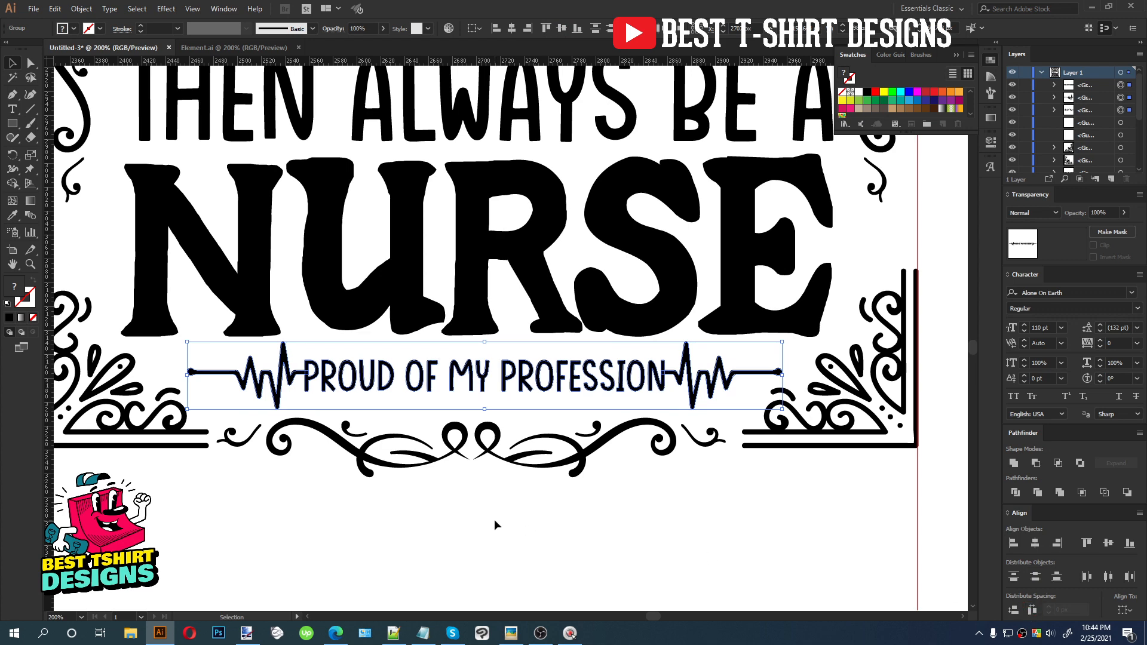
key(ctrl+g)
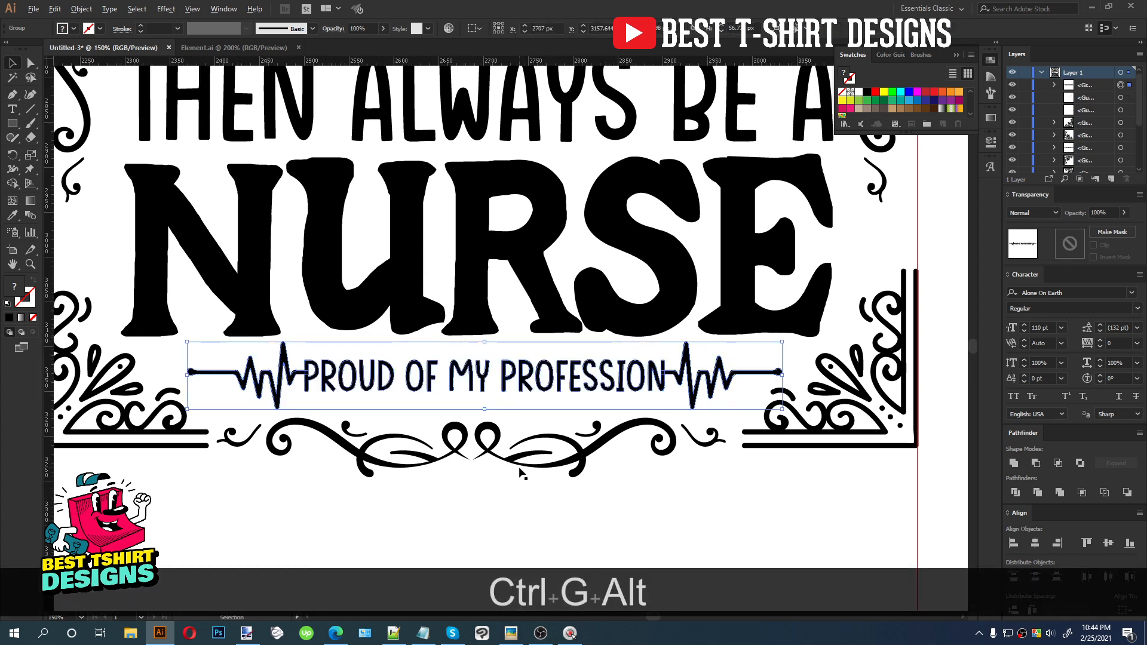
Select the whole design and nudge it slightly to the left
scroll(523, 474, down, 3)
scroll(552, 439, up, 1)
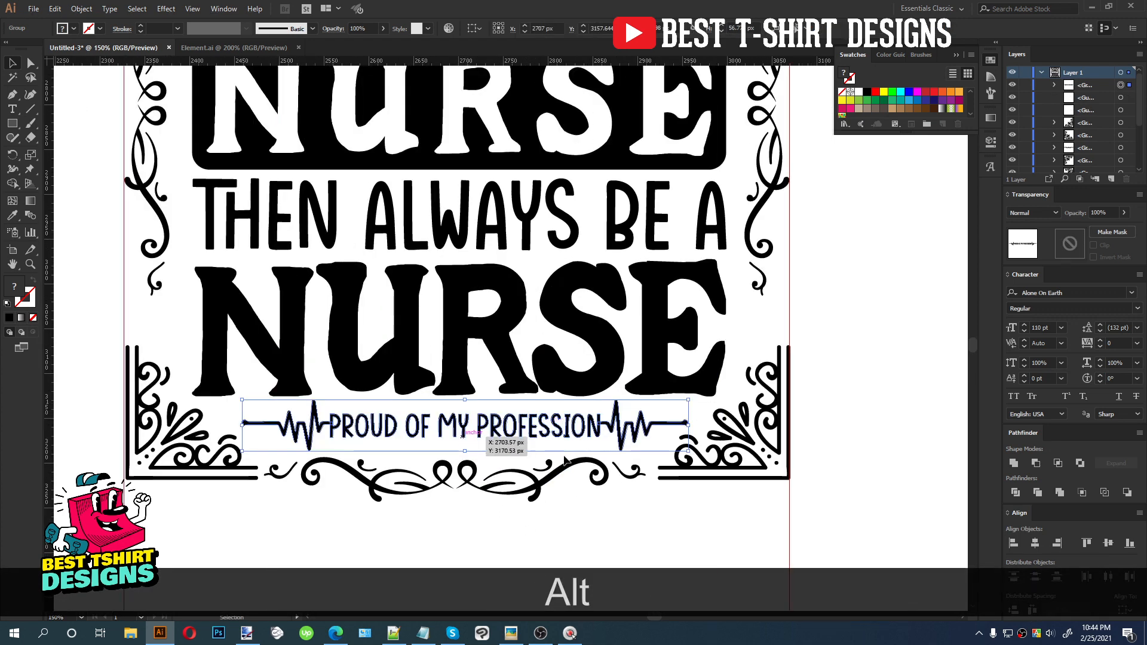
scroll(581, 441, down, 1)
scroll(526, 436, down, 1)
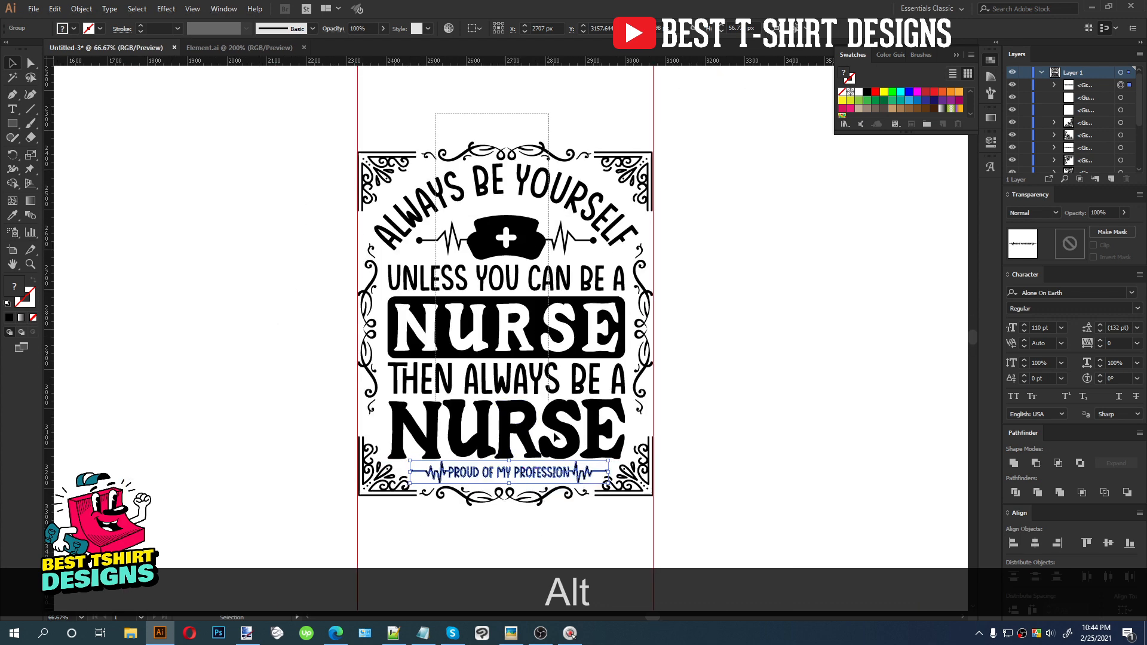
drag(572, 531, 560, 177)
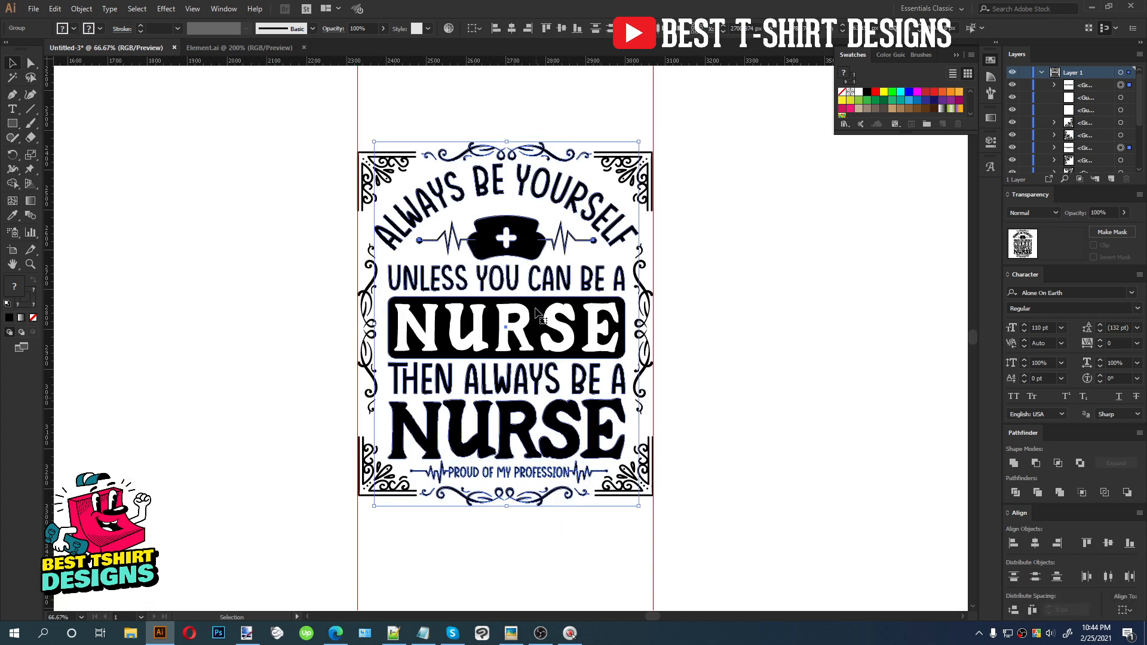
click(513, 28)
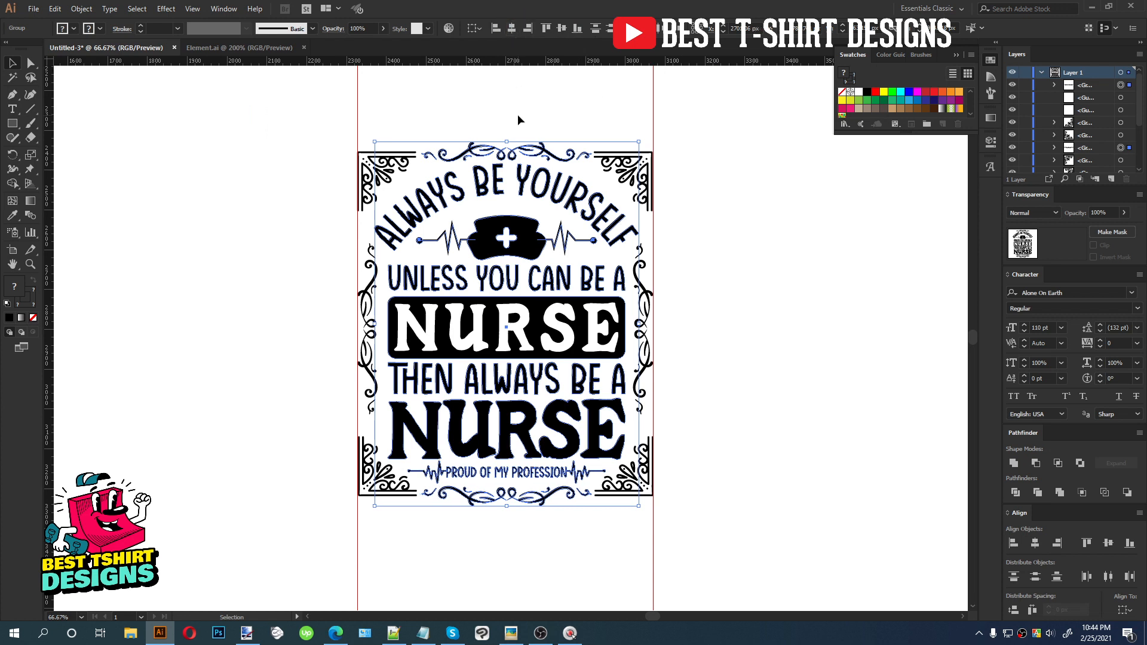
key(Left)
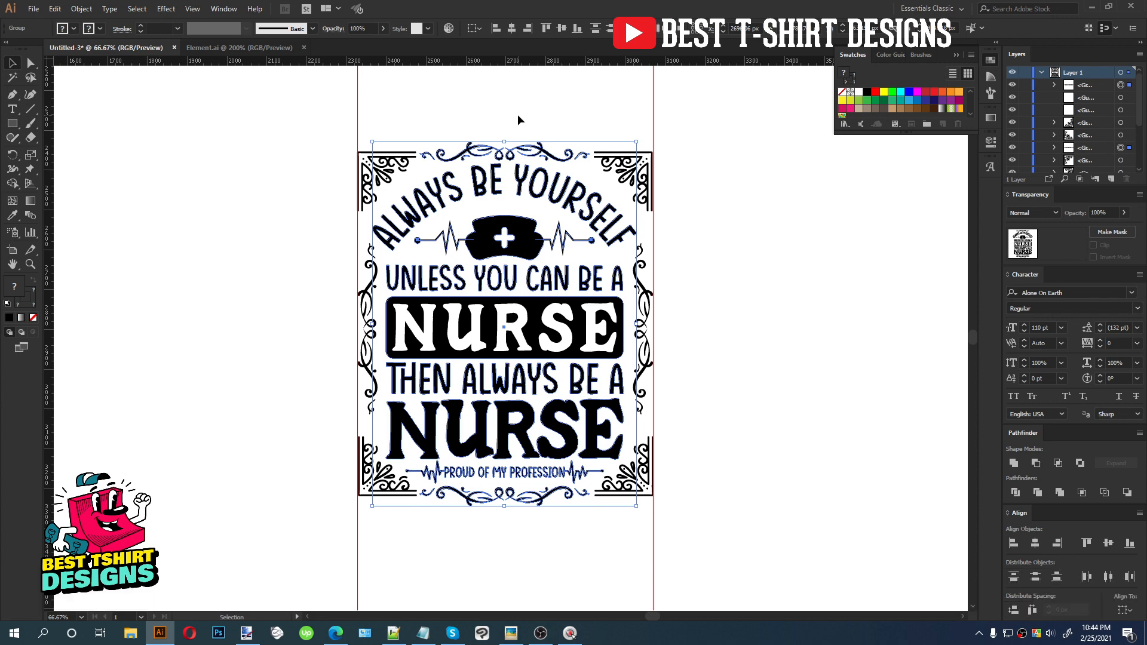
Select and delete the leftover red guide objects around the design
click(518, 120)
drag(326, 532, 717, 568)
key(Delete)
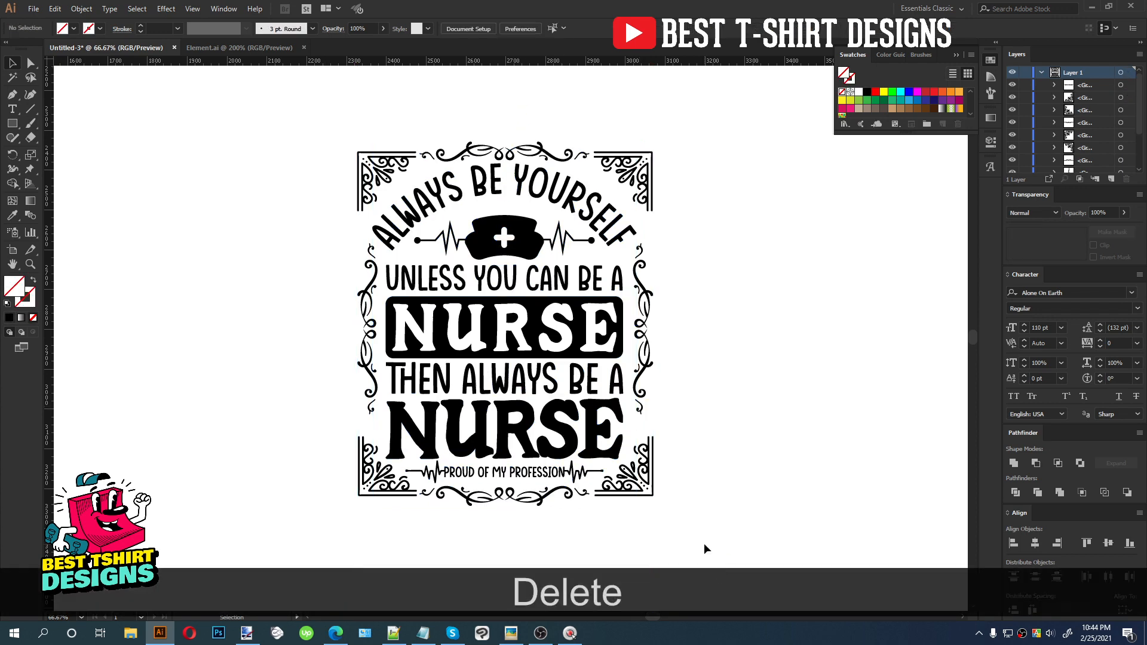
Add a rectangle enclosing the whole design, placed behind the artwork and filled black as a background
scroll(695, 529, up, 1)
scroll(694, 530, down, 3)
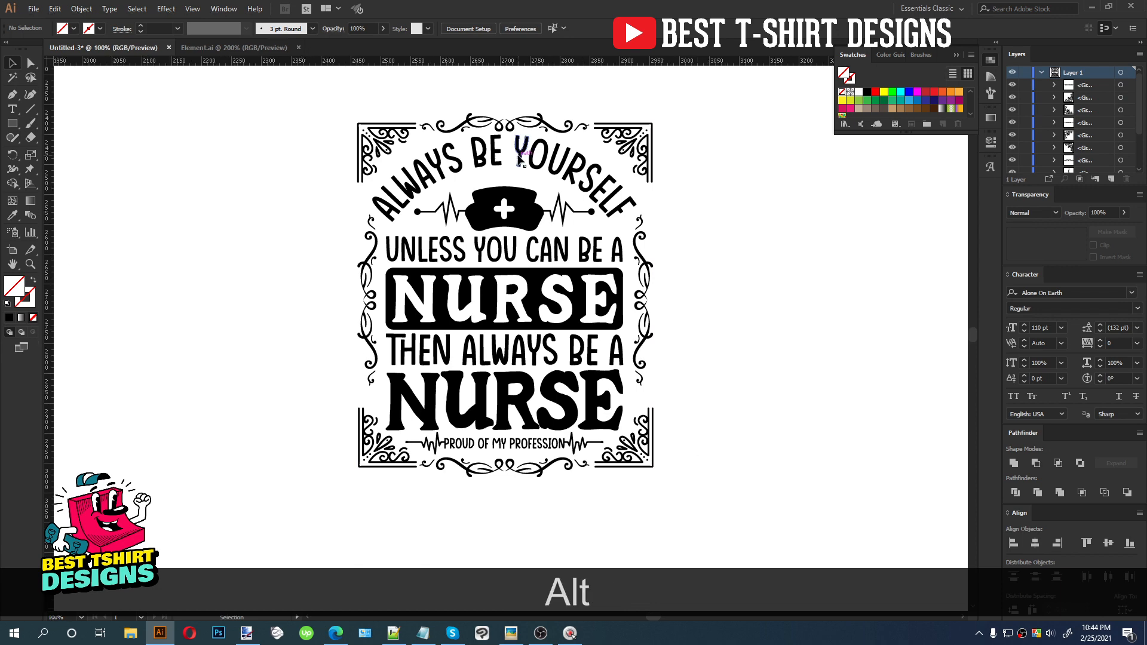
scroll(519, 158, up, 1)
scroll(478, 251, down, 1)
scroll(471, 251, down, 1)
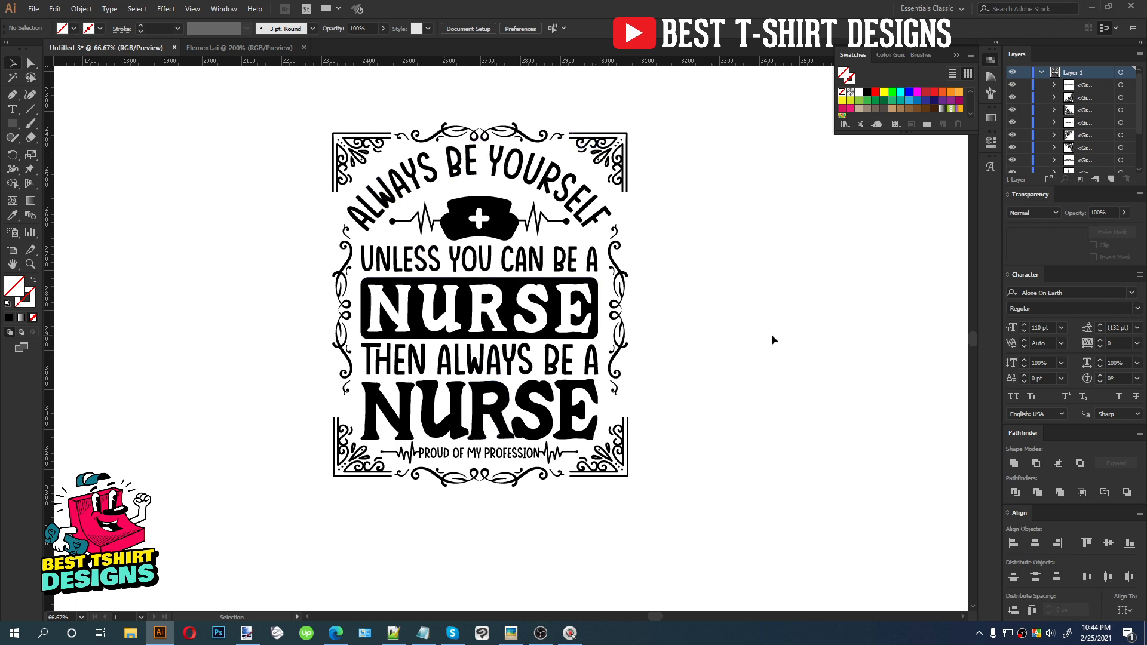
drag(310, 112, 660, 521)
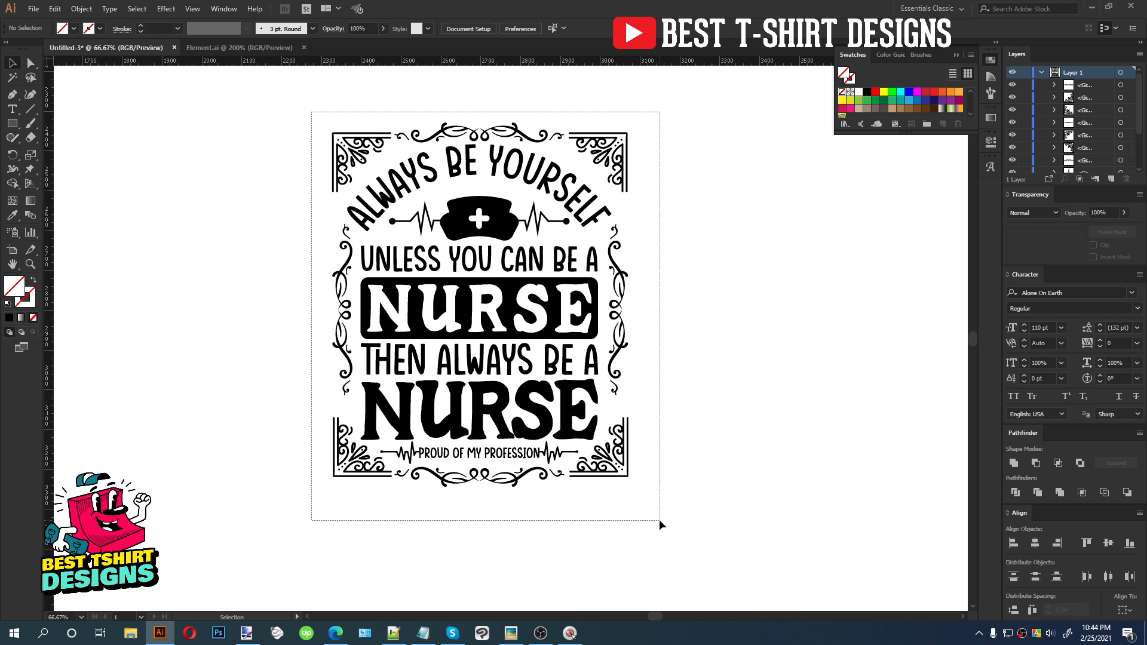
drag(570, 493, 570, 492)
click(12, 123)
drag(267, 96, 694, 546)
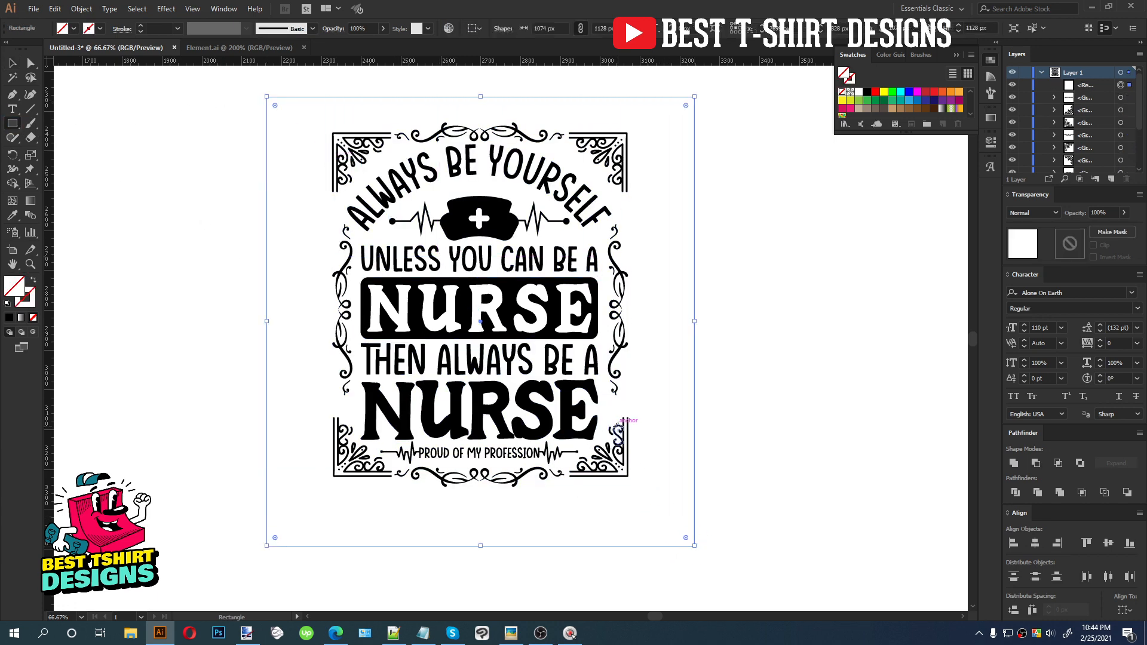
key(ctrl+x)
key(ctrl+b)
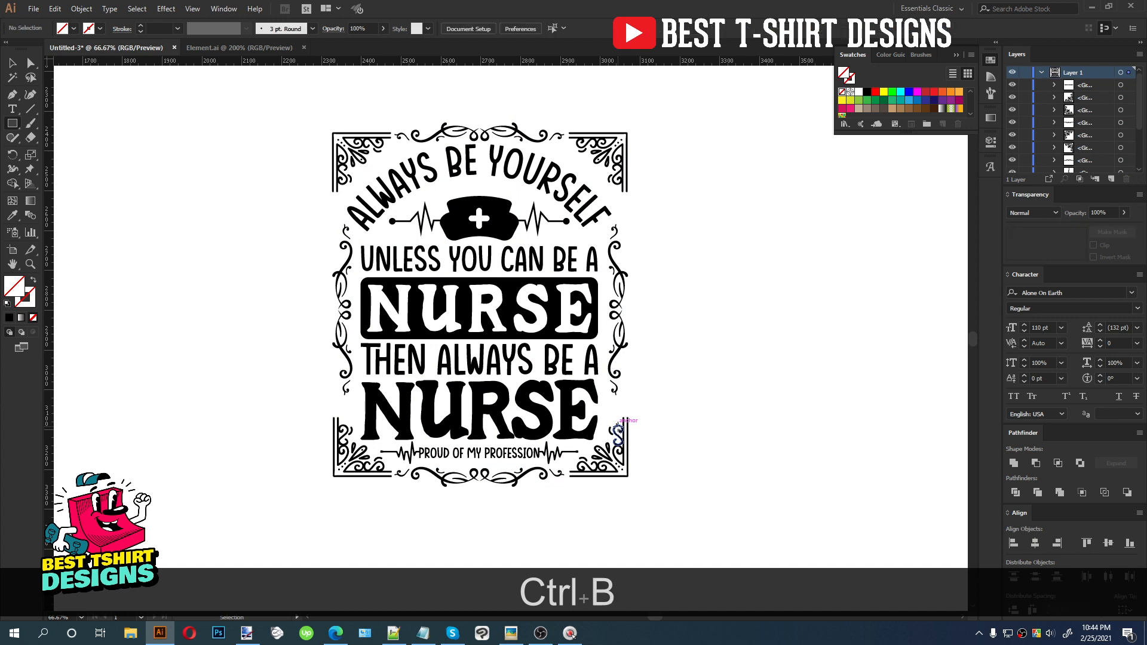
key(v)
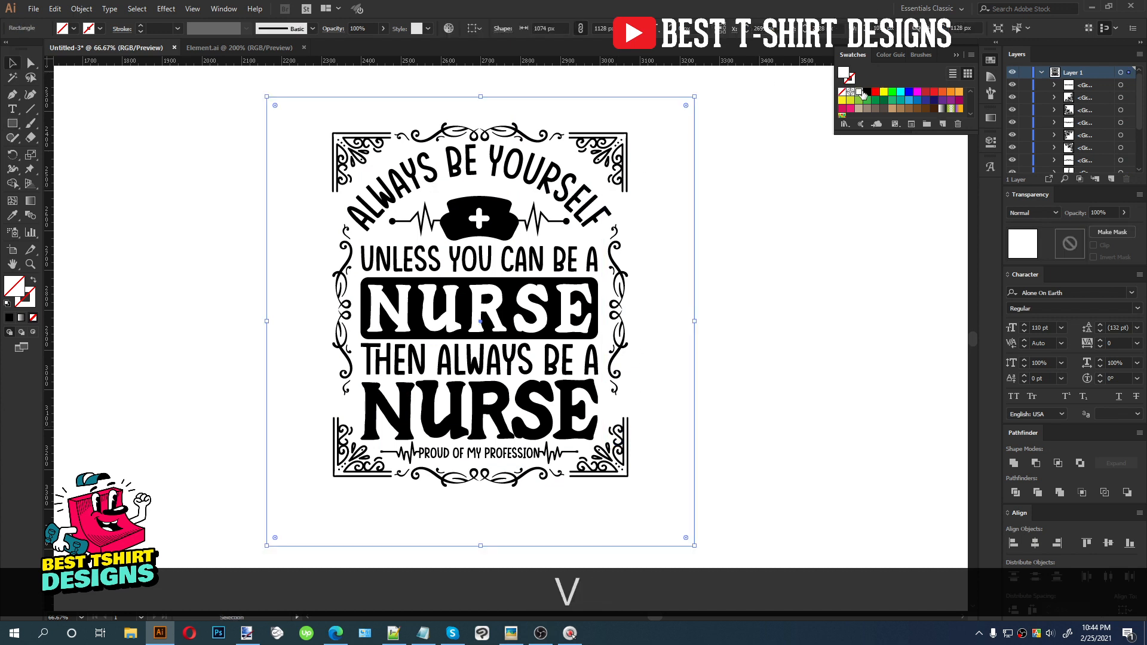
click(867, 92)
Group all design elements, leaving the background rectangle out of the group
drag(226, 89, 758, 563)
shift+click(669, 528)
key(ctrl+g)
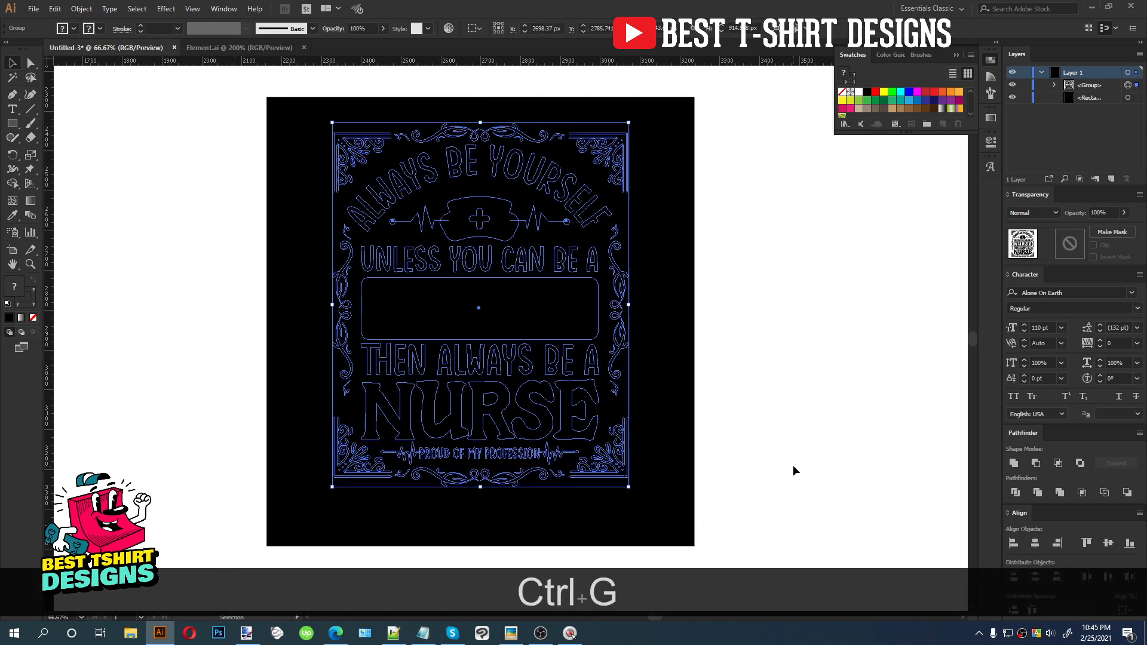
Enter the design group in isolation and ungroup the block holding the NURSE lines
click(486, 367)
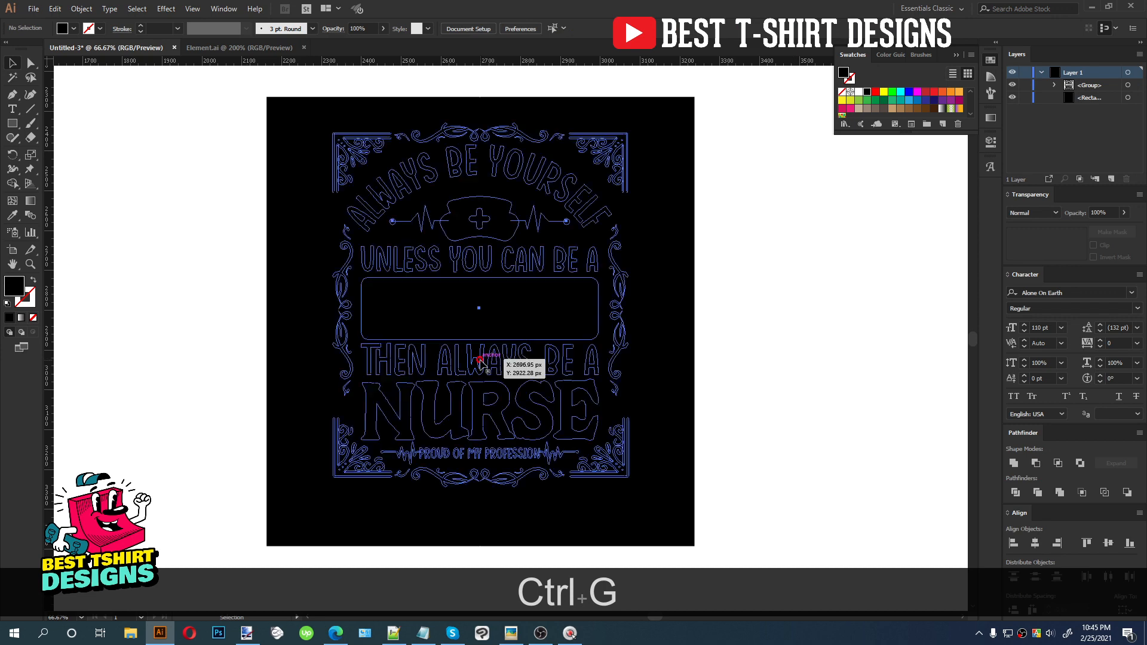
double_click(481, 361)
click(512, 299)
right_click(511, 300)
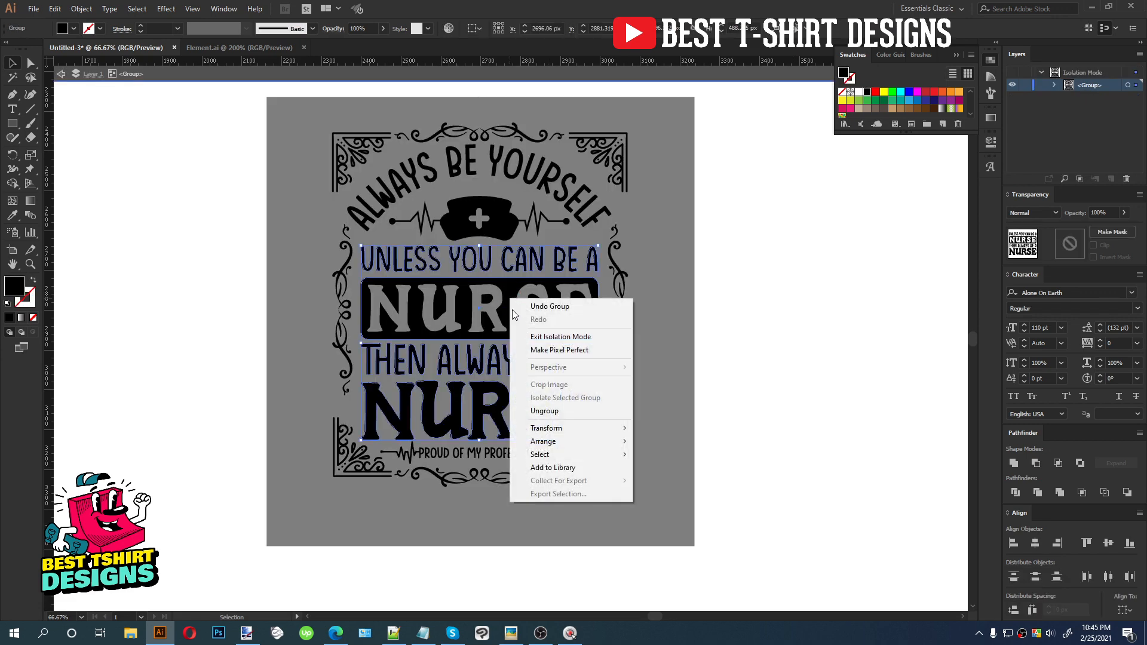
click(545, 411)
click(735, 377)
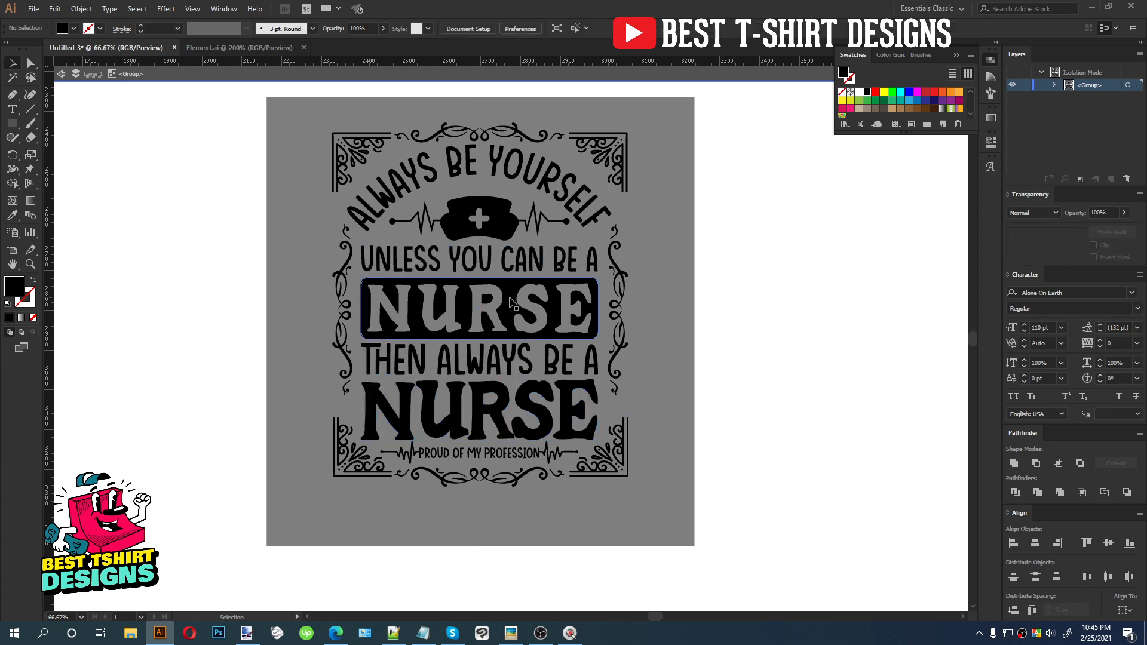
Colour the NURSE box and the second NURSE word pink
shift+click(523, 399)
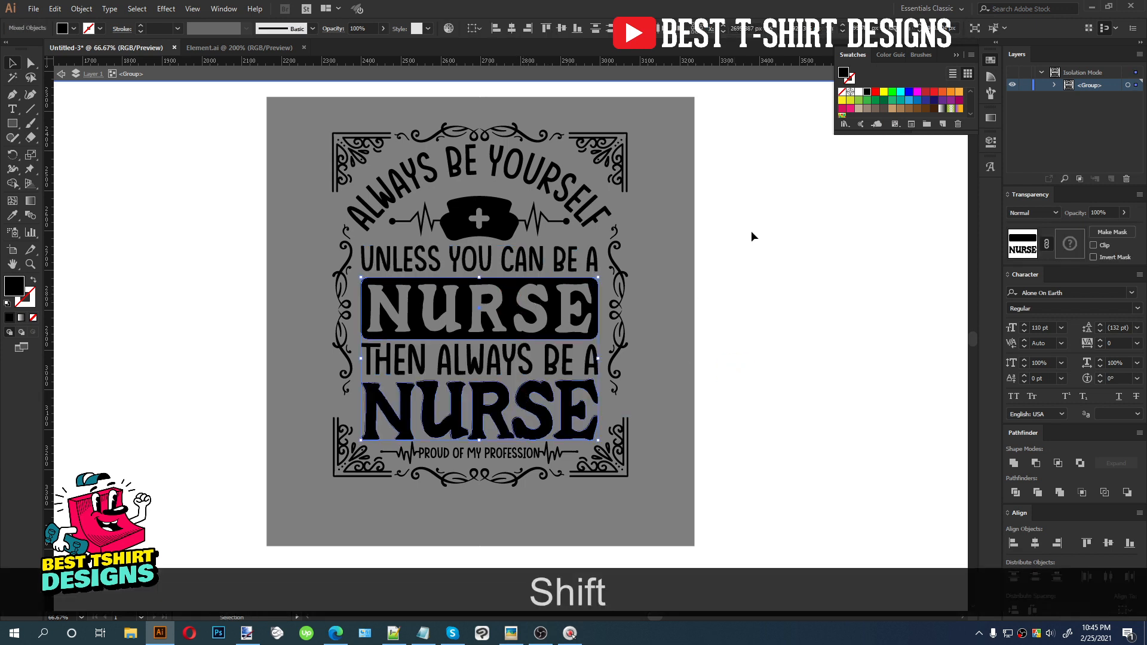
click(850, 109)
drag(873, 135, 873, 188)
click(708, 264)
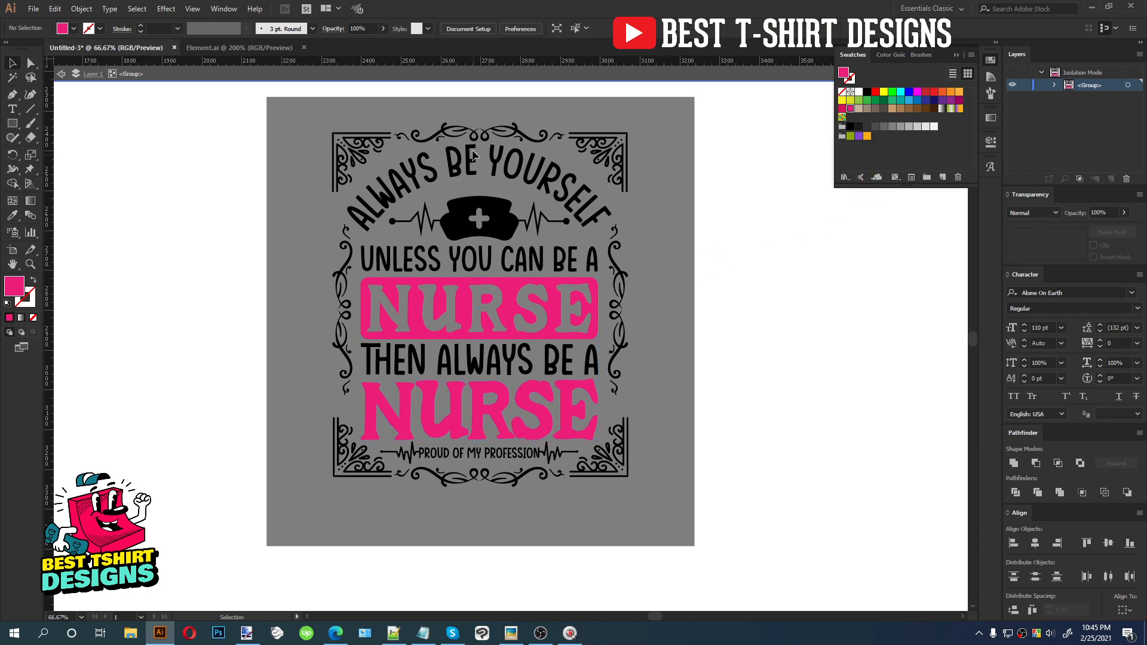
Colour the 'Always be yourself', 'Unless you can be a', 'Then always be a' lines and the heartbeat tagline white
shift+click(481, 256)
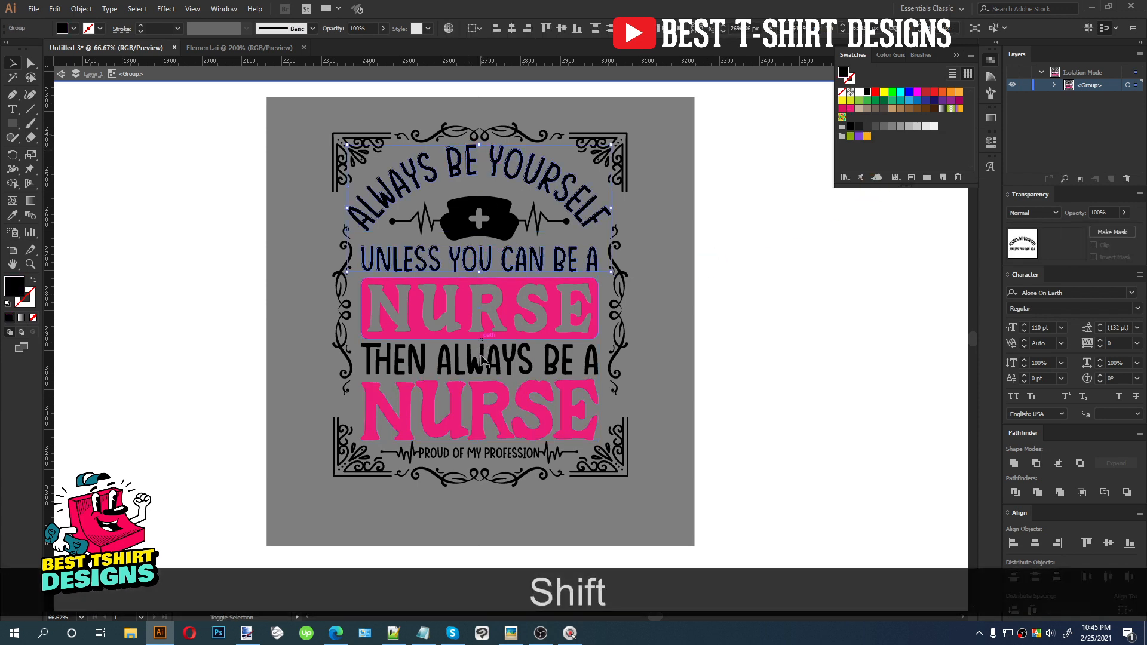
shift+click(484, 362)
click(859, 92)
click(738, 275)
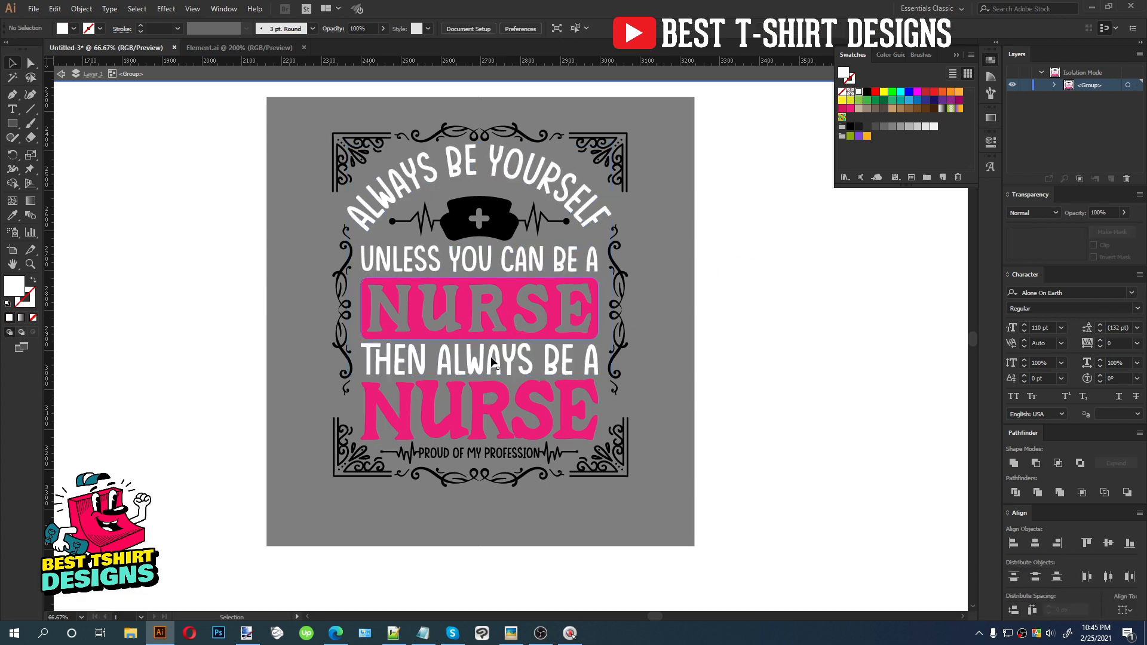
click(495, 453)
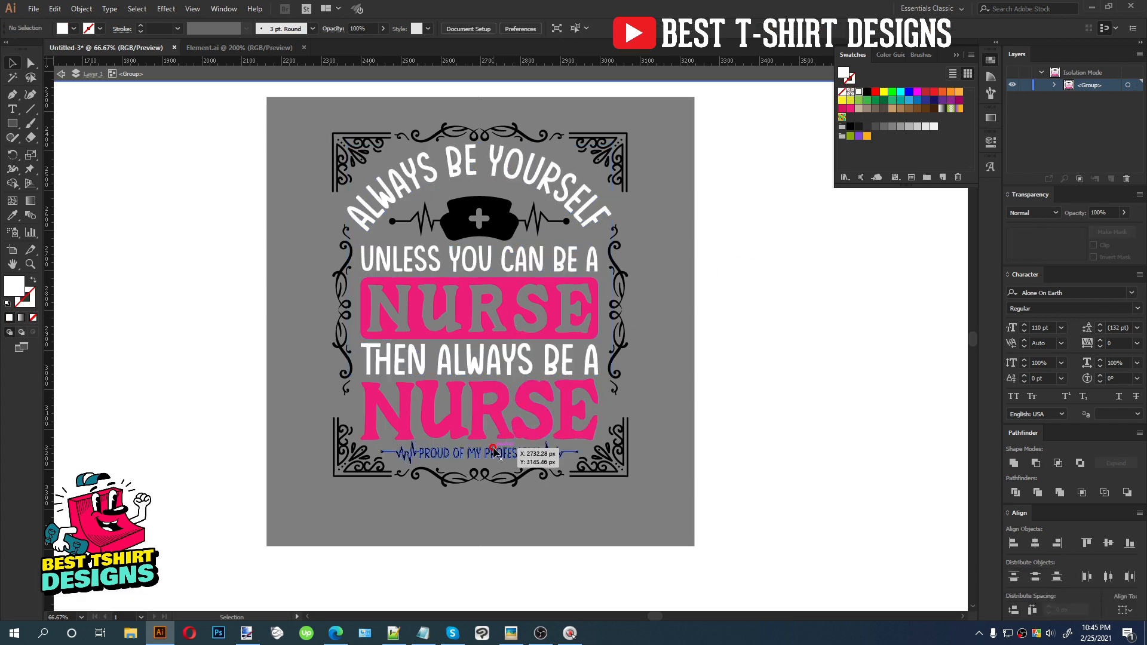
click(857, 93)
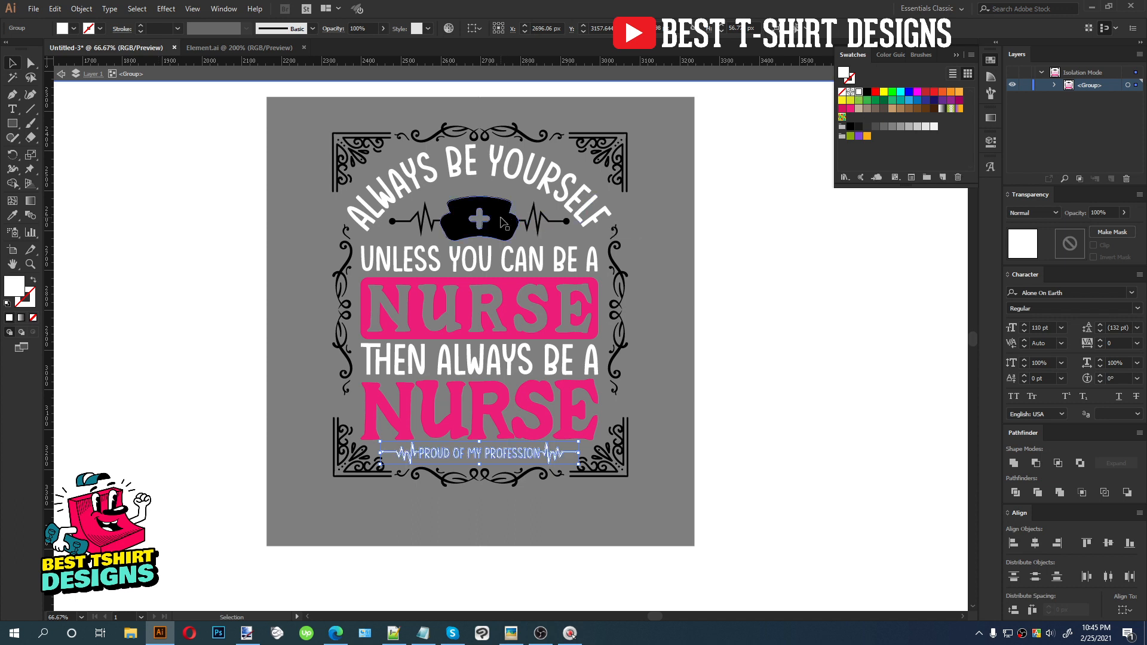
Colour the nurse cap with its pulse lines pink and undo the change
click(502, 222)
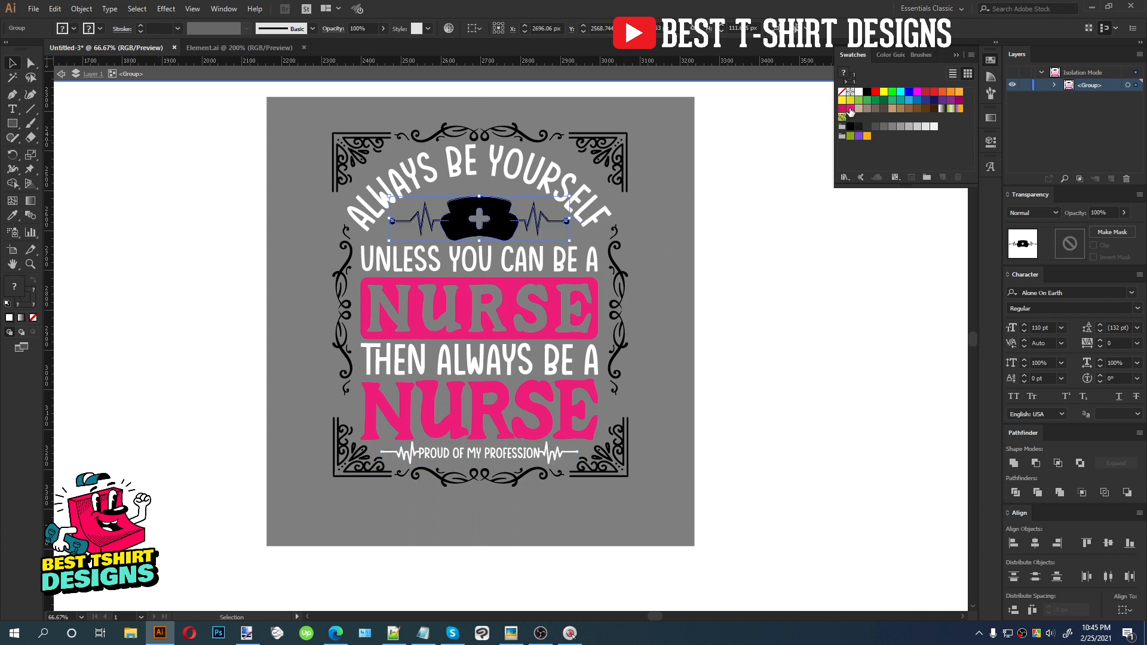
click(851, 109)
click(781, 282)
key(alt)
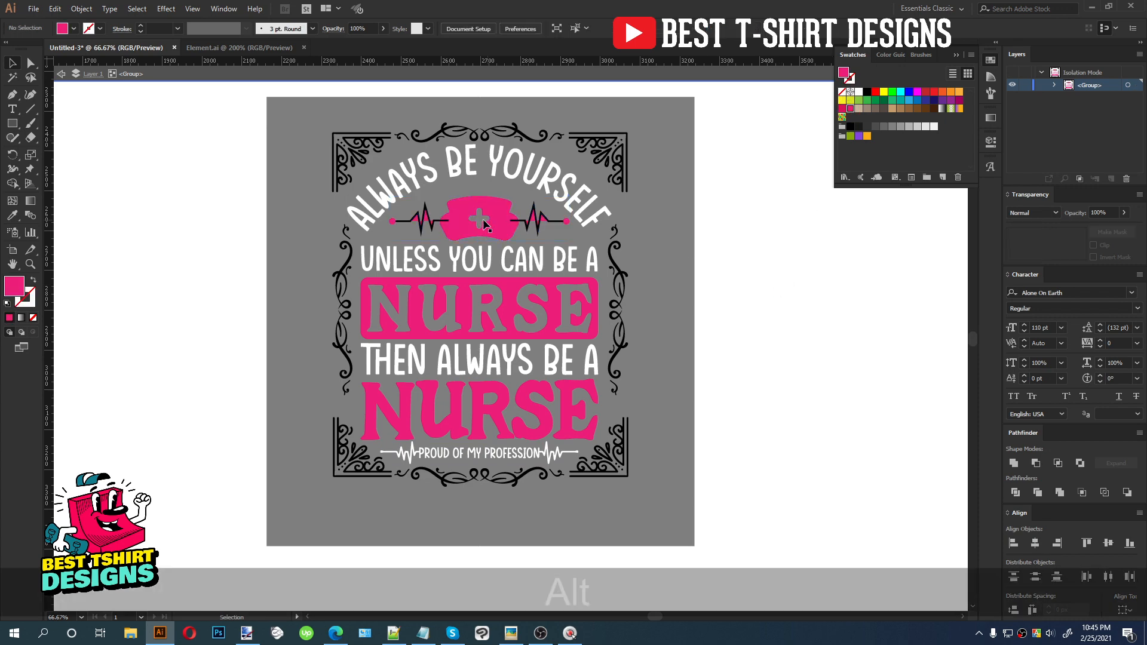
scroll(484, 224, up, 3)
key(ctrl+alt+z)
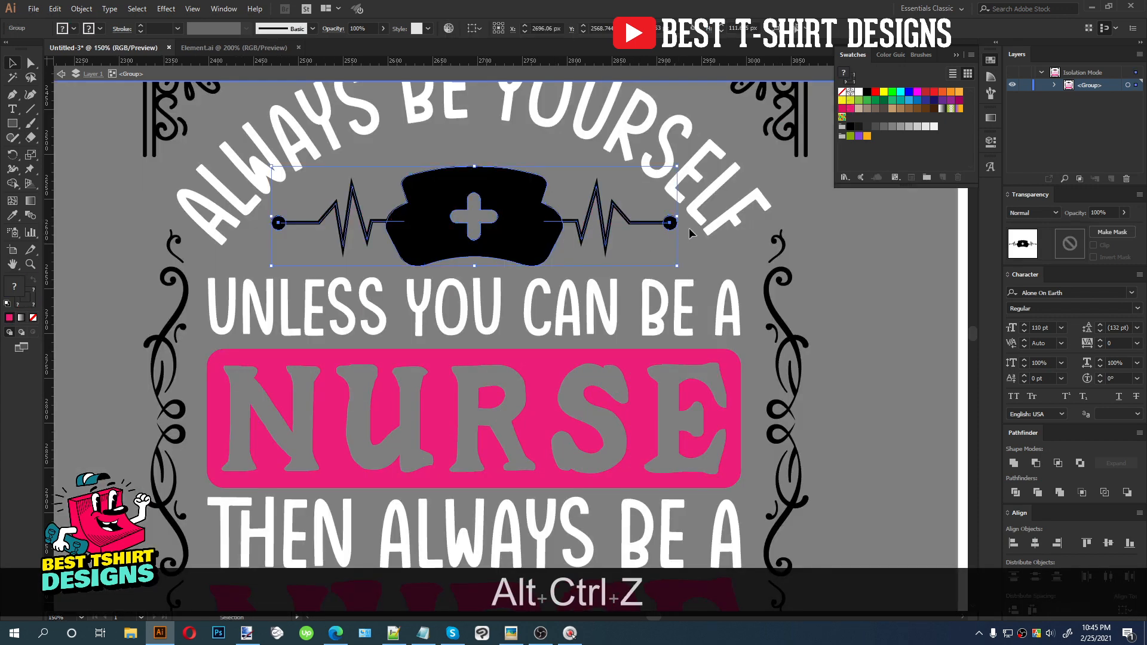
Colour the nurse cap and its pulse lines pink
click(81, 9)
click(108, 138)
click(536, 381)
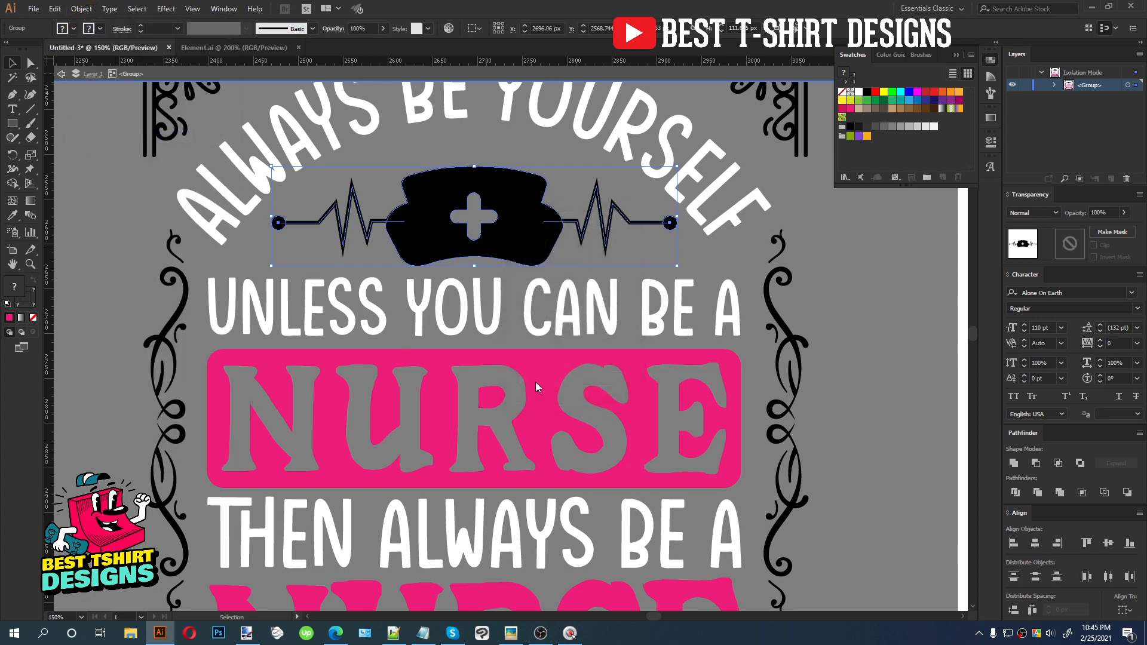
click(849, 110)
scroll(851, 314, down, 1)
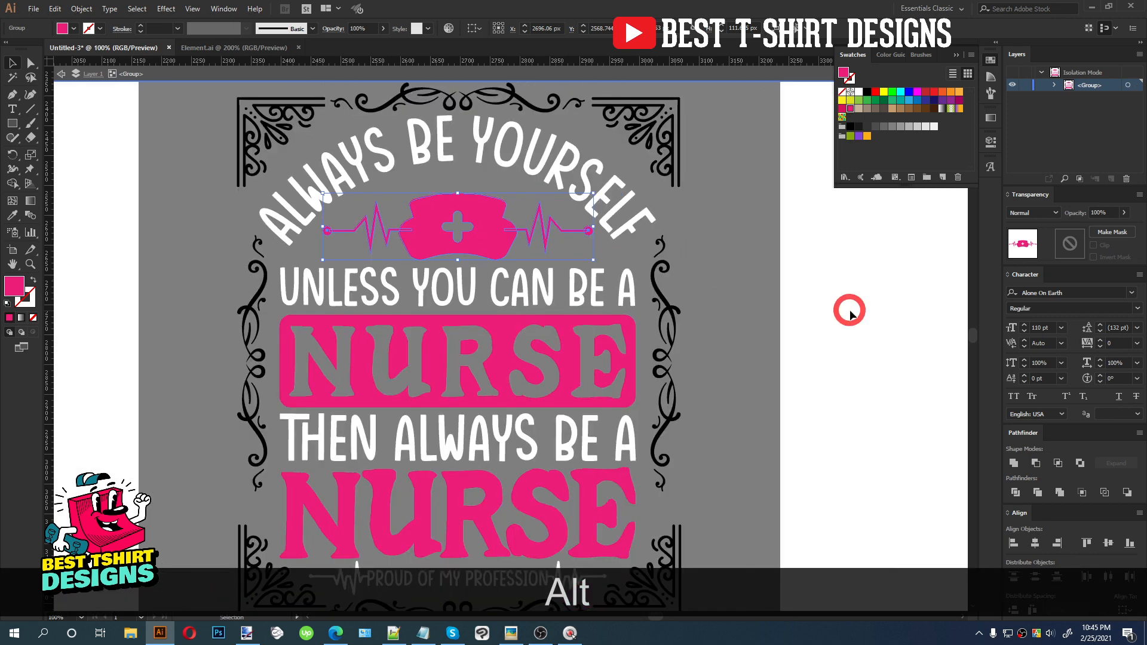
click(851, 311)
Colour the two top corner ornaments pink
scroll(458, 222, down, 1)
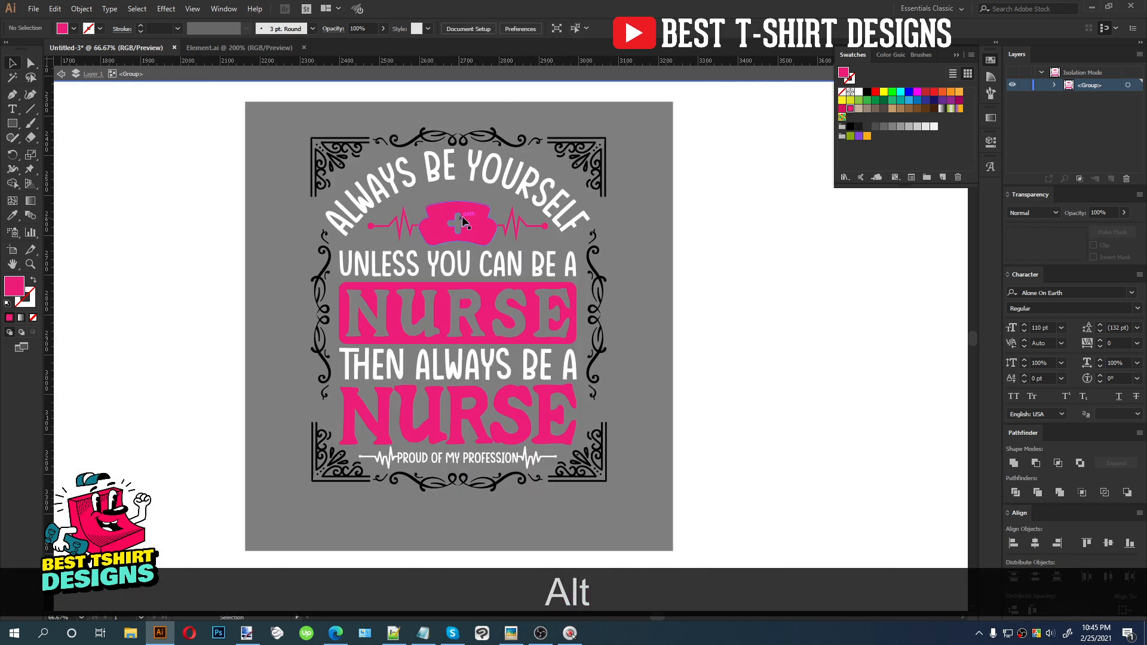
click(577, 159)
shift+click(338, 159)
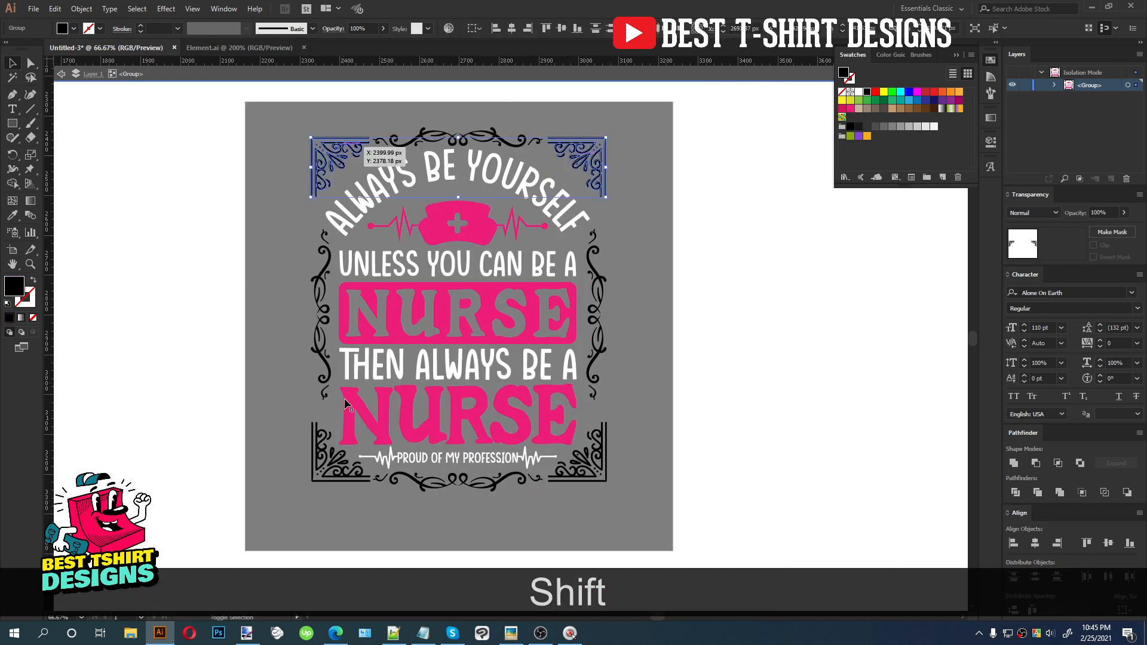
click(850, 108)
Colour the two bottom corner ornaments white
click(582, 466)
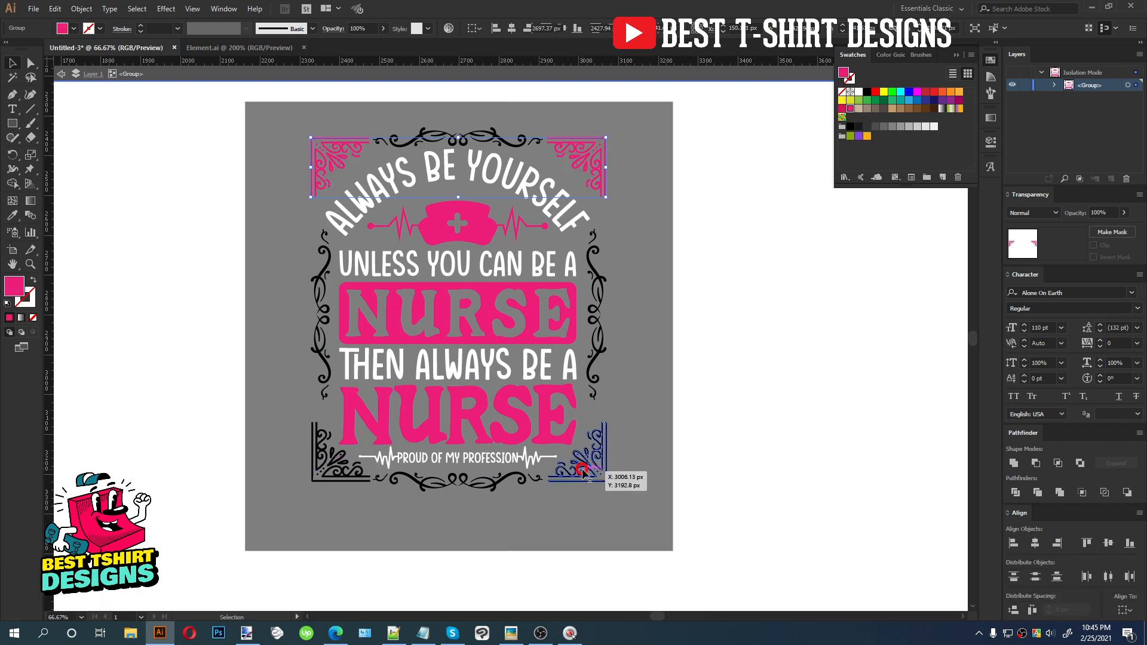
shift+click(369, 479)
click(859, 92)
Colour the left and right side flourishes white
click(597, 316)
shift+click(321, 318)
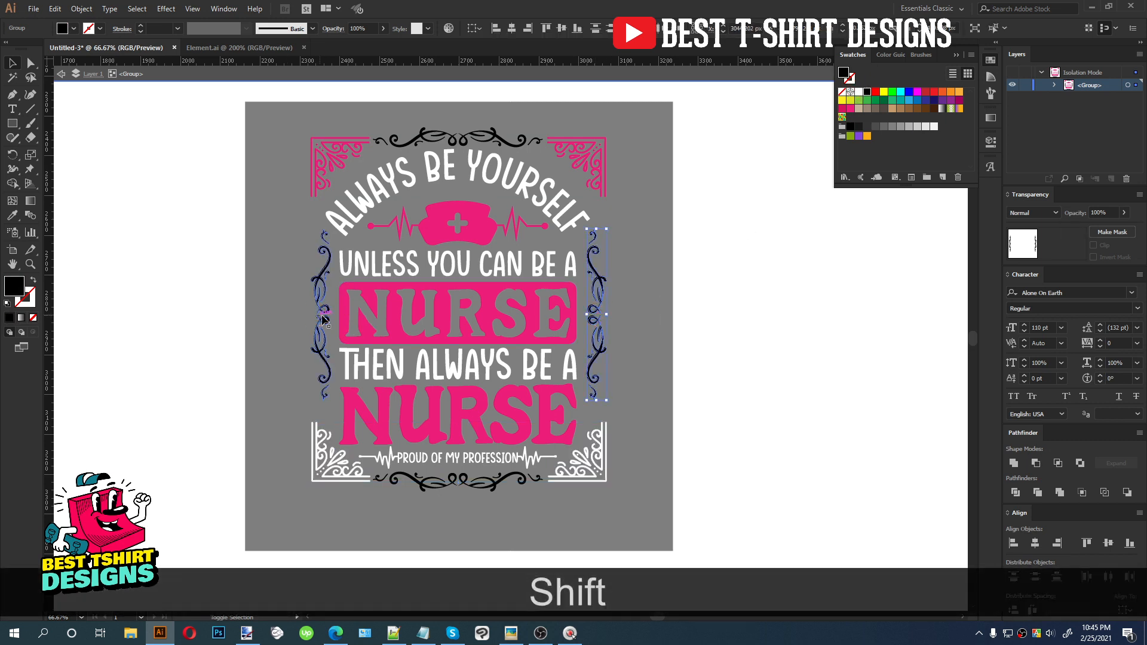
click(851, 108)
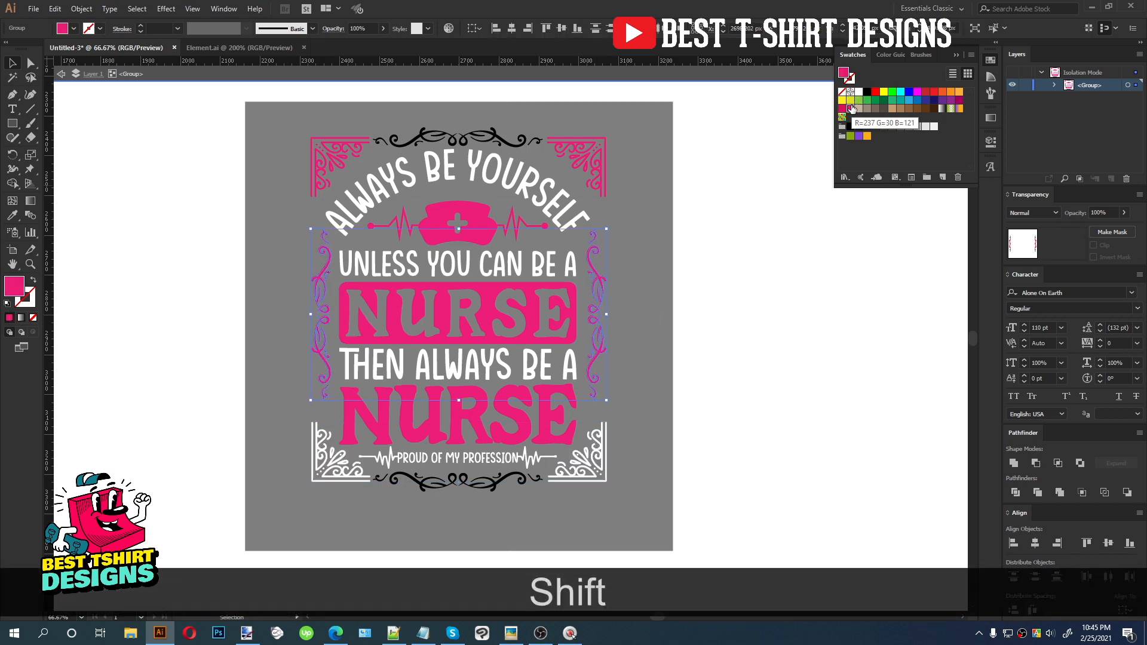
click(860, 92)
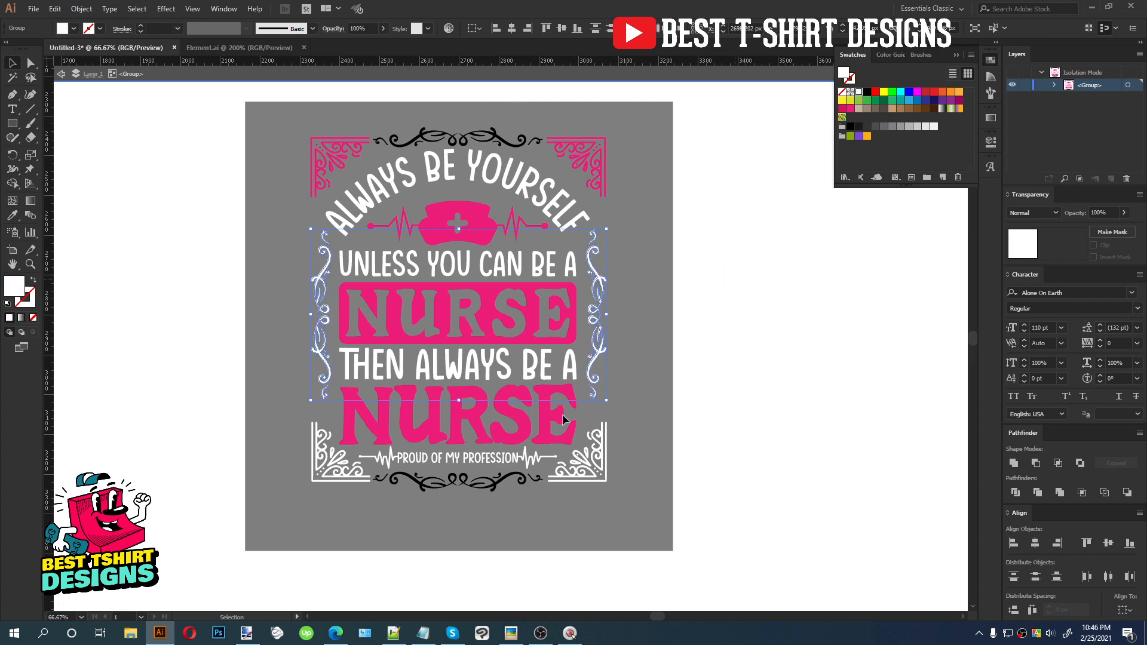
Colour the bottom flourish pink
click(463, 478)
click(453, 481)
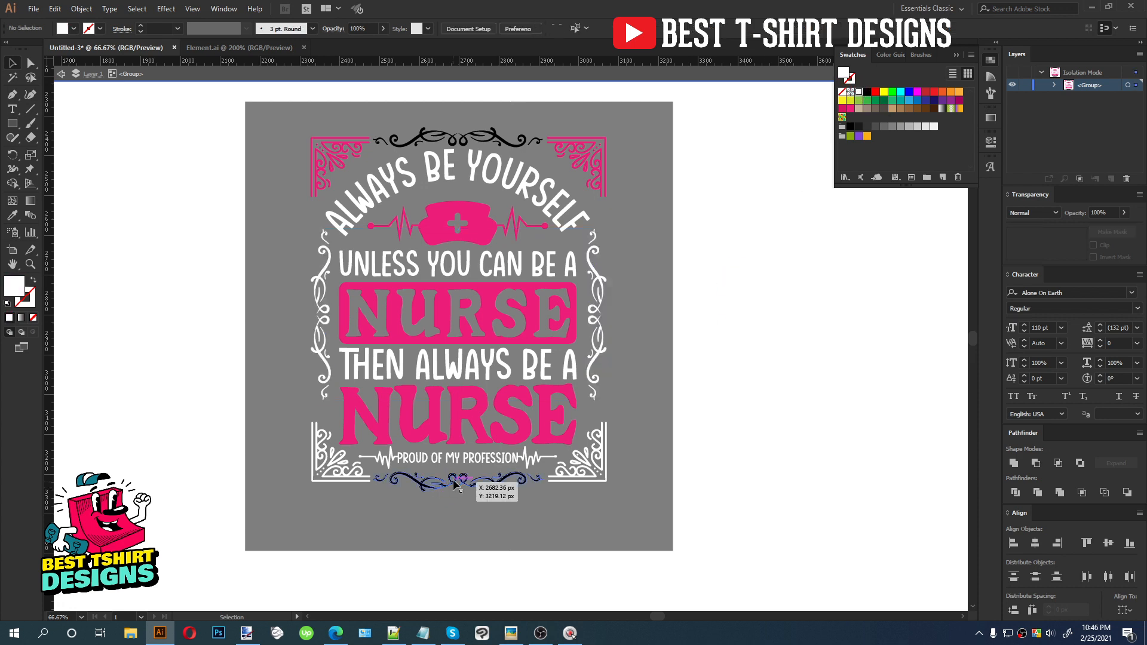
key(v)
click(850, 108)
Colour the top flourish pink by sampling the nurse cap's colour, then exit isolation mode
click(506, 128)
key(i)
click(479, 235)
key(v)
double_click(698, 281)
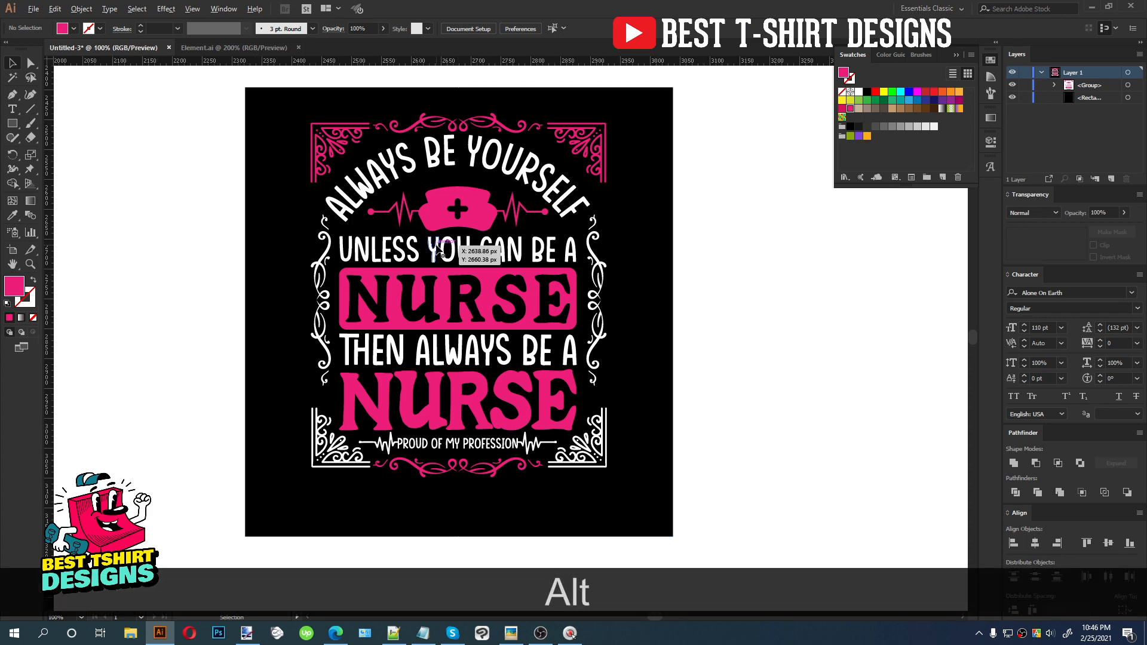
Colour the two top corner ornaments pink by sampling the nurse cap's colour inside the design group
scroll(445, 251, up, 1)
alt+scroll(743, 320, down, 1)
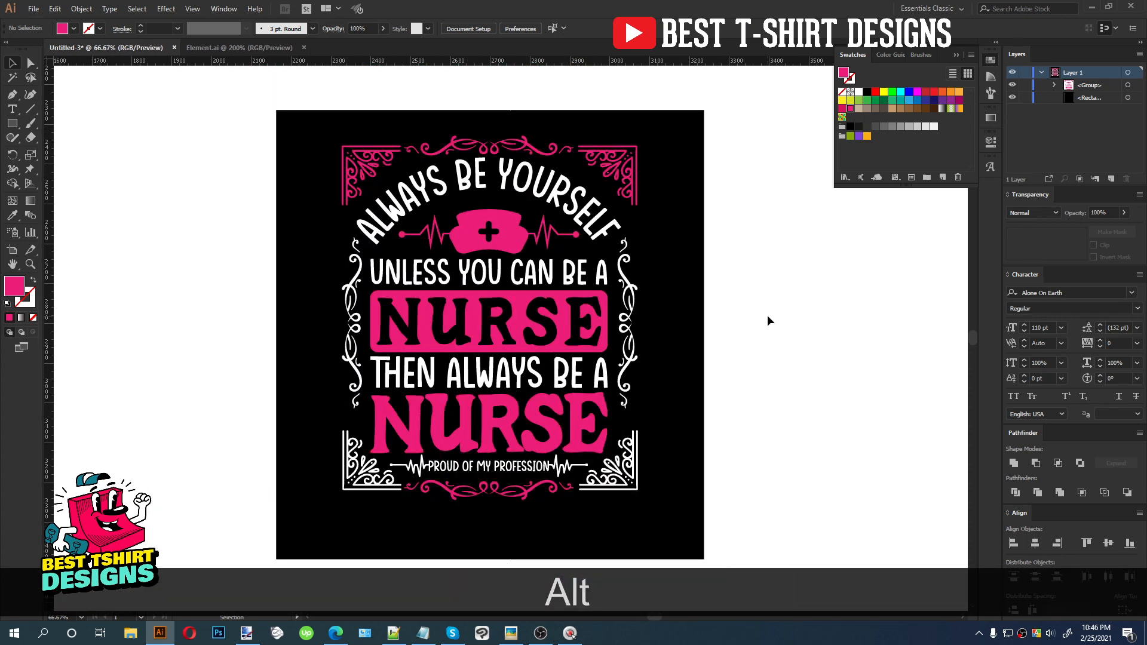
click(620, 177)
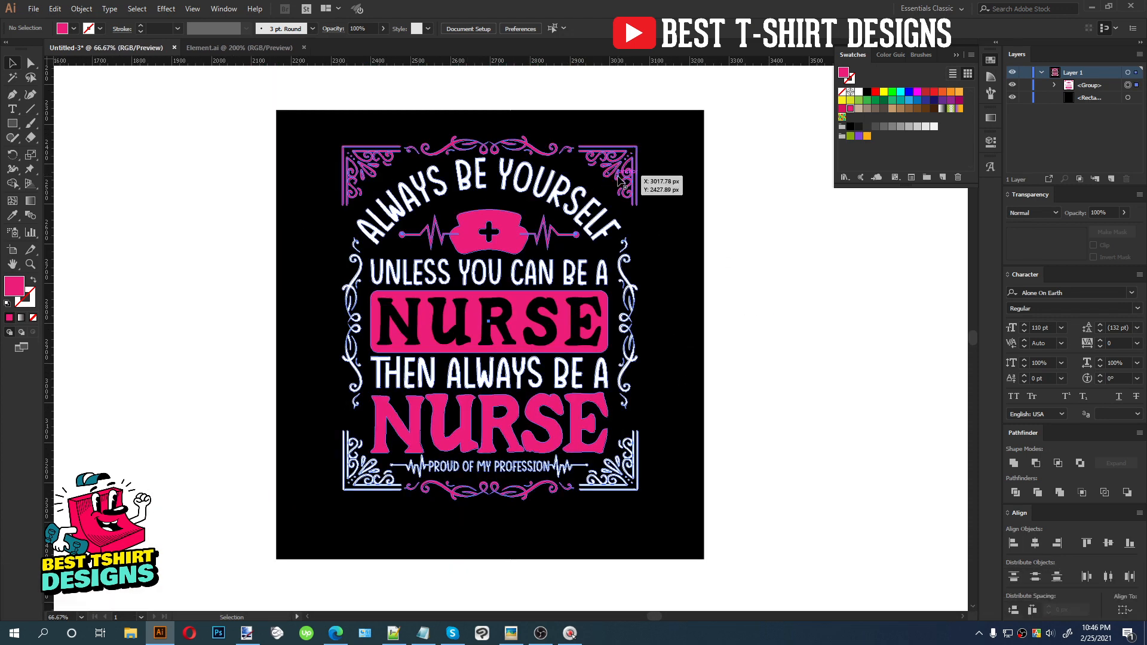
double_click(620, 178)
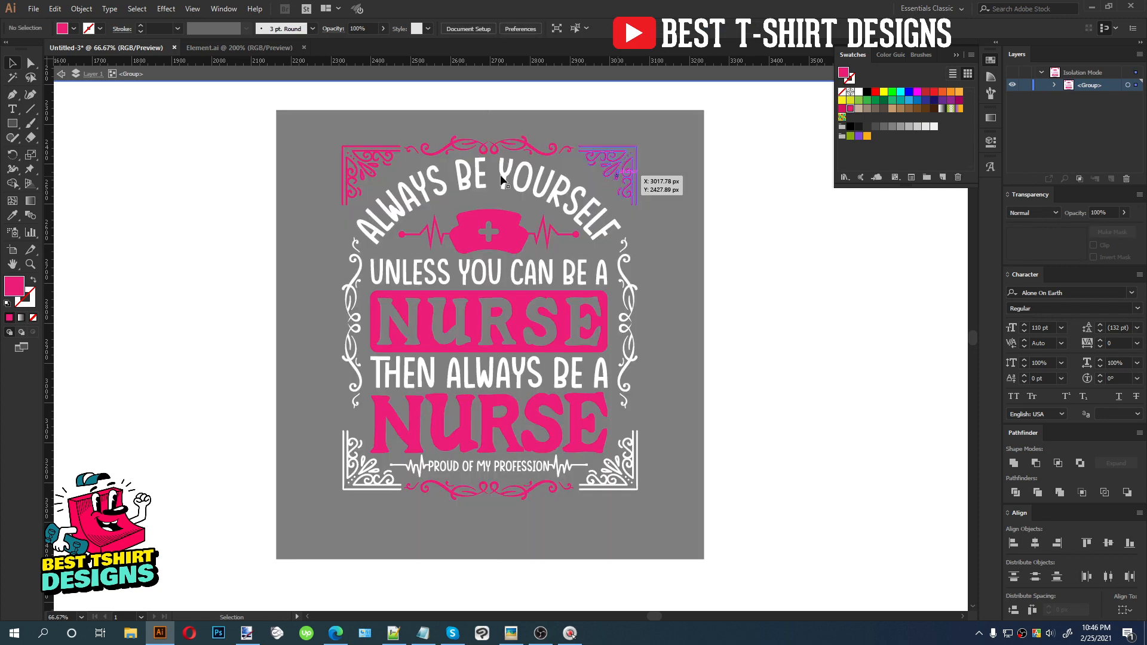
shift+click(376, 174)
key(i)
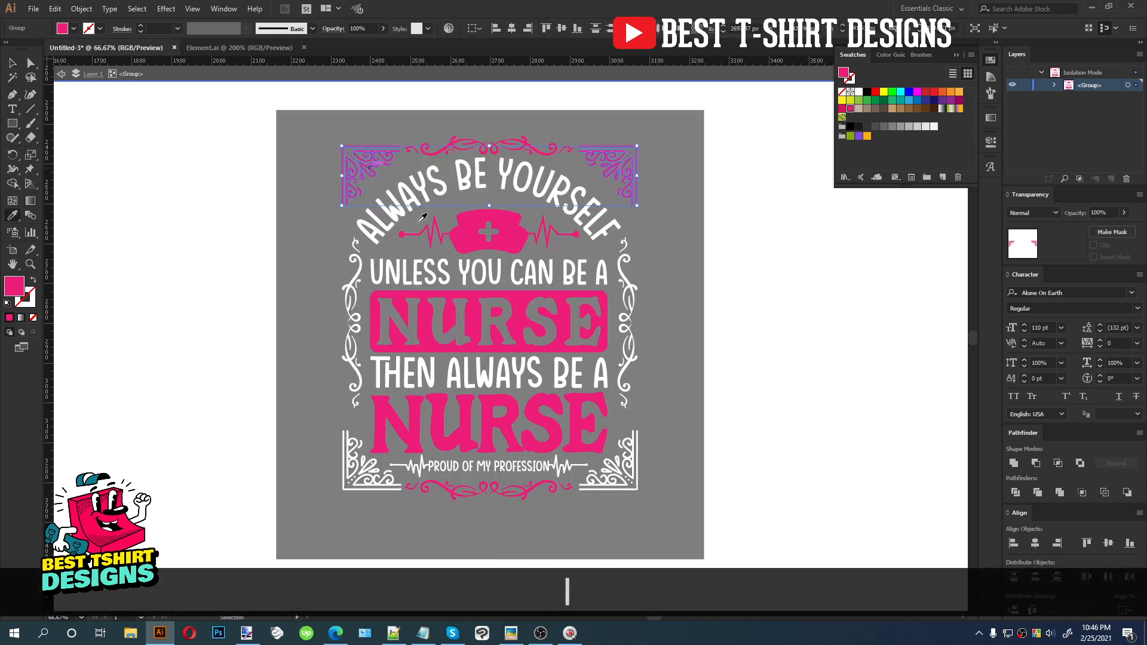
click(476, 228)
key(v)
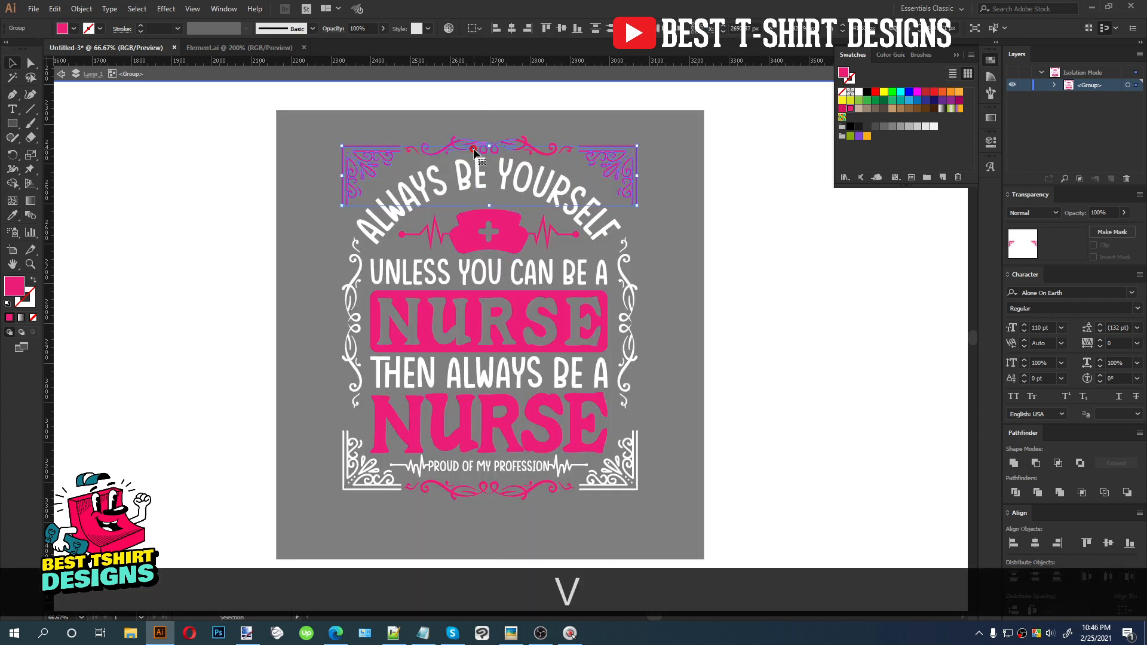
Colour the top and bottom flourishes white by sampling a white corner ornament's colour
click(474, 153)
shift+click(496, 489)
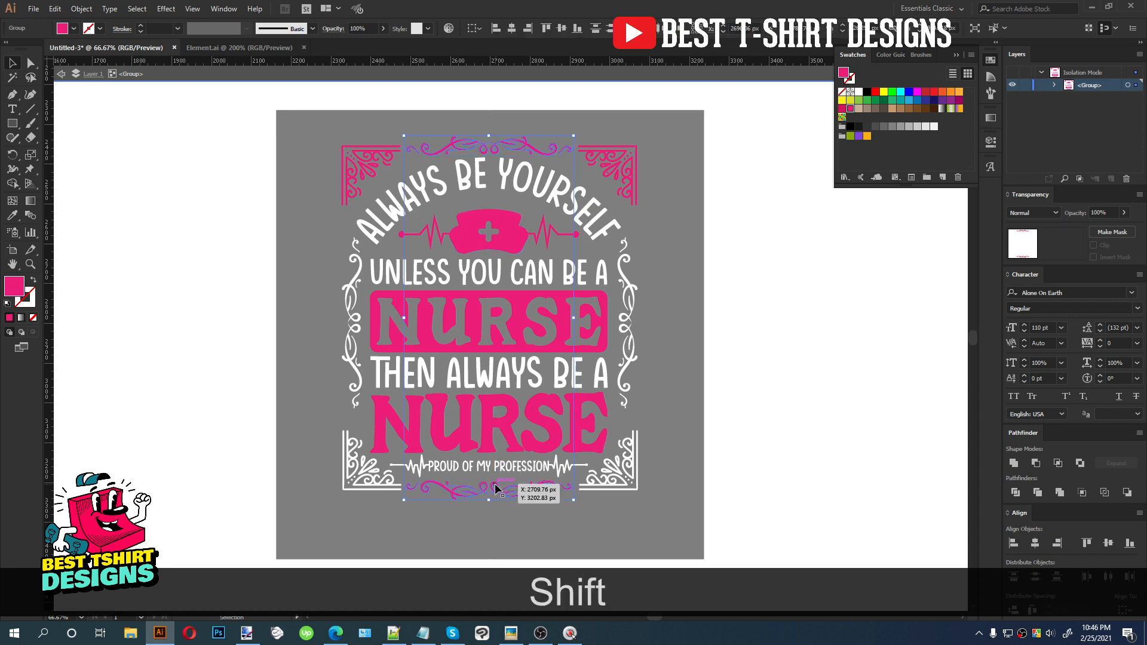
key(shift+i)
click(635, 476)
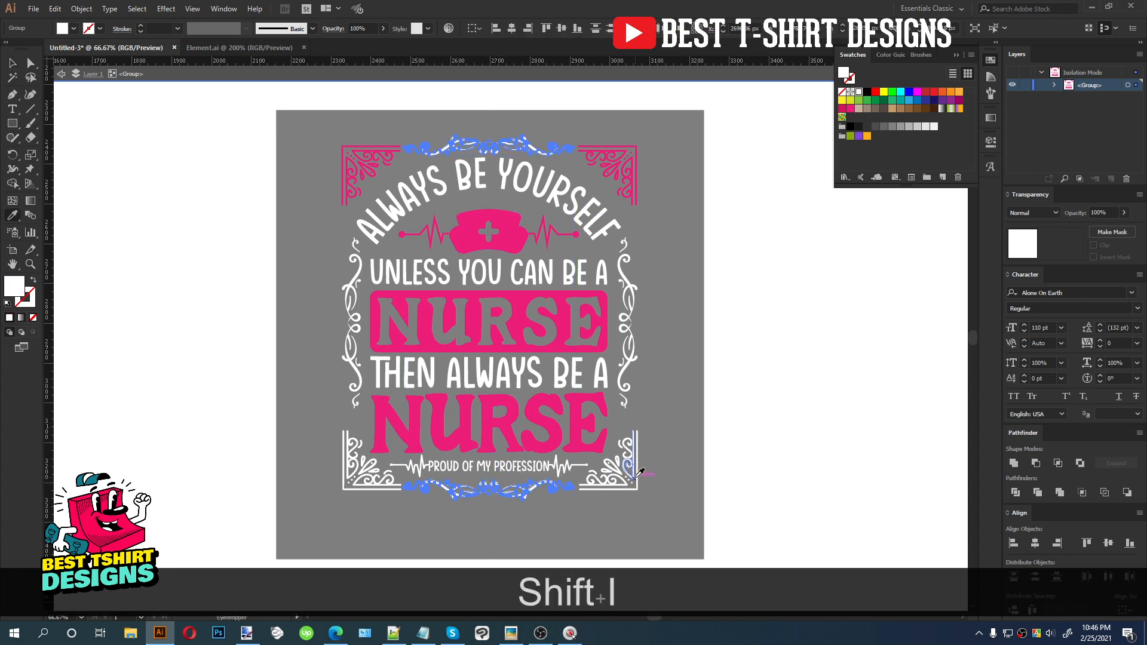
key(v)
Colour the two bottom corner ornaments pink by sampling the NURSE lettering, then exit isolation mode
click(632, 476)
shift+click(356, 488)
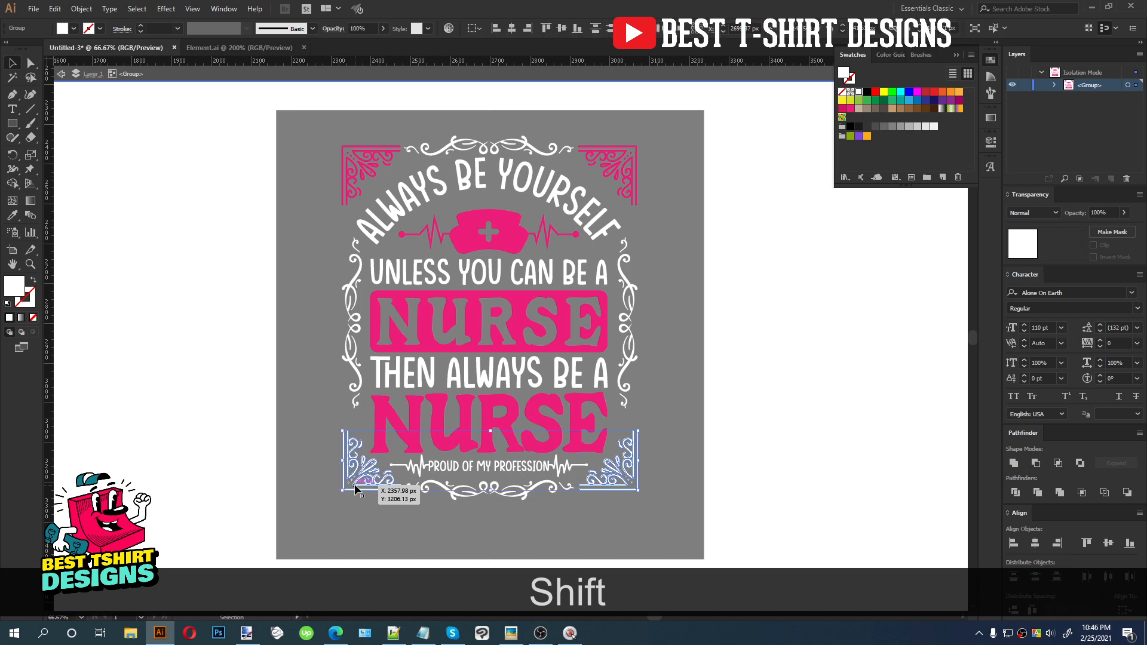
key(shift+i)
click(468, 416)
key(v)
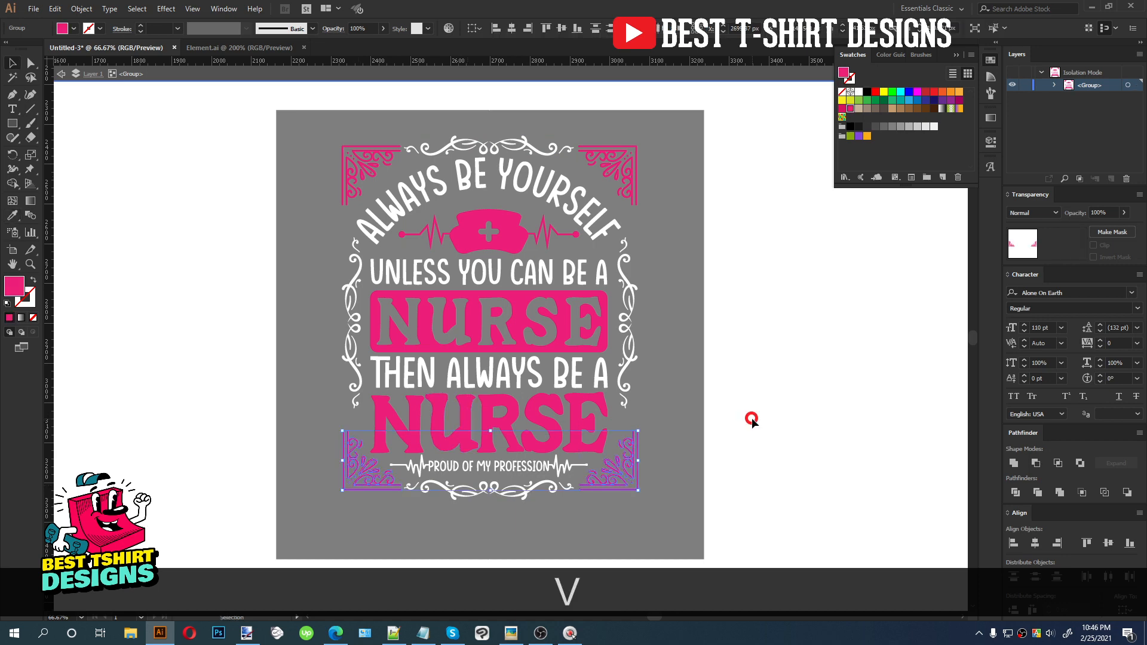
double_click(752, 417)
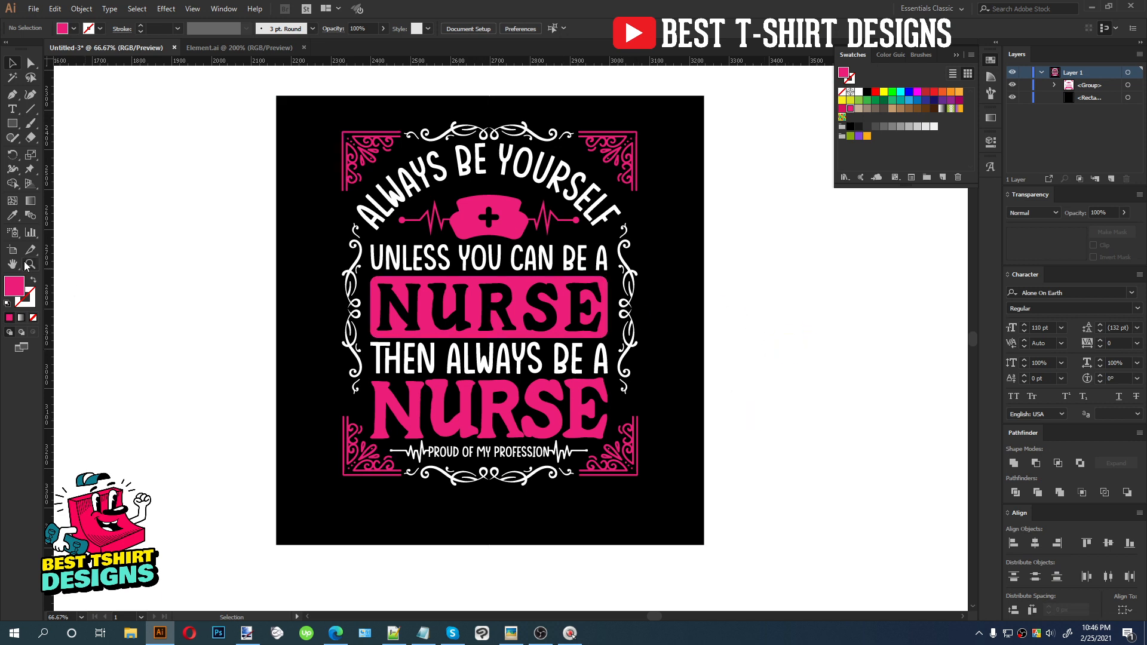
drag(663, 518, 644, 467)
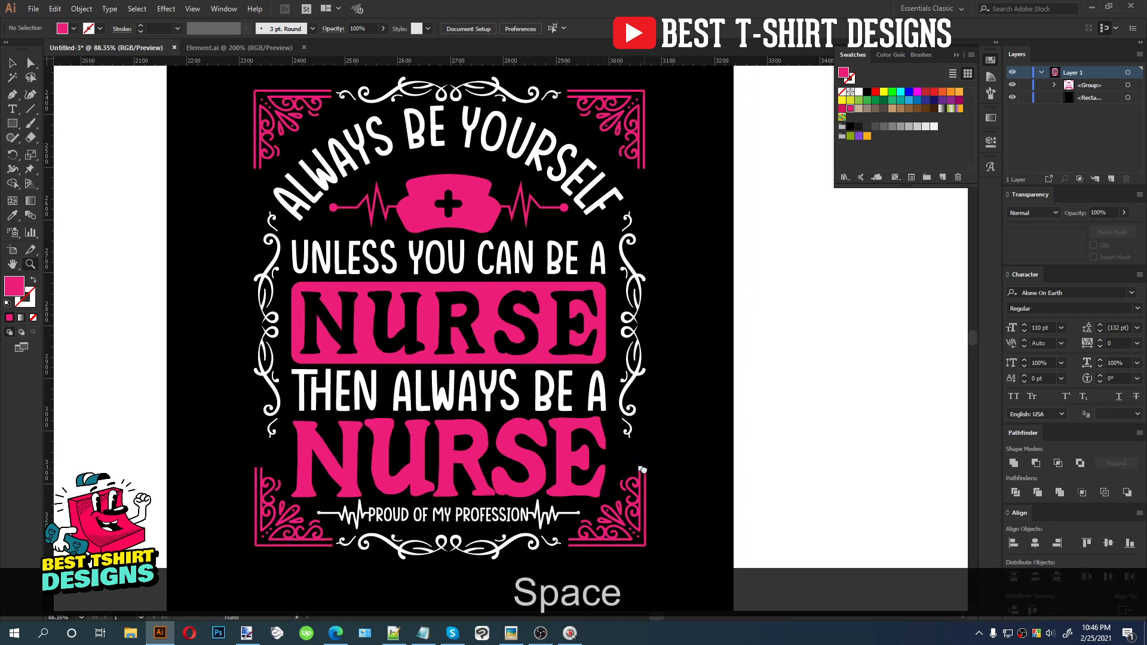
key(v)
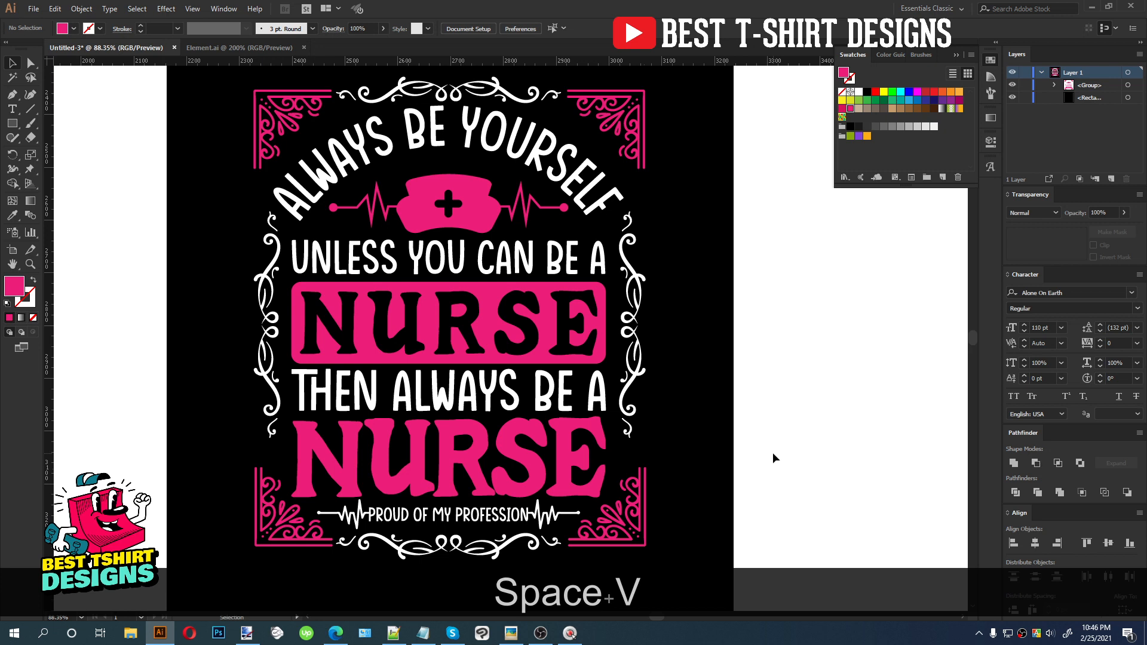